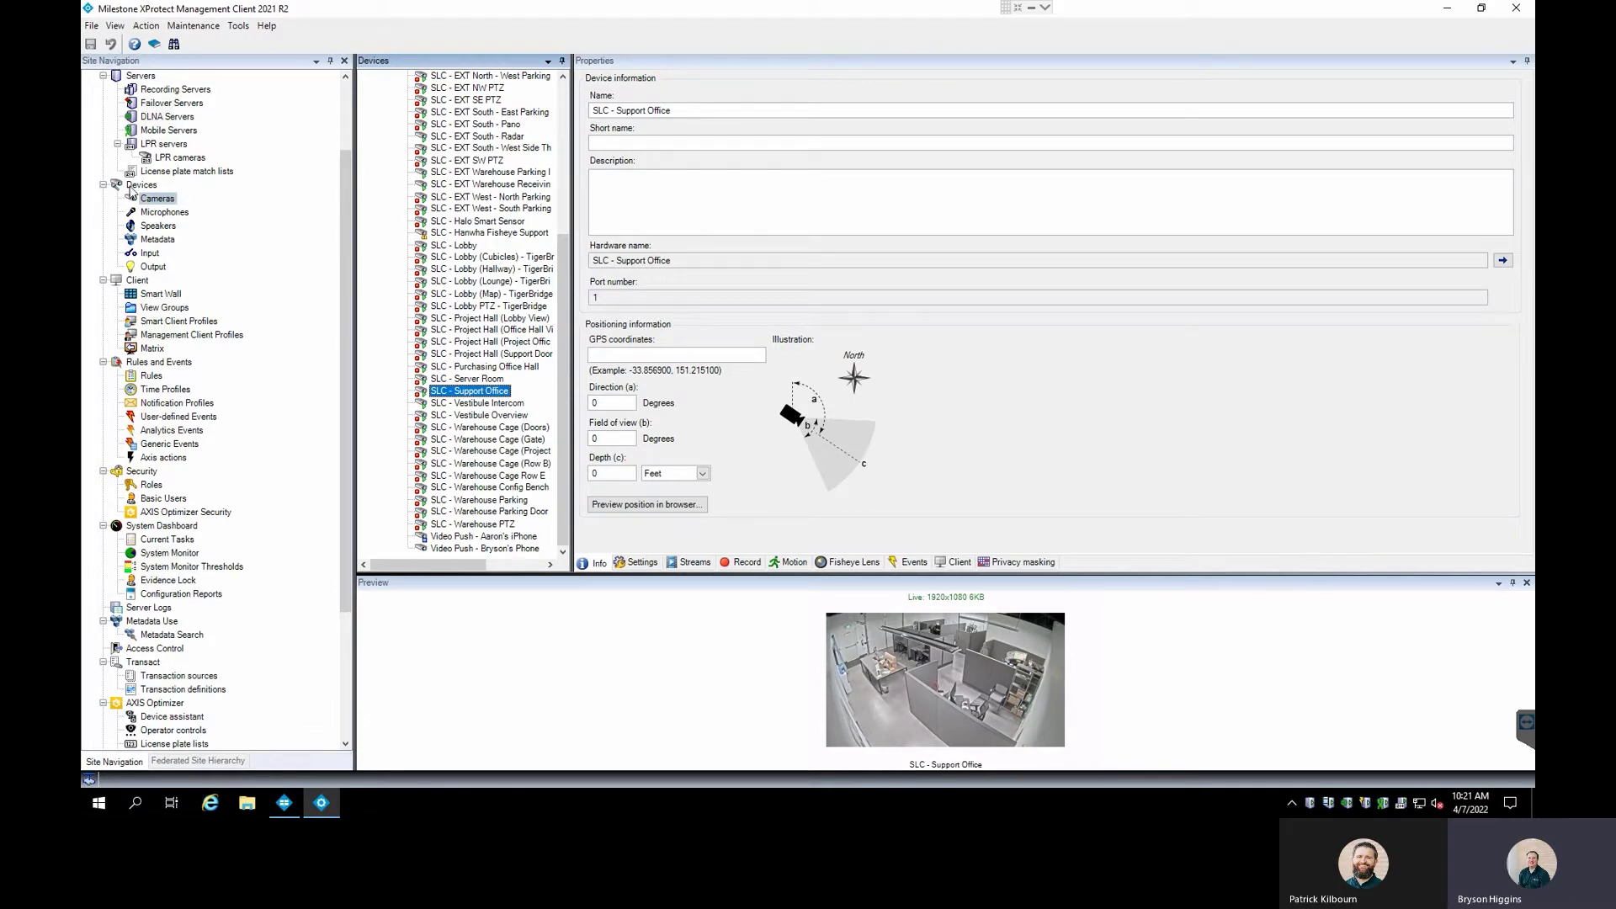
Show the camera devices and select the SLC - Support Office camera.
left_click(133, 186)
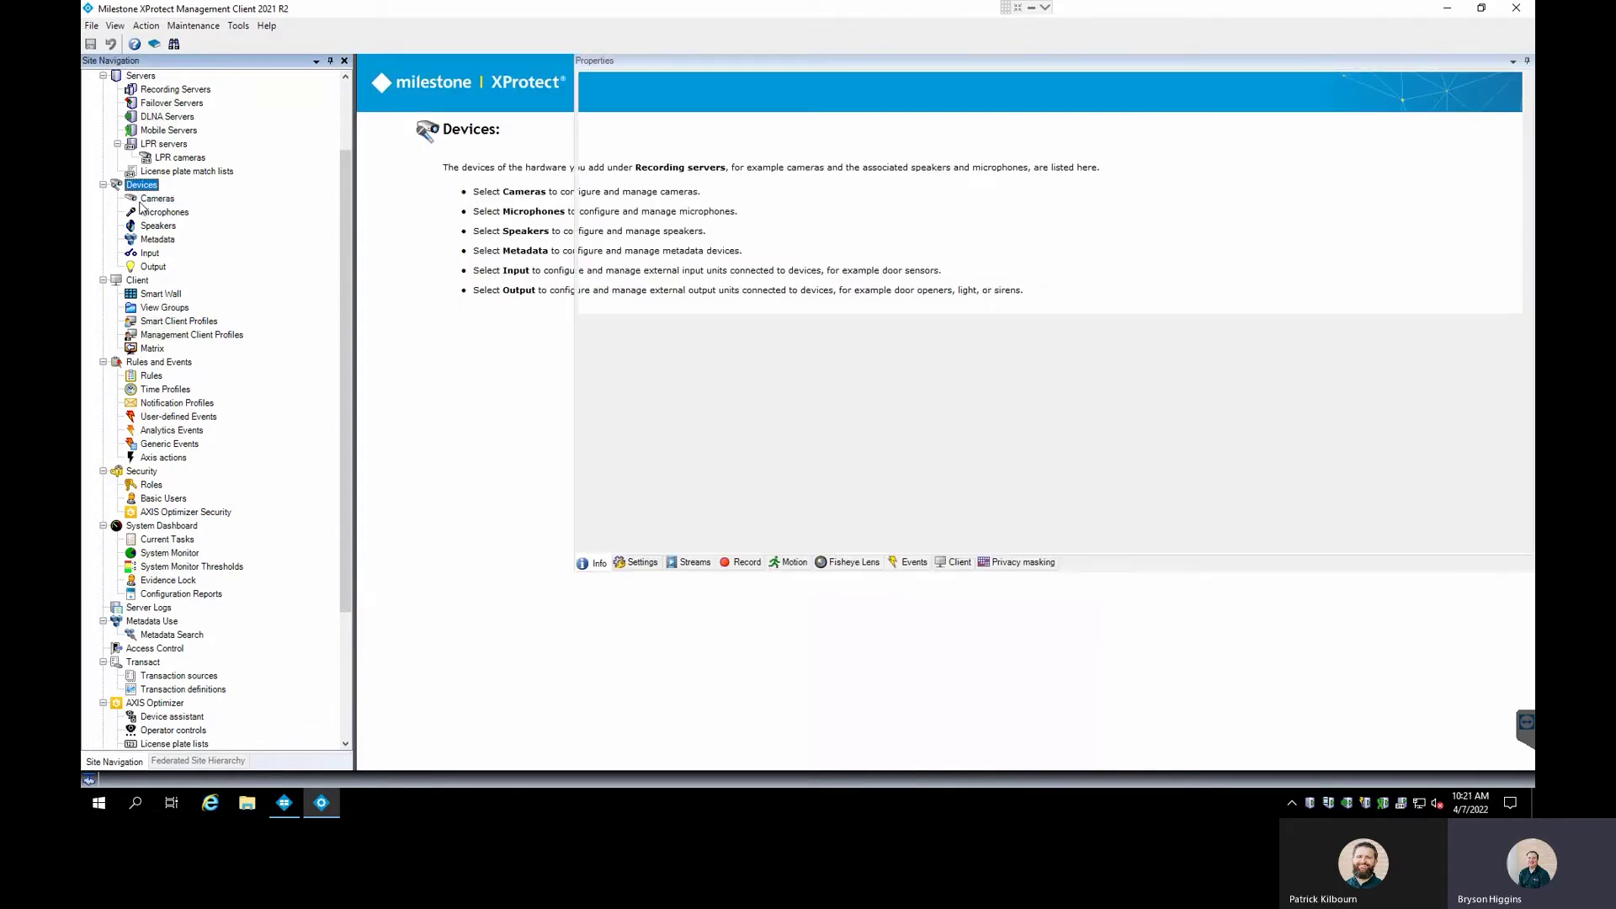
left_click(155, 199)
left_click(435, 394)
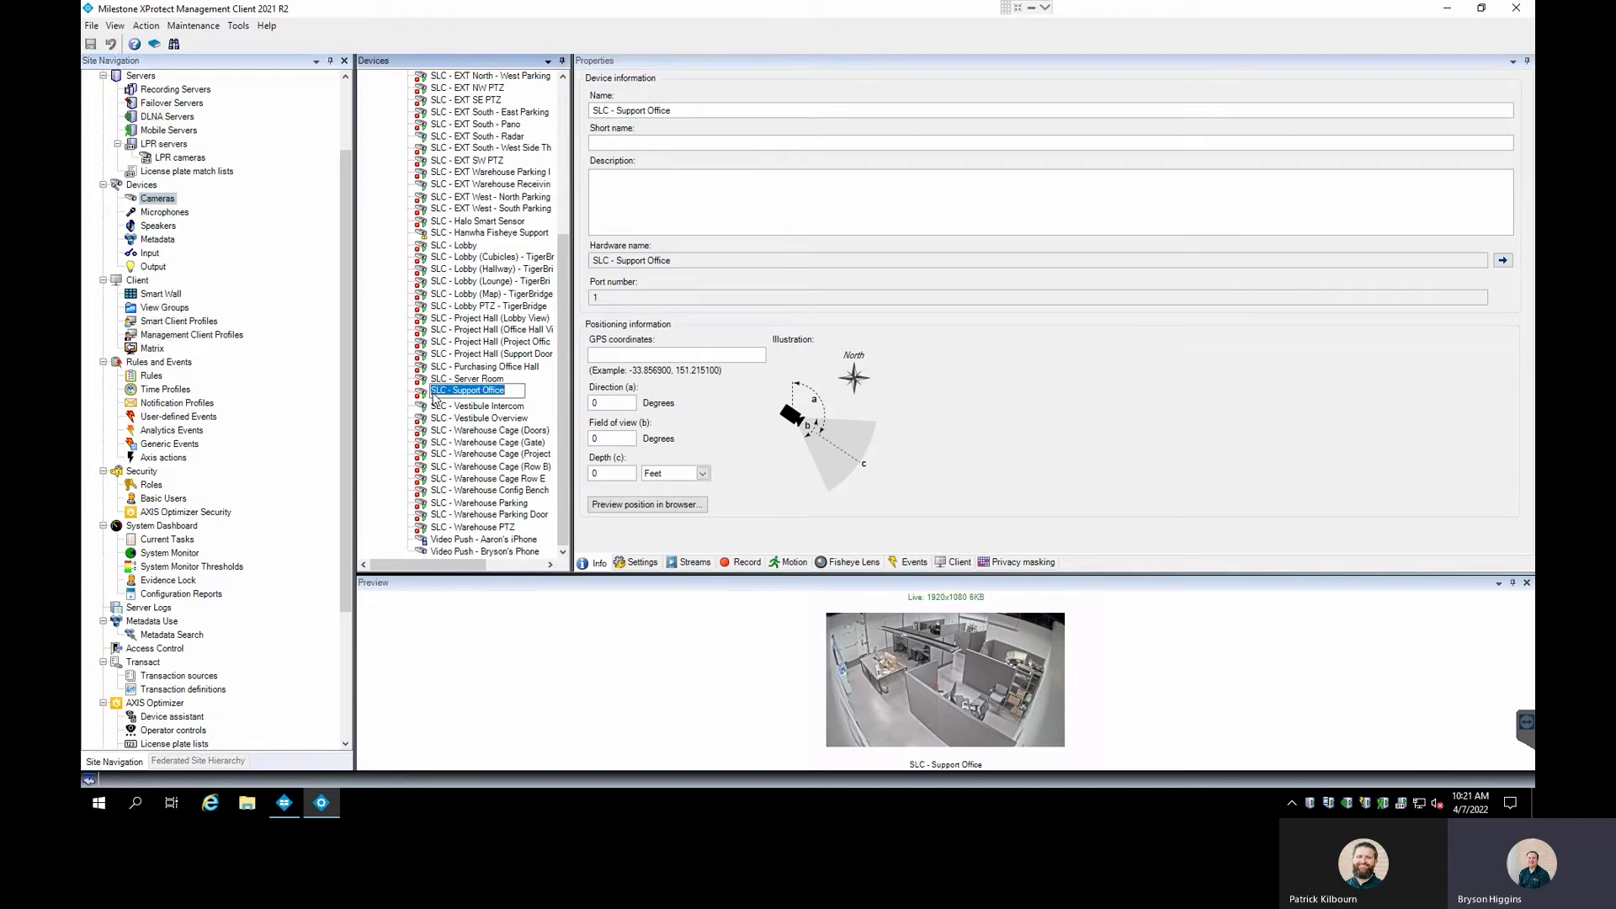
type("Hanwha Fisheye")
key("Return")
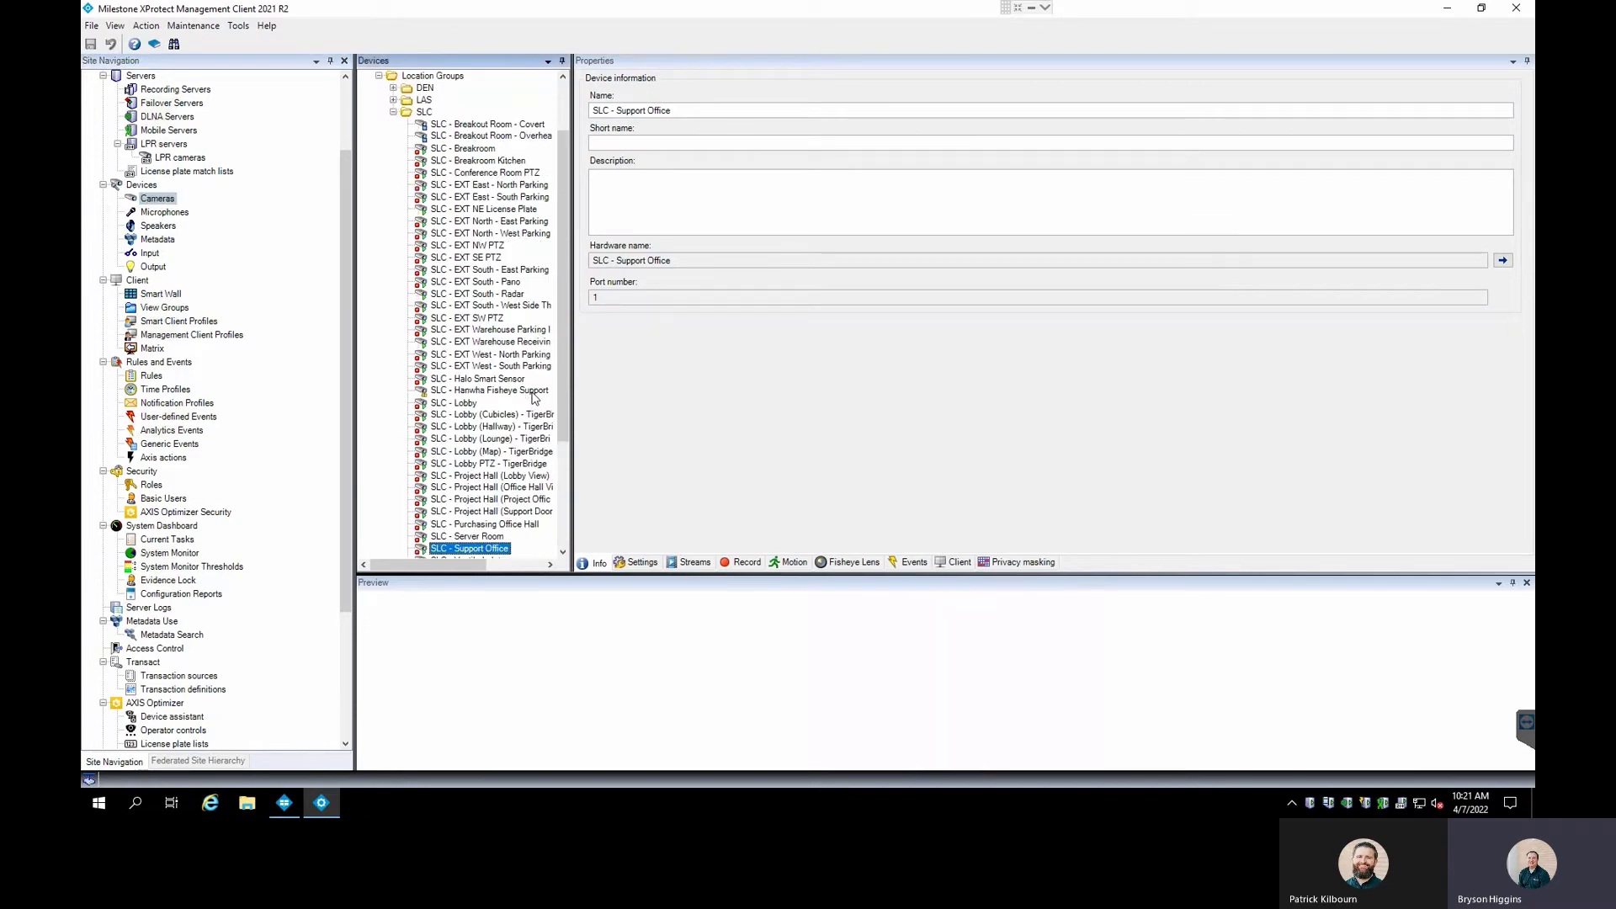
scroll(489, 412, "down", 5)
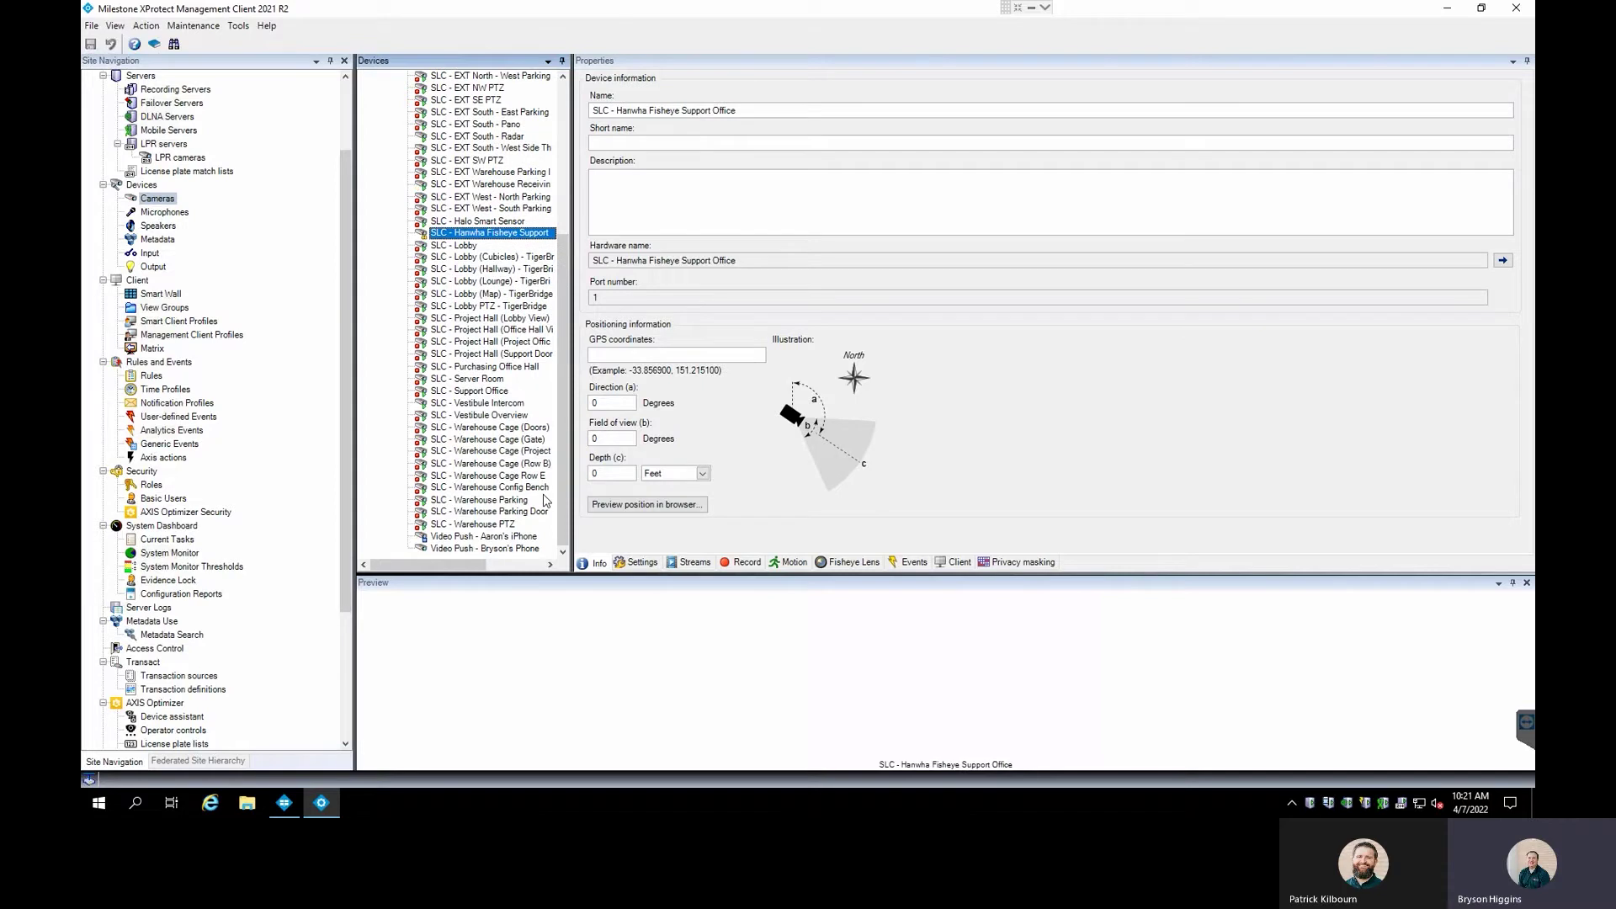
left_click(470, 393)
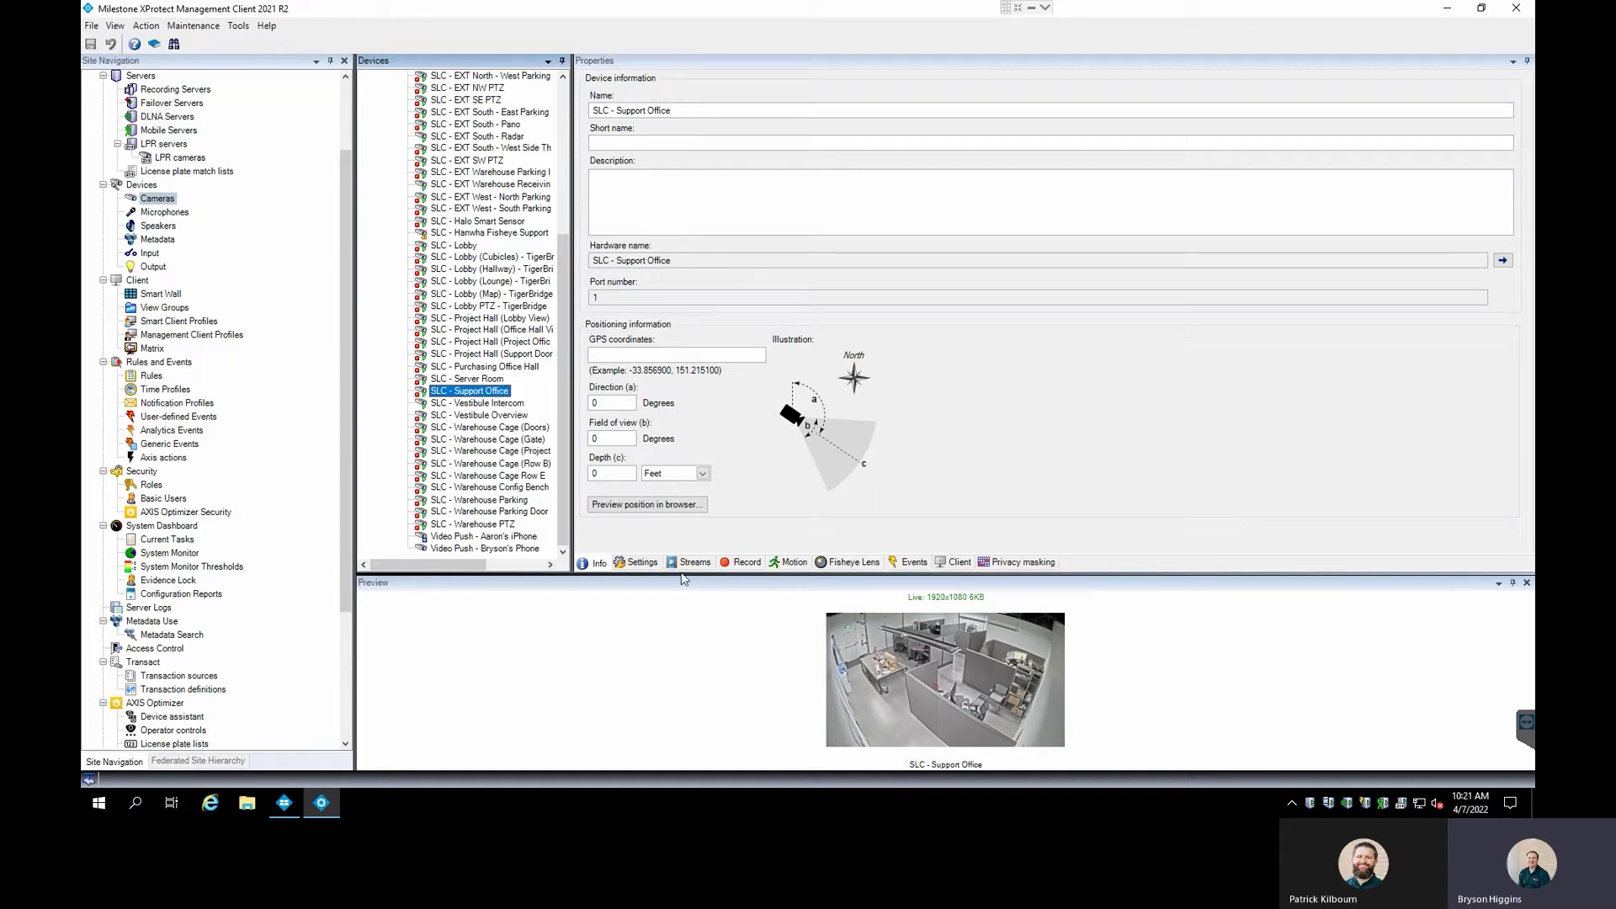
Review the Support Office camera's motion detection settings, including privacy masks, sensitivity, threshold, processing interval and detection resolution.
left_click(791, 564)
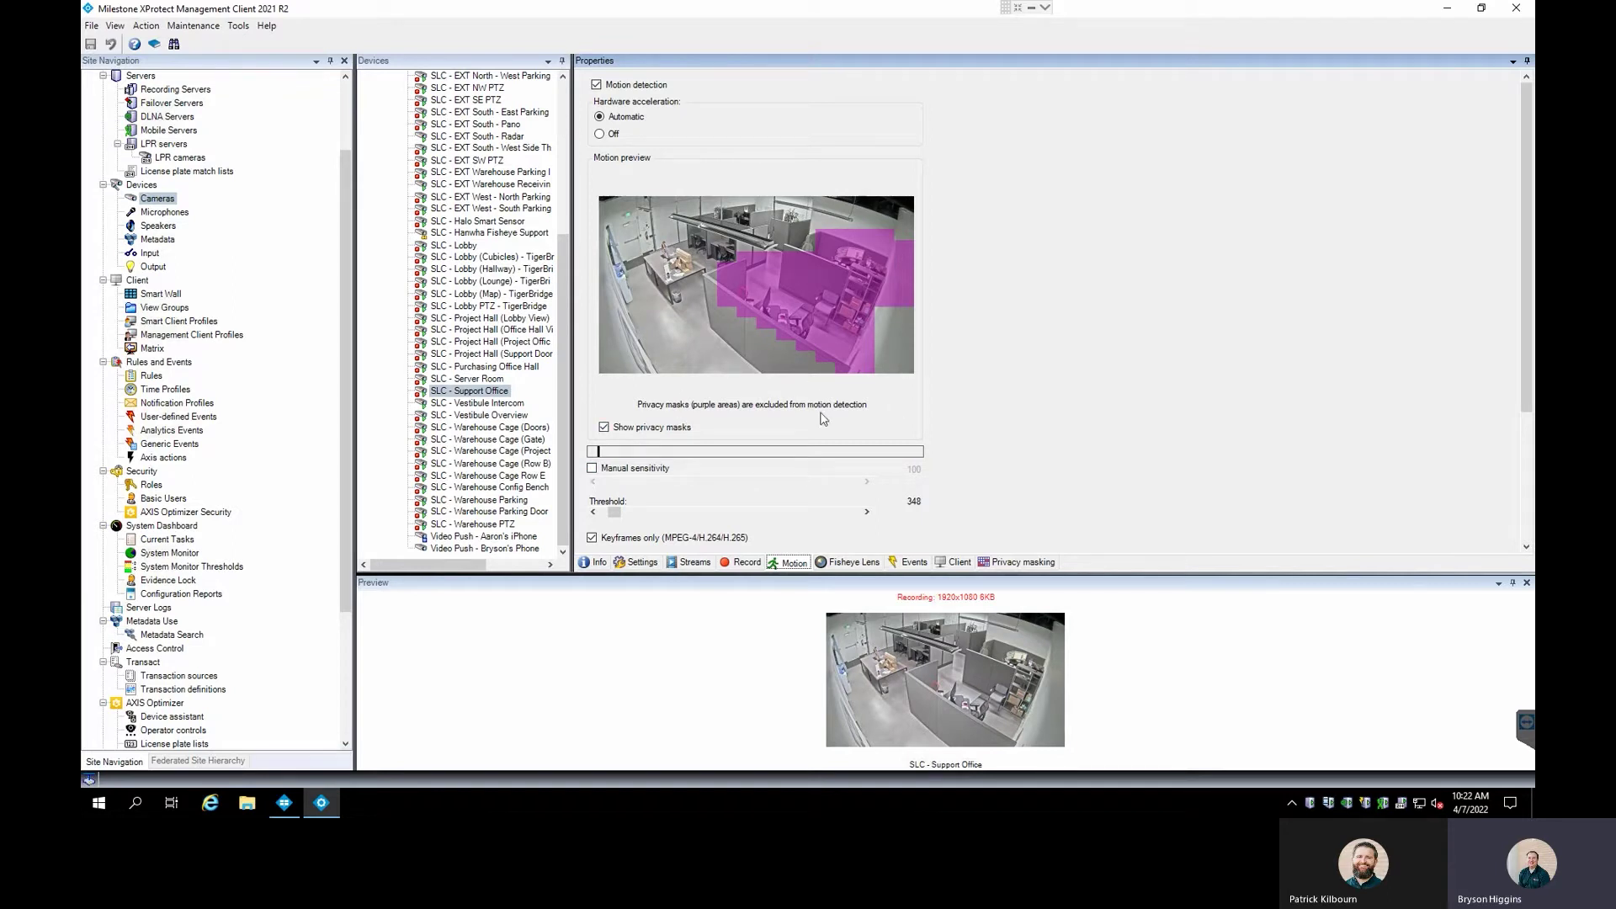
scroll(729, 341, "down", 2)
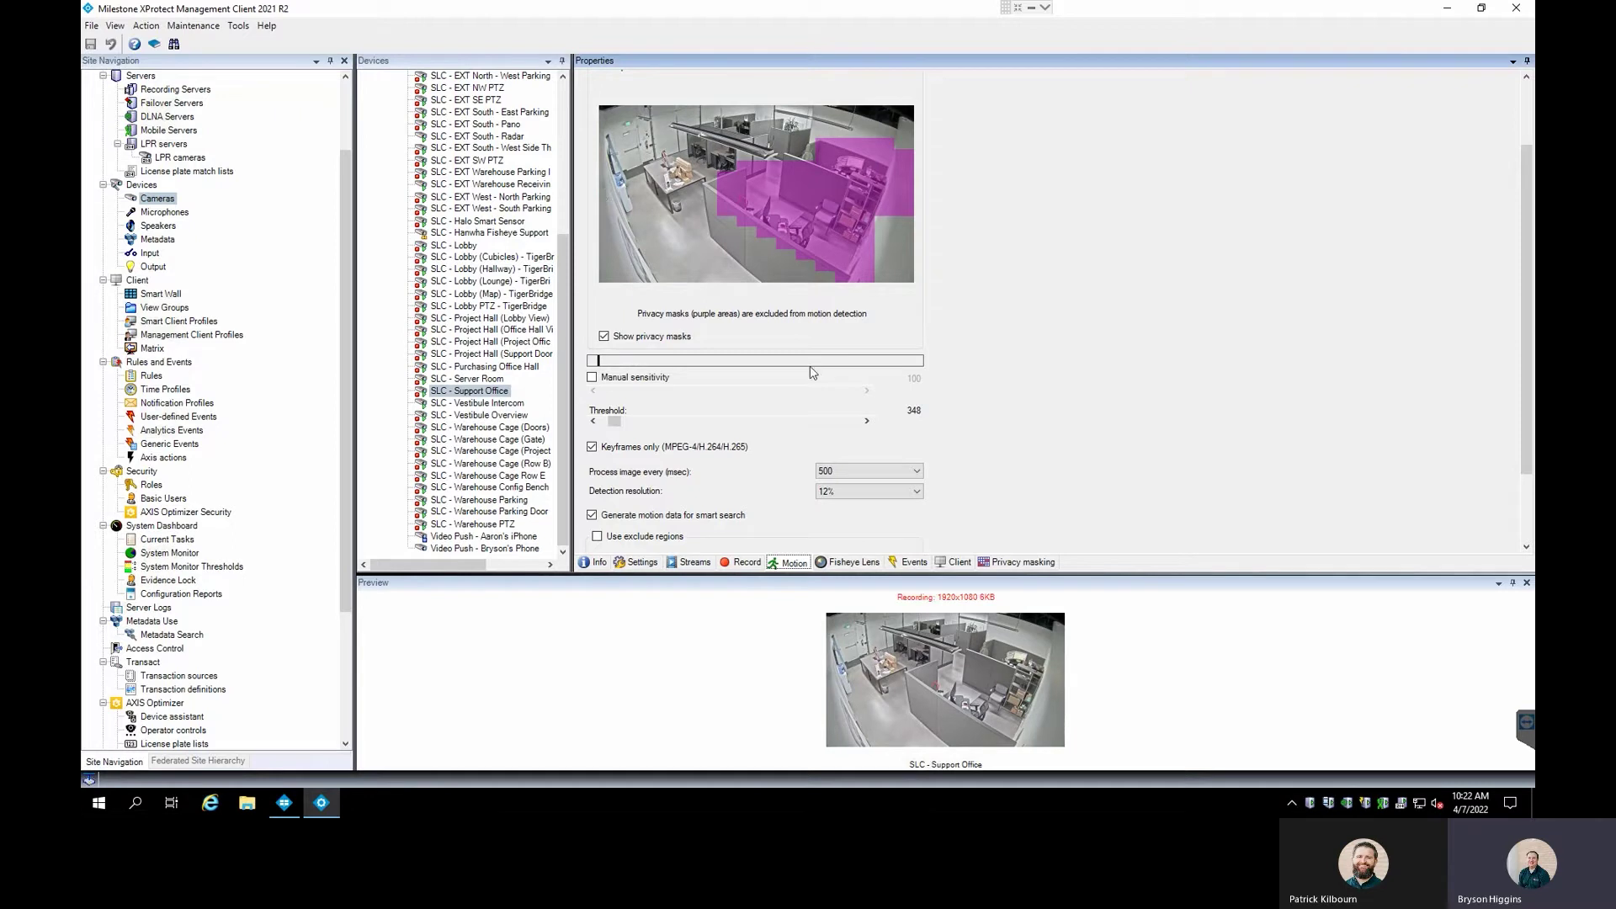
scroll(808, 374, "up", 2)
scroll(837, 504, "down", 3)
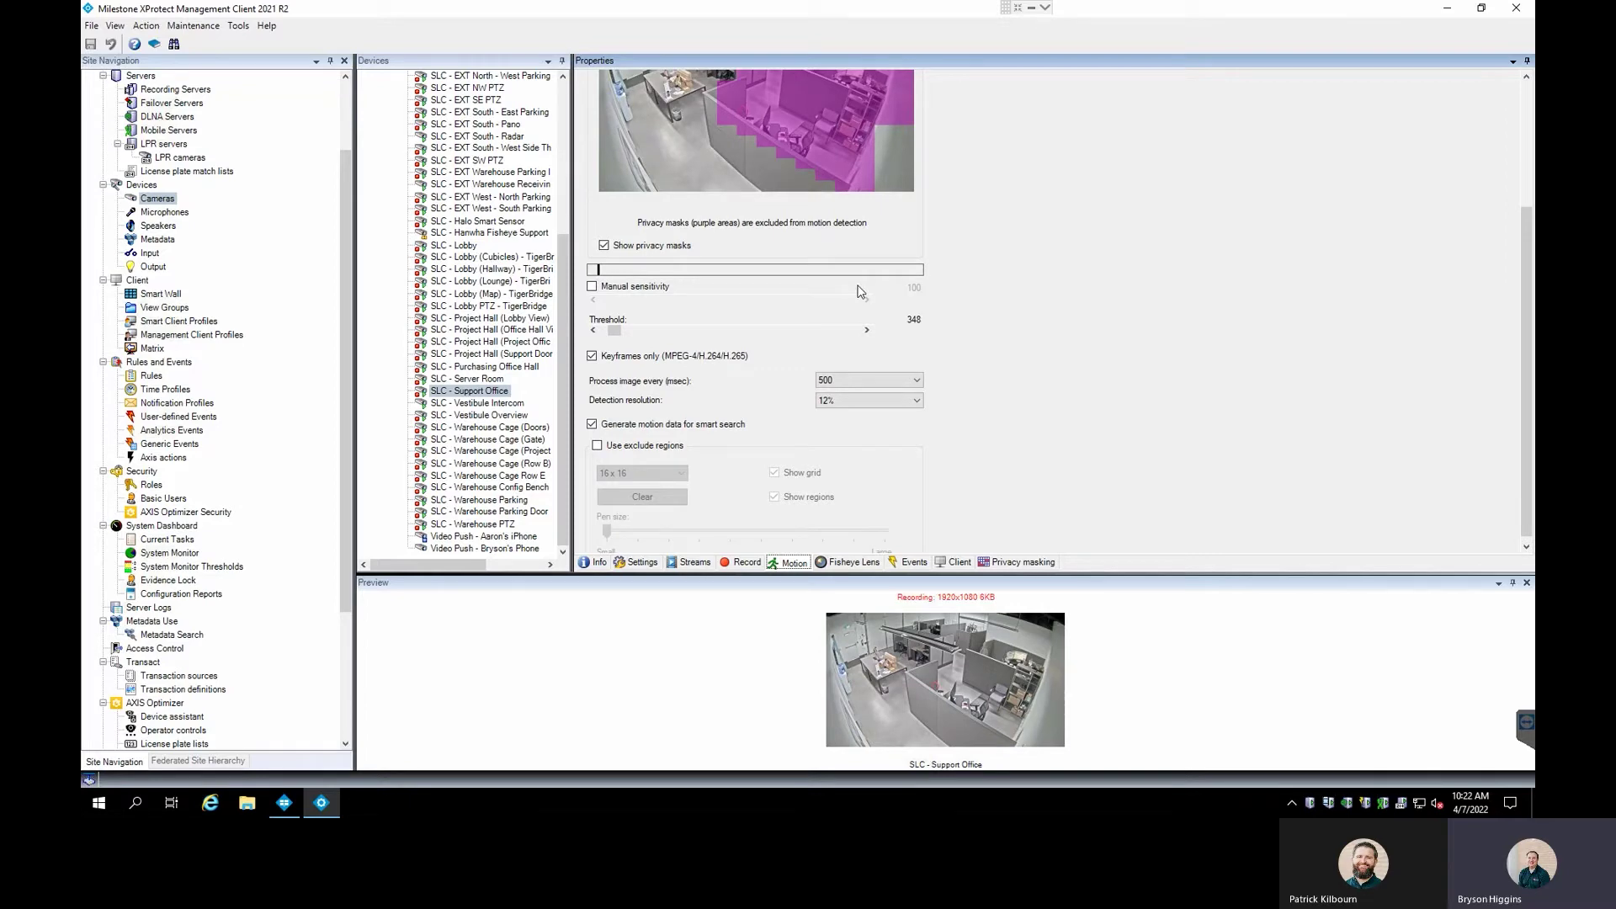
scroll(846, 303, "up", 2)
scroll(834, 310, "down", 2)
Add a new alarm definition under Alarms.
left_click_drag(342, 423, 341, 479)
scroll(327, 567, "down", 2)
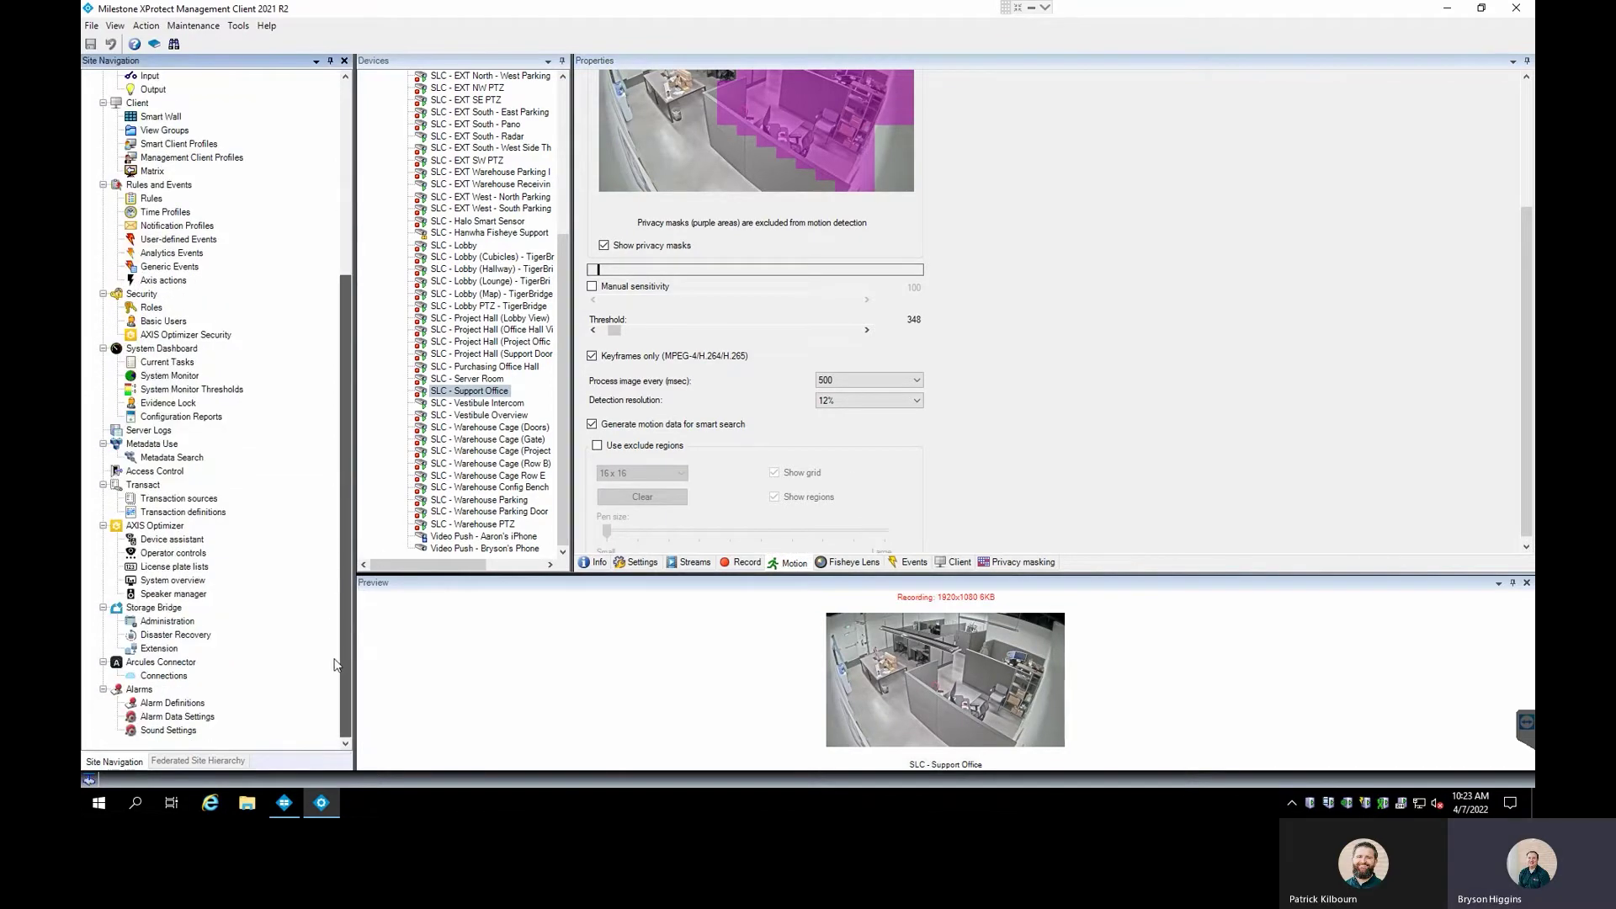
left_click(160, 704)
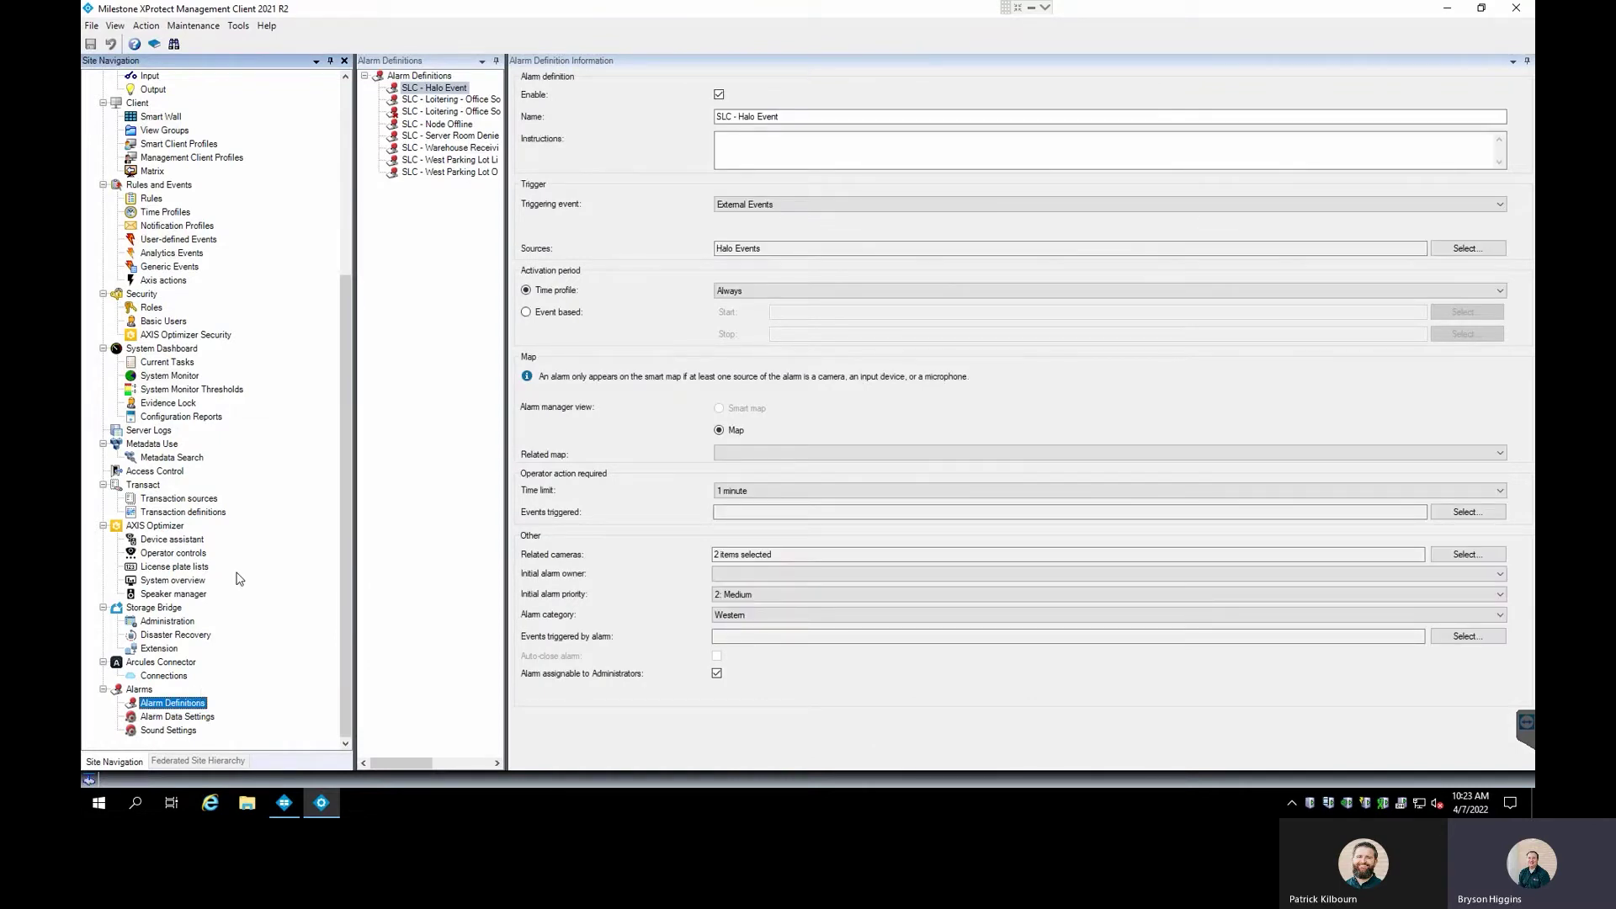
right_click(417, 77)
left_click(462, 109)
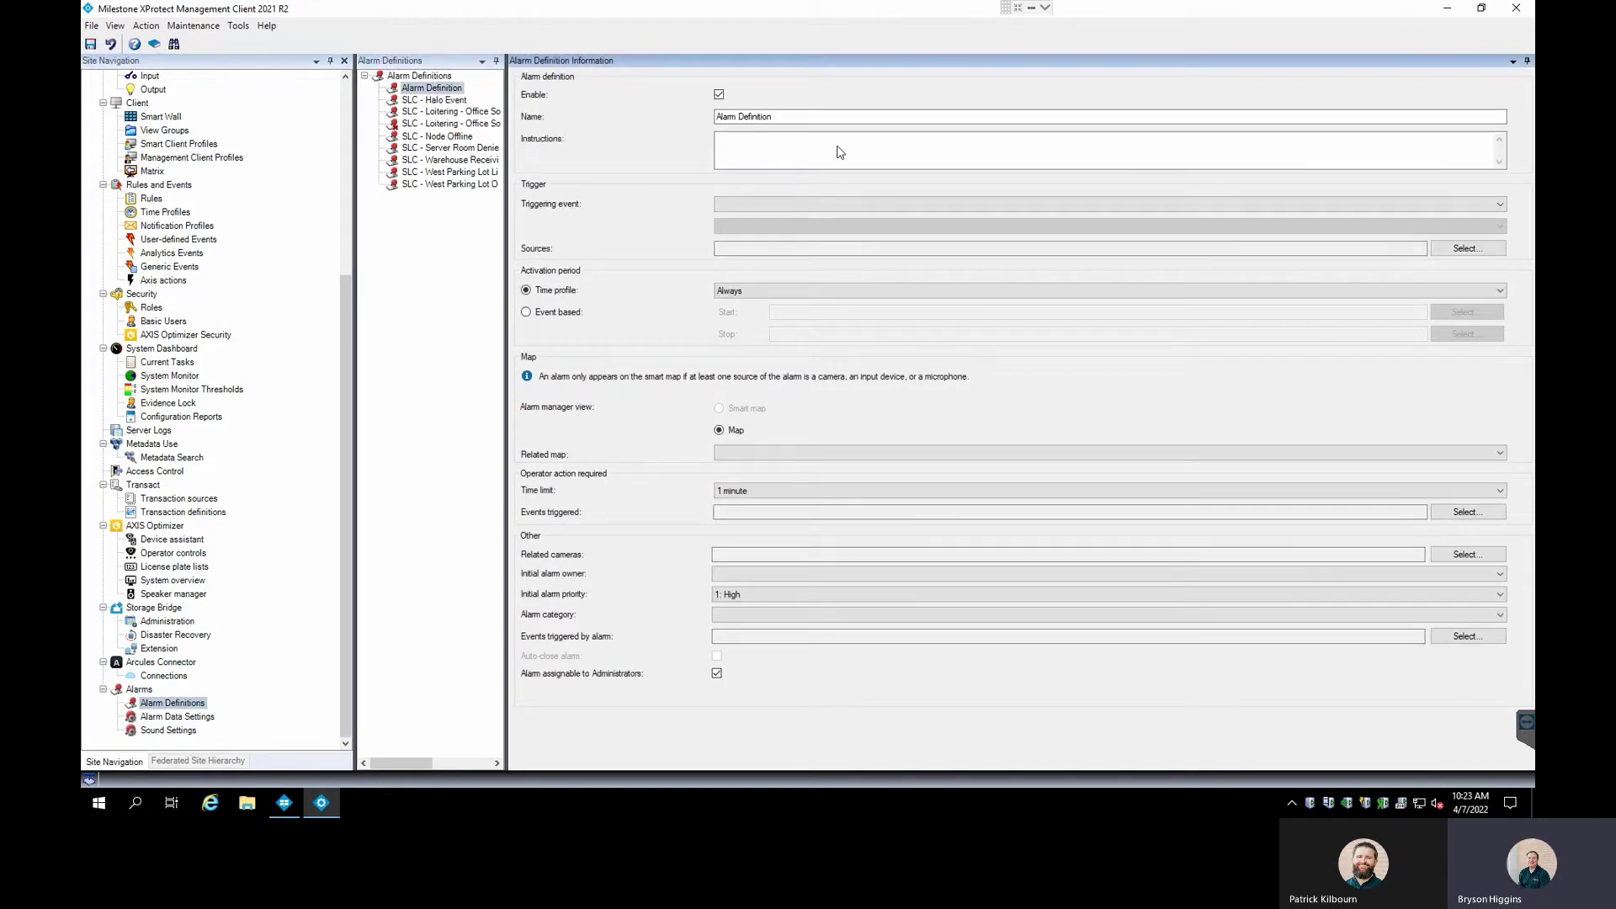
Name the new alarm definition Motion Alert Server Side SLC Support Office.
left_click_drag(808, 117, 695, 127)
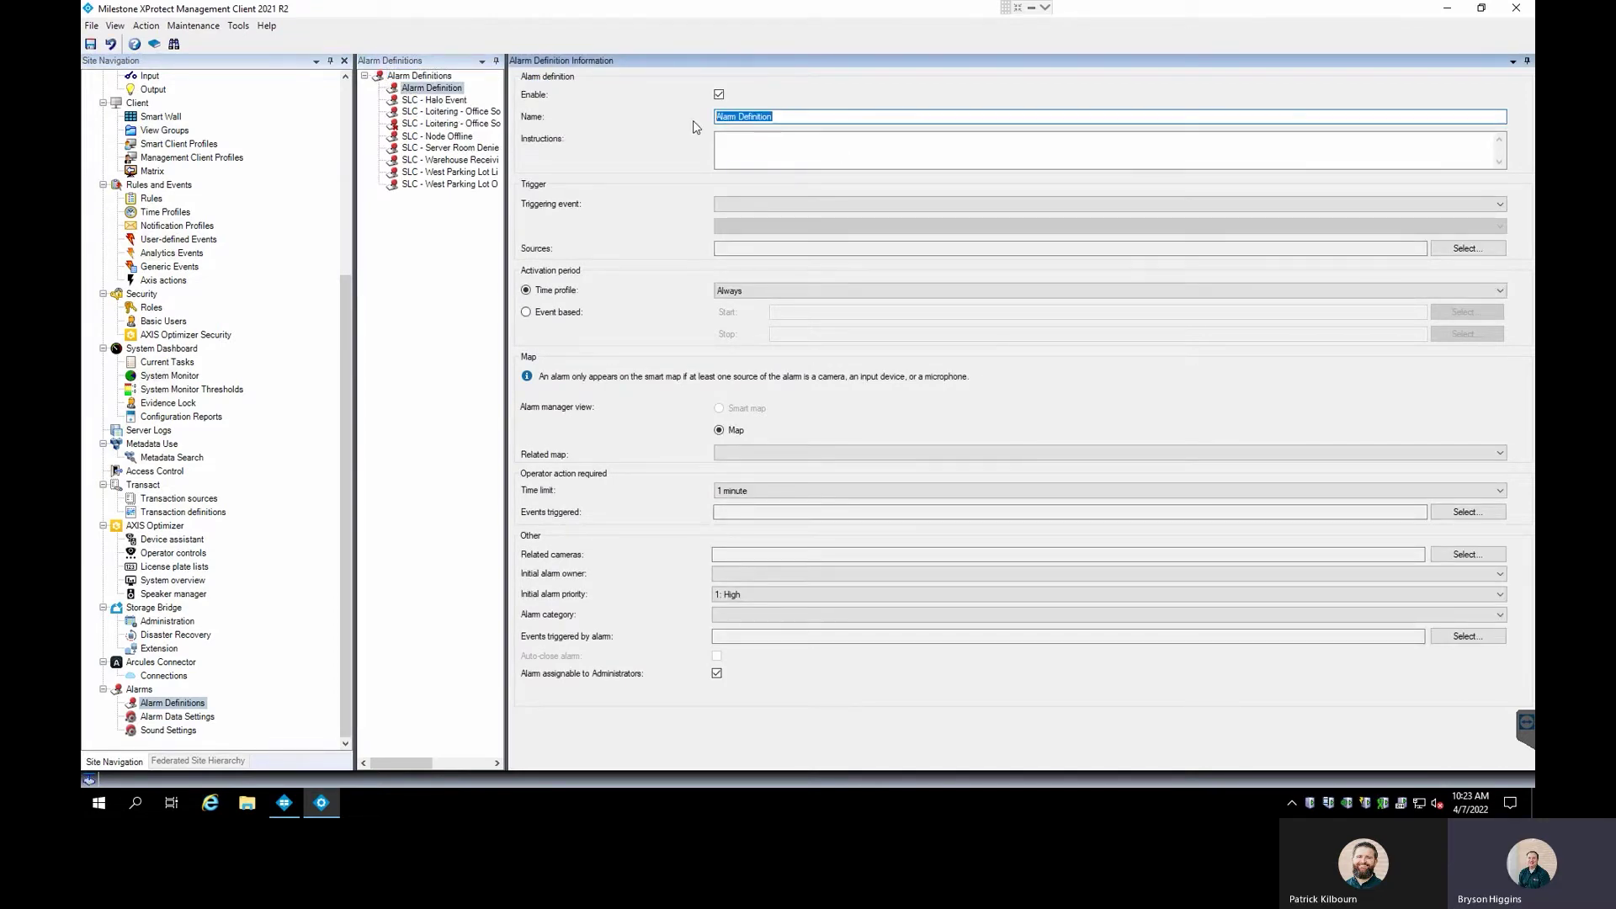
type("Motion ")
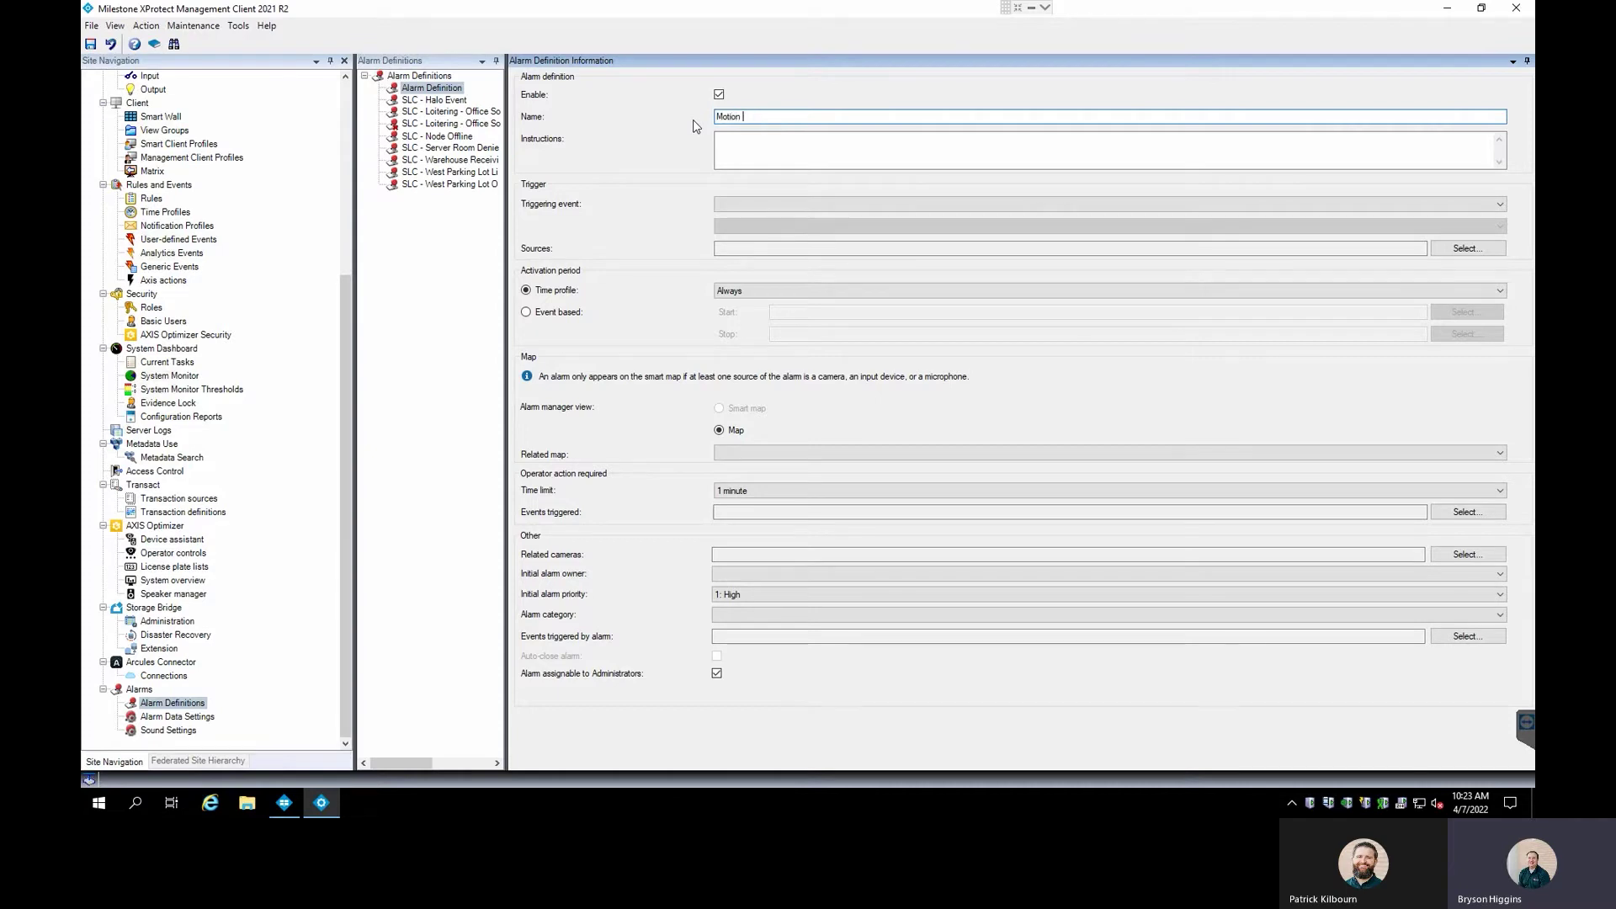
type("Alert Server Side SLC Support Office")
left_click(796, 144)
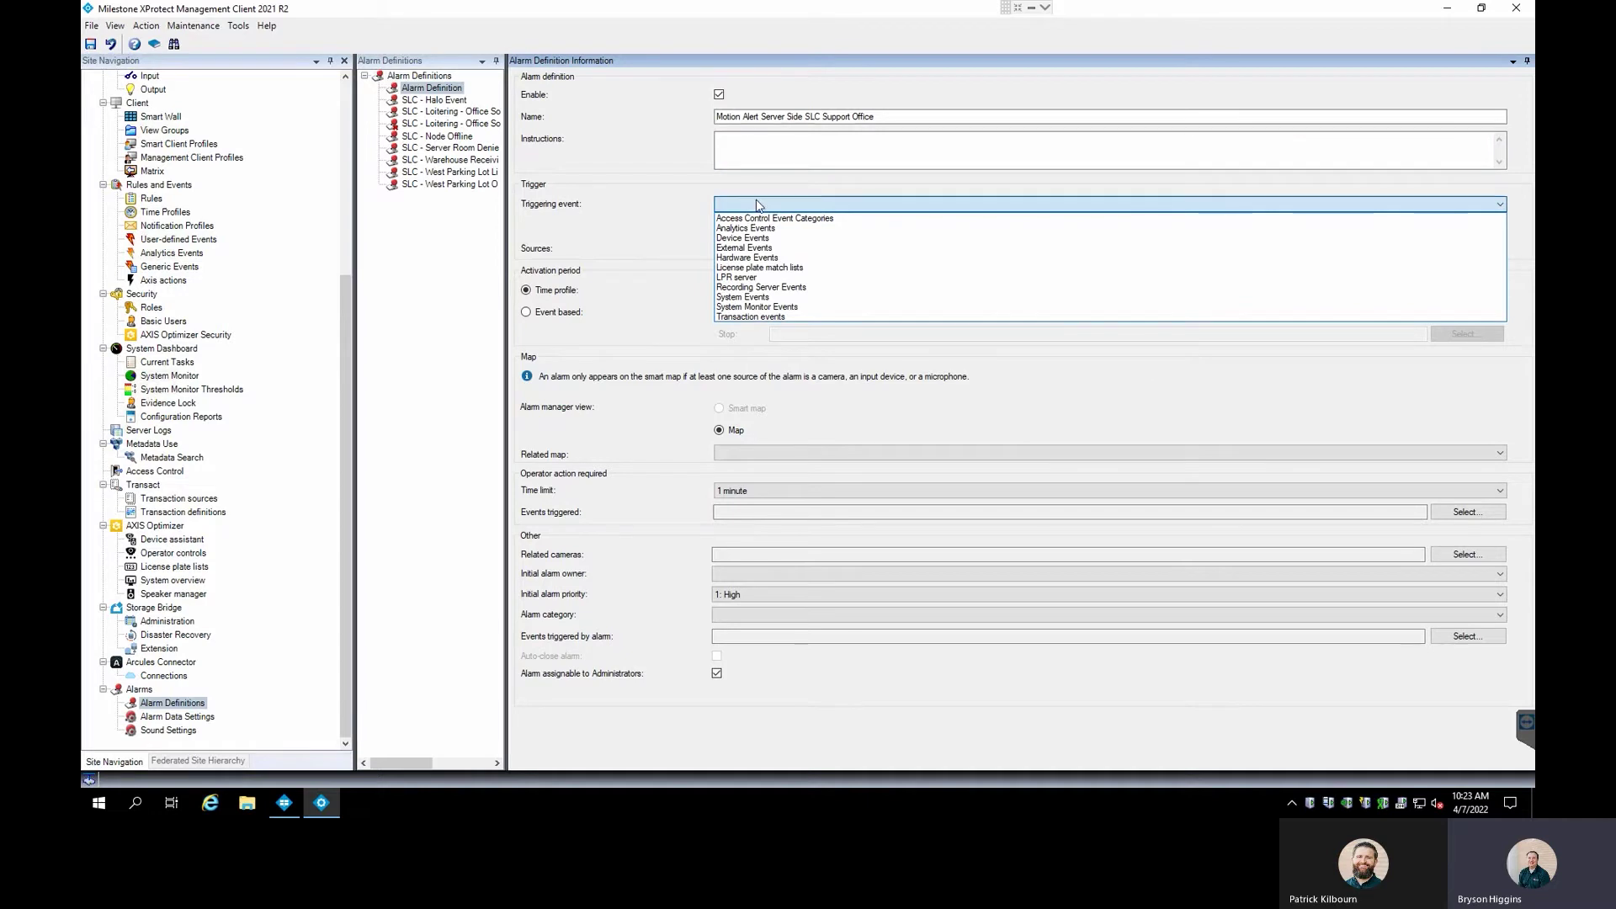
Set the alarm's triggering event to System Events with Motion Detected.
left_click(735, 299)
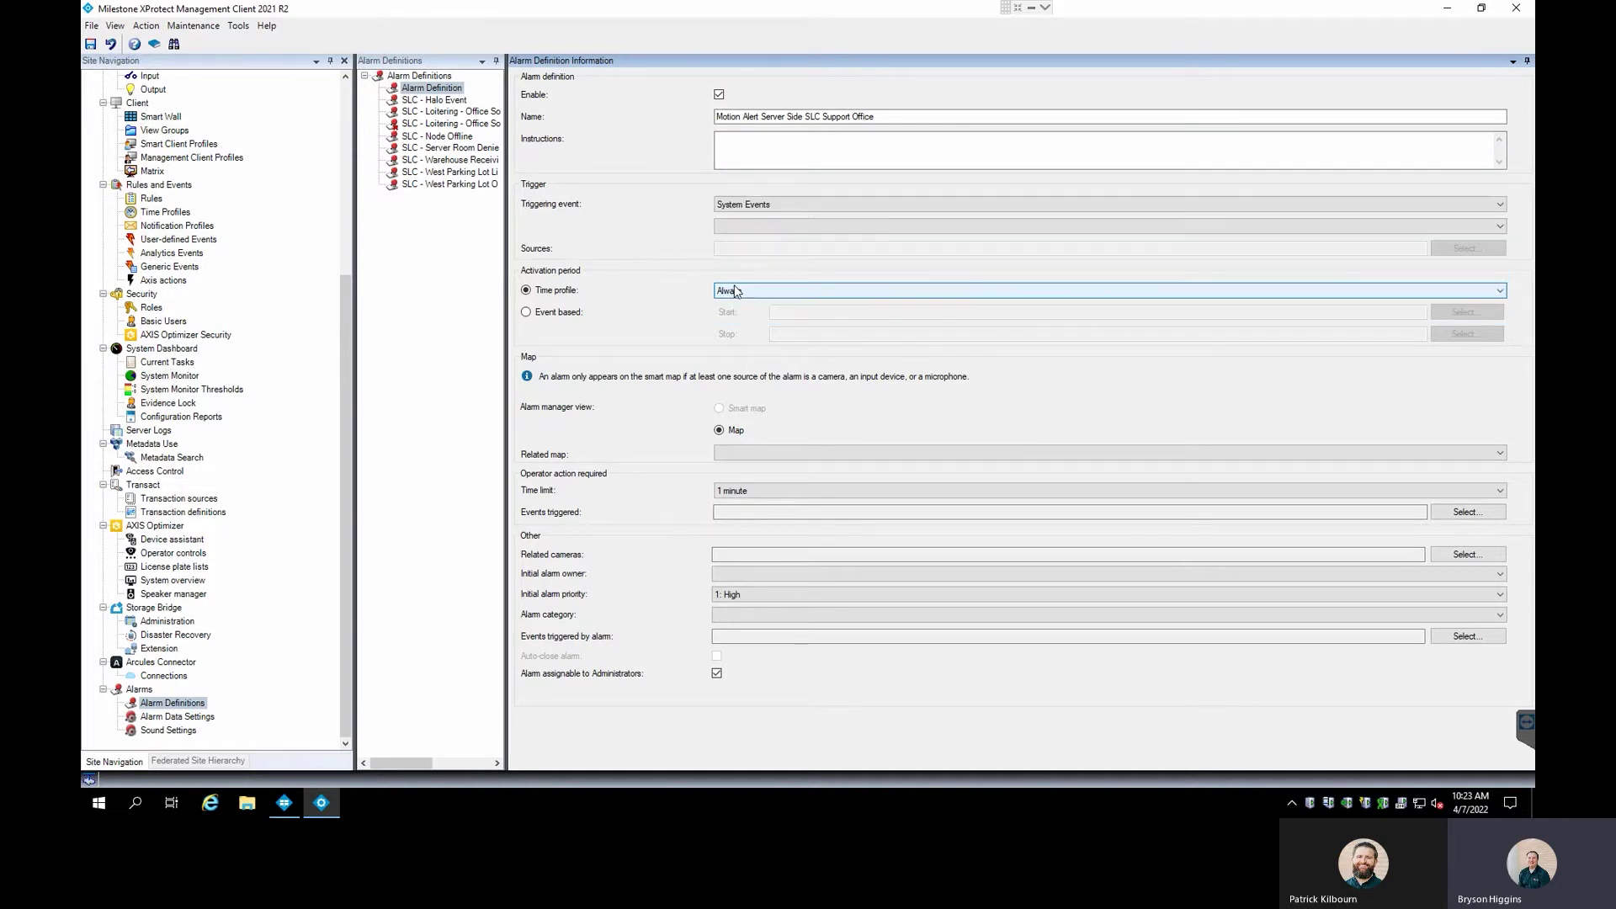
left_click(750, 226)
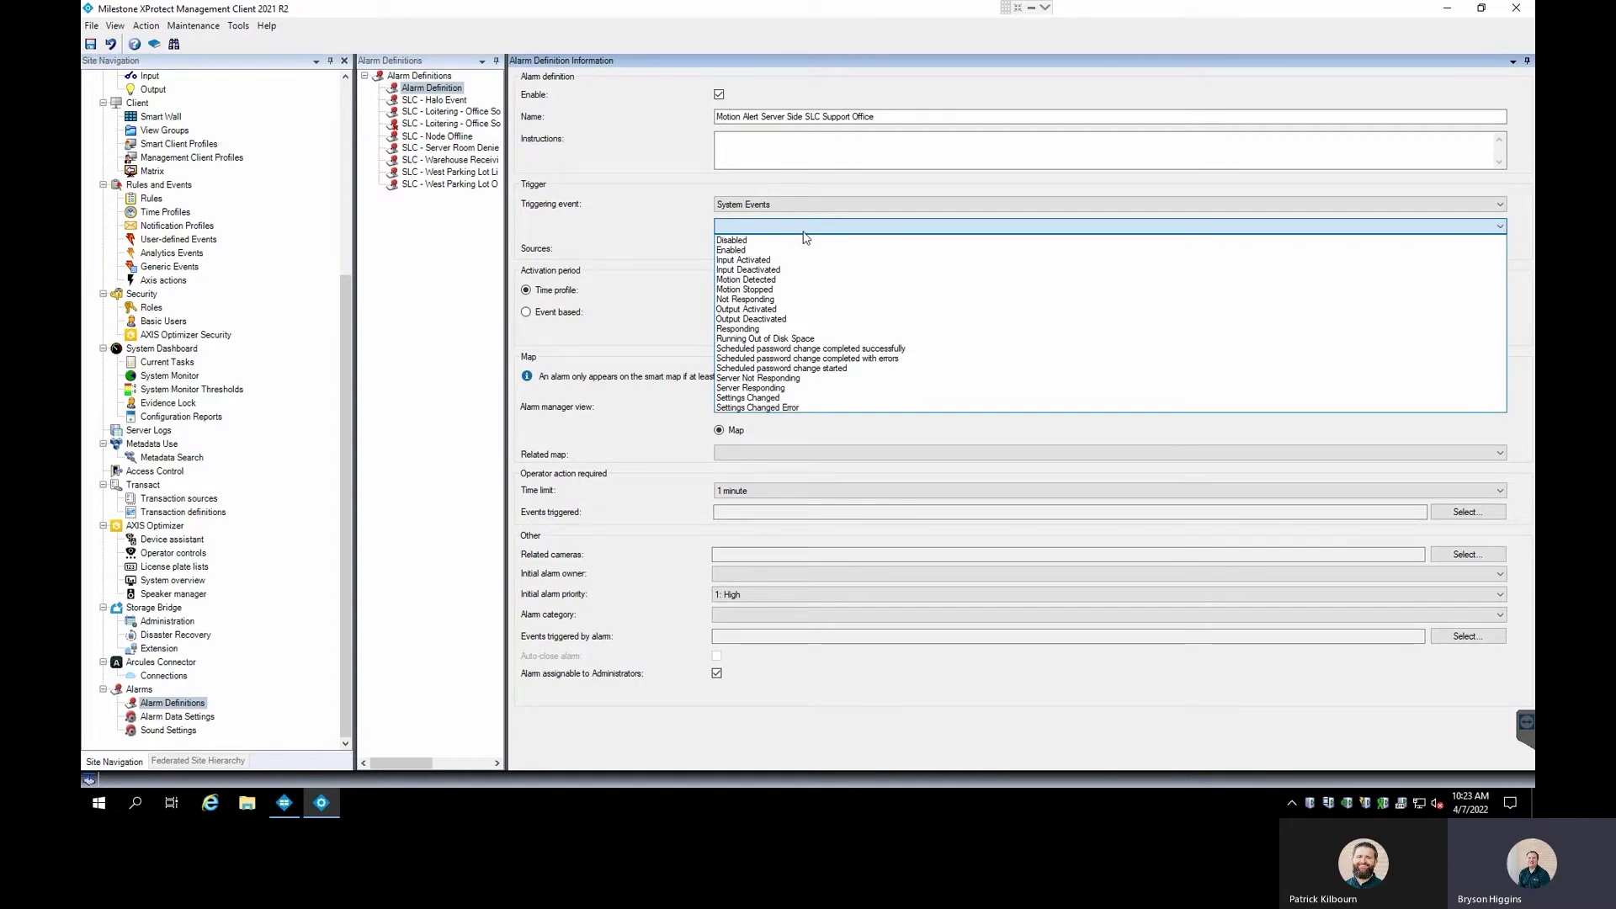
left_click(778, 281)
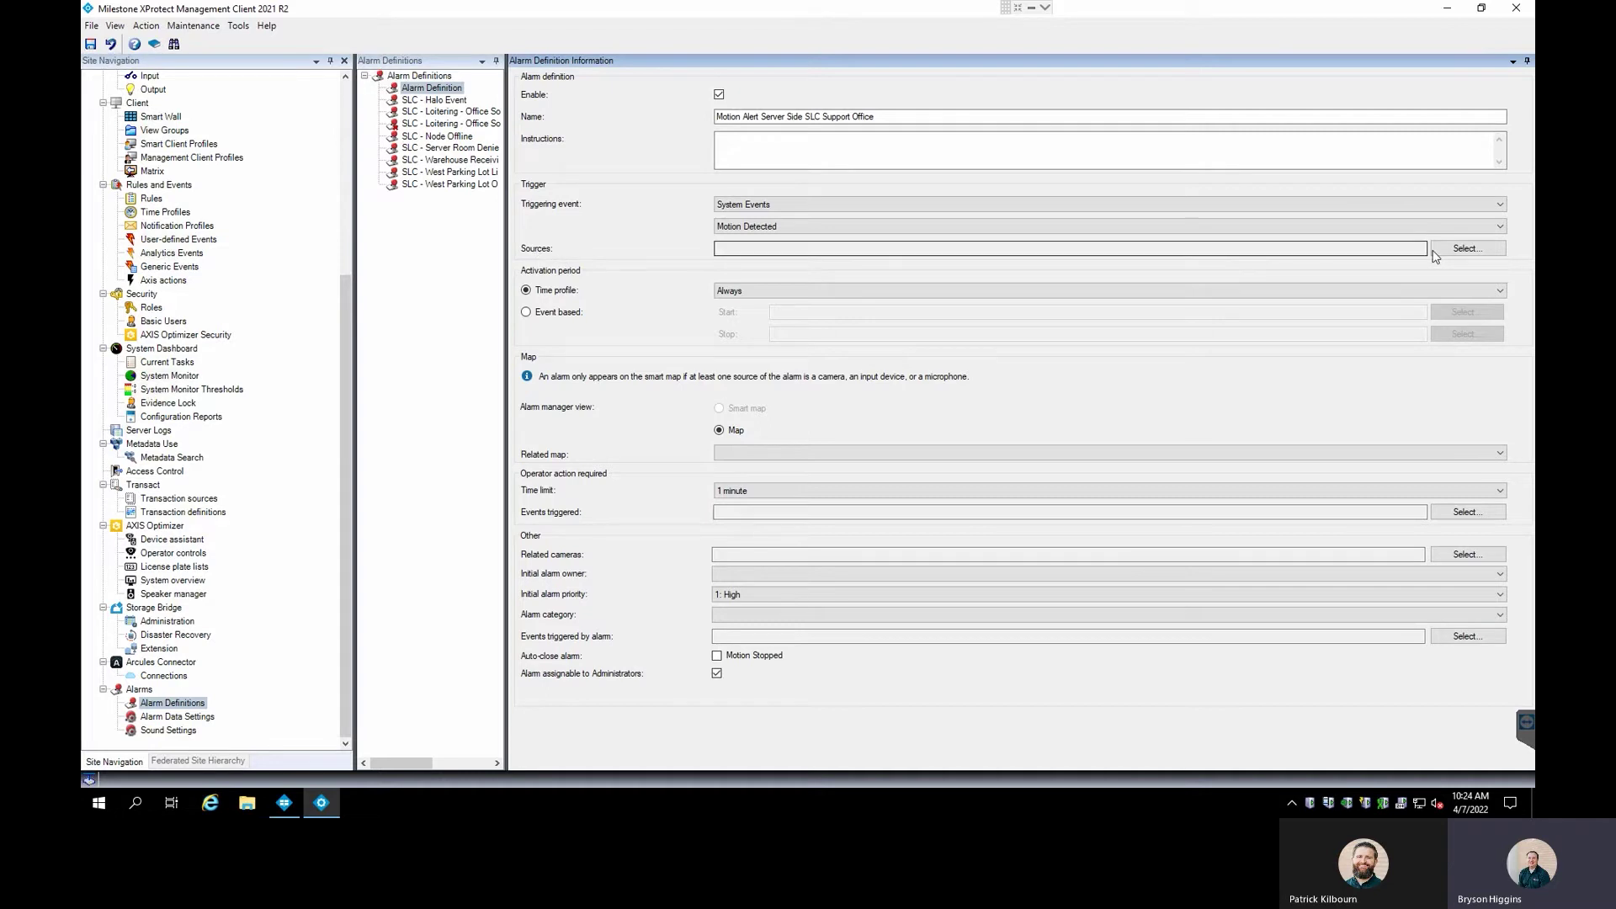
Add the SLC - Support Office camera from the SLC location group as the alarm's source.
left_click(1464, 249)
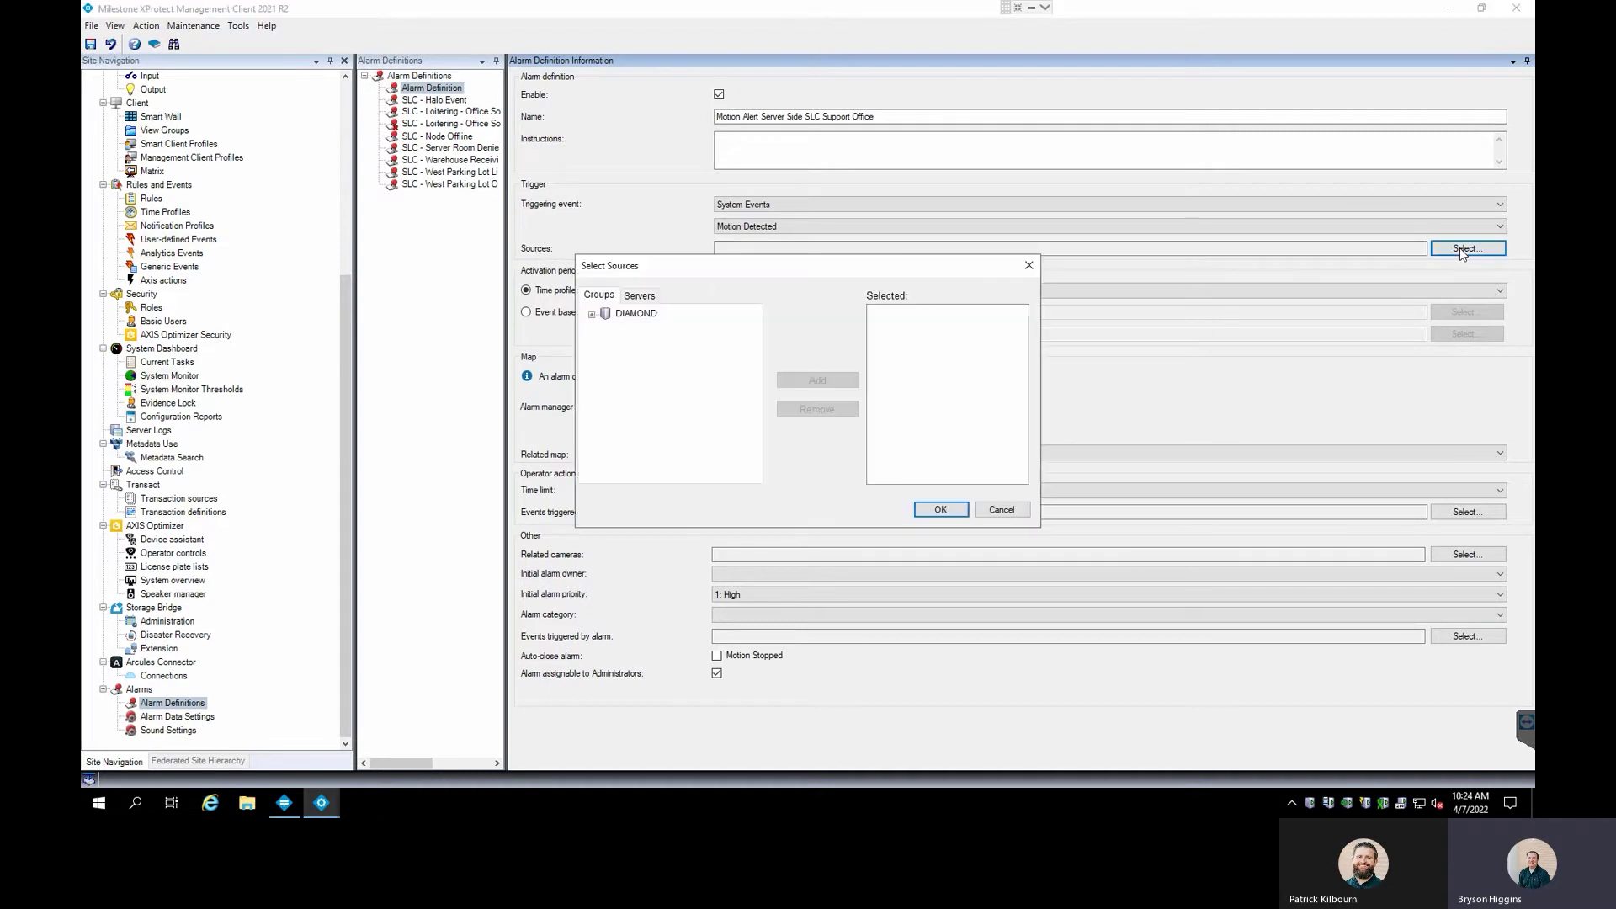
left_click(591, 315)
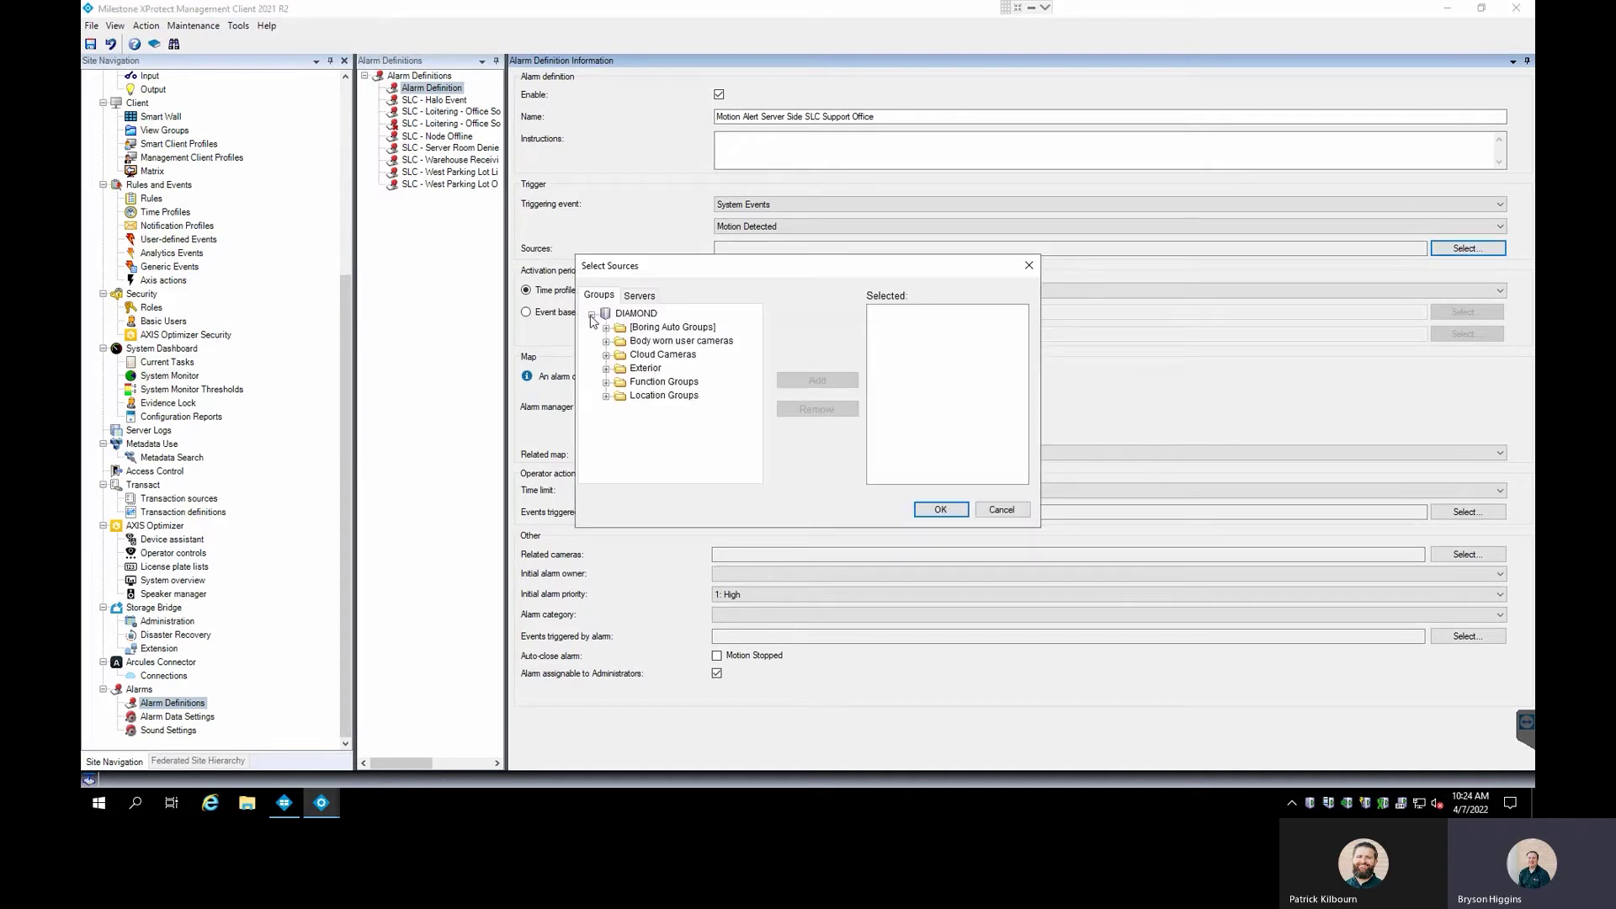
left_click(606, 397)
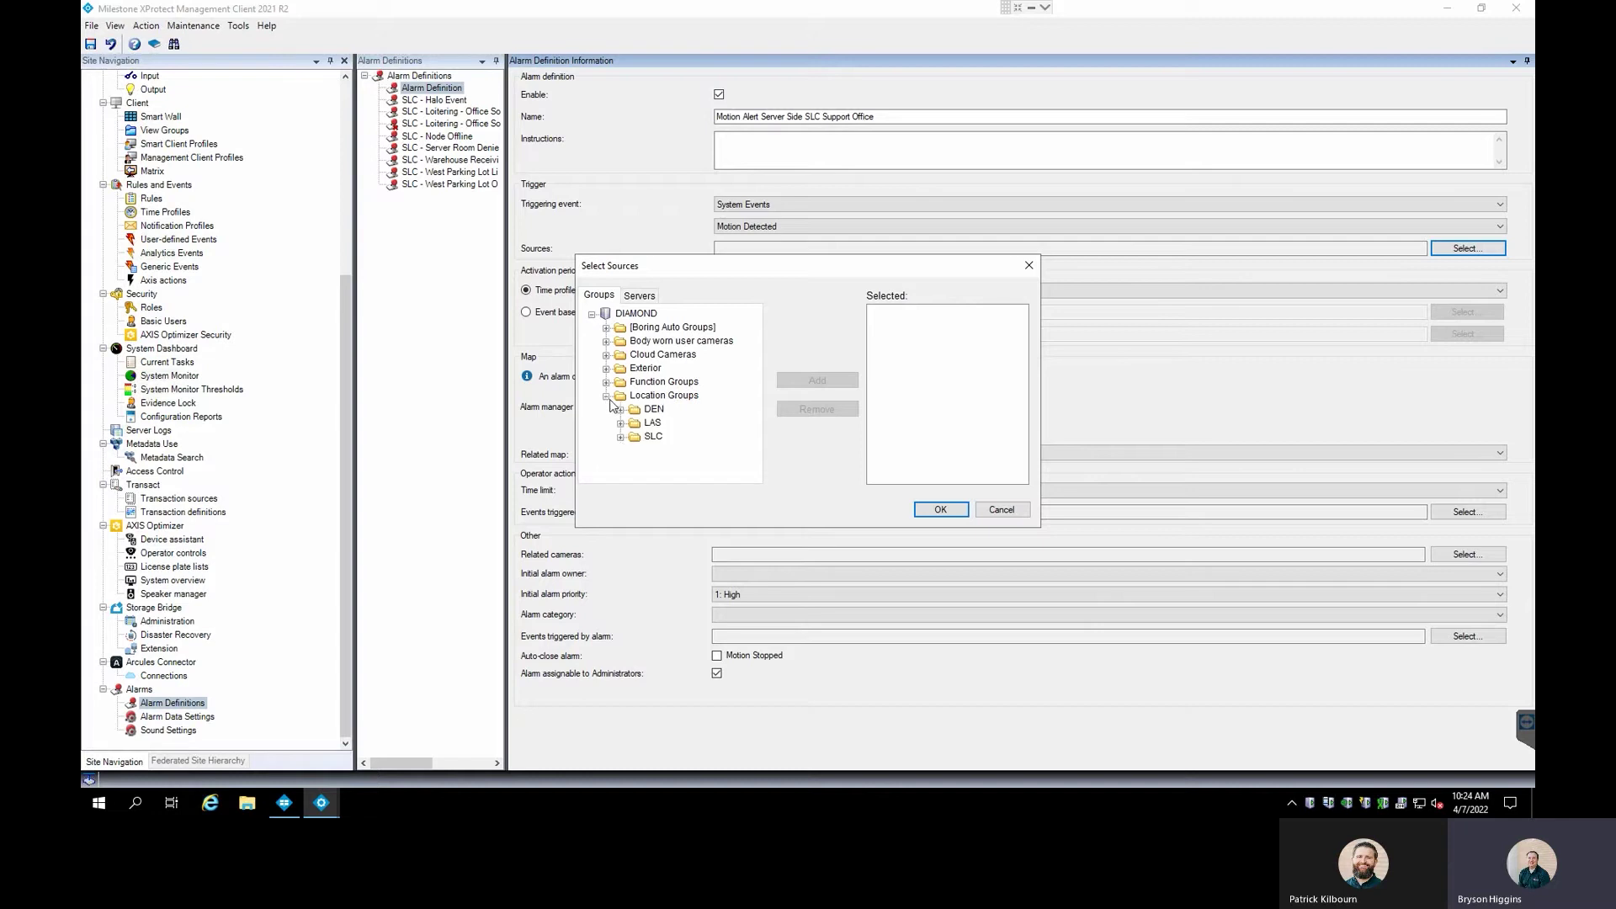
left_click(635, 437)
left_click(620, 437)
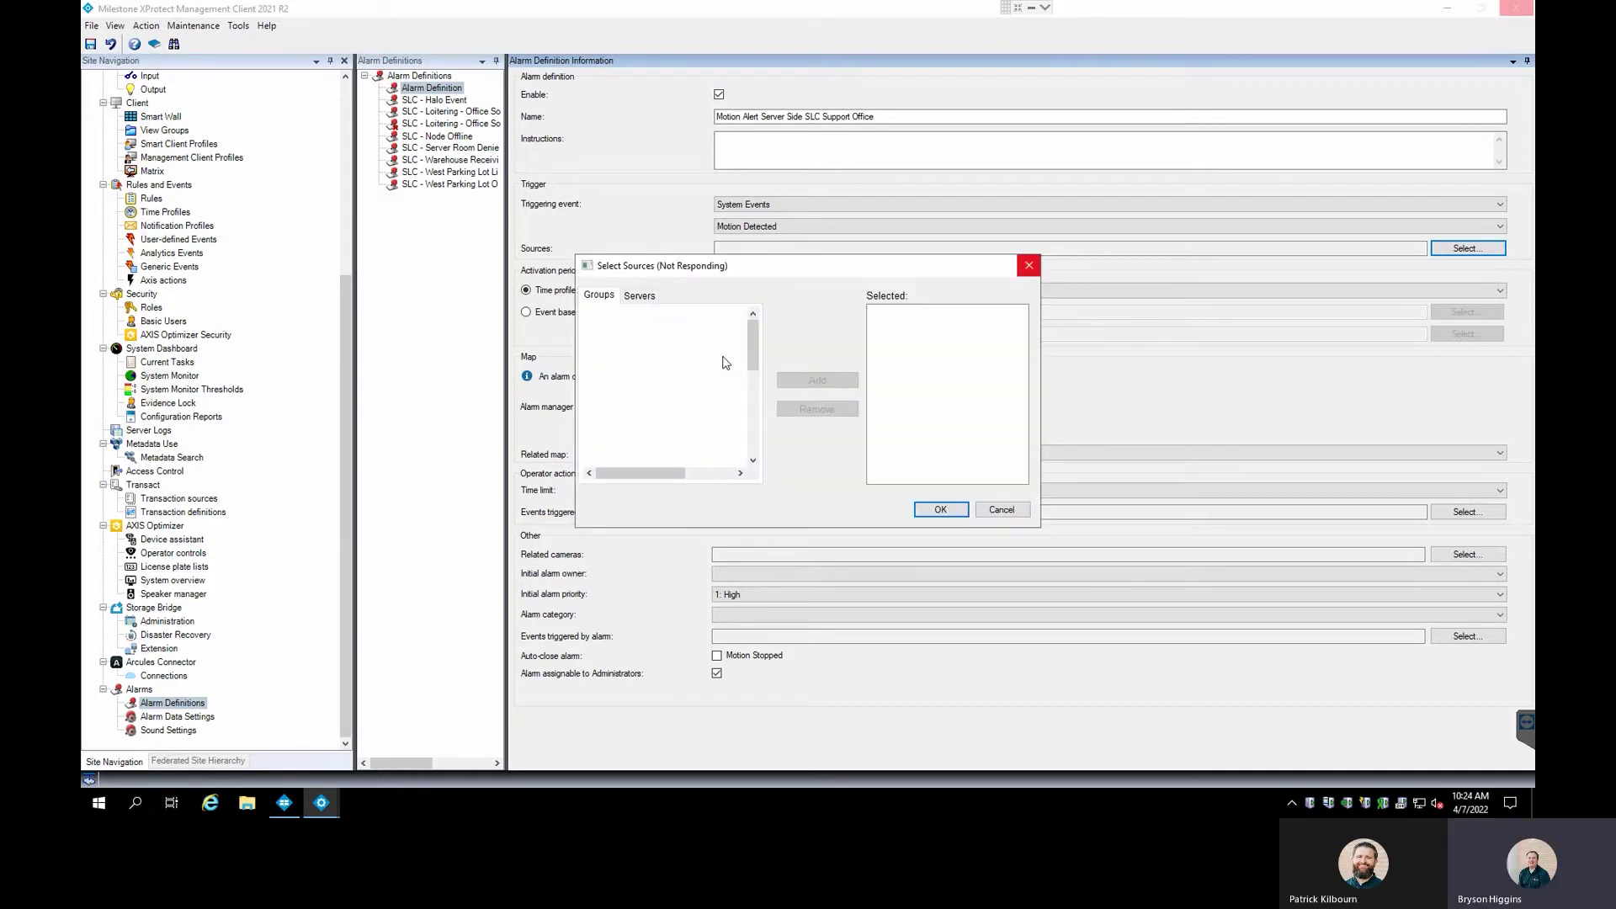
left_click_drag(752, 340, 749, 433)
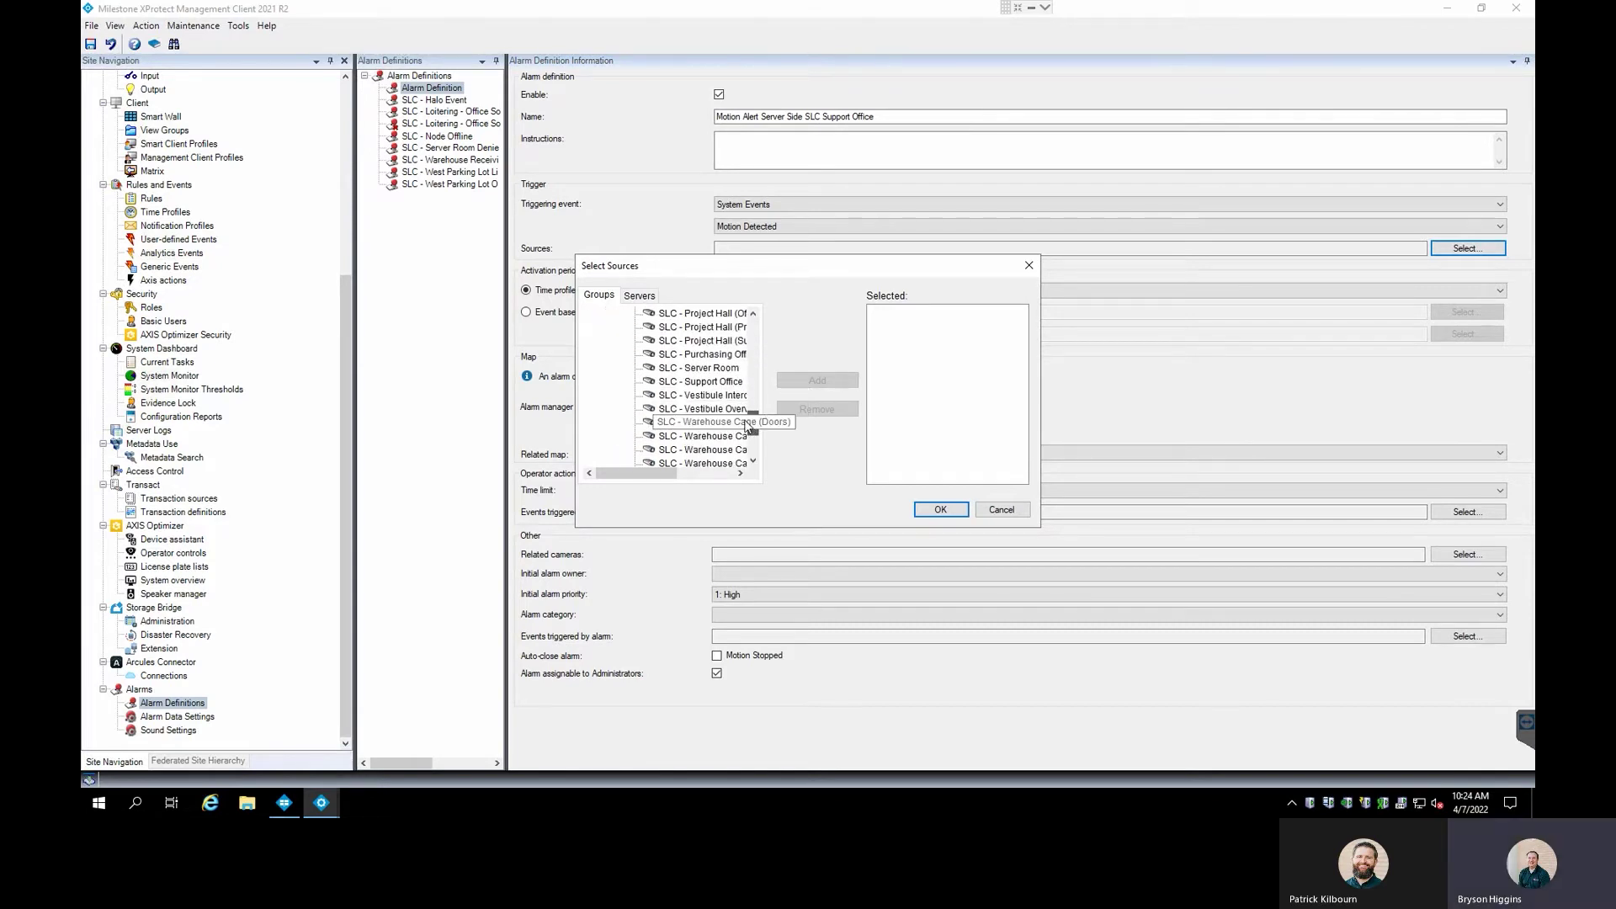
left_click(669, 384)
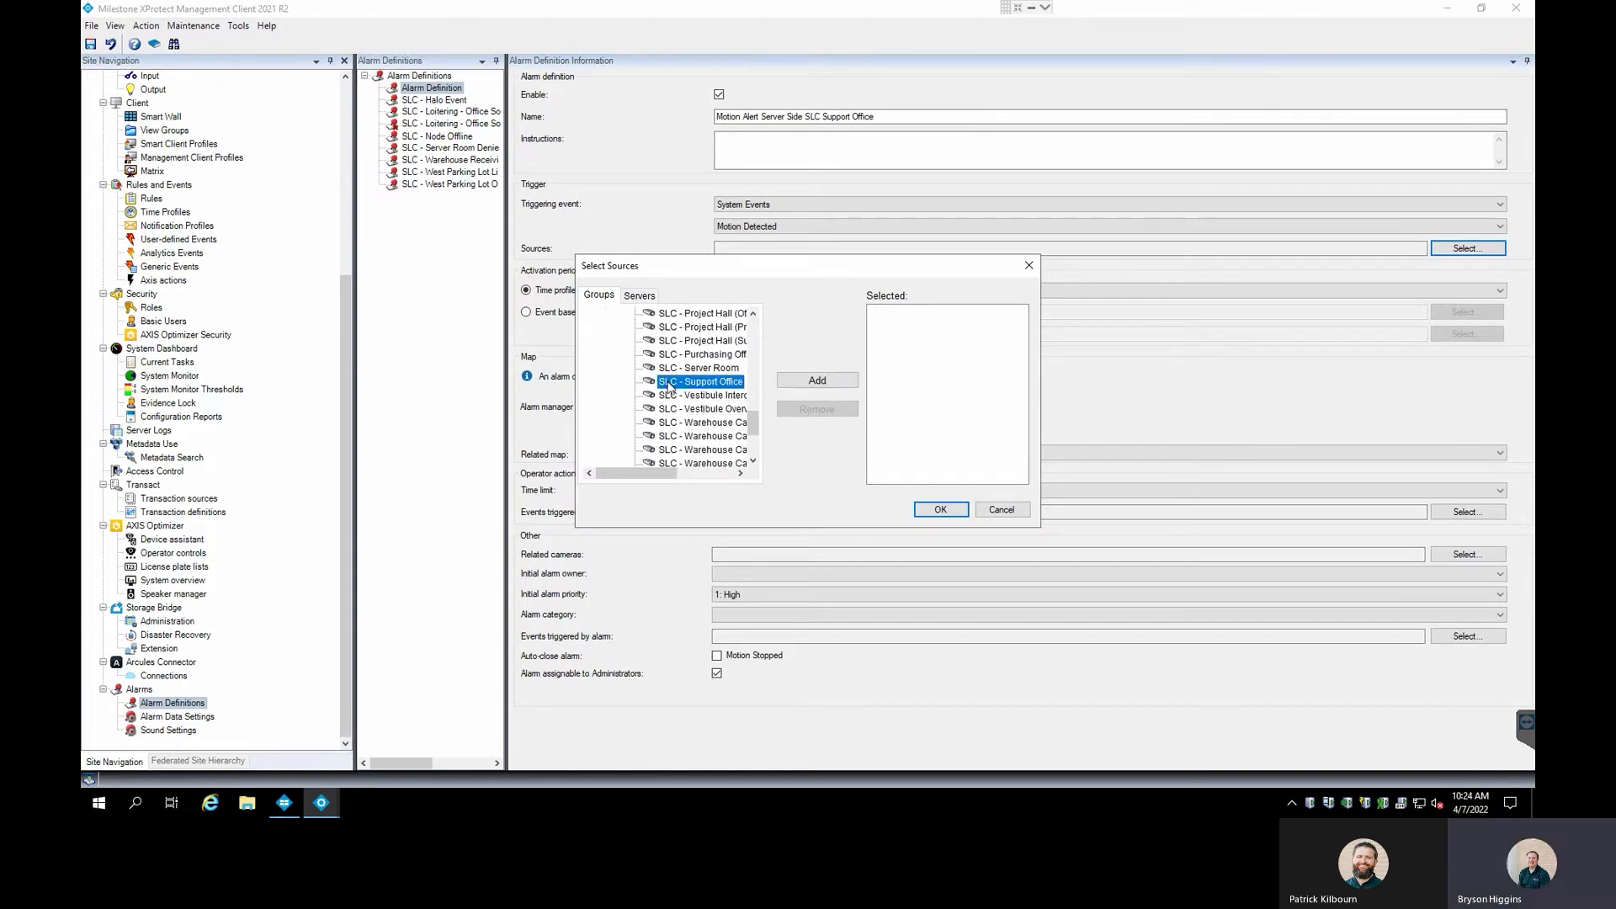
left_click(828, 381)
Add SLC - Server Room as a second source and remove it again.
left_click(680, 369)
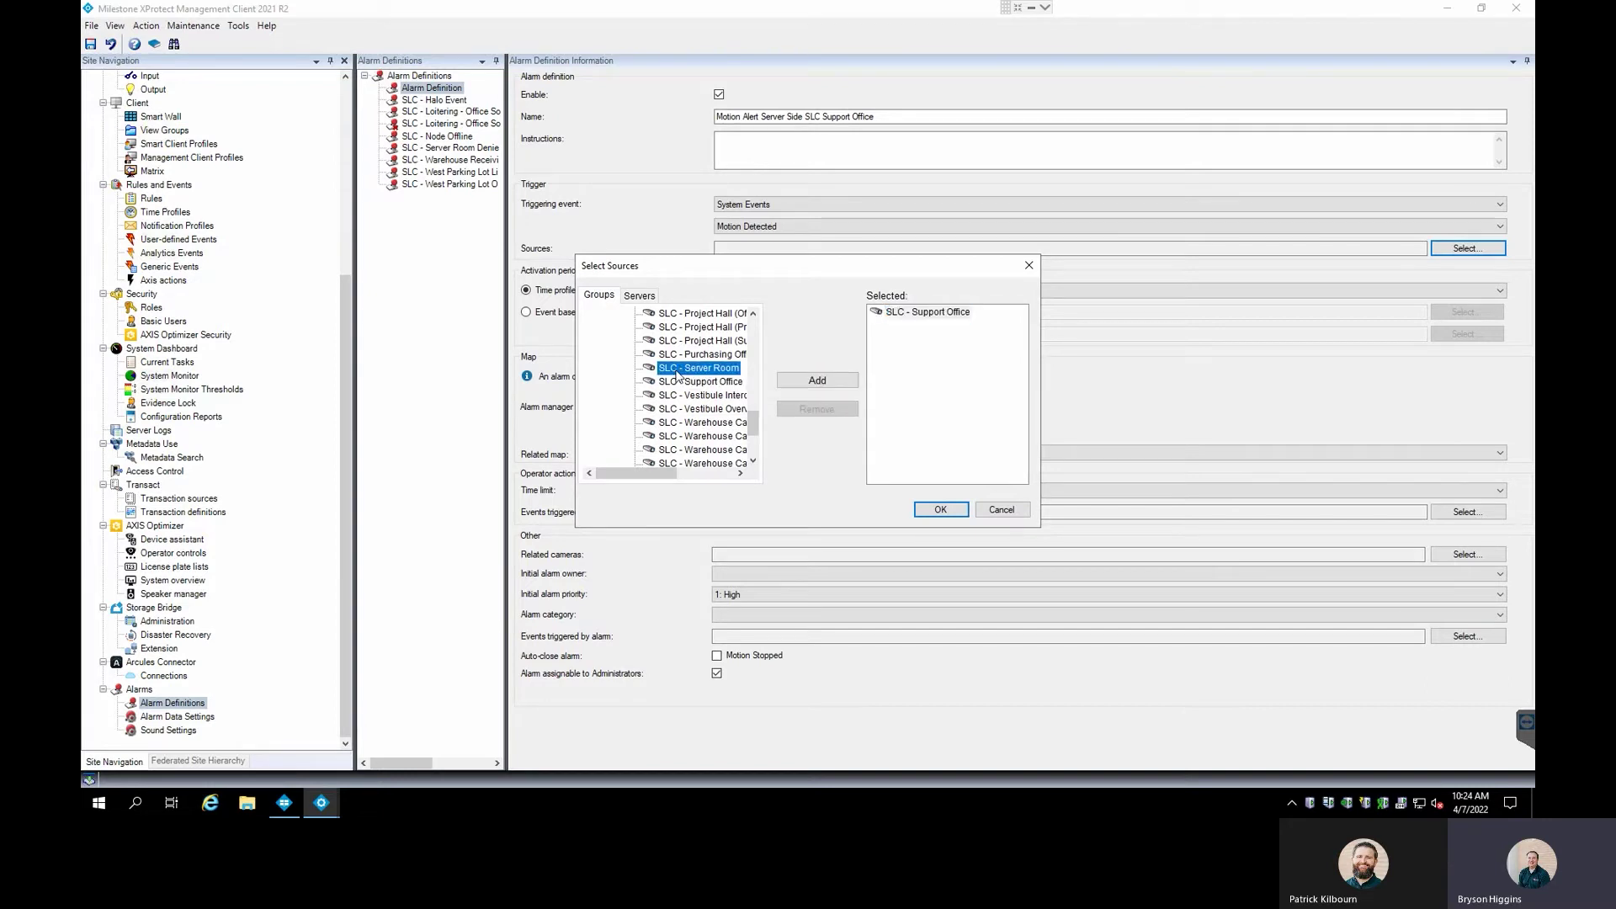
left_click(823, 383)
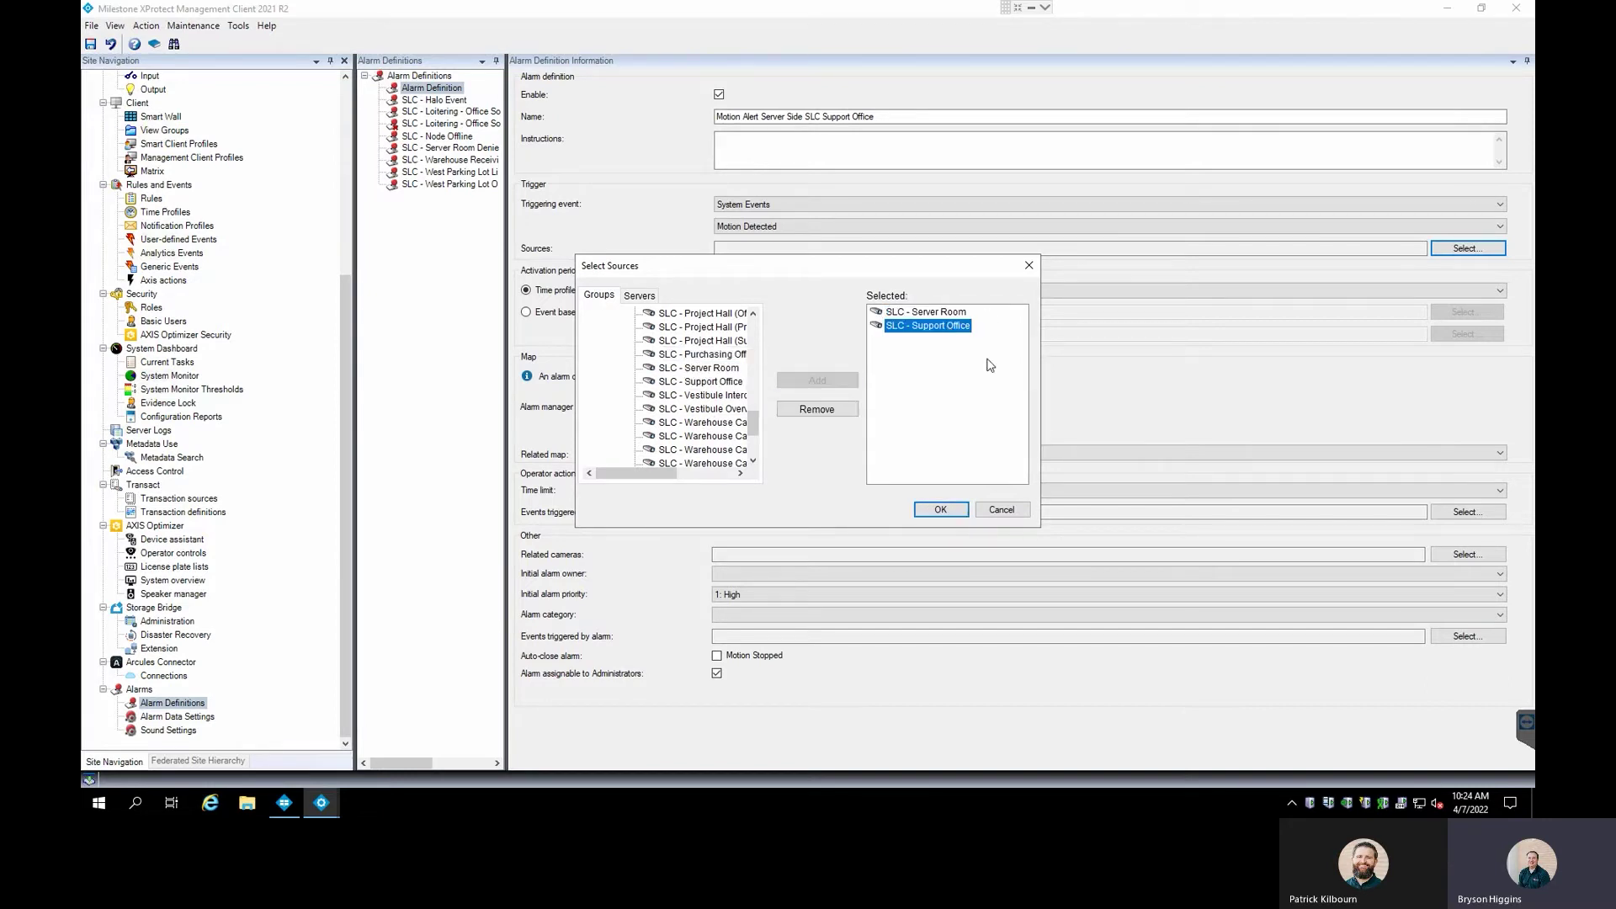
left_click(818, 410)
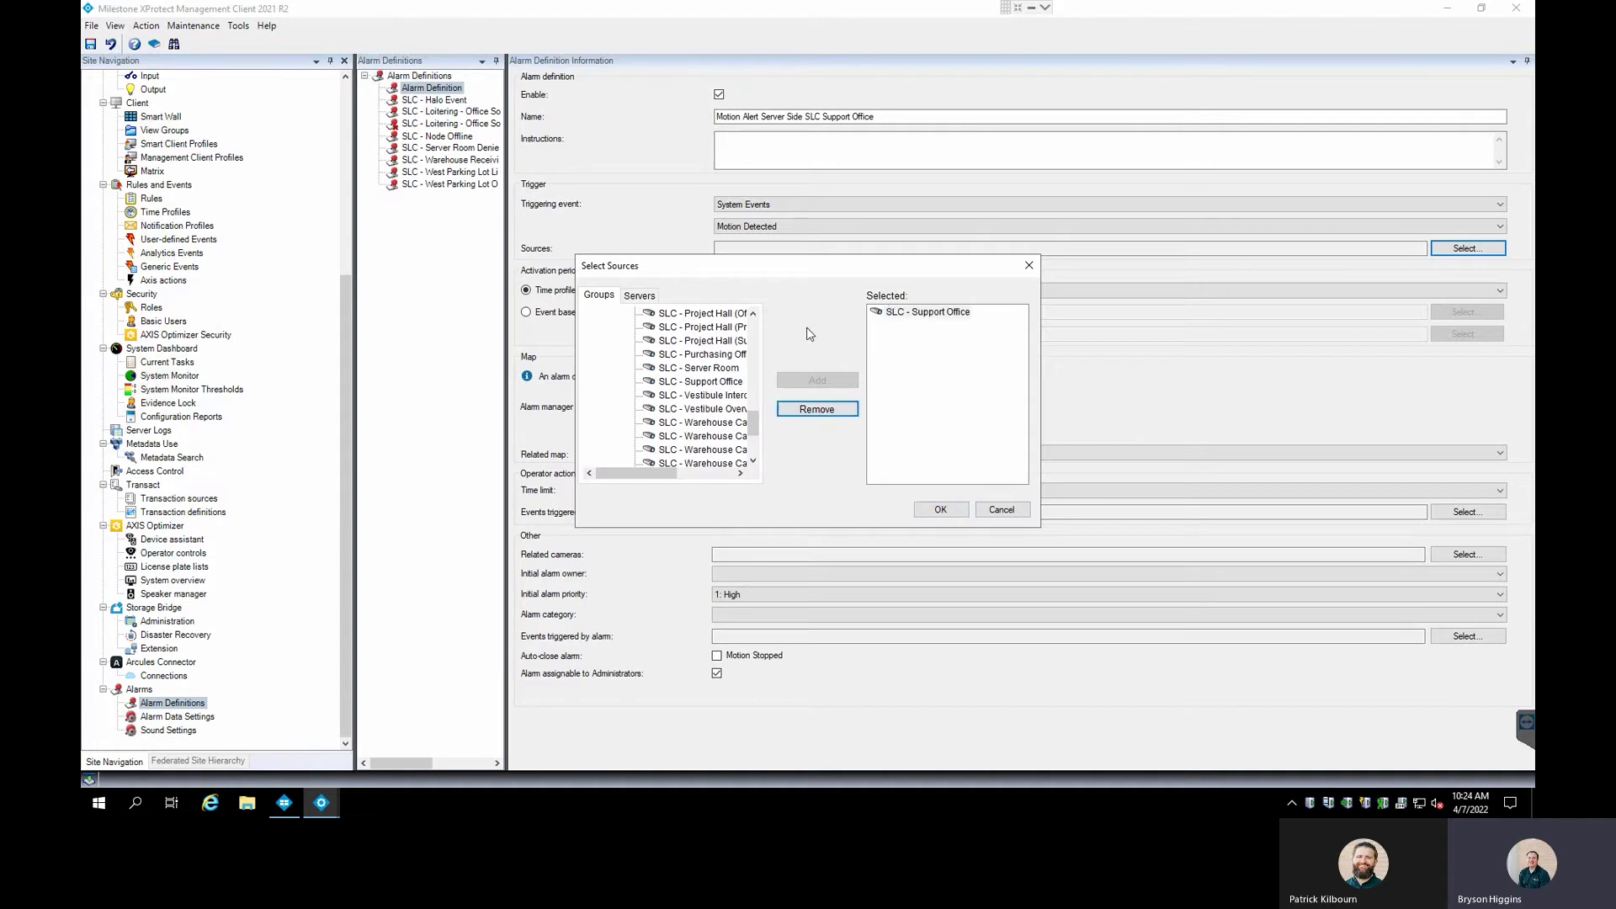
Confirm the alarm's source selection and keep its activation time profile set to Always.
left_click(941, 509)
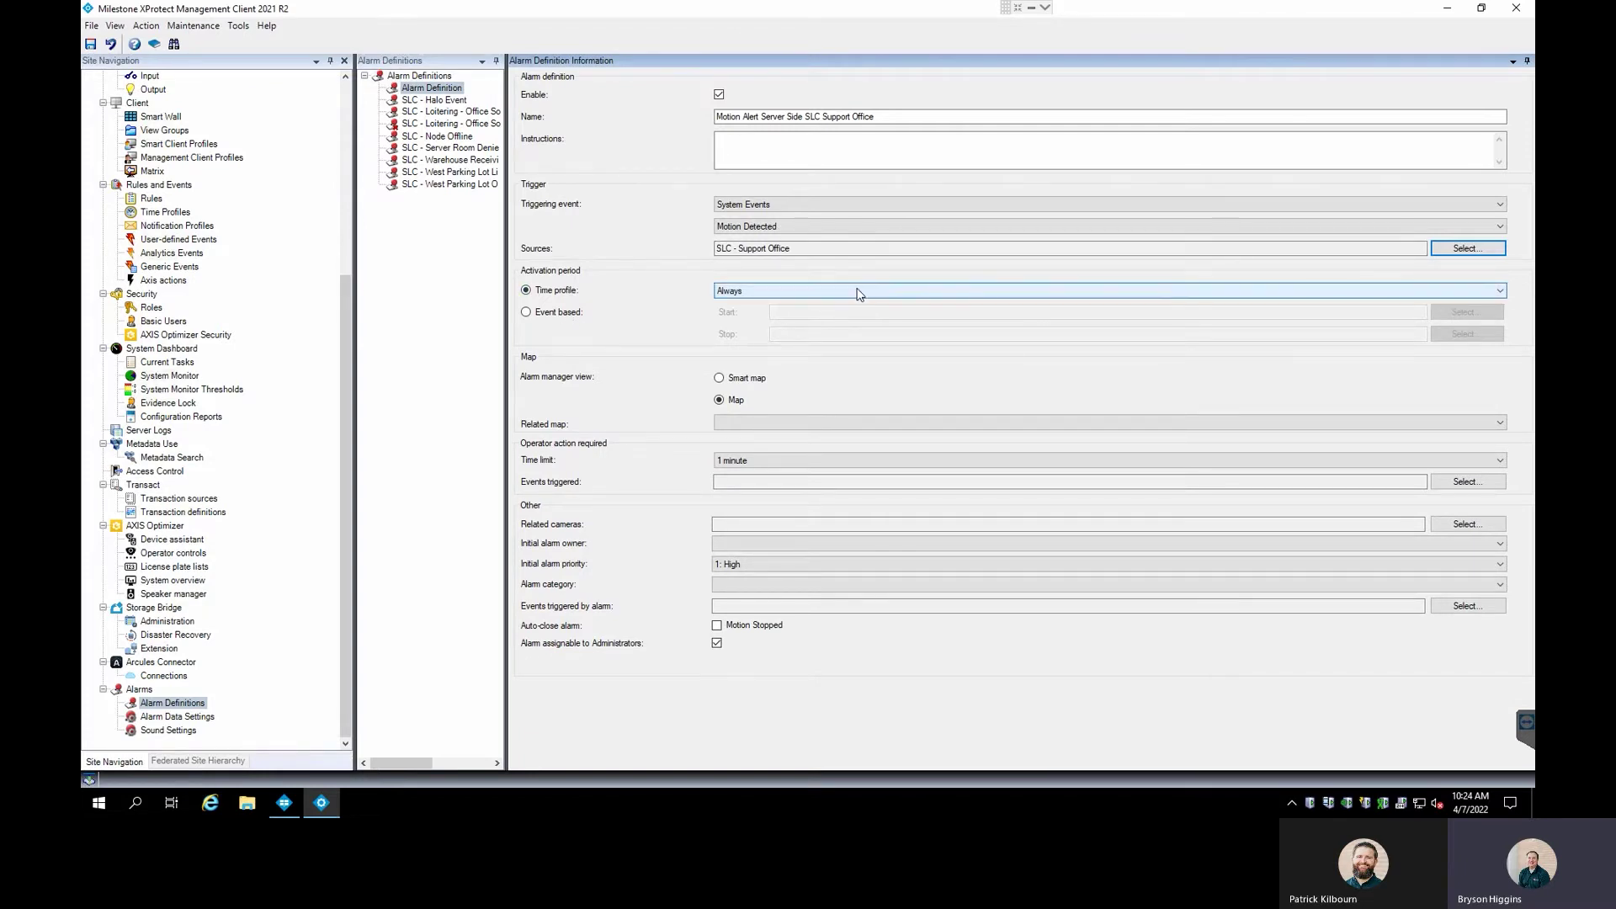
left_click(775, 291)
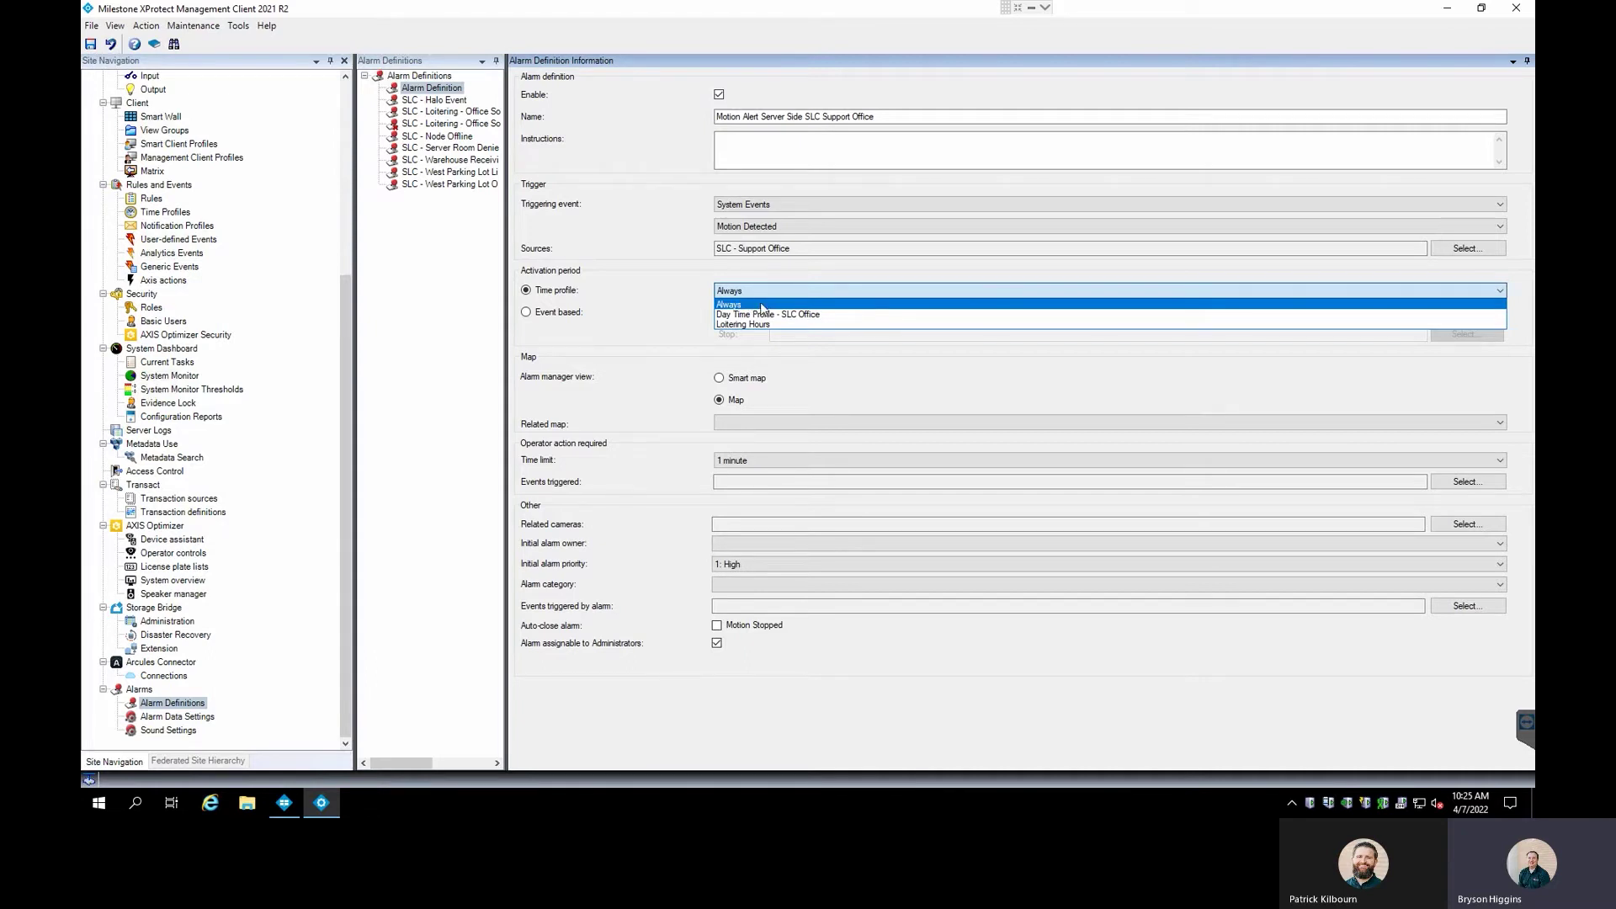
left_click(762, 305)
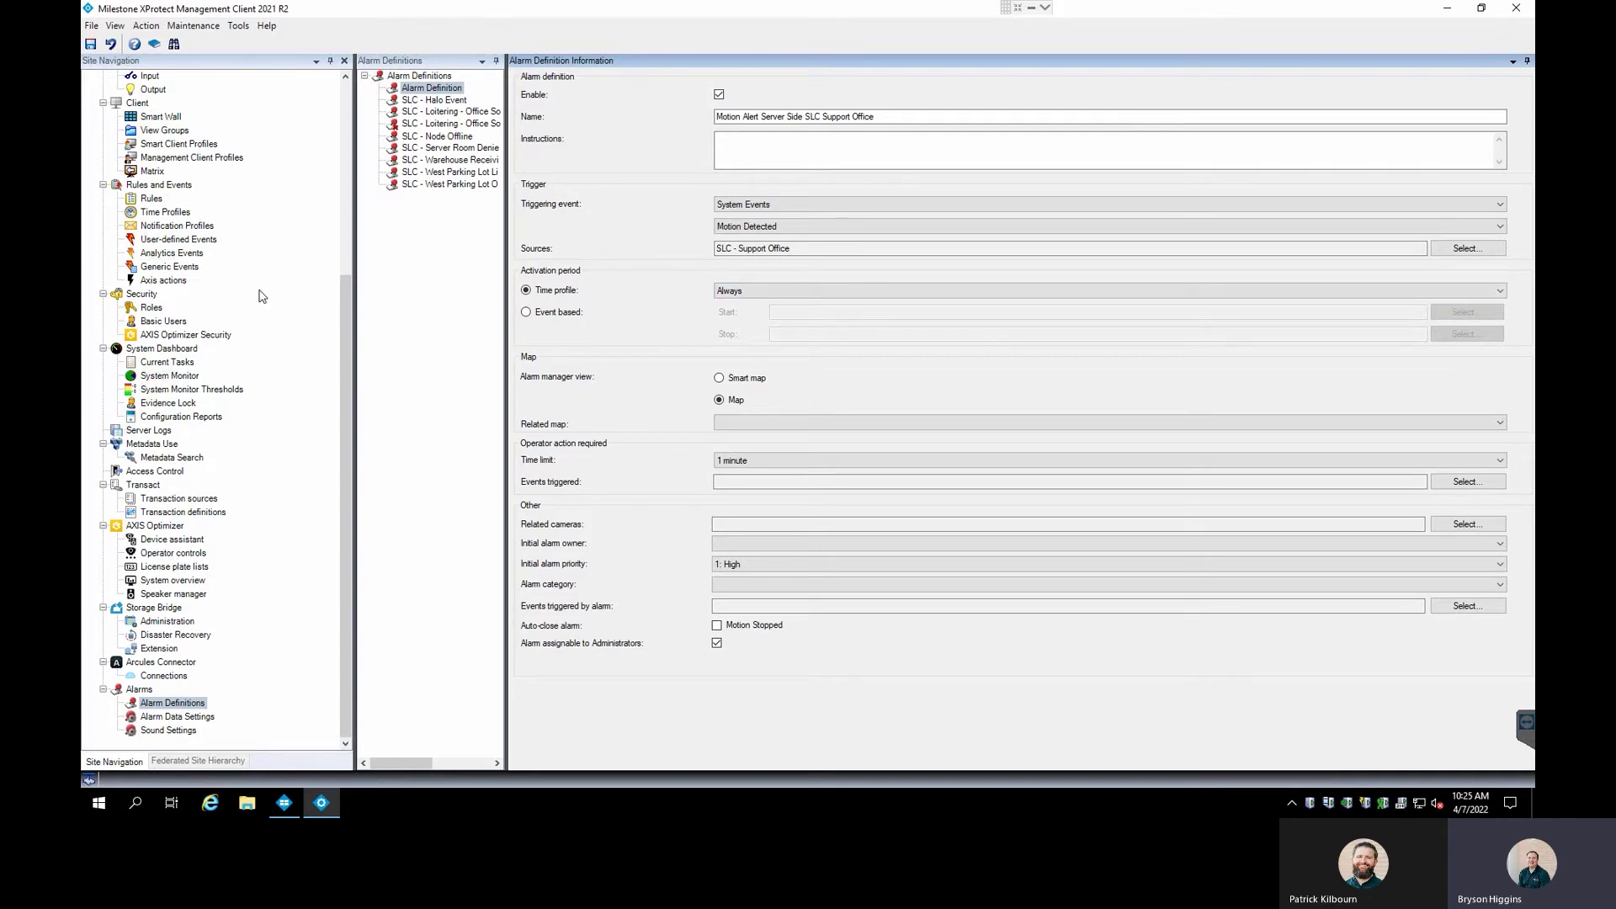
Leave the alarm definition and view the Day Time Profile - SLC Office time profile.
left_click(147, 219)
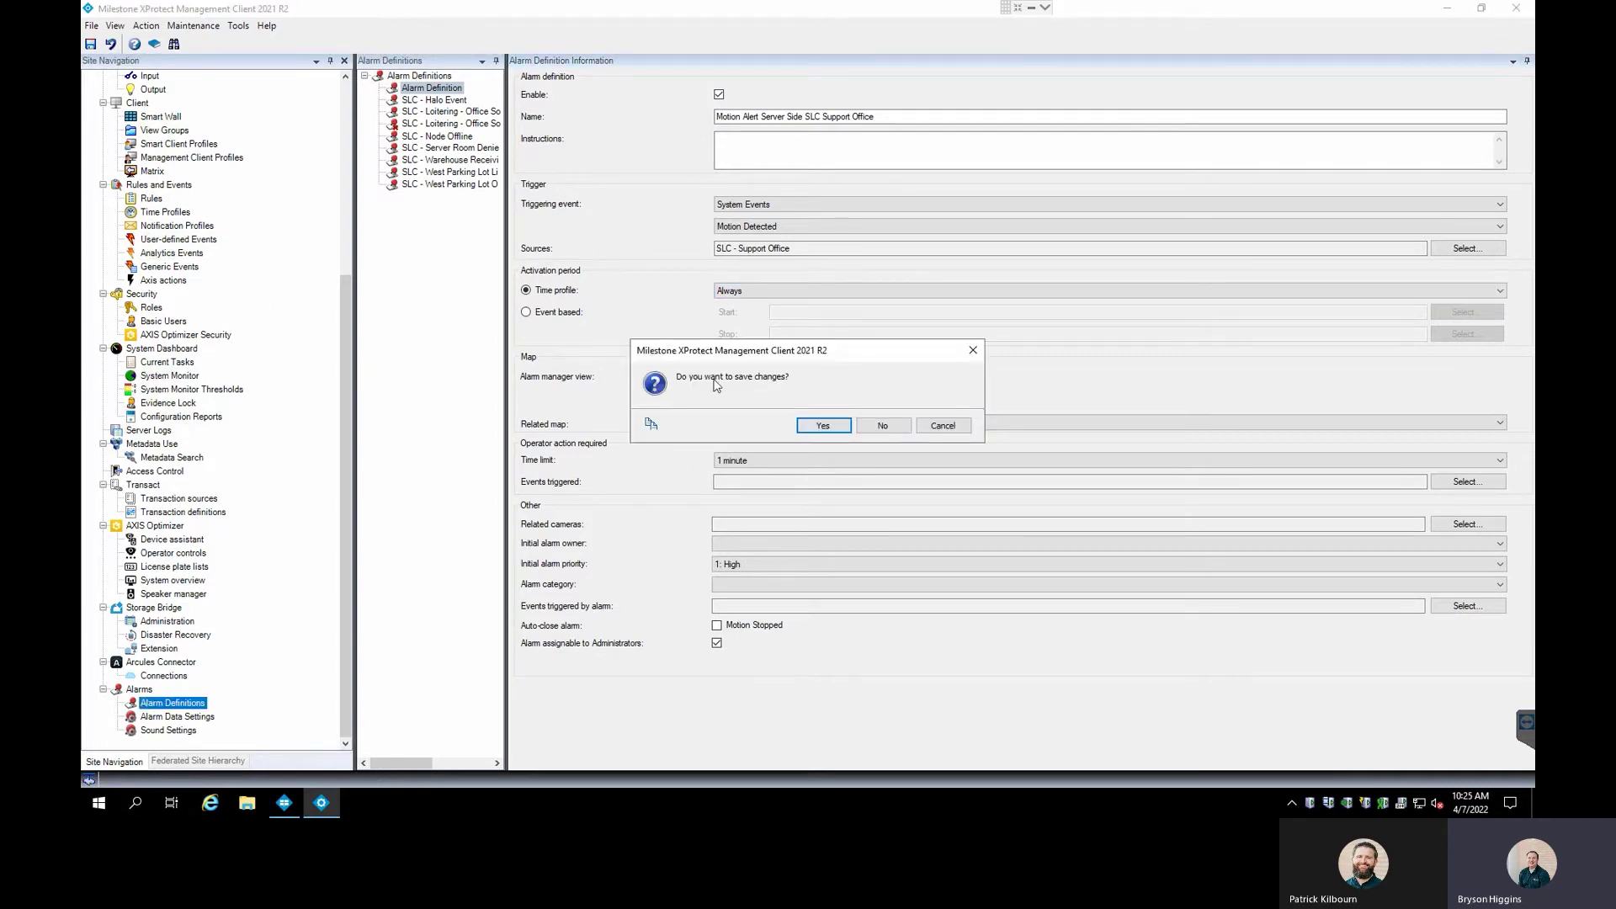
left_click(906, 436)
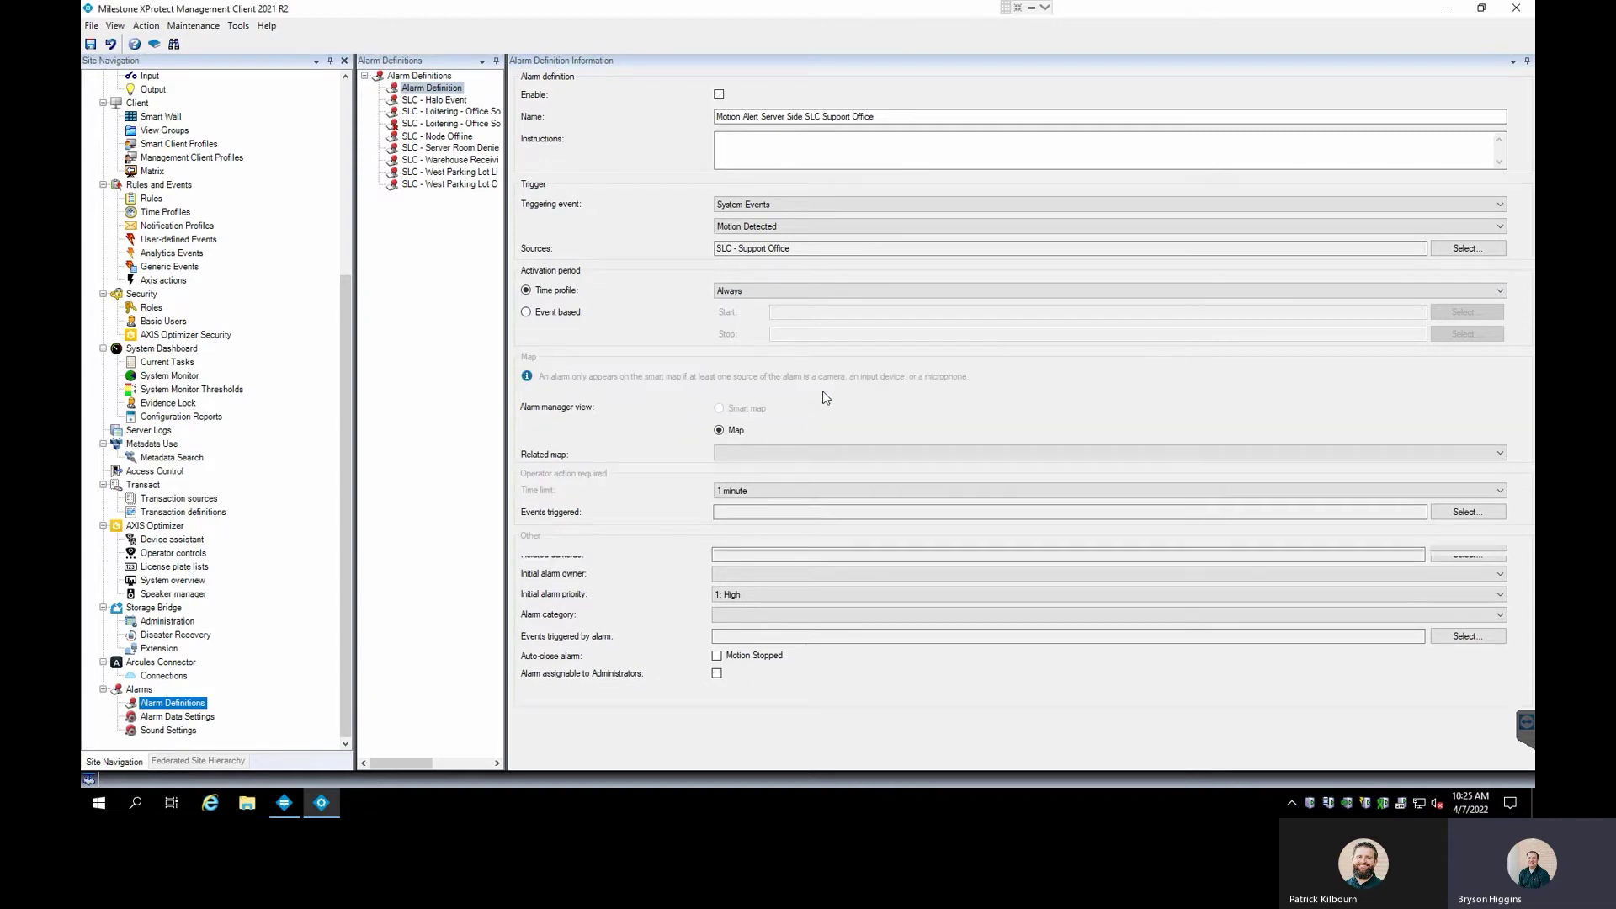
left_click(212, 211)
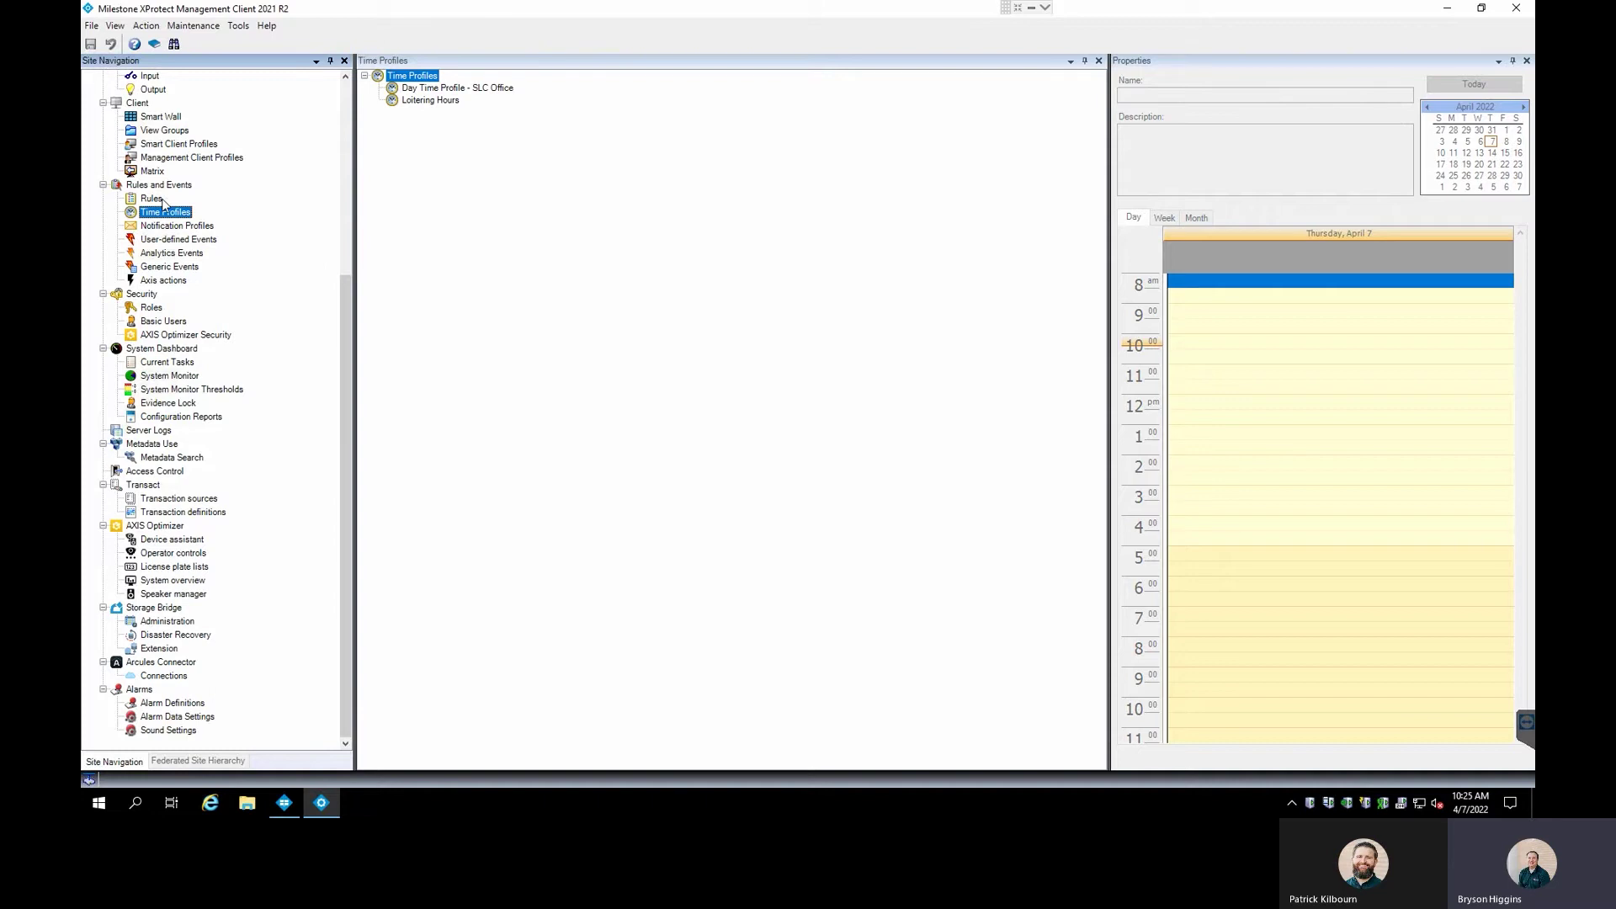
left_click(414, 92)
left_click(414, 92)
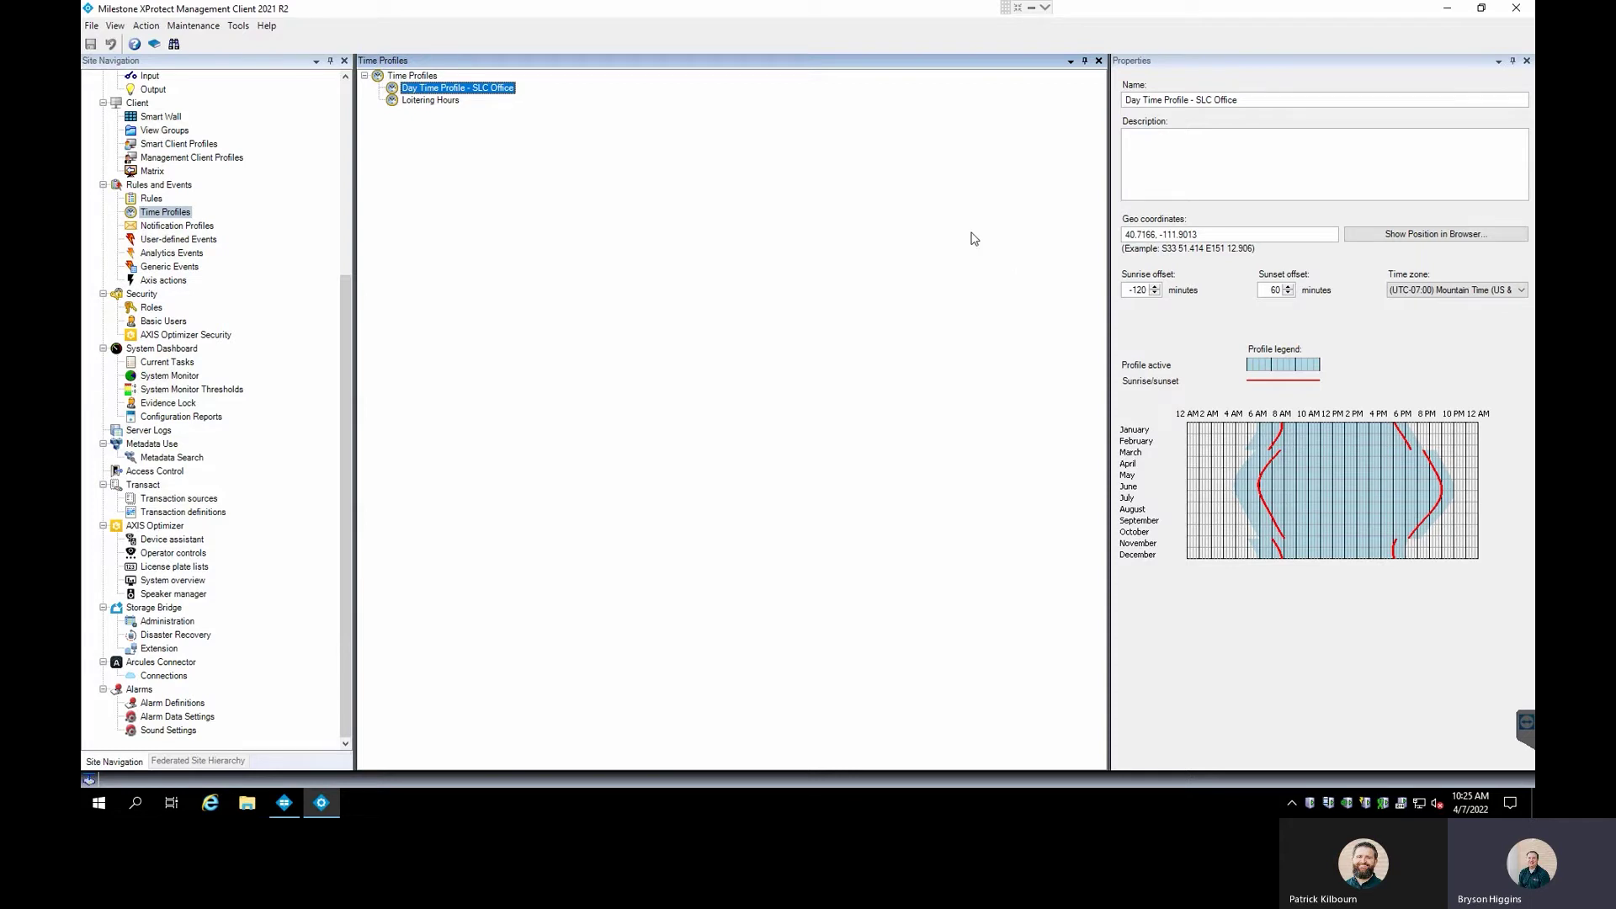
Try to add a day length time profile.
right_click(424, 120)
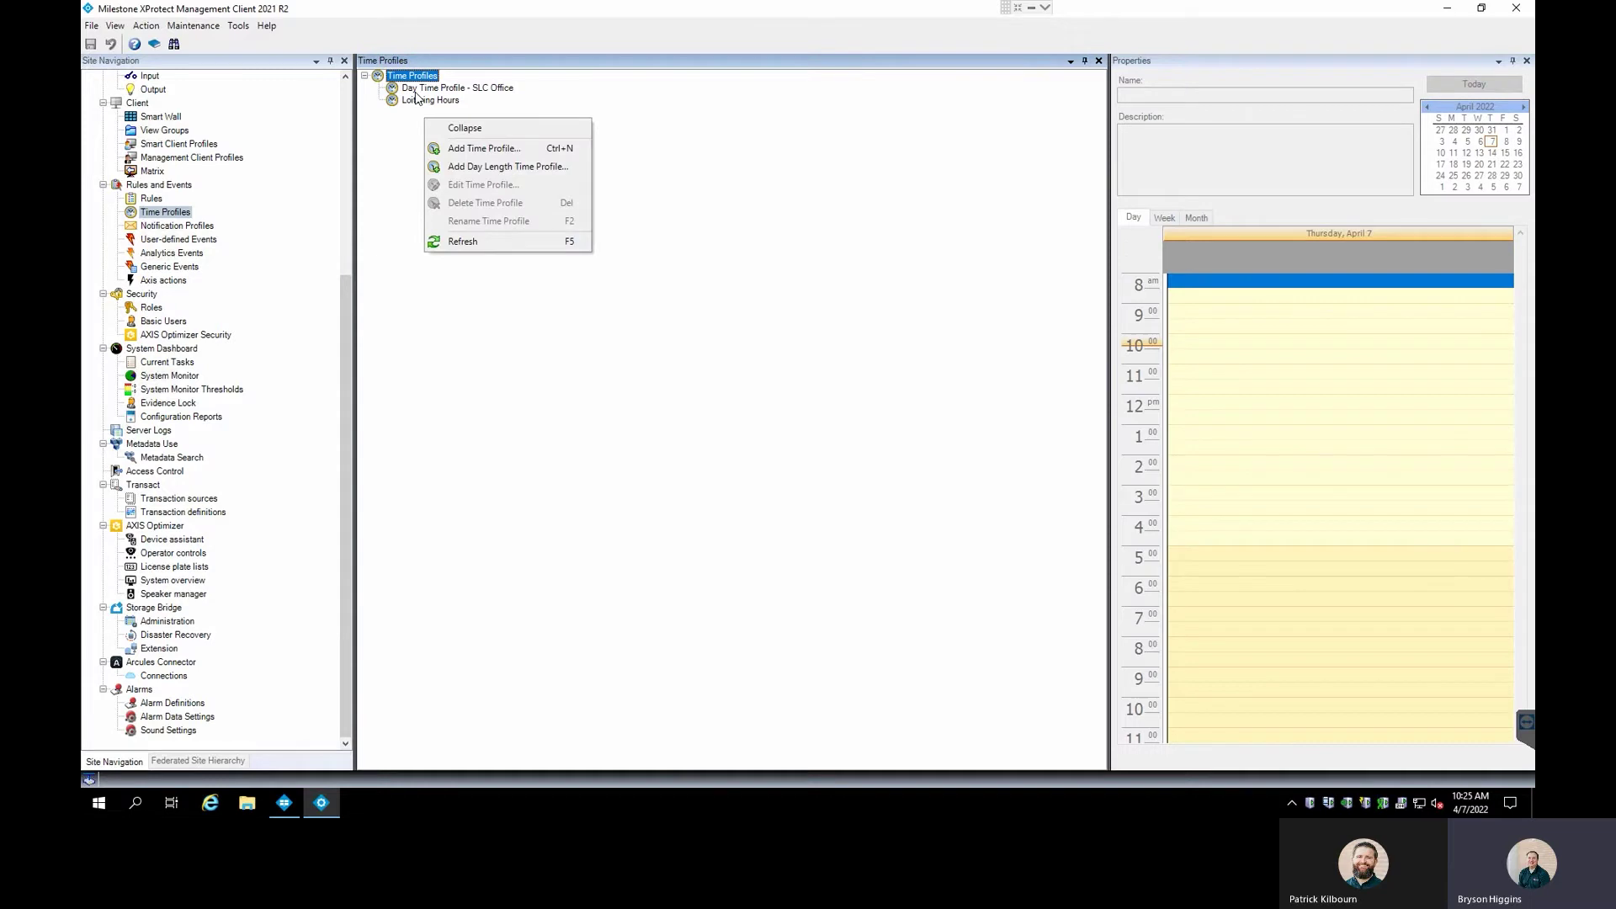
left_click(486, 168)
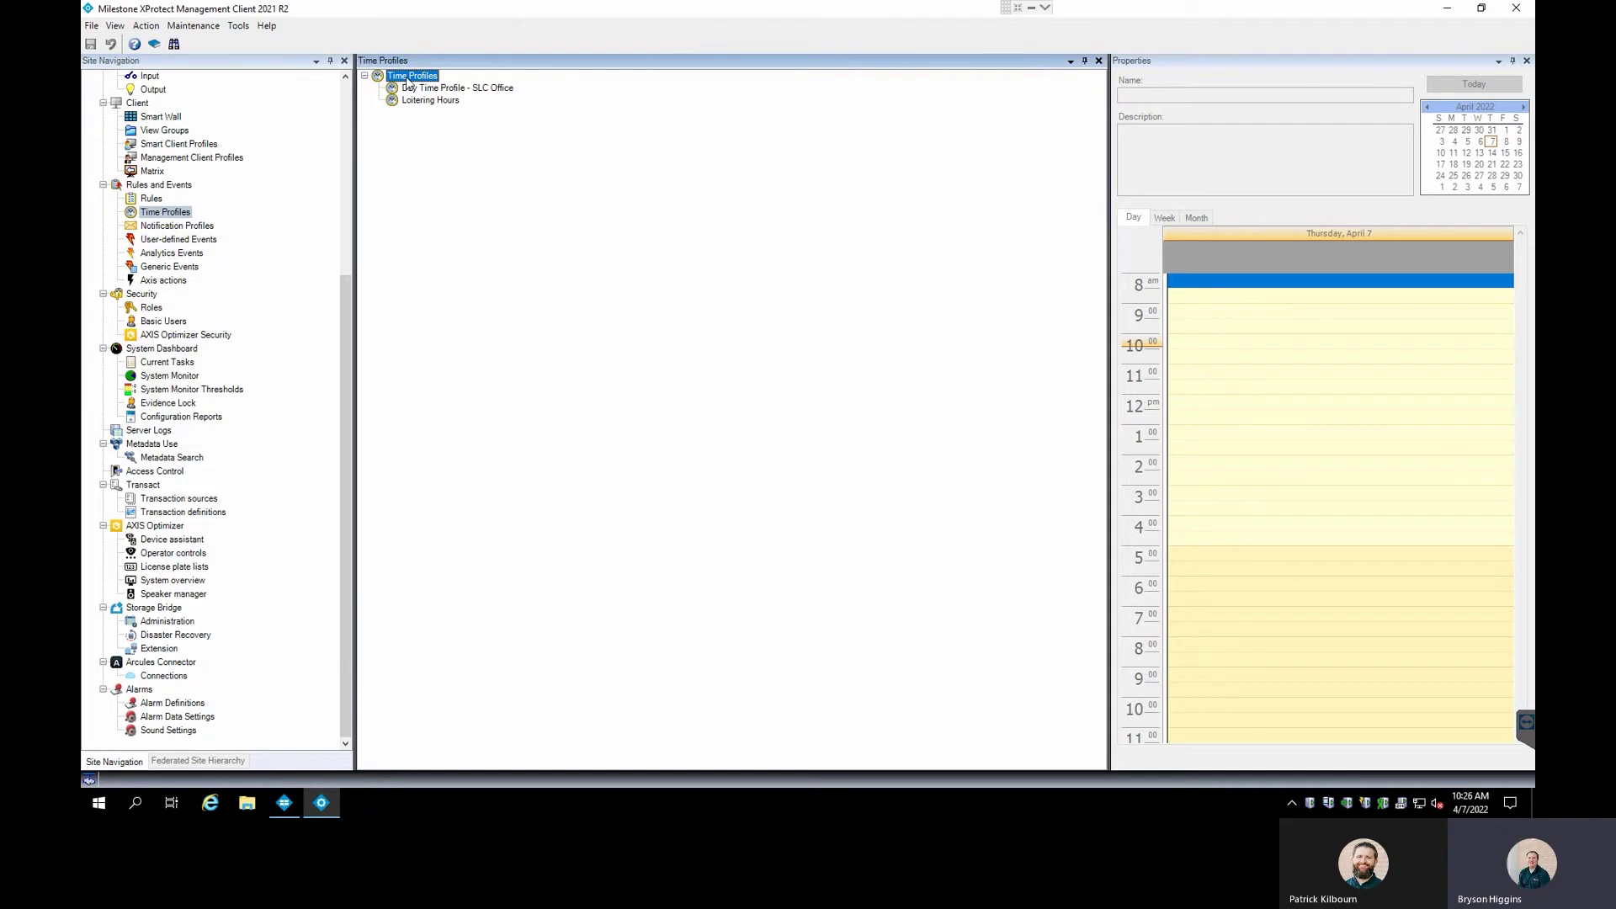
Create a new time profile named After Hours.
left_click(444, 114)
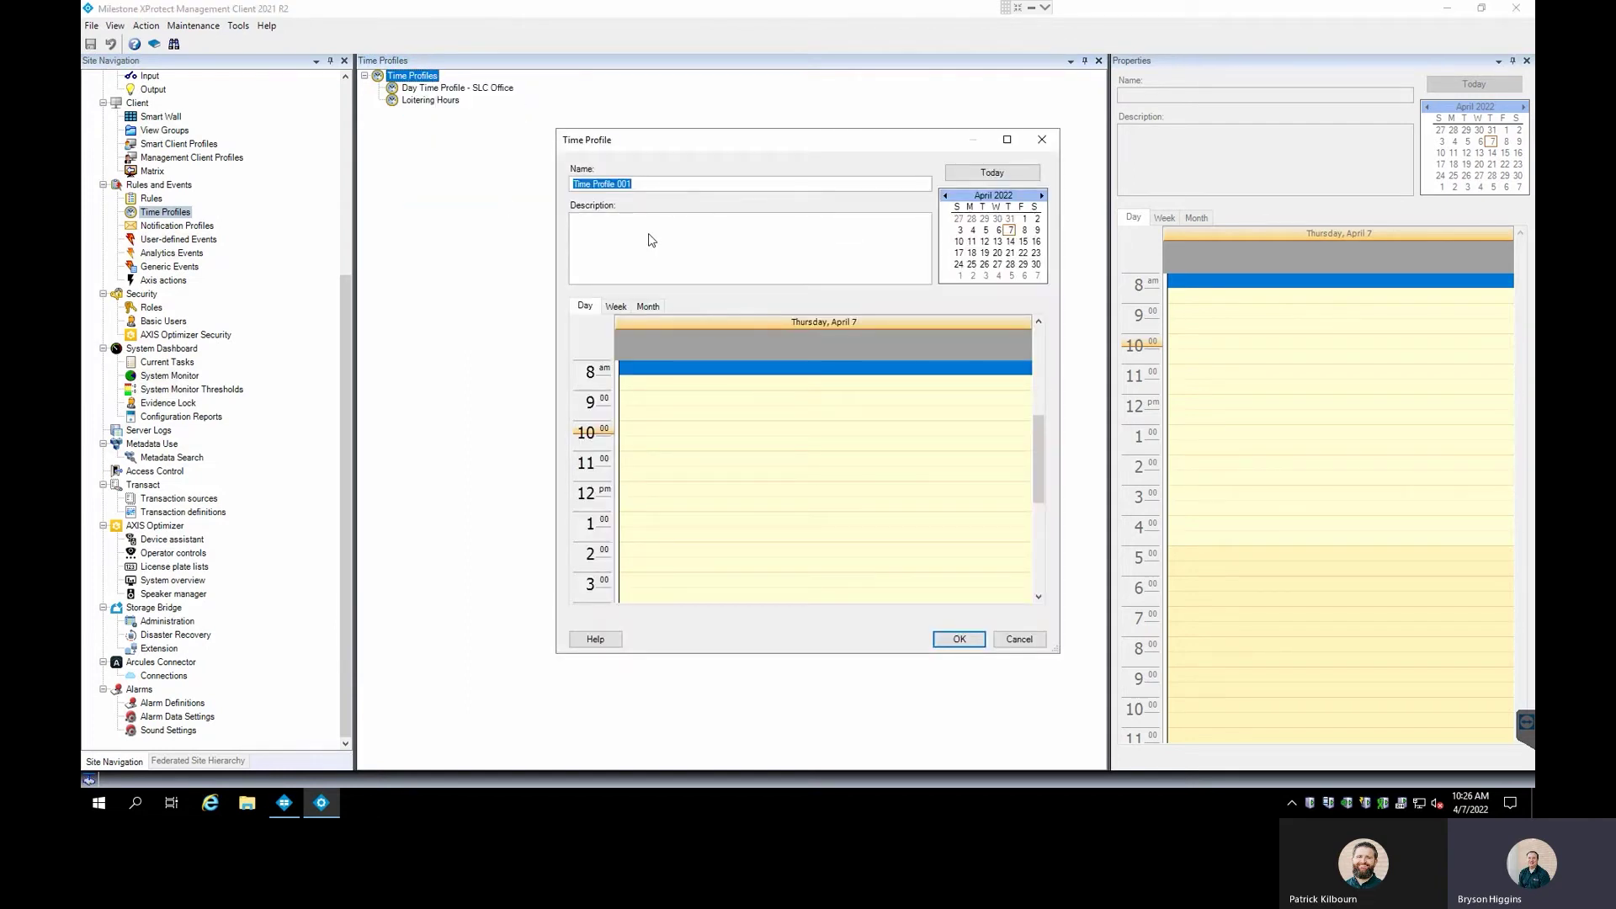
type("After Hours")
left_click_drag(1036, 457, 1040, 478)
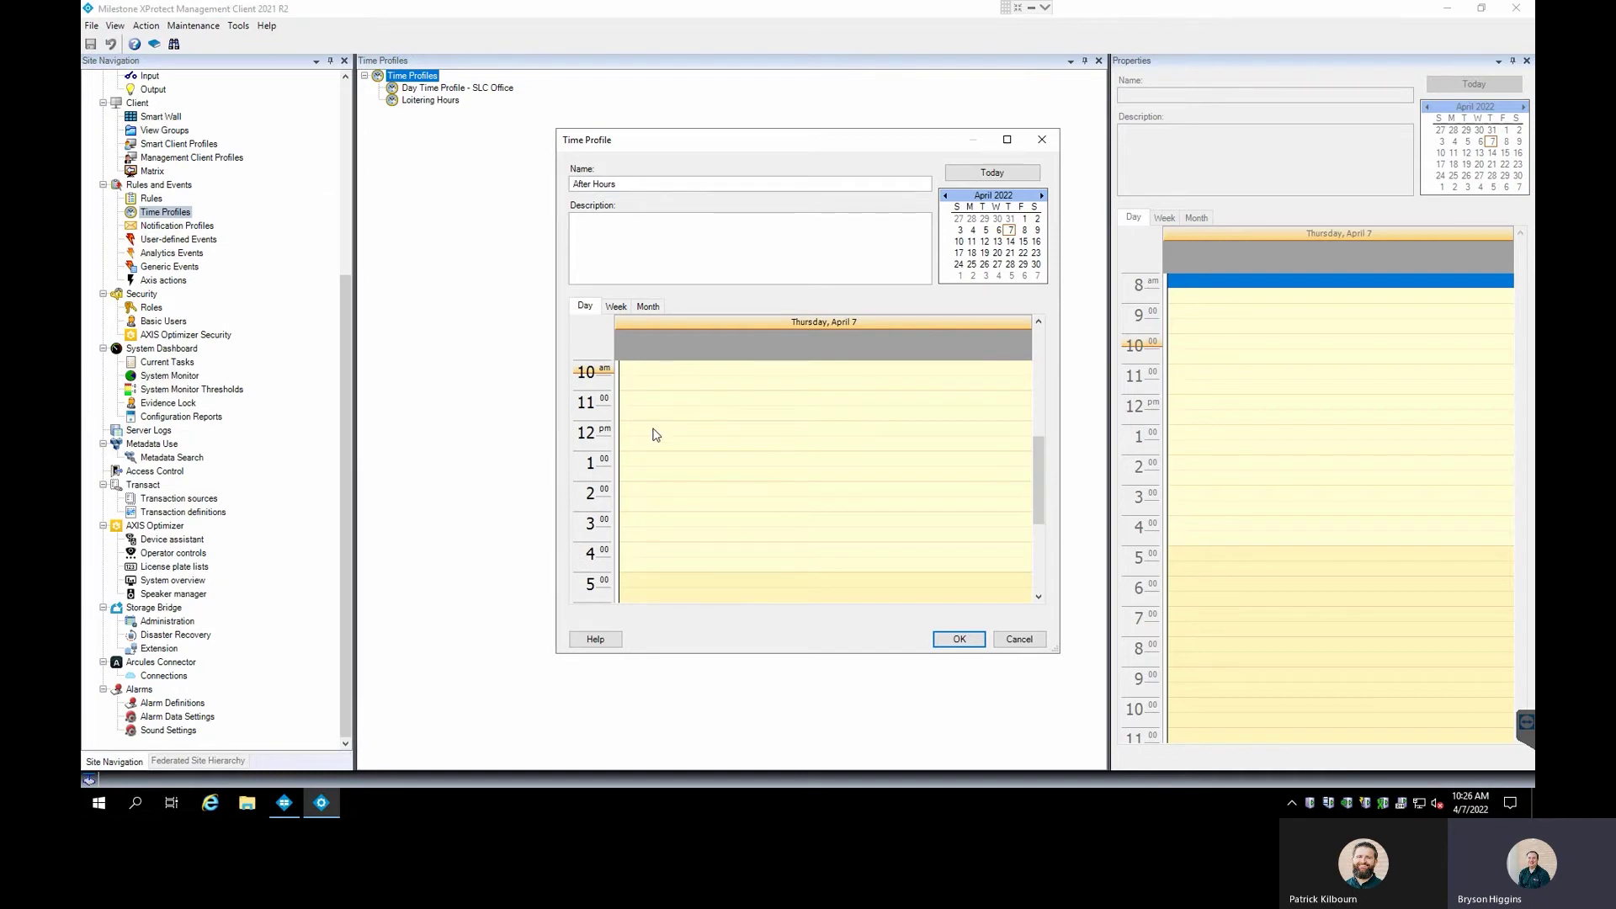
scroll(694, 425, "up", 4)
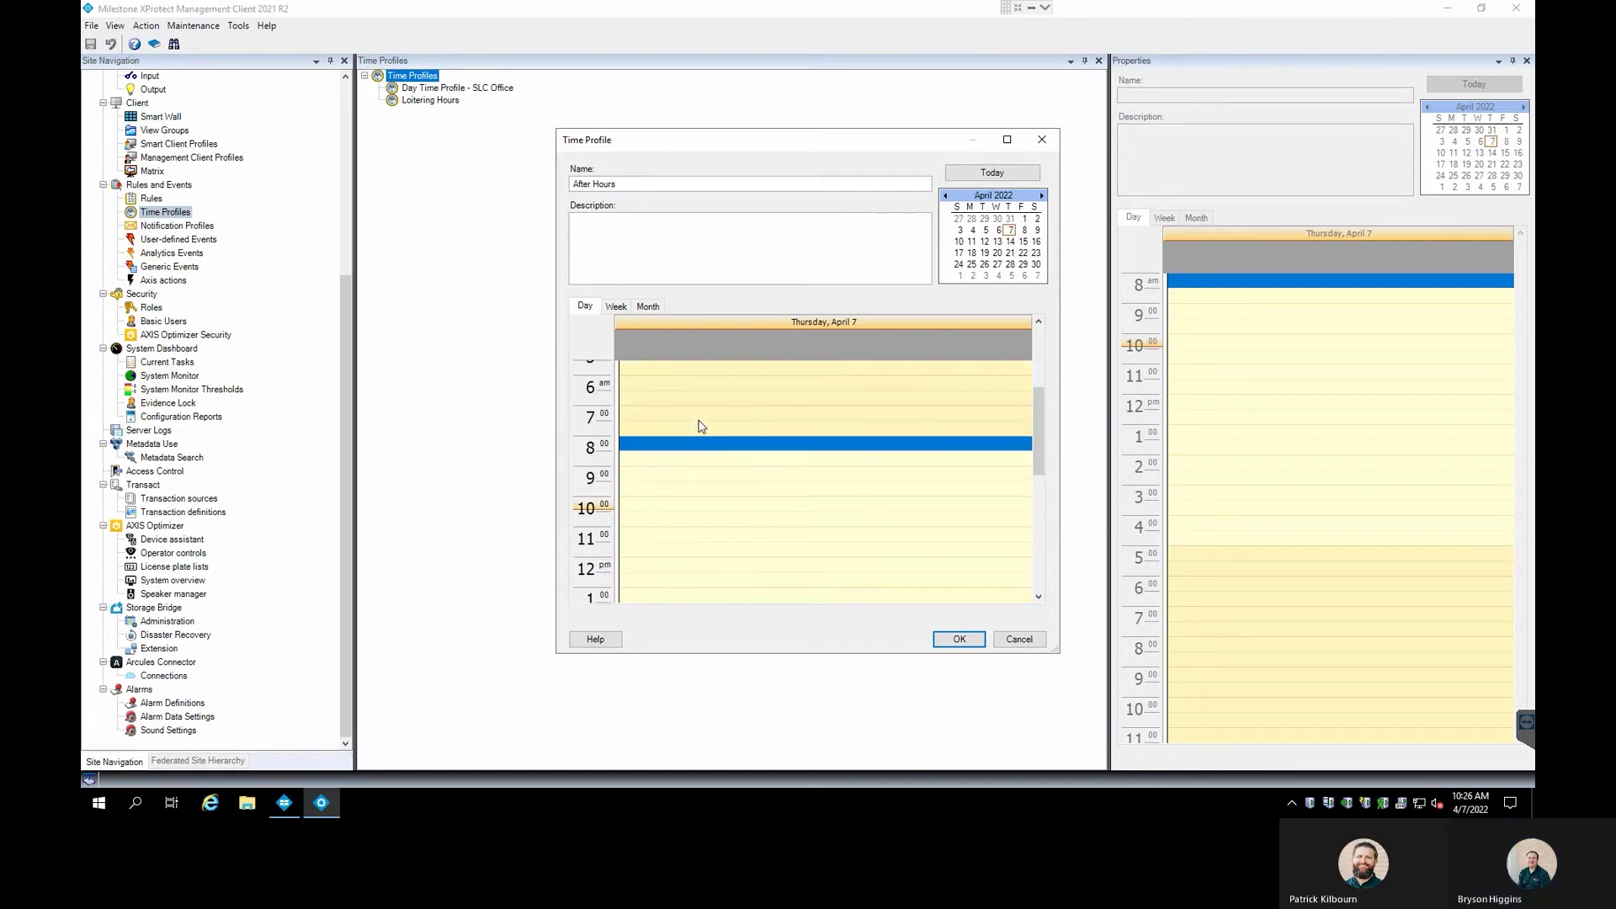
scroll(665, 478, "up", 1)
scroll(665, 478, "down", 7)
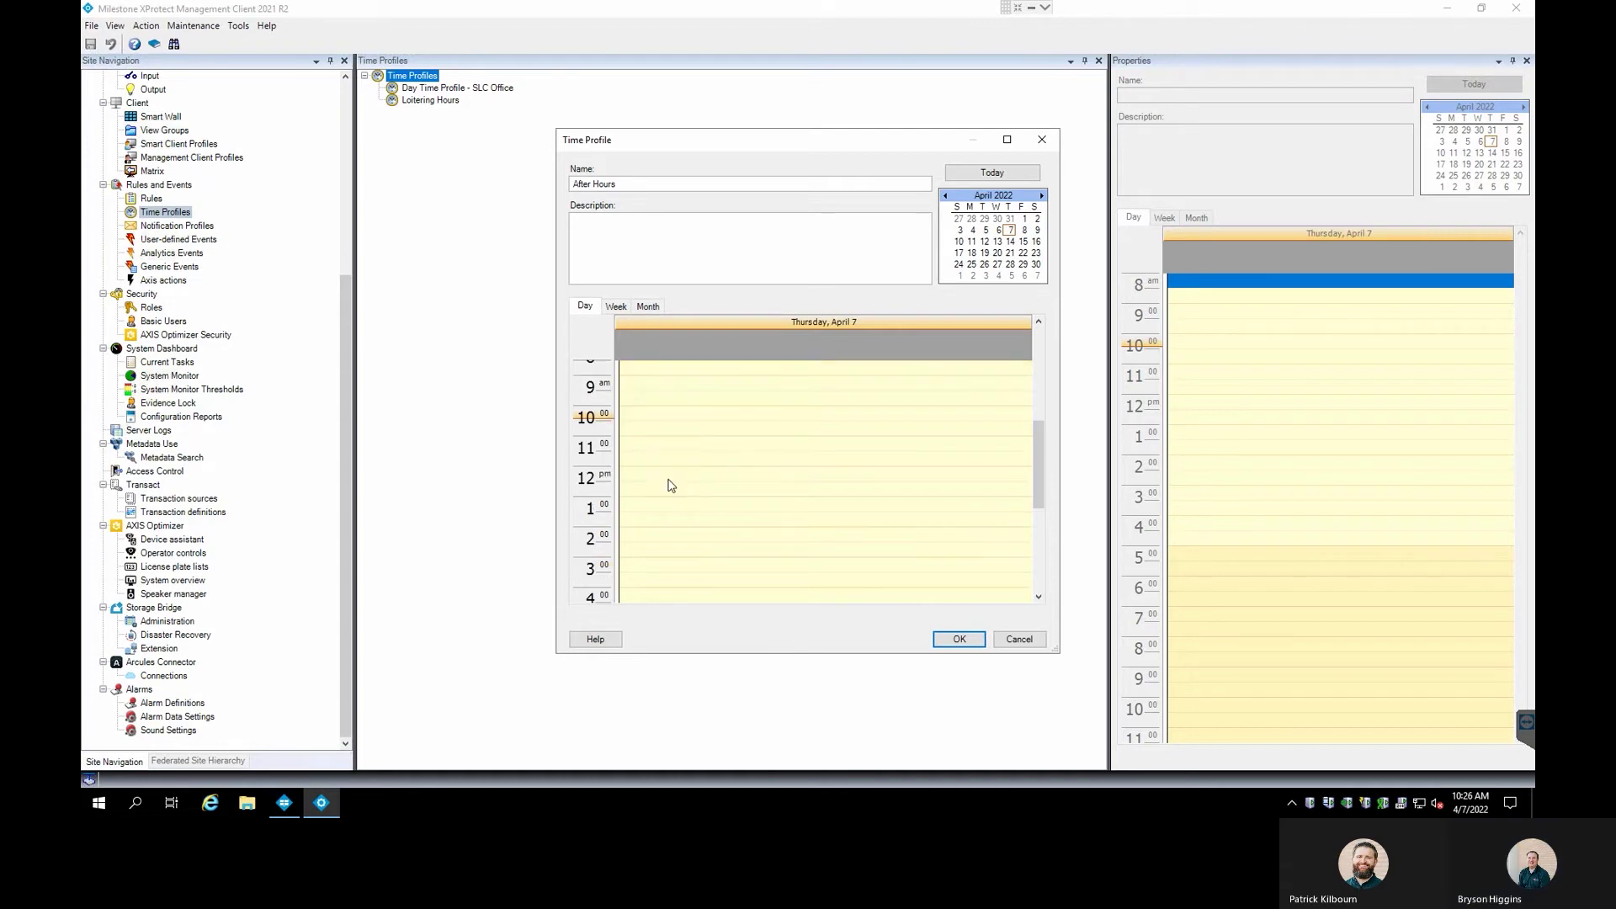
scroll(640, 570, "down", 3)
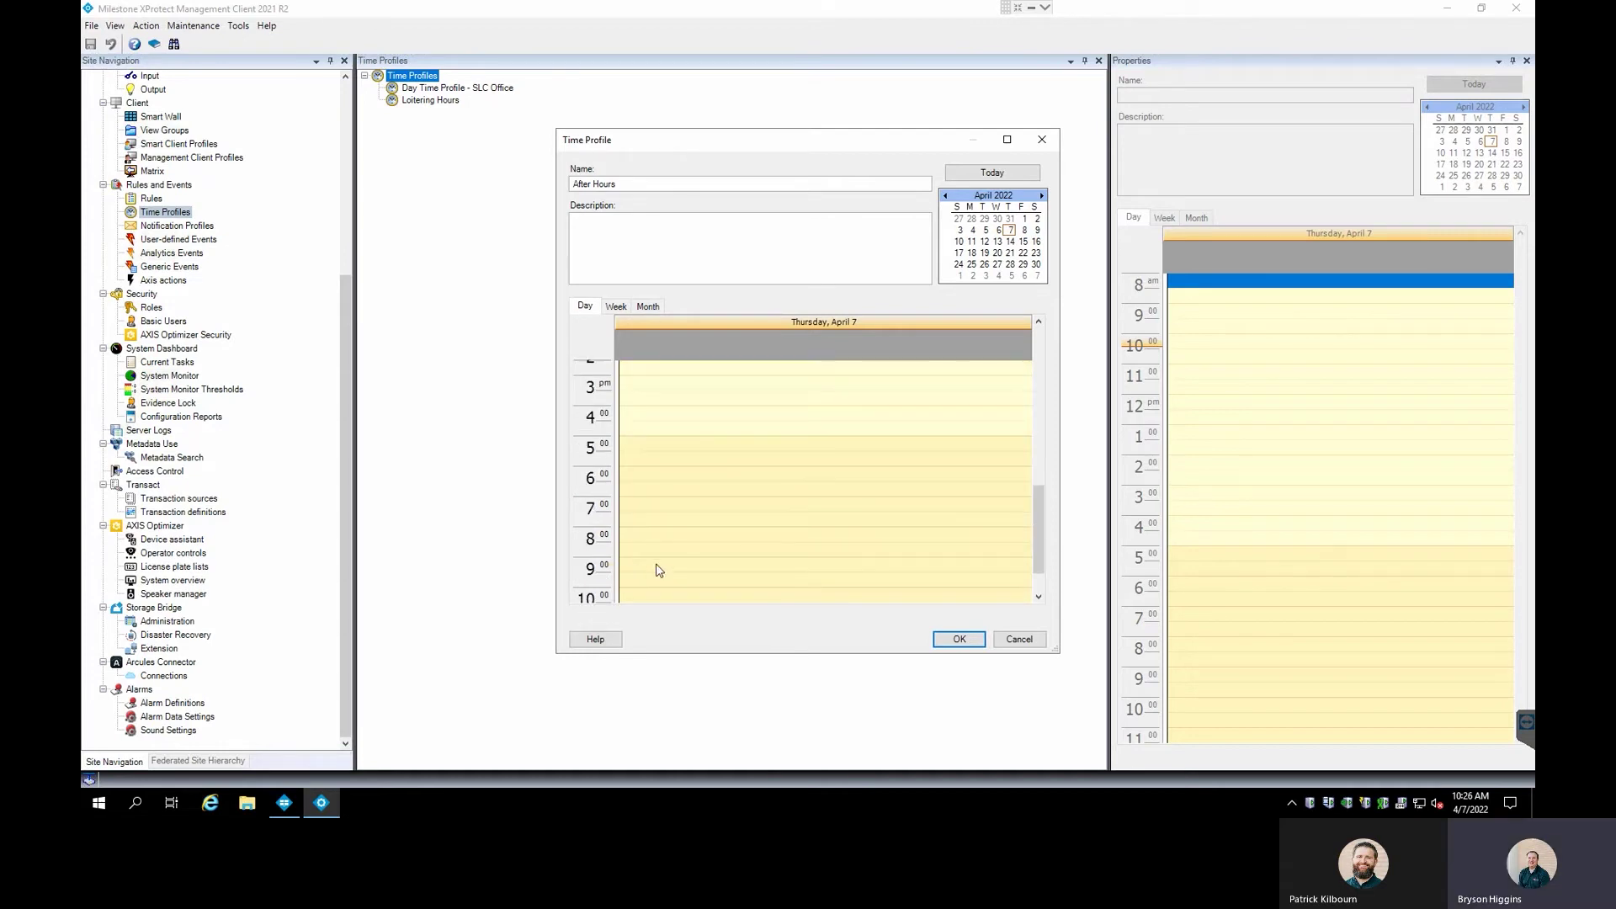
left_click(624, 472)
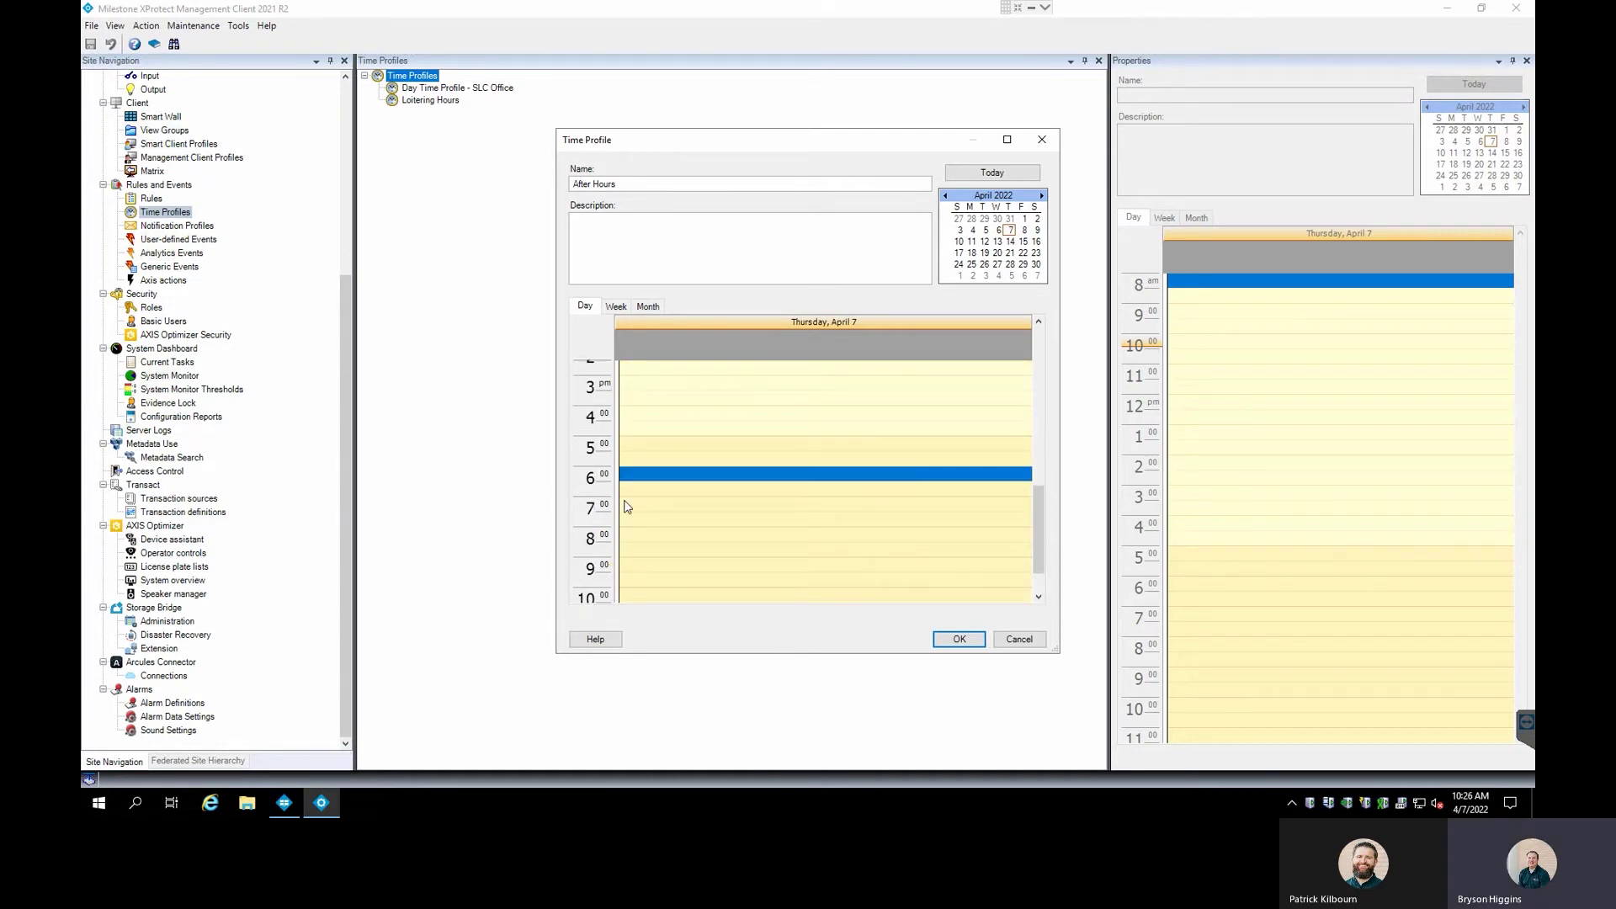
left_click(643, 565, "shift")
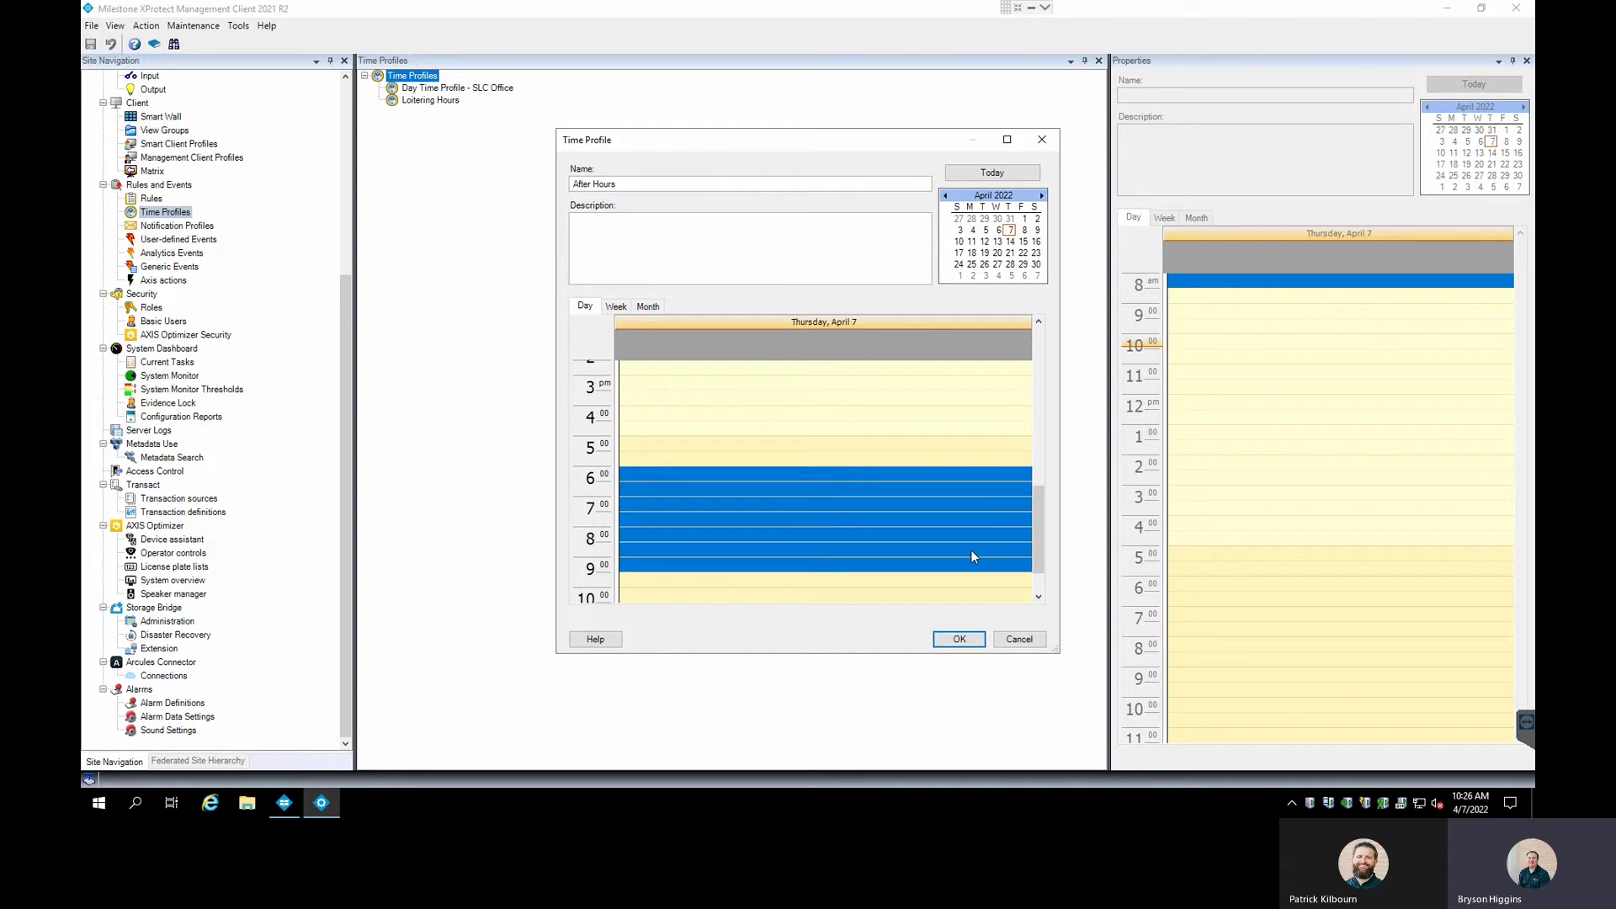
scroll(1040, 516, "down", 1)
left_click(630, 533)
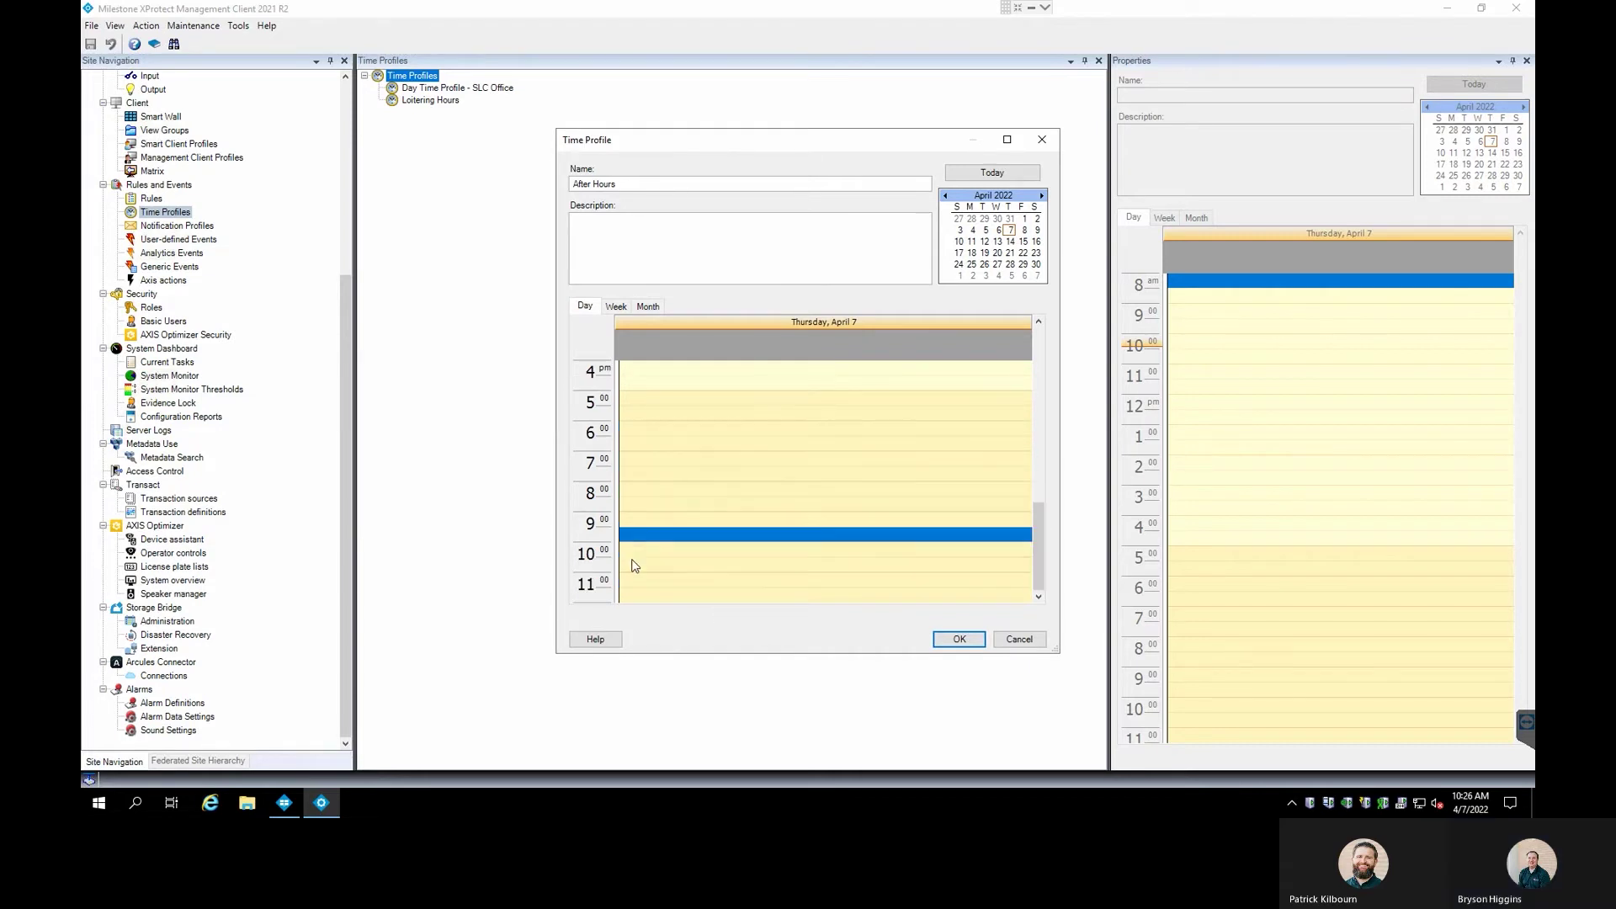
left_click(635, 564, "shift")
left_click(642, 429)
left_click(642, 562, "shift")
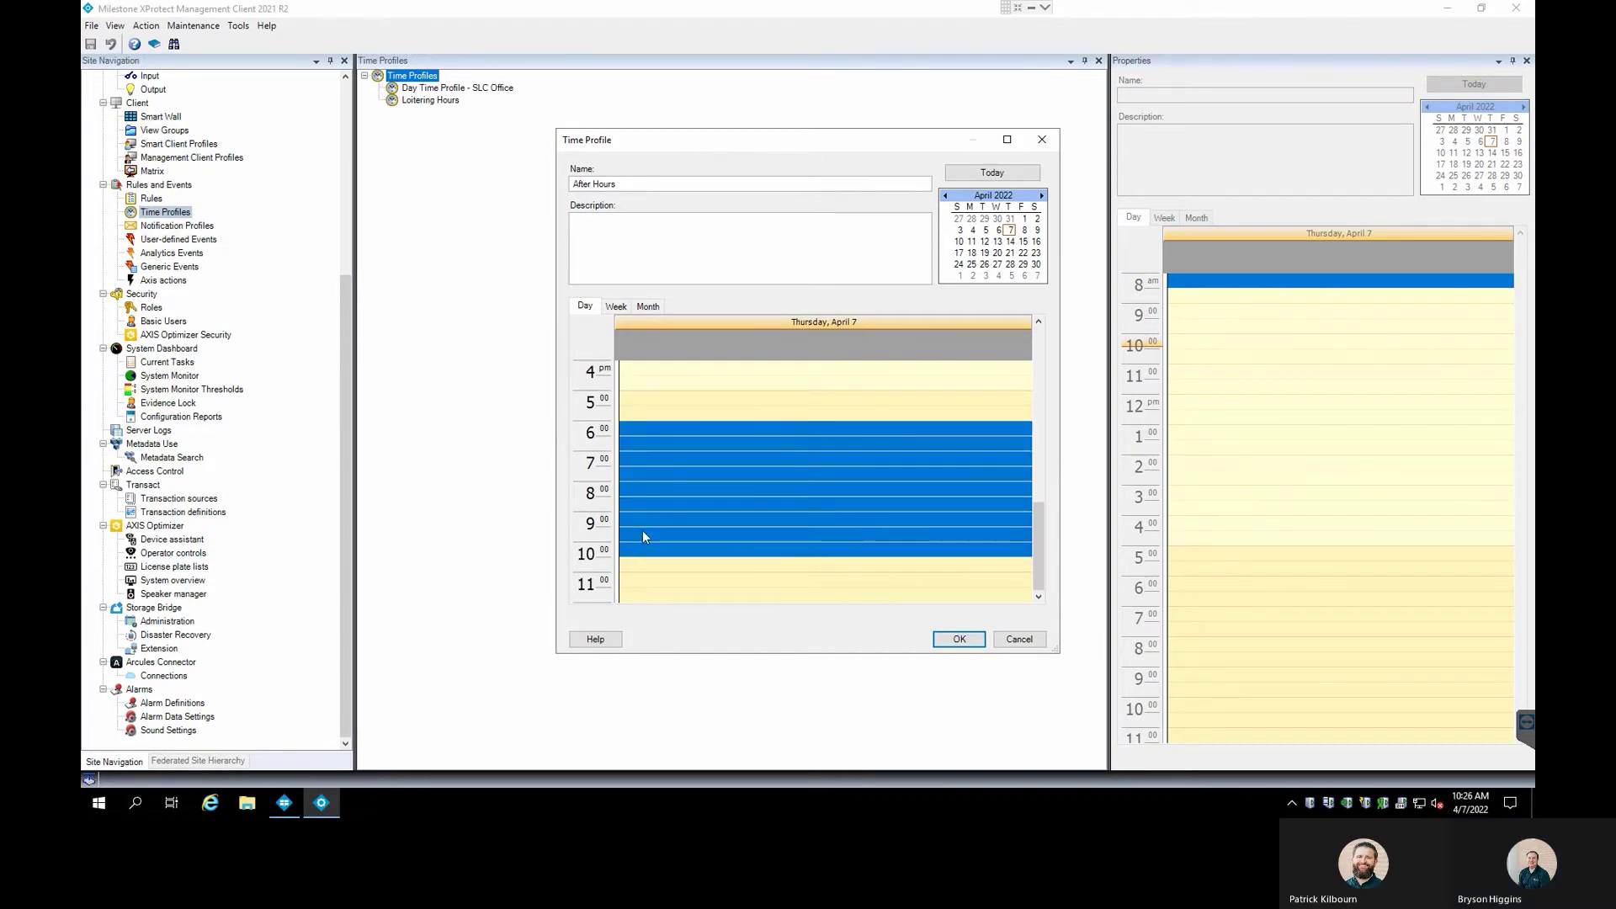
Add a recurring time to the profile from 6:00 PM to 12:00 AM, repeating daily with no end date.
left_click_drag(635, 433, 655, 621)
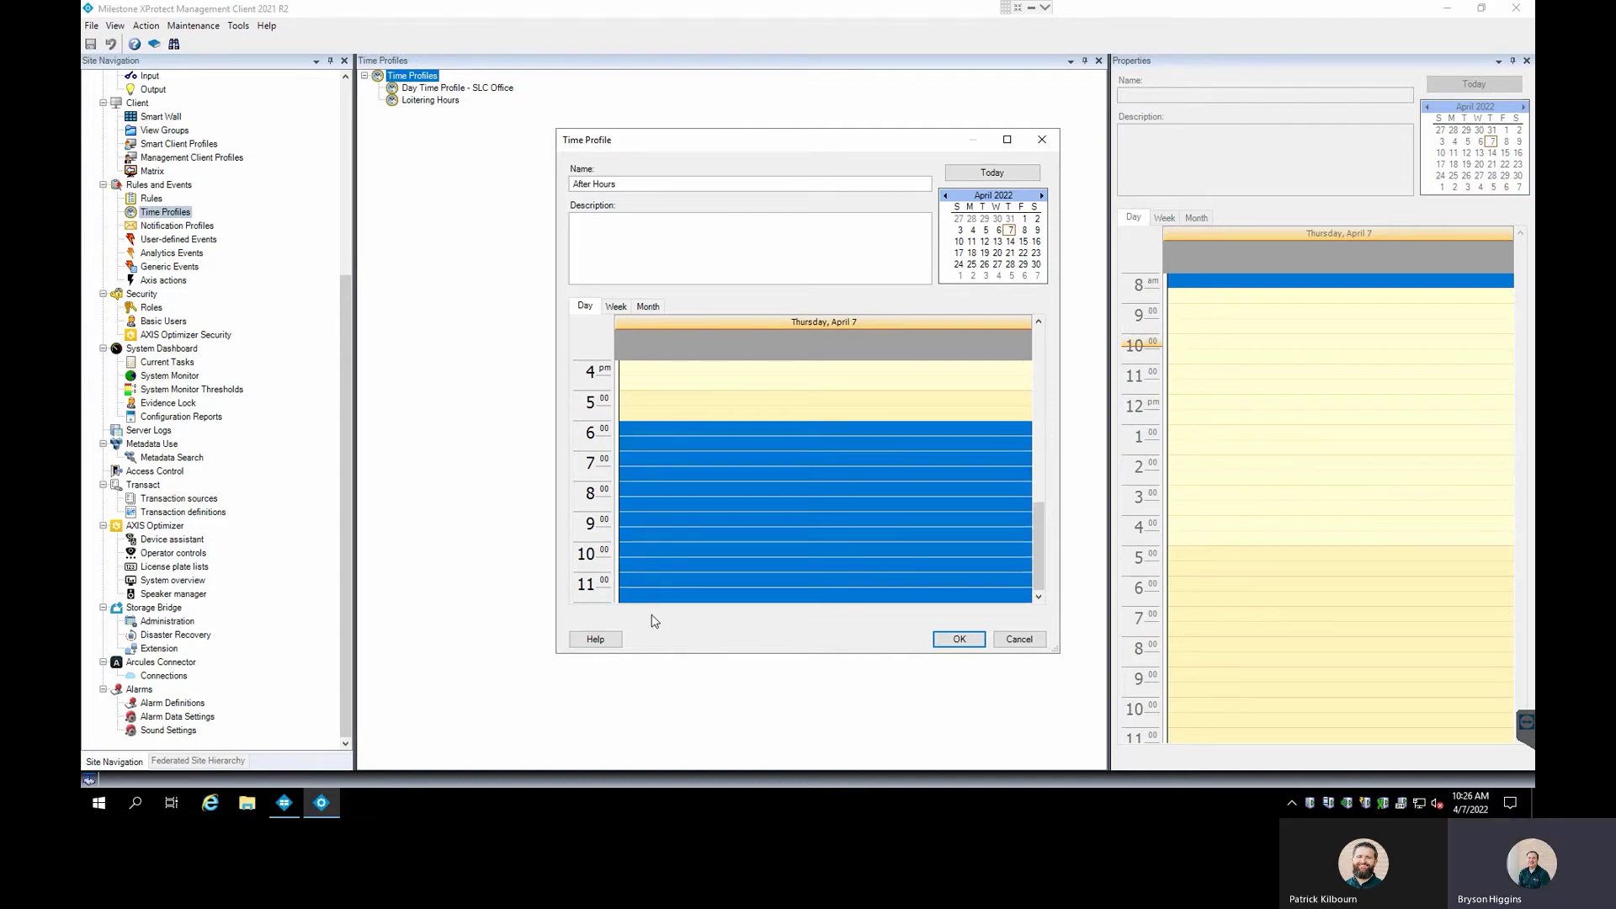
right_click(672, 571)
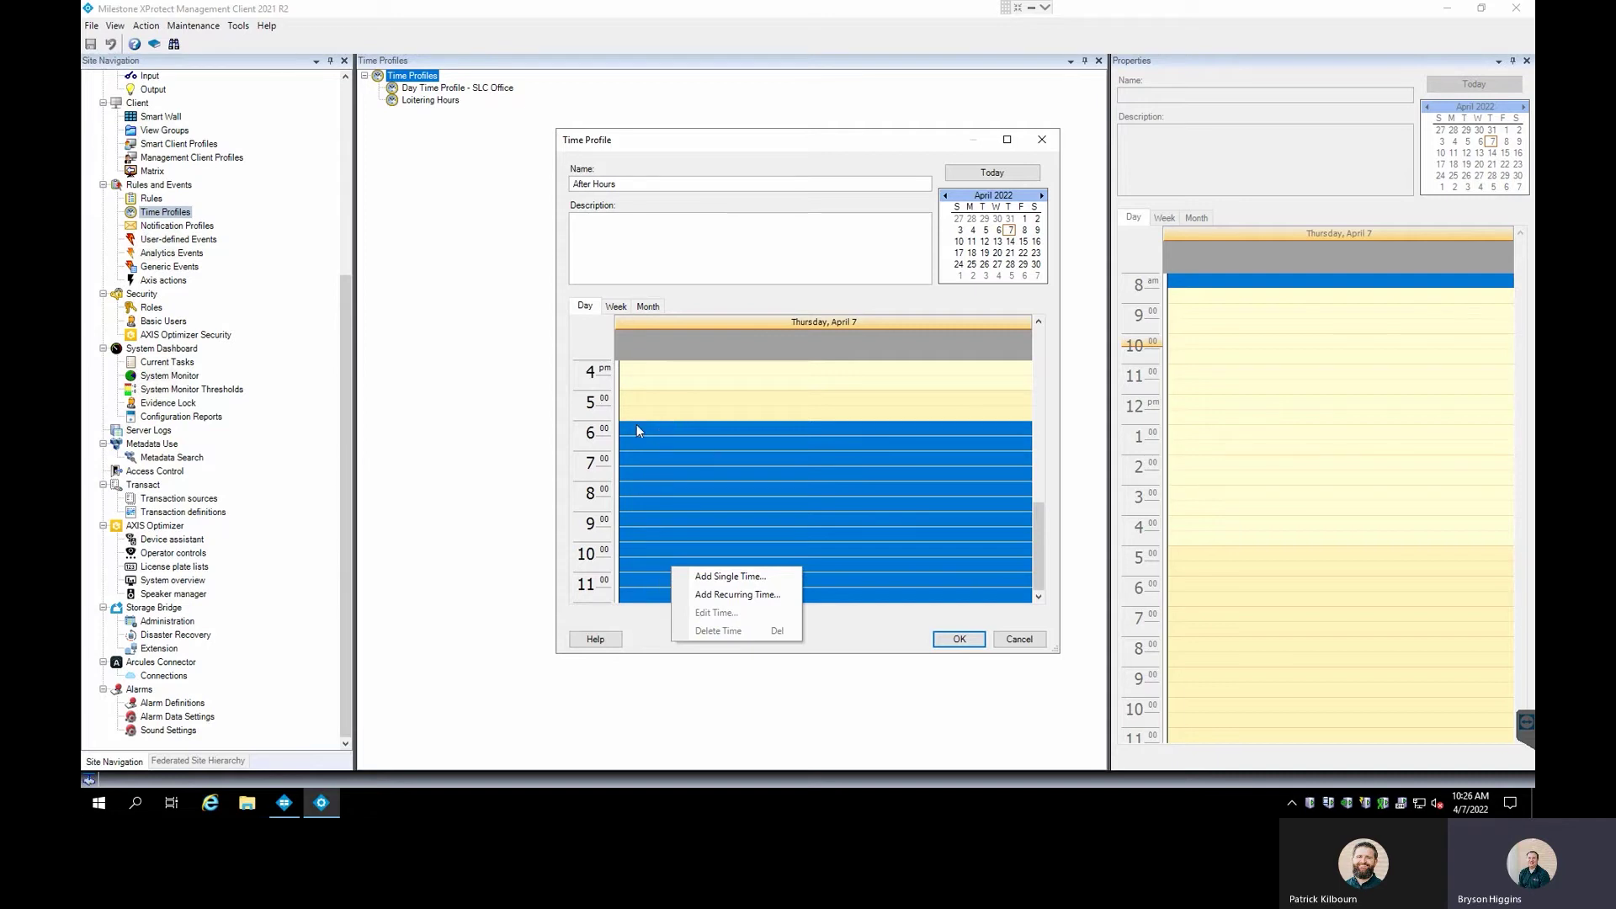
left_click(737, 595)
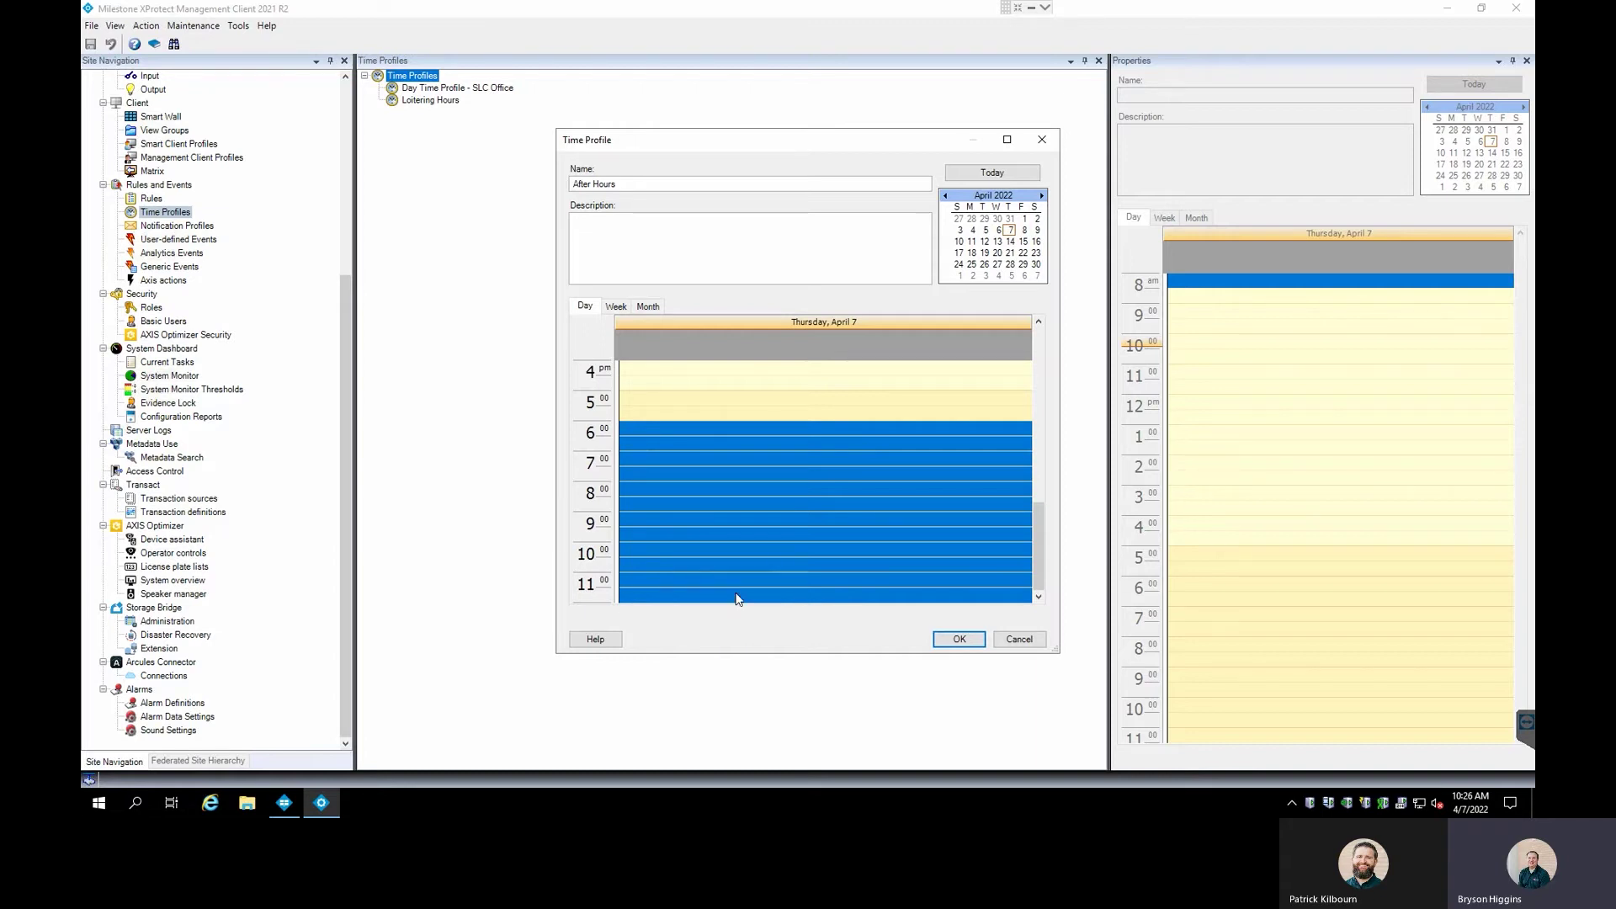
left_click(606, 362)
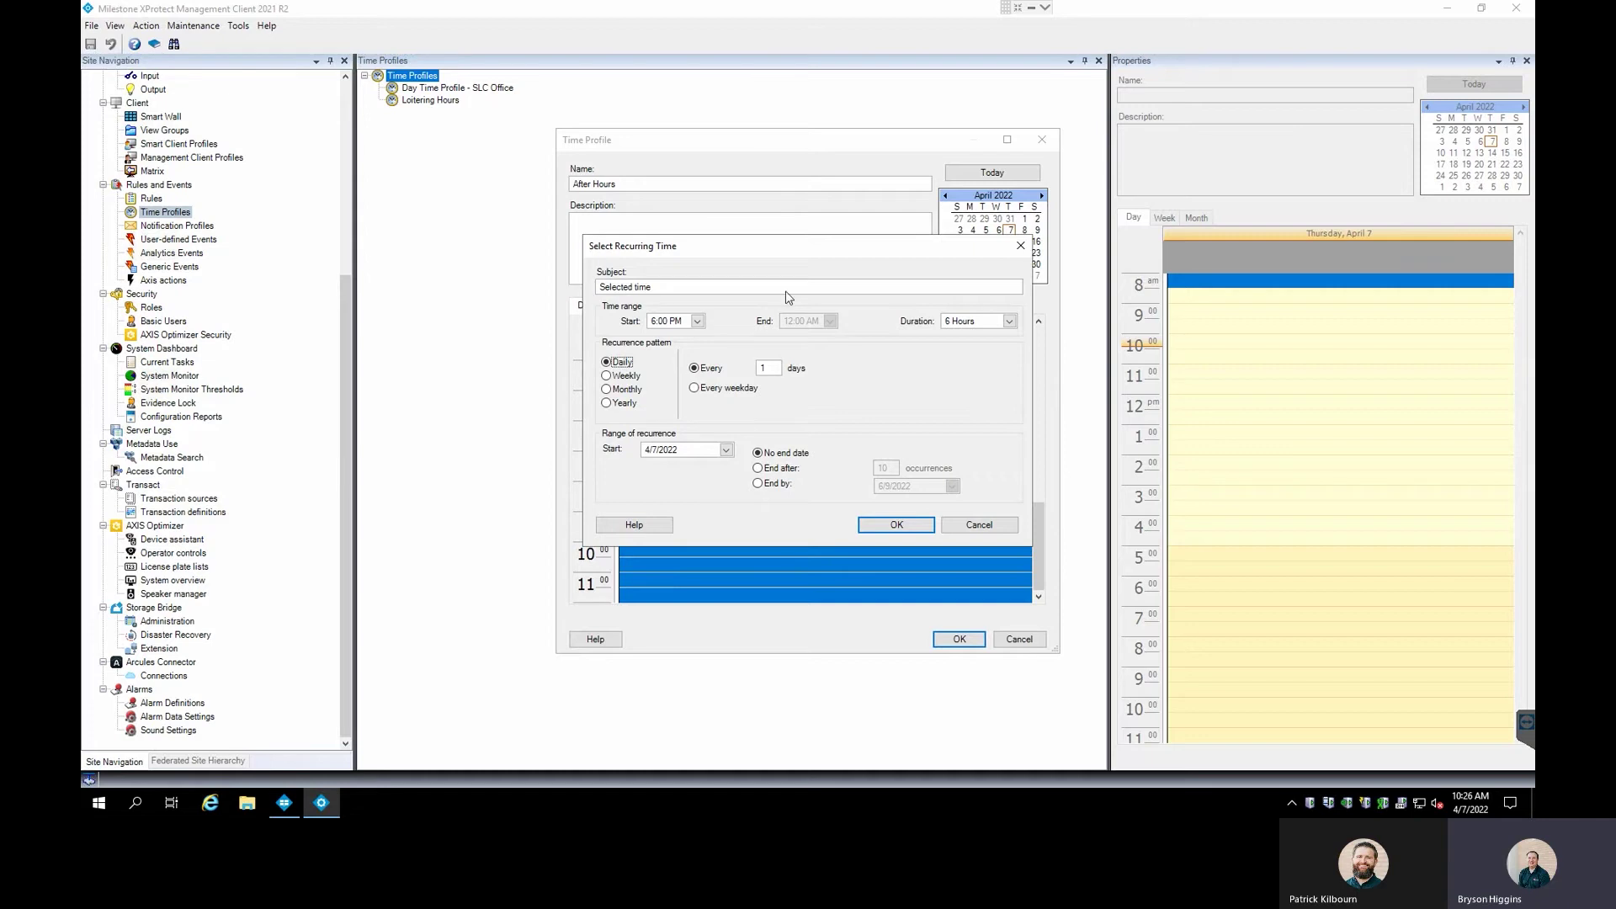
left_click(892, 524)
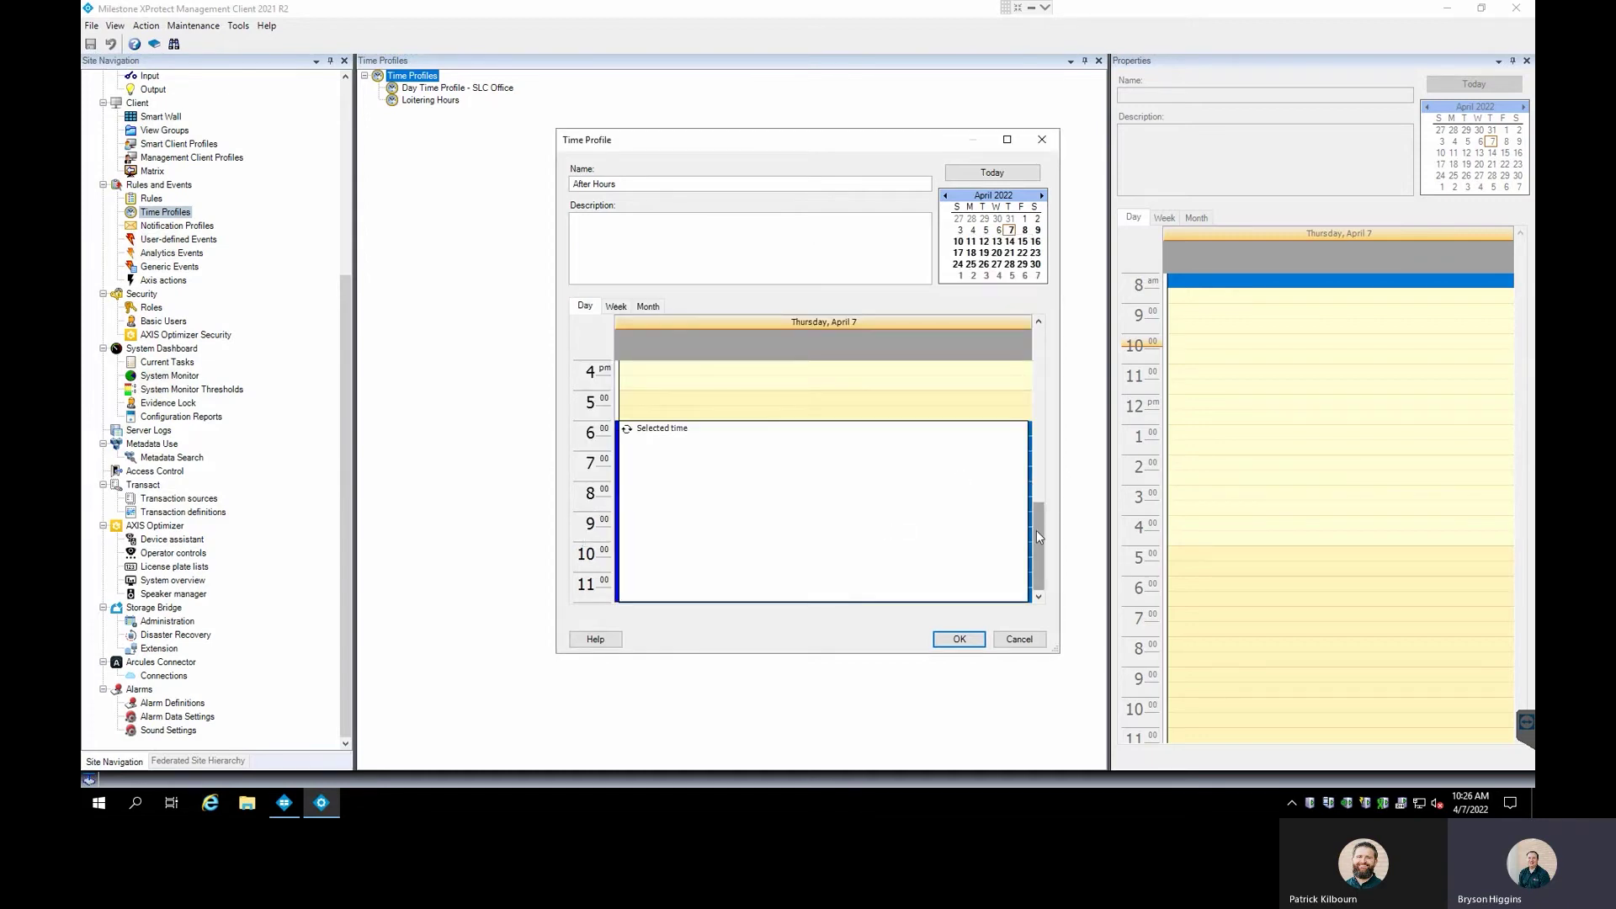
Add a second daily recurring time from 12:00 AM lasting 8 hours, with no end date, and confirm the After Hours profile.
left_click_drag(1040, 574, 1033, 359)
left_click_drag(640, 375, 678, 336)
left_click(671, 445)
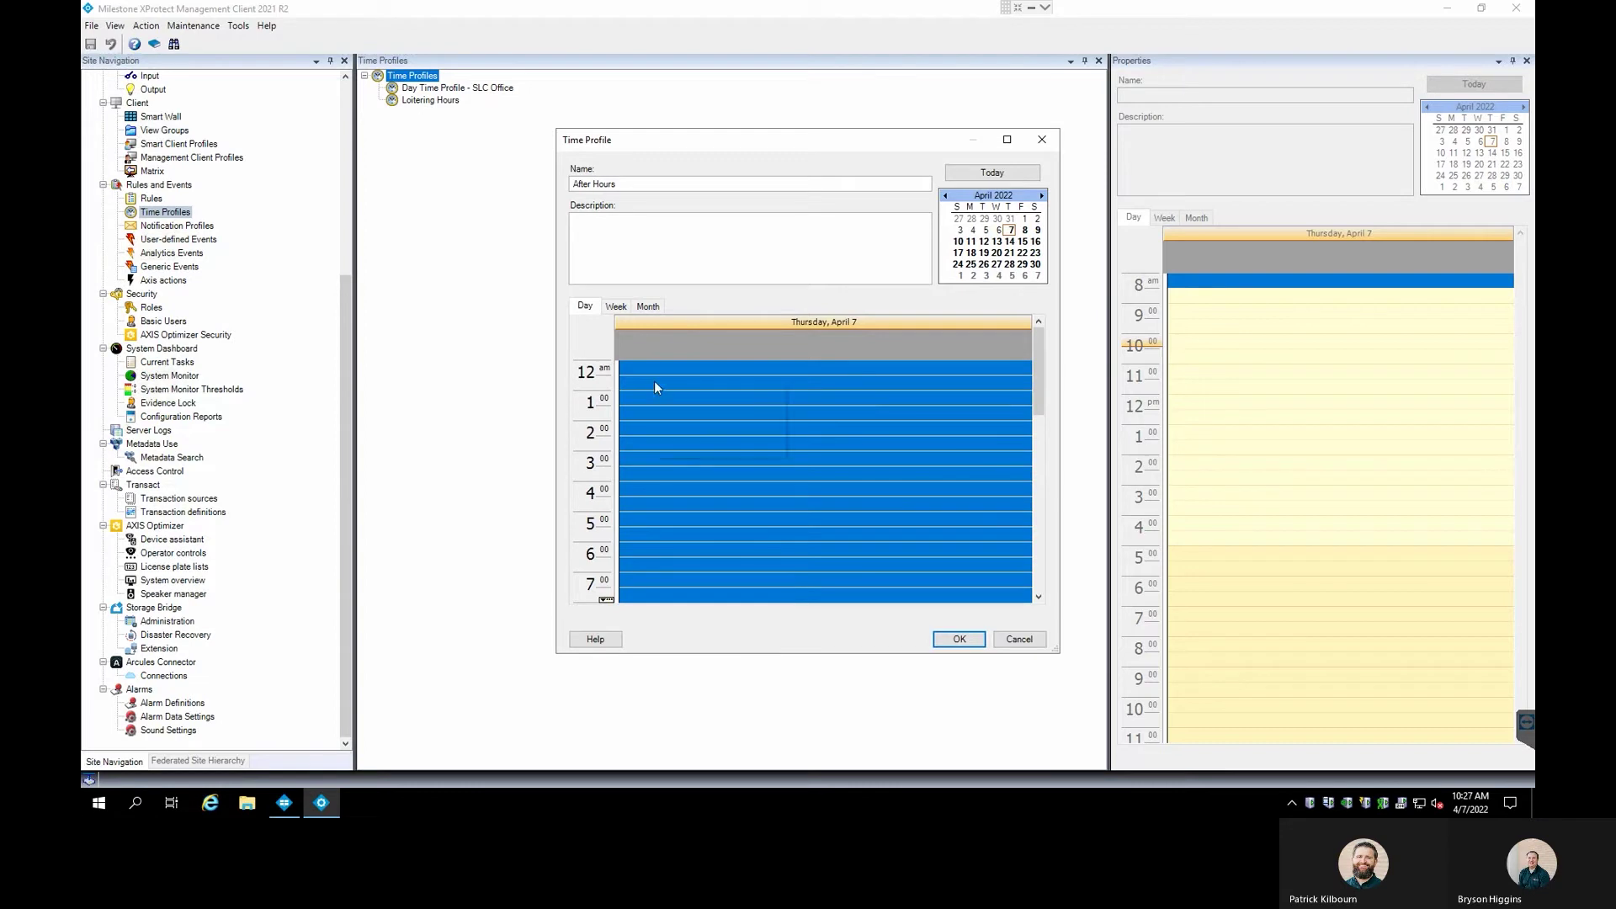
right_click(654, 380)
left_click(703, 411)
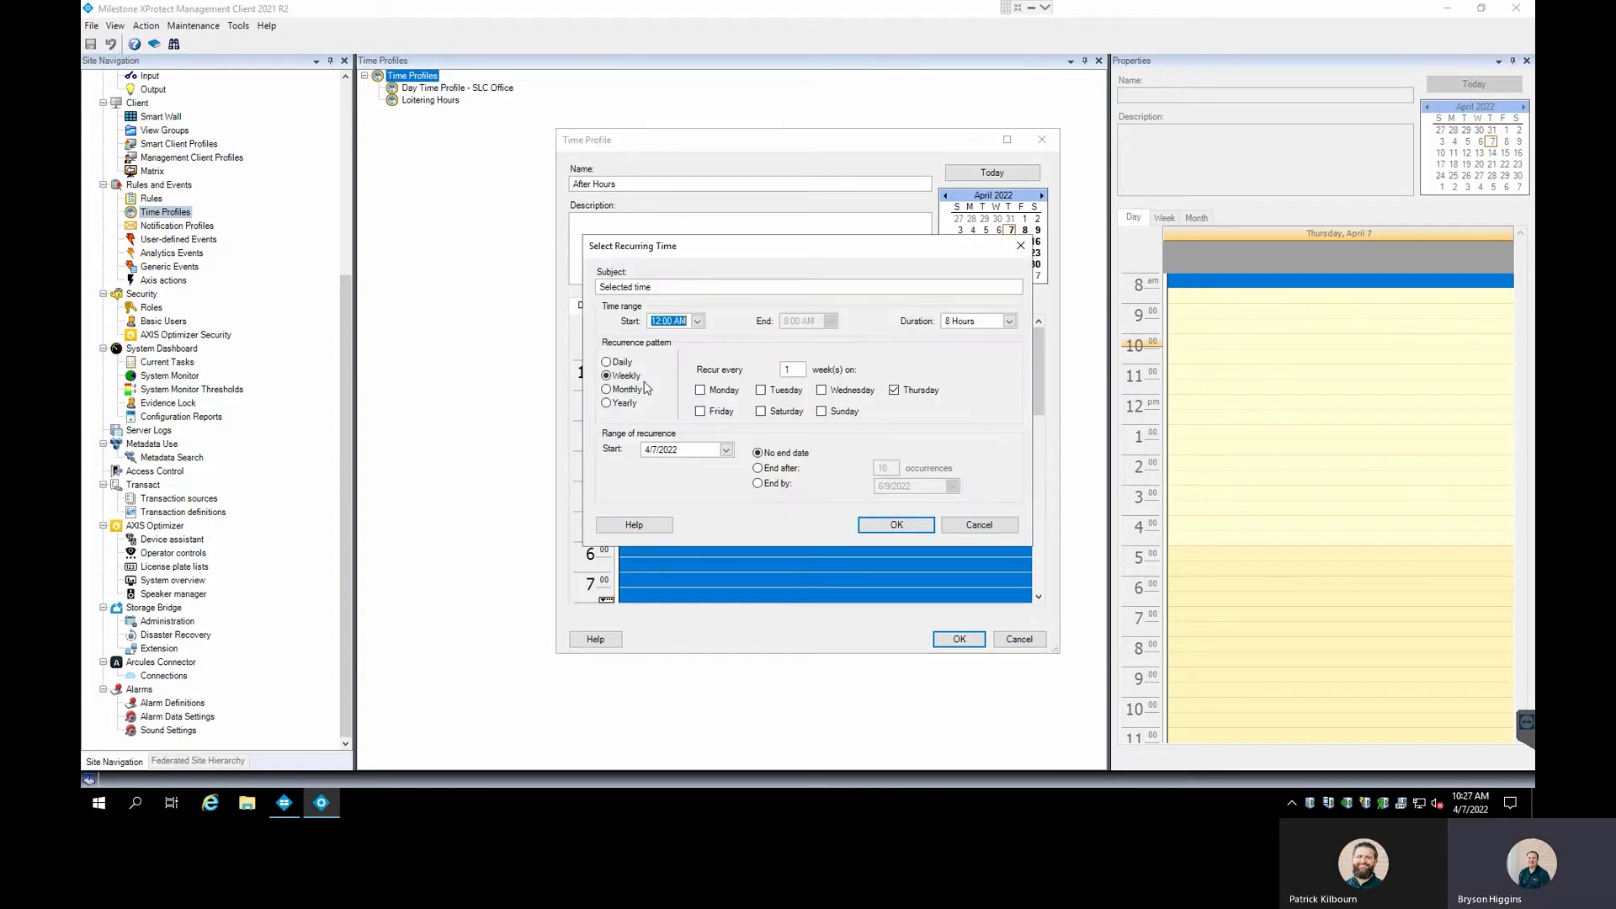
left_click(608, 363)
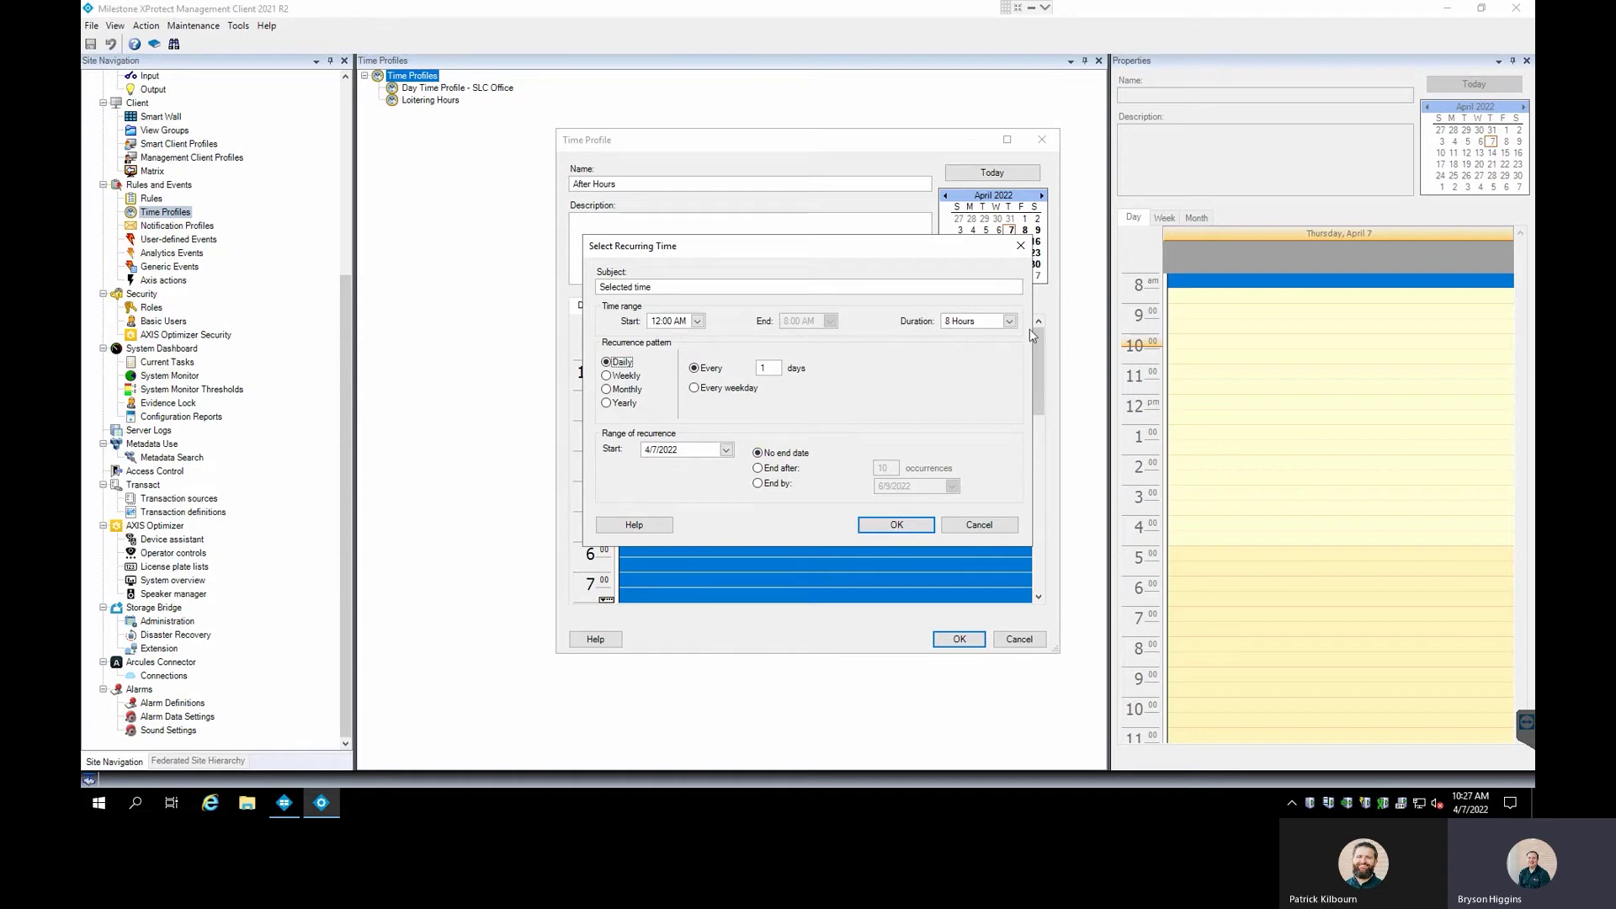
left_click(896, 525)
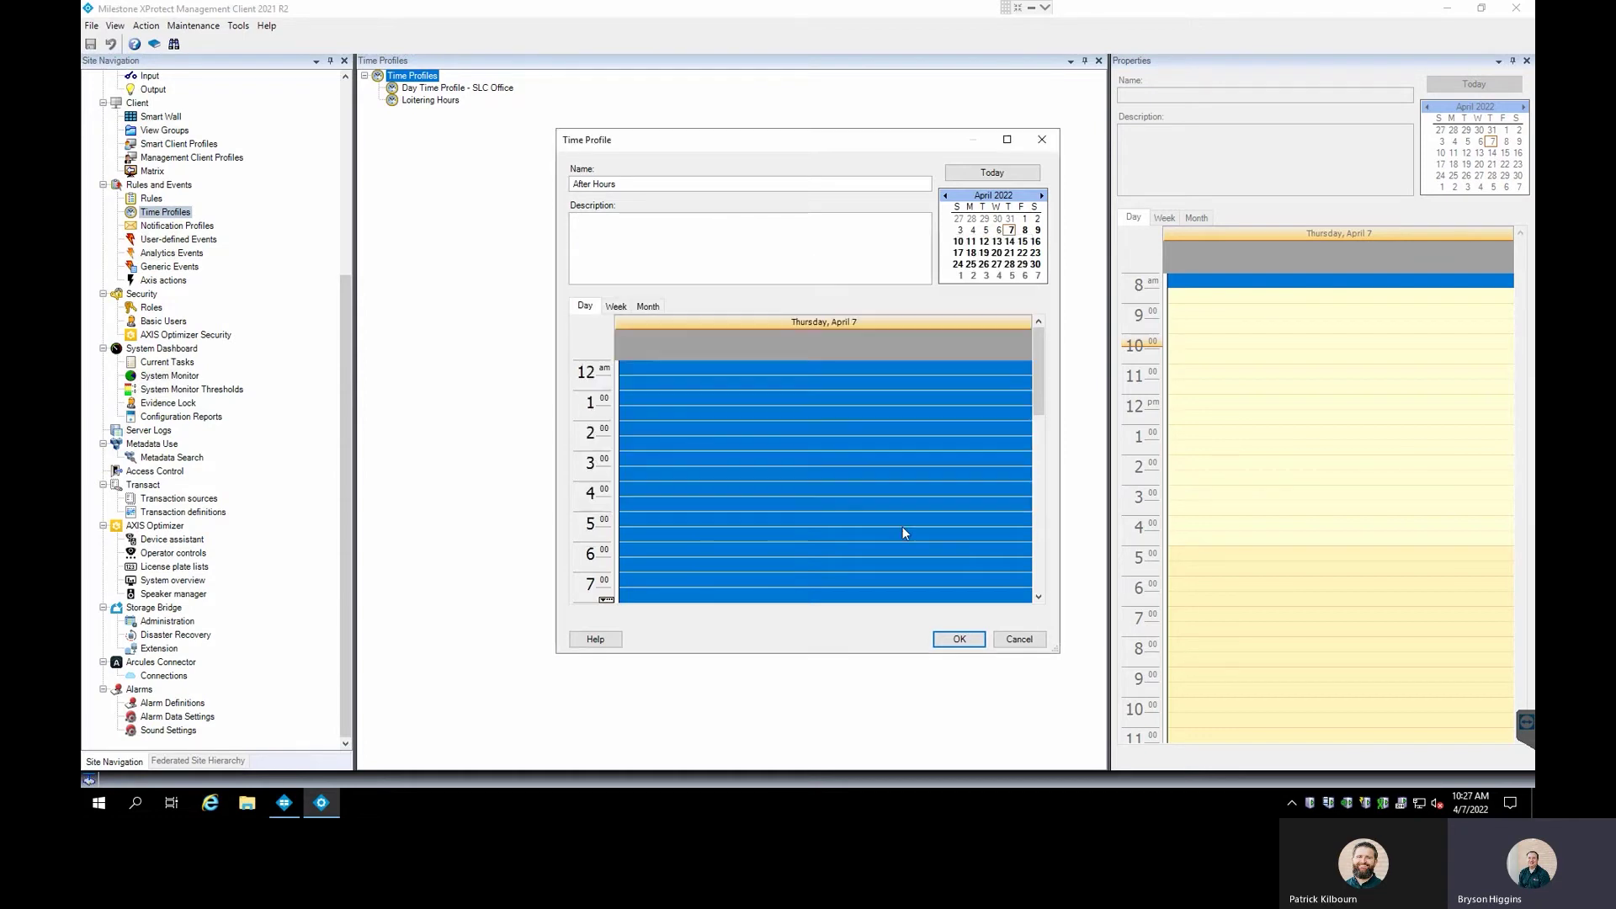
left_click_drag(1038, 364, 1013, 558)
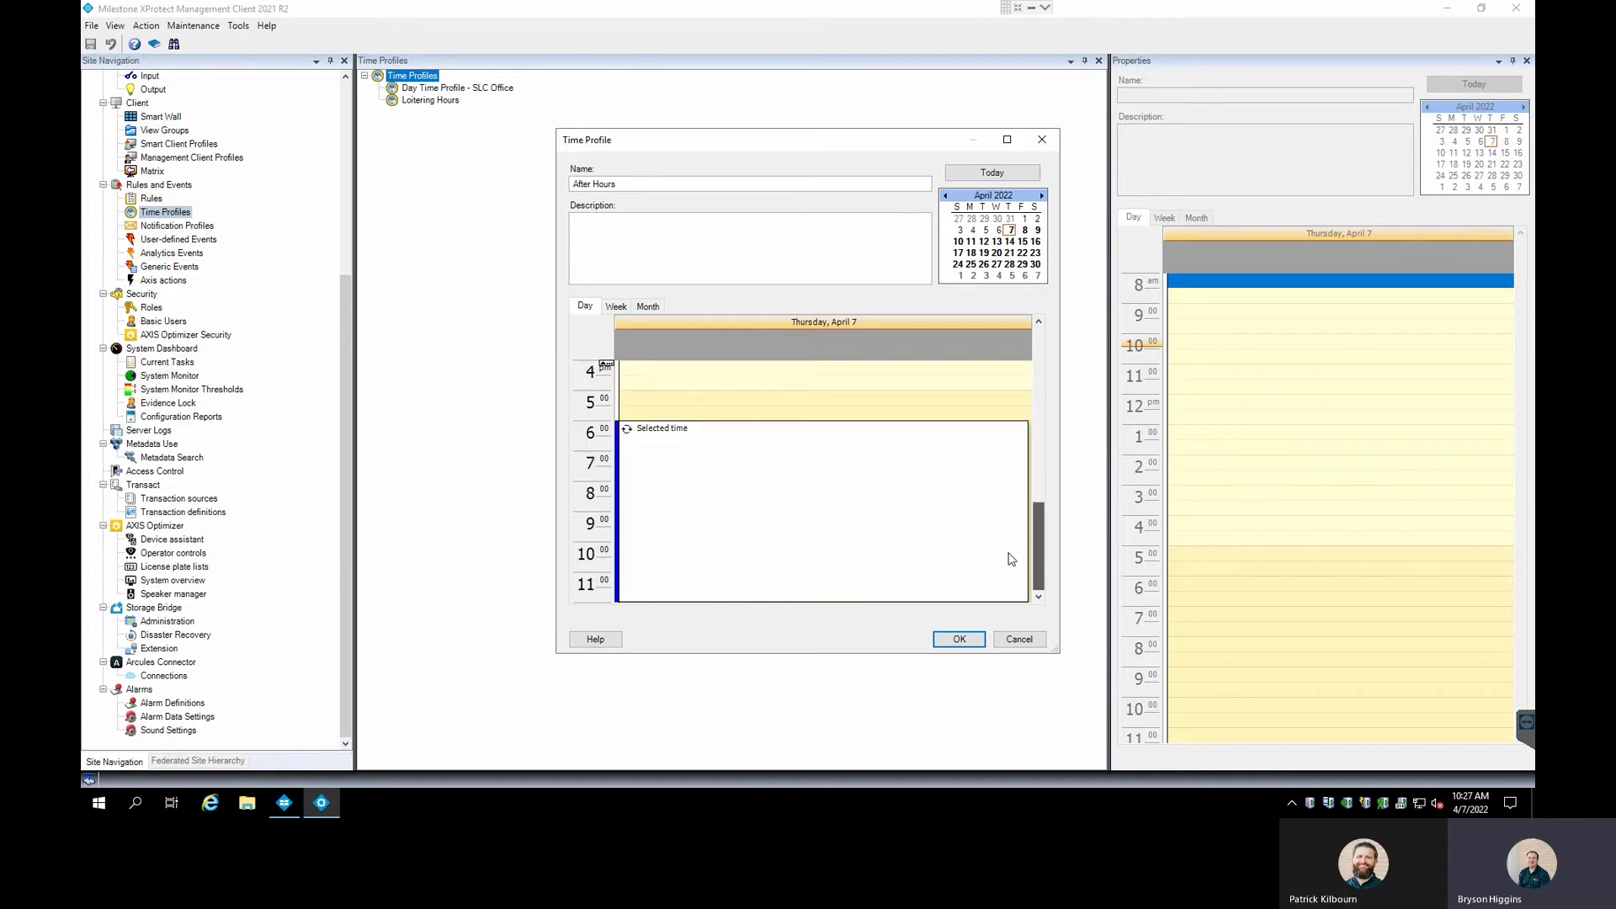
left_click(961, 639)
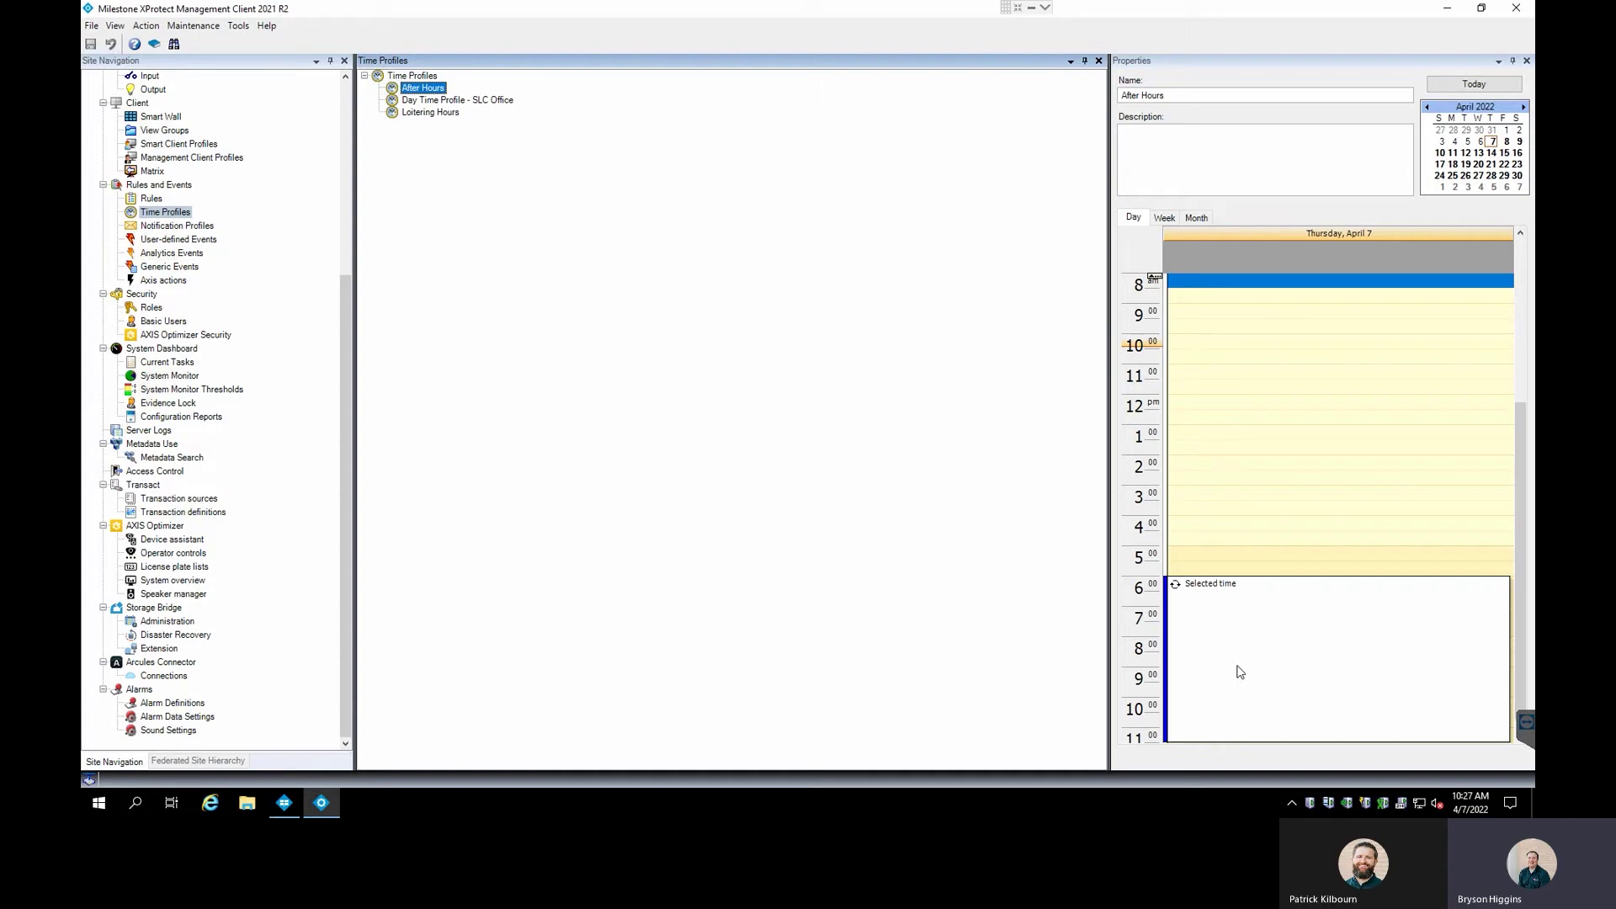
Add a new alarm definition and name it "Alarm Motion Server Side Slc Support Office".
left_click(184, 707)
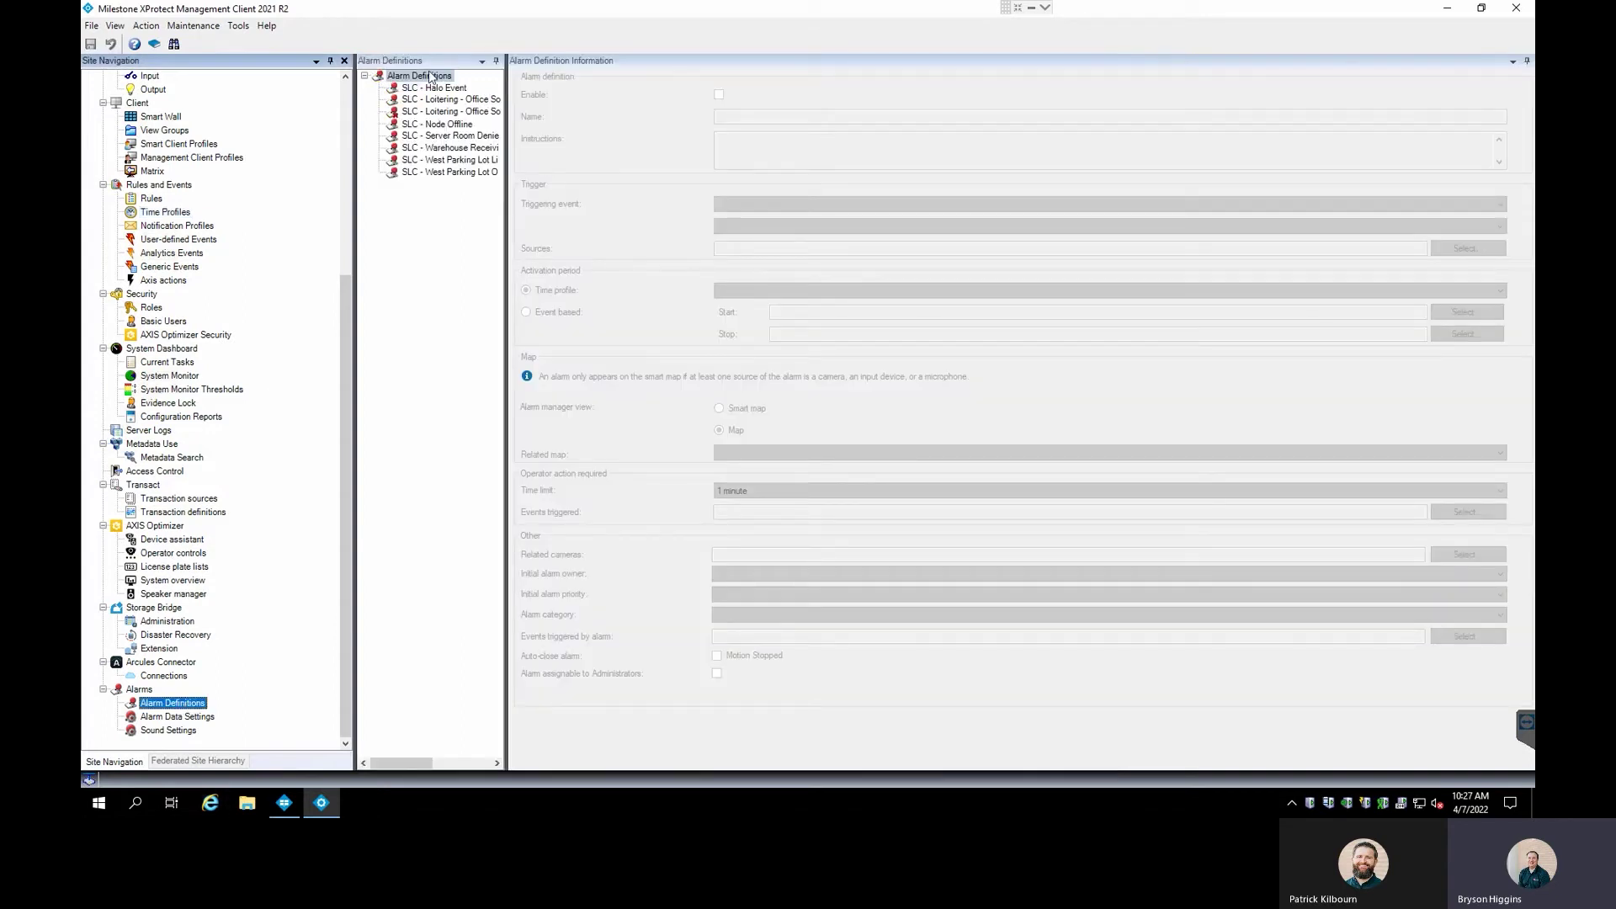
right_click(429, 76)
left_click(463, 100)
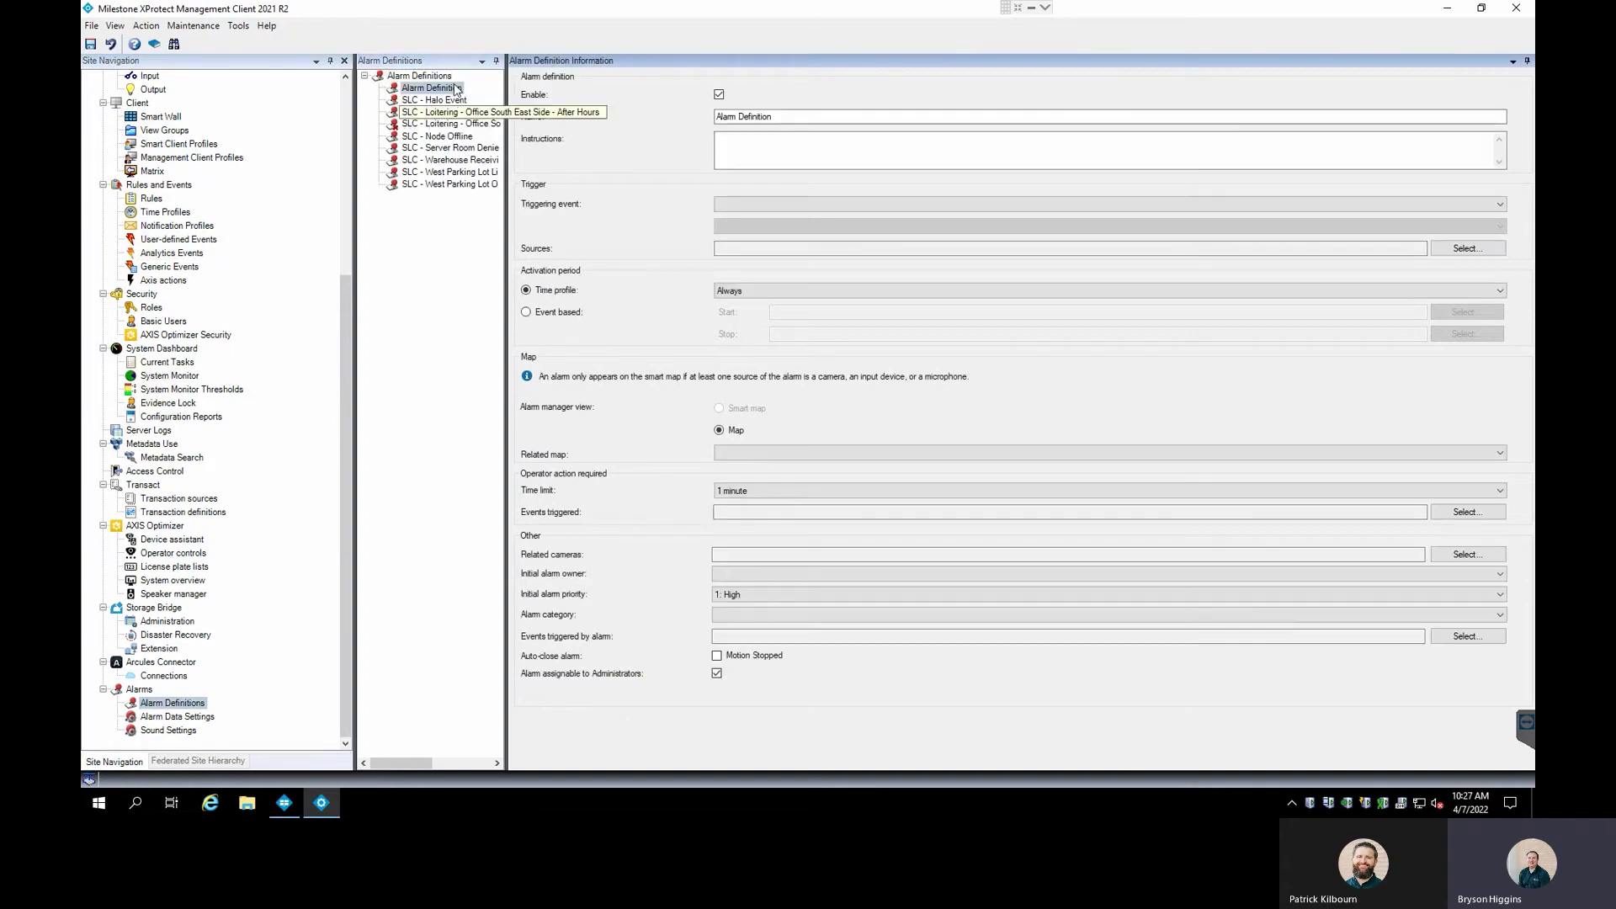
left_click_drag(808, 119, 656, 136)
type("Alarm")
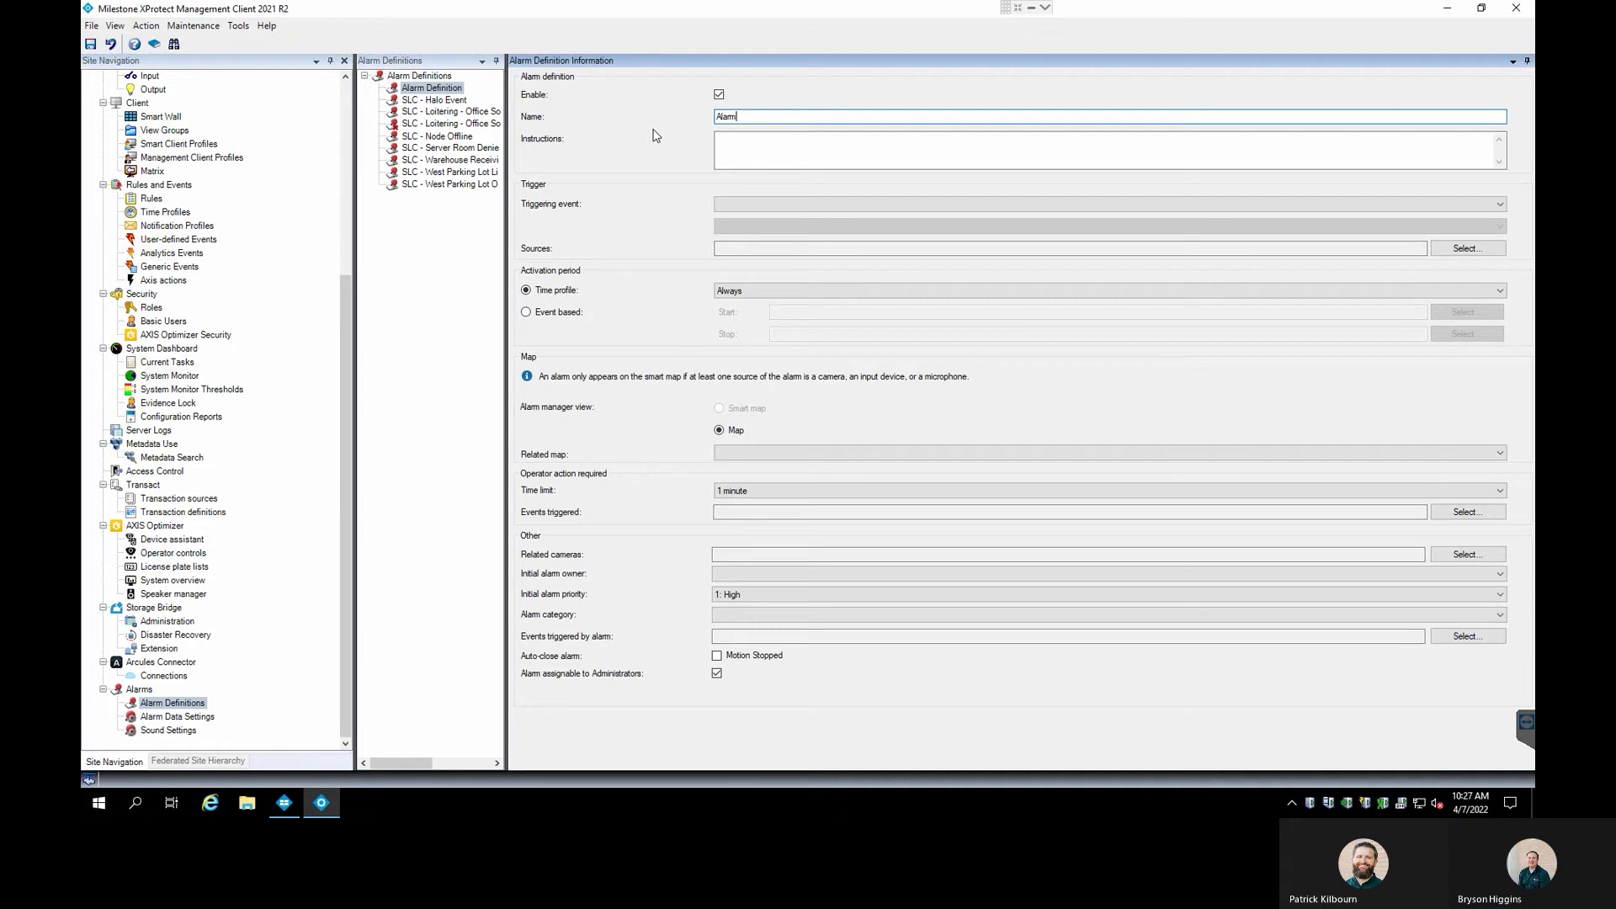
type(" Motion Server Side")
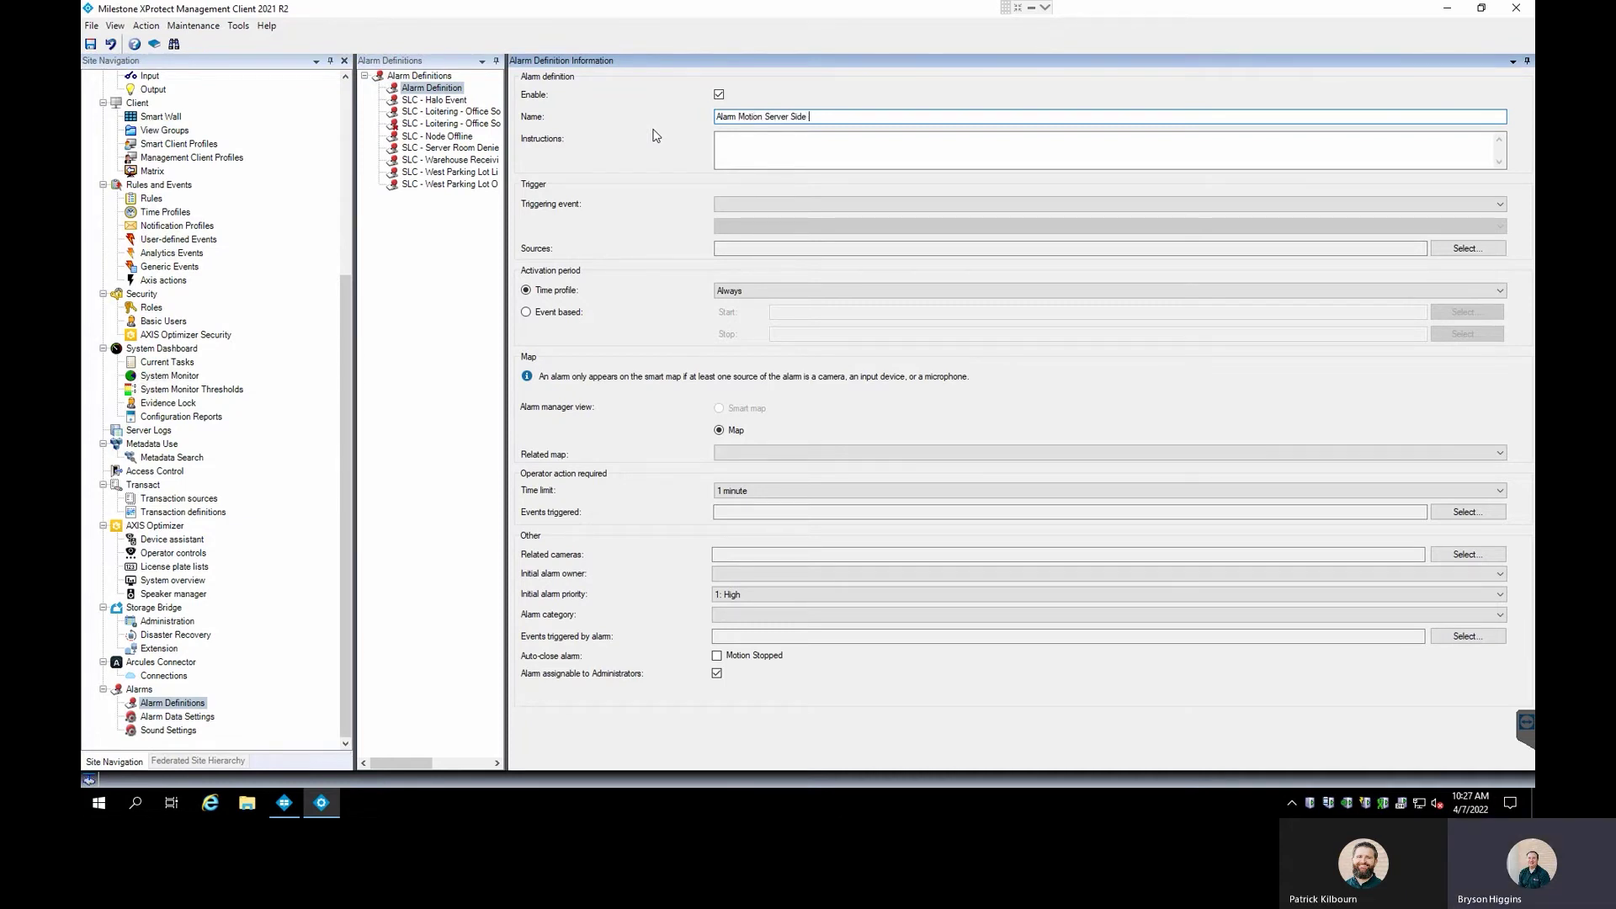
type(" S")
type("lc Office")
type("upport Office")
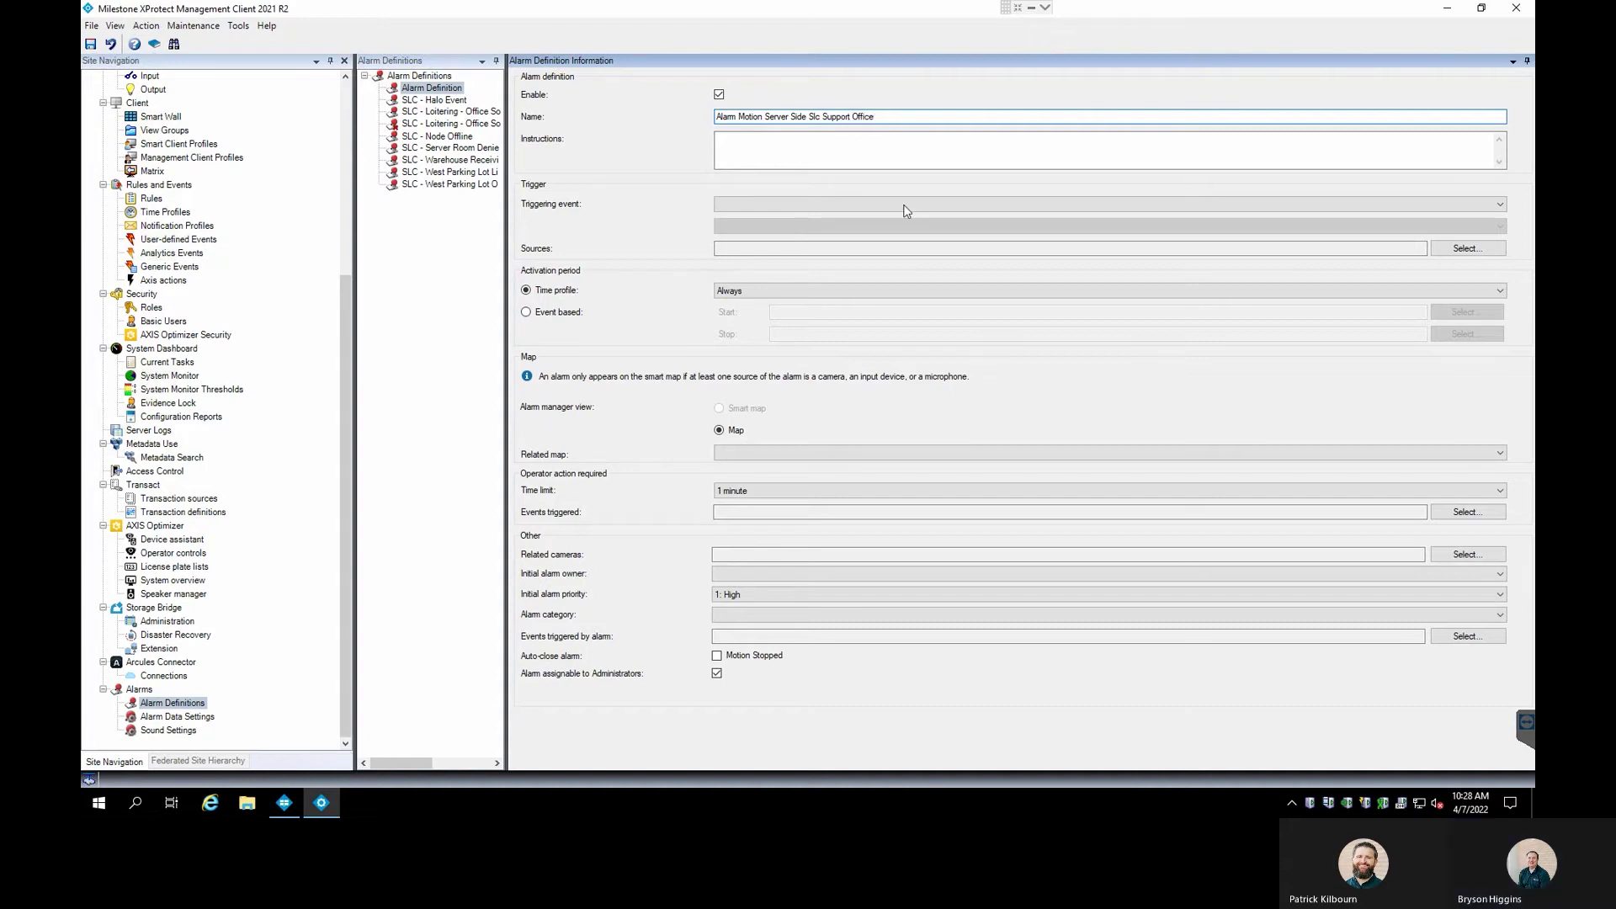
Set the alarm's triggering event to Motion Detected from the System Events category.
left_click(1178, 205)
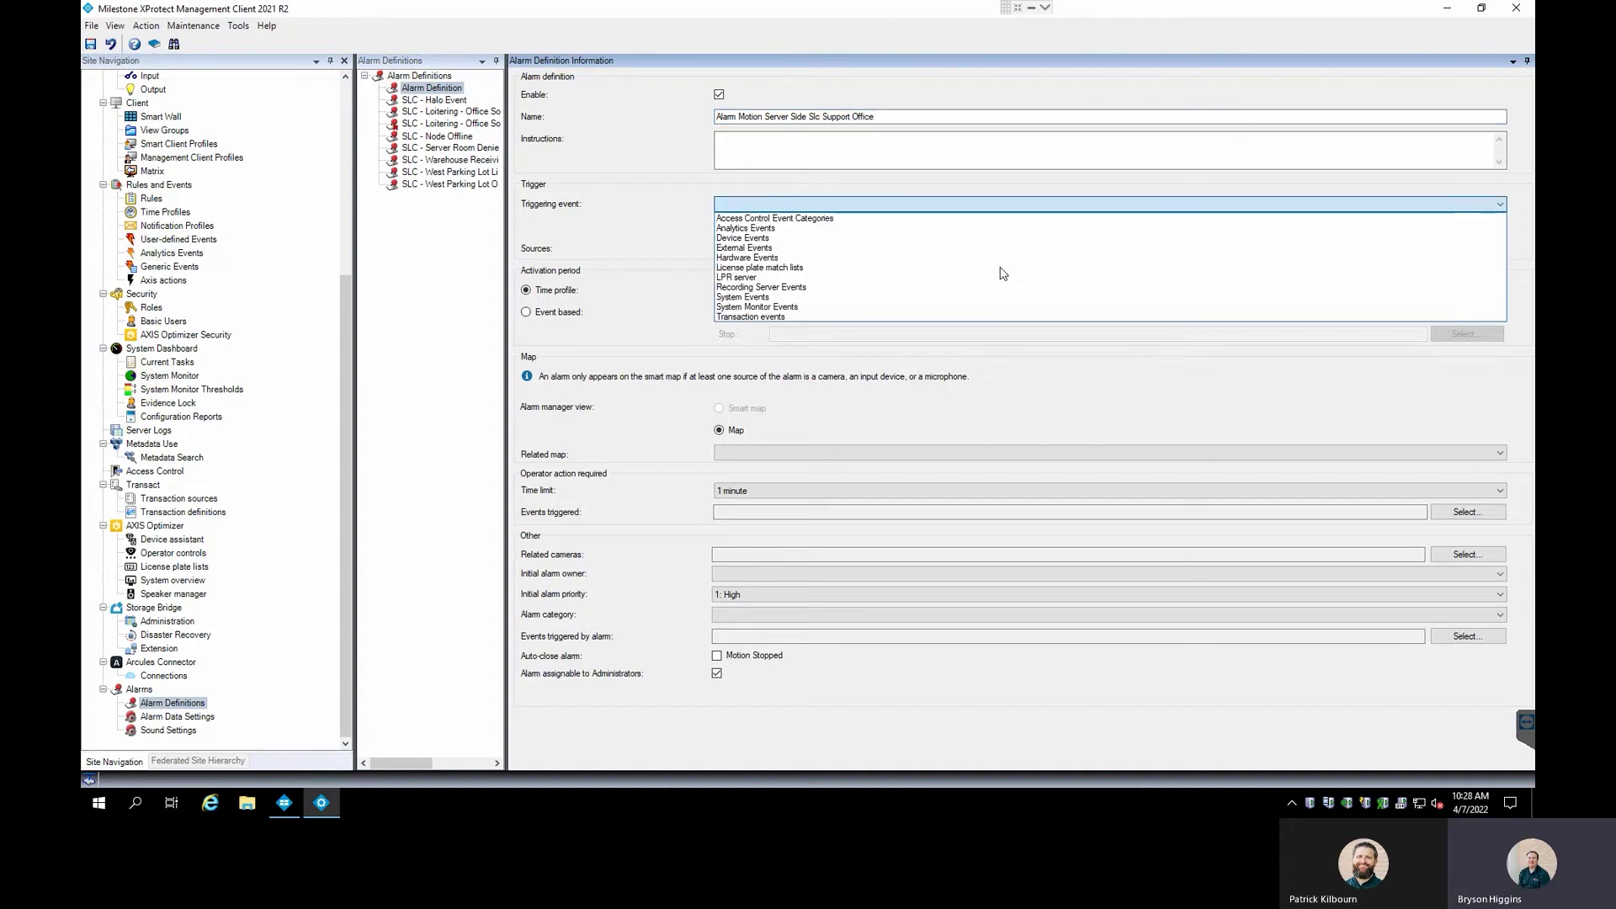
left_click(760, 300)
left_click(763, 227)
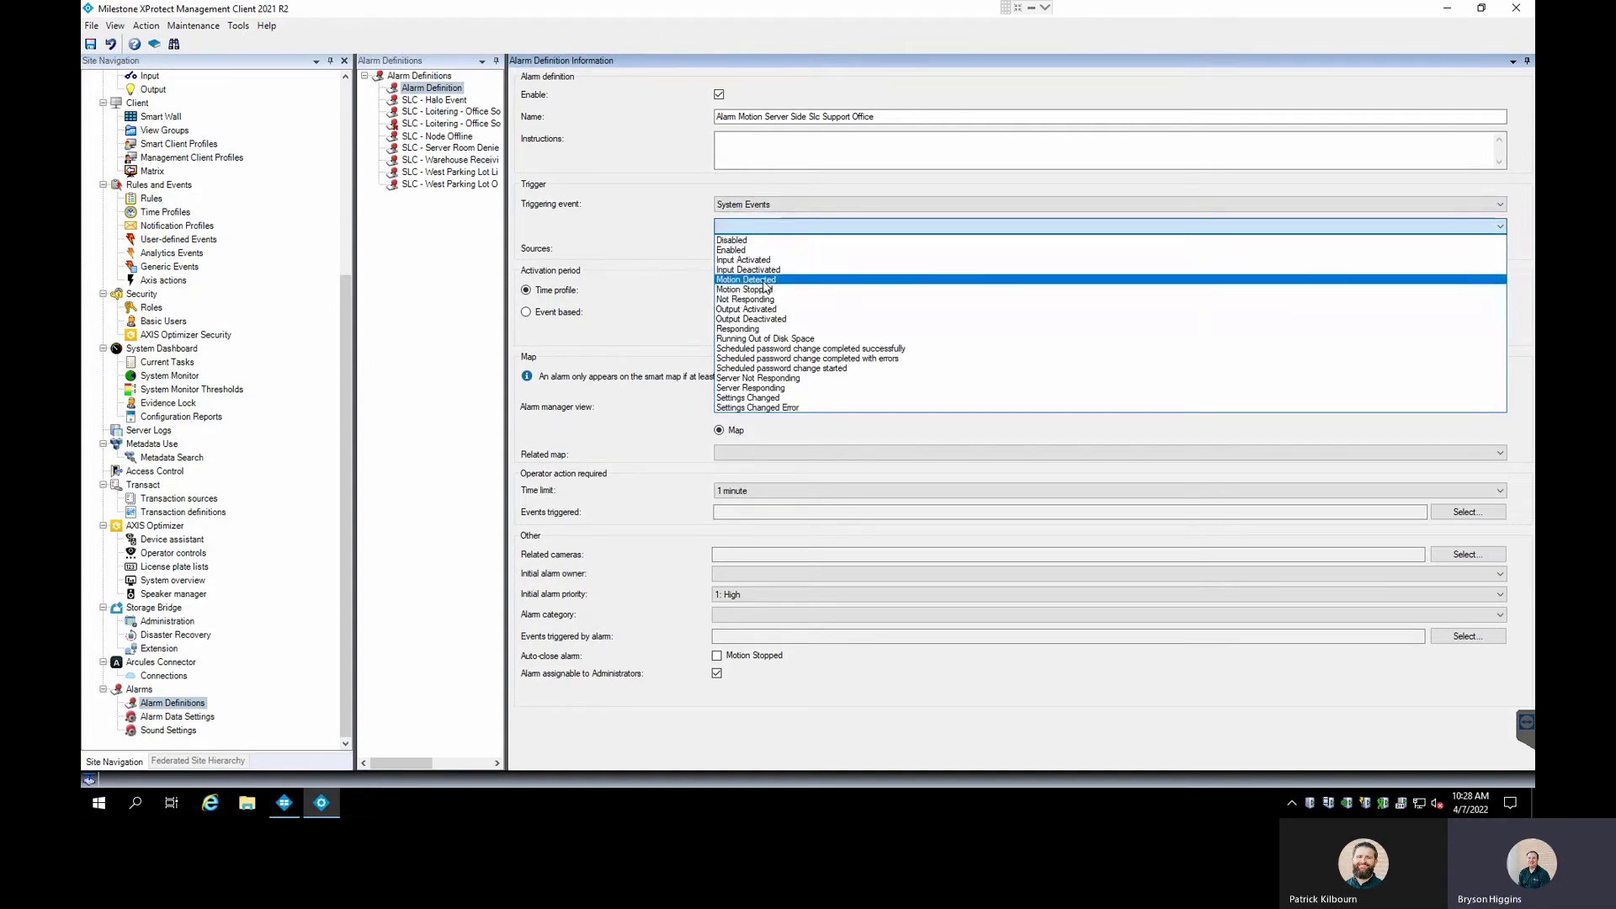
left_click(761, 280)
Add the SLC - Support Office camera from the location groups as the alarm's source.
left_click(1467, 249)
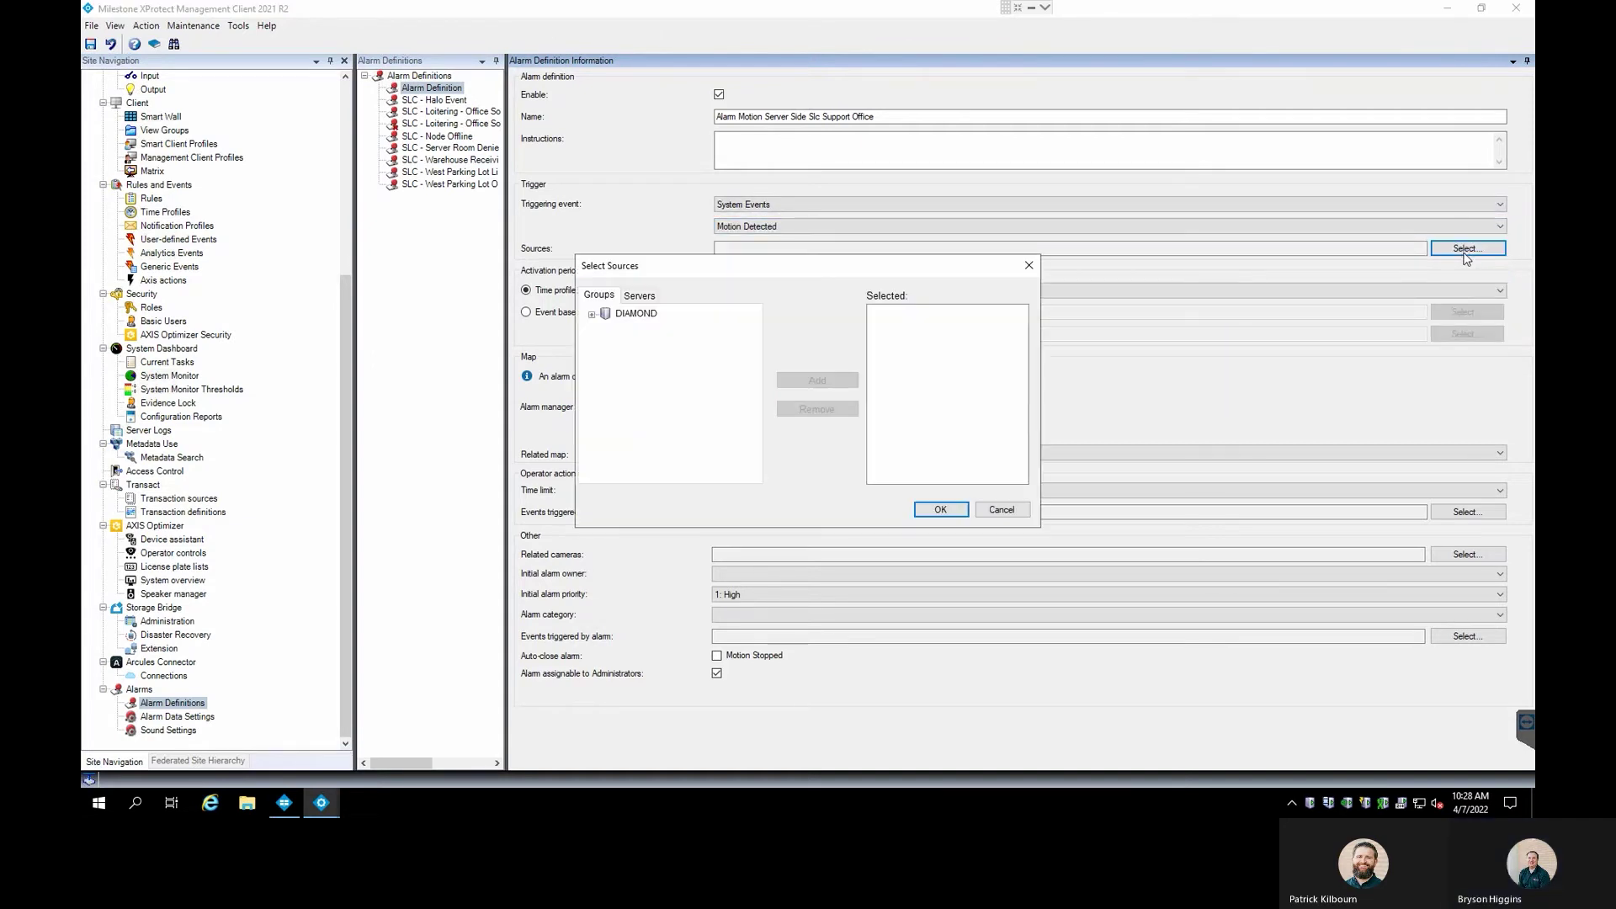
left_click(593, 315)
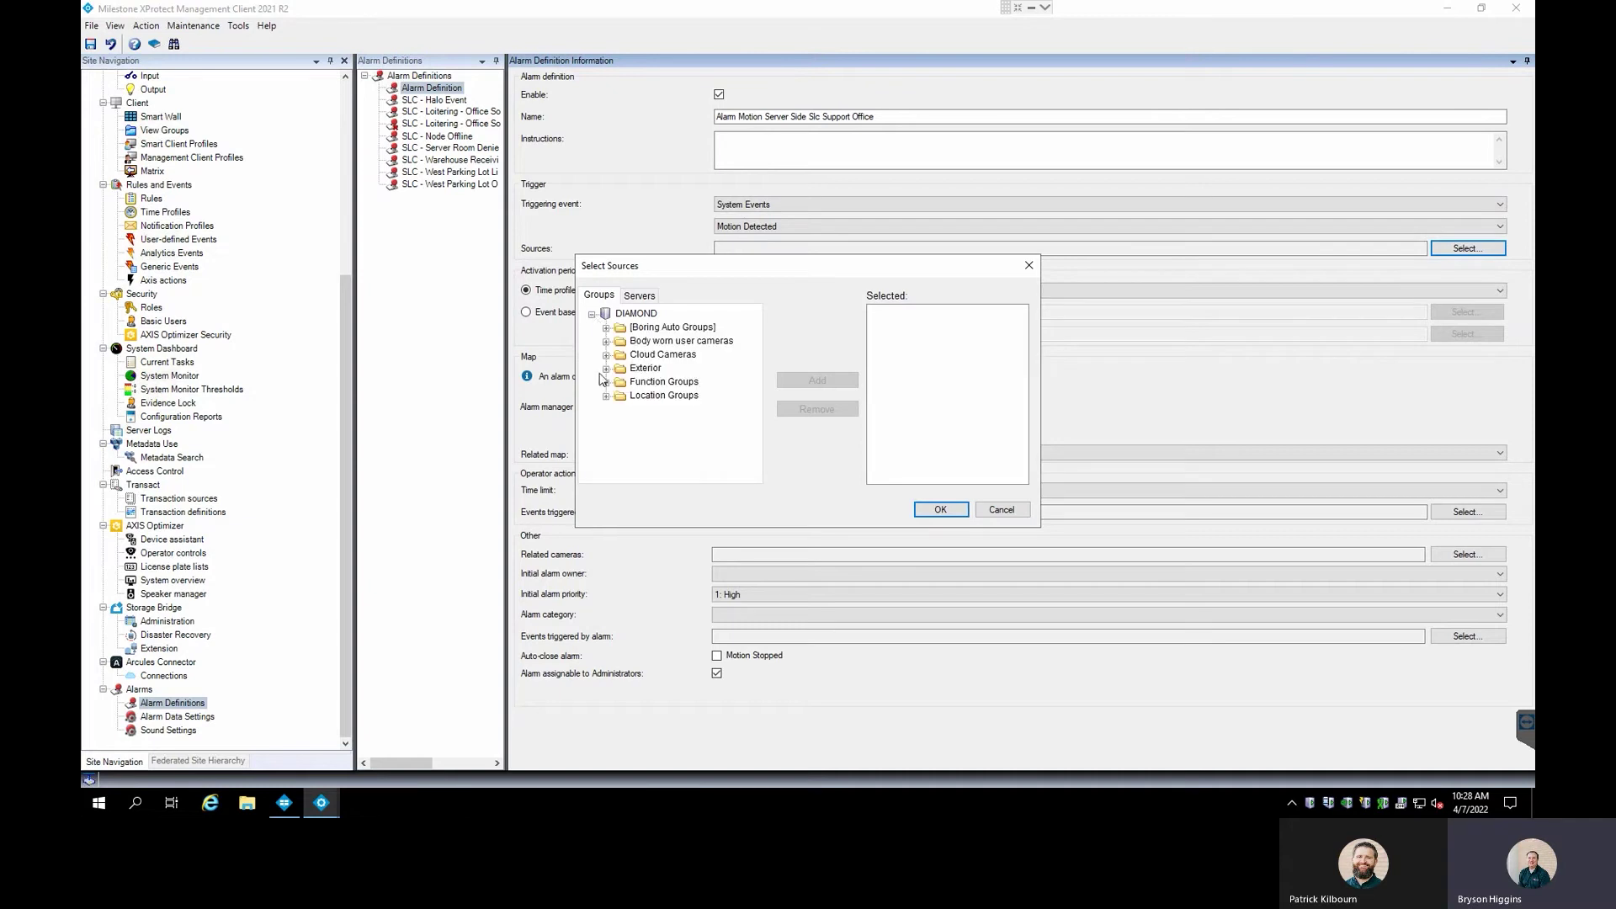
left_click(606, 396)
left_click(620, 436)
left_click_drag(756, 340, 754, 437)
left_click(700, 328)
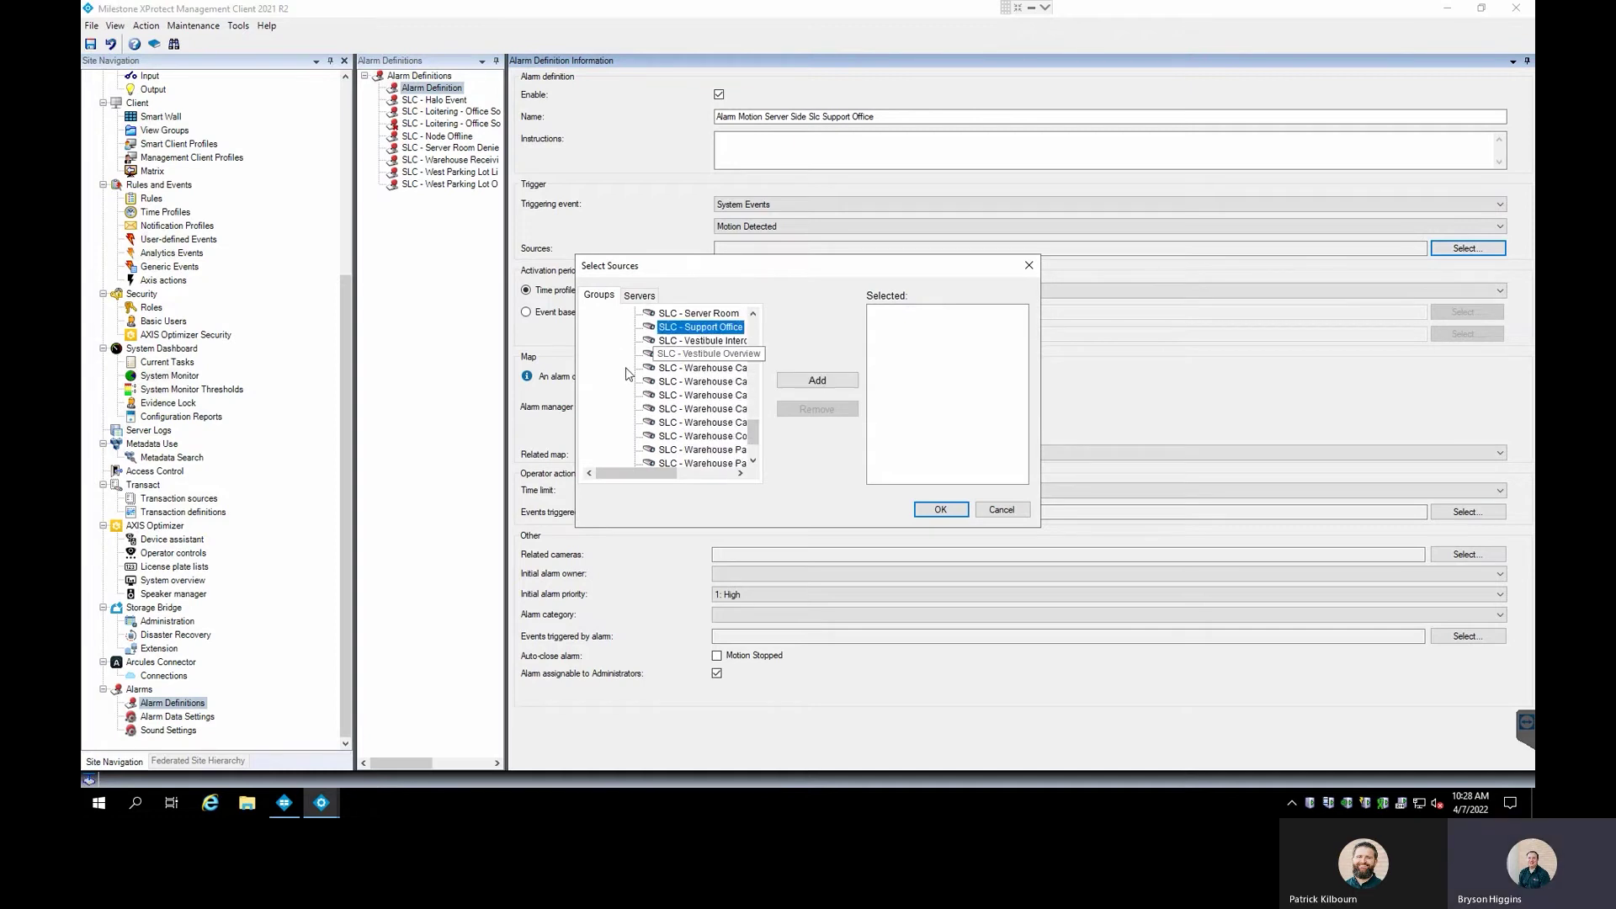
left_click(817, 381)
left_click(940, 510)
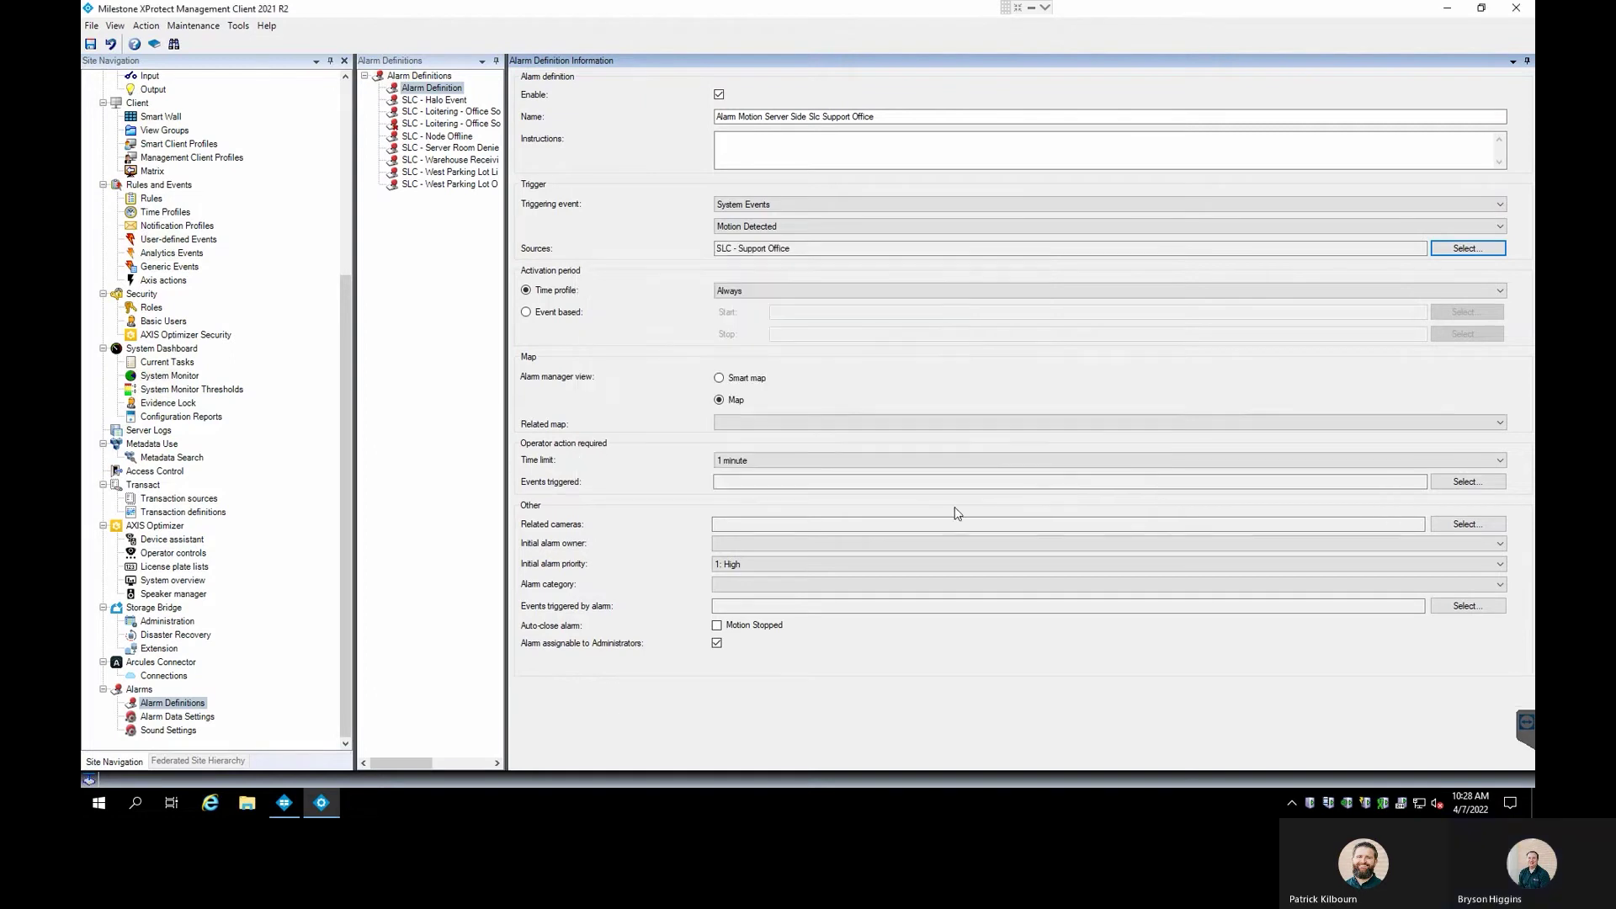
Set the alarm's activation time profile to After Hours and its related map to Stone Security HQ - Office Plan-062020.
left_click(751, 292)
left_click(742, 324)
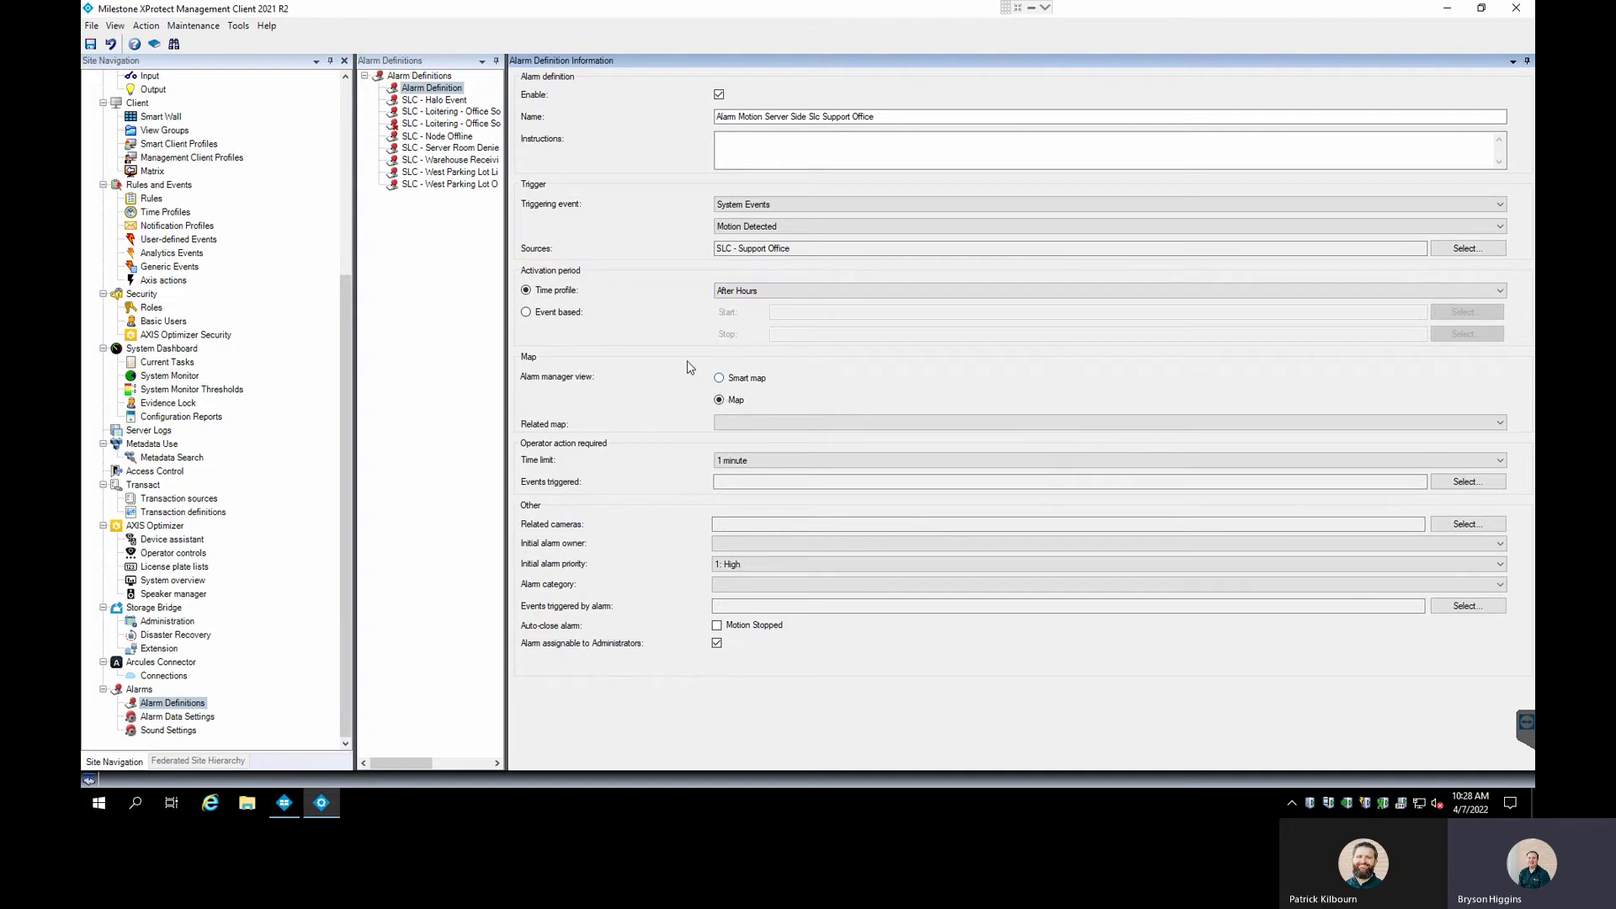
left_click(775, 424)
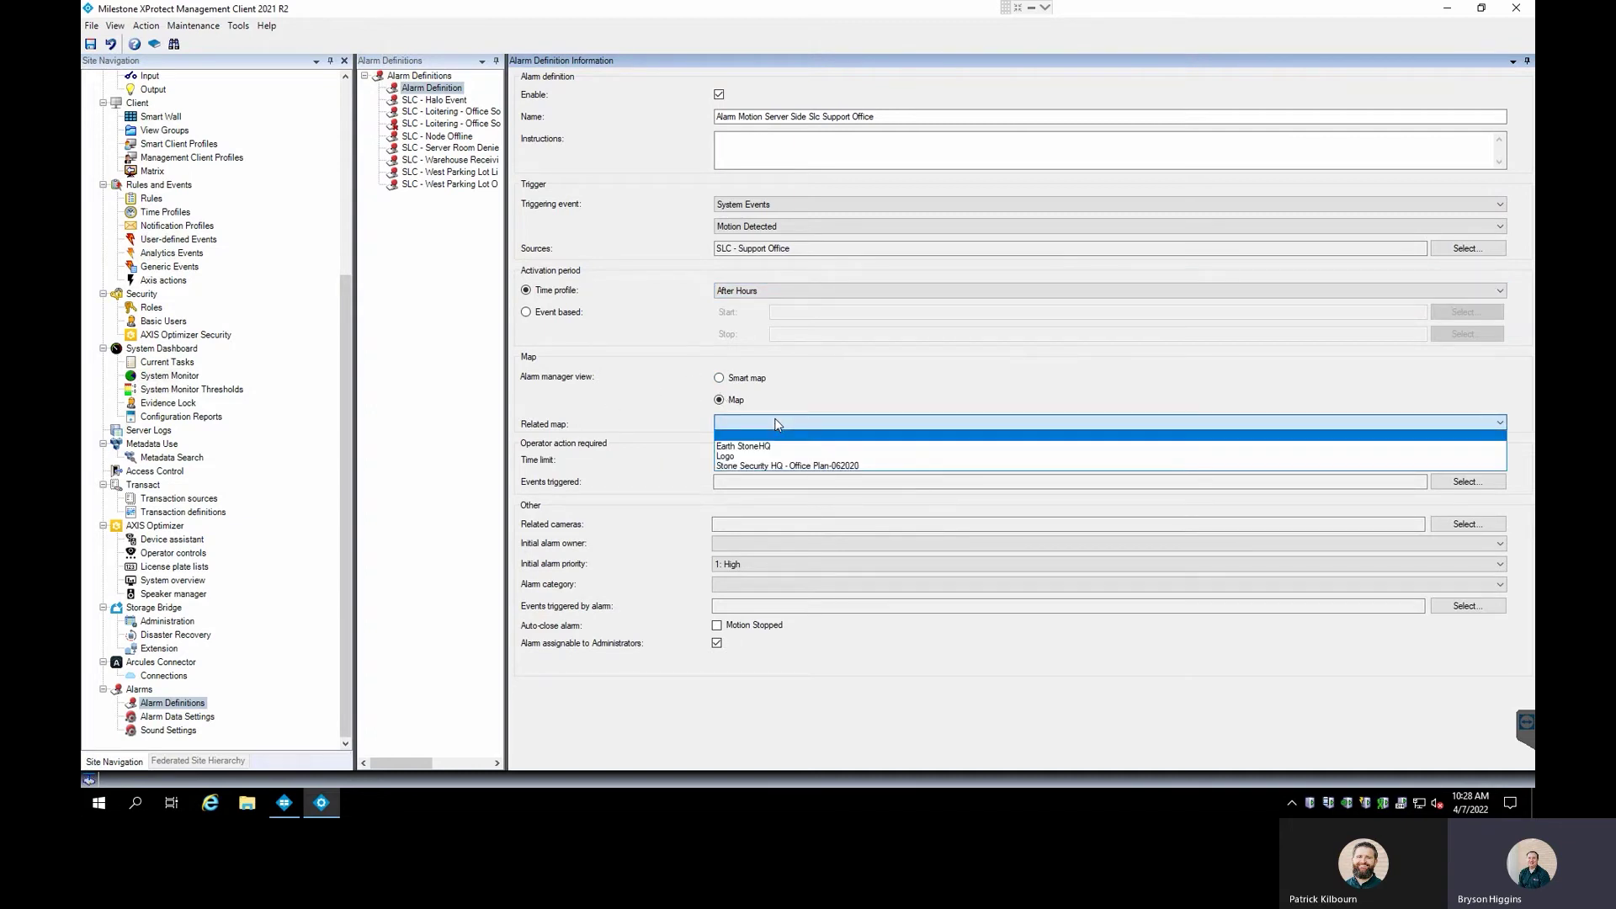
left_click(776, 466)
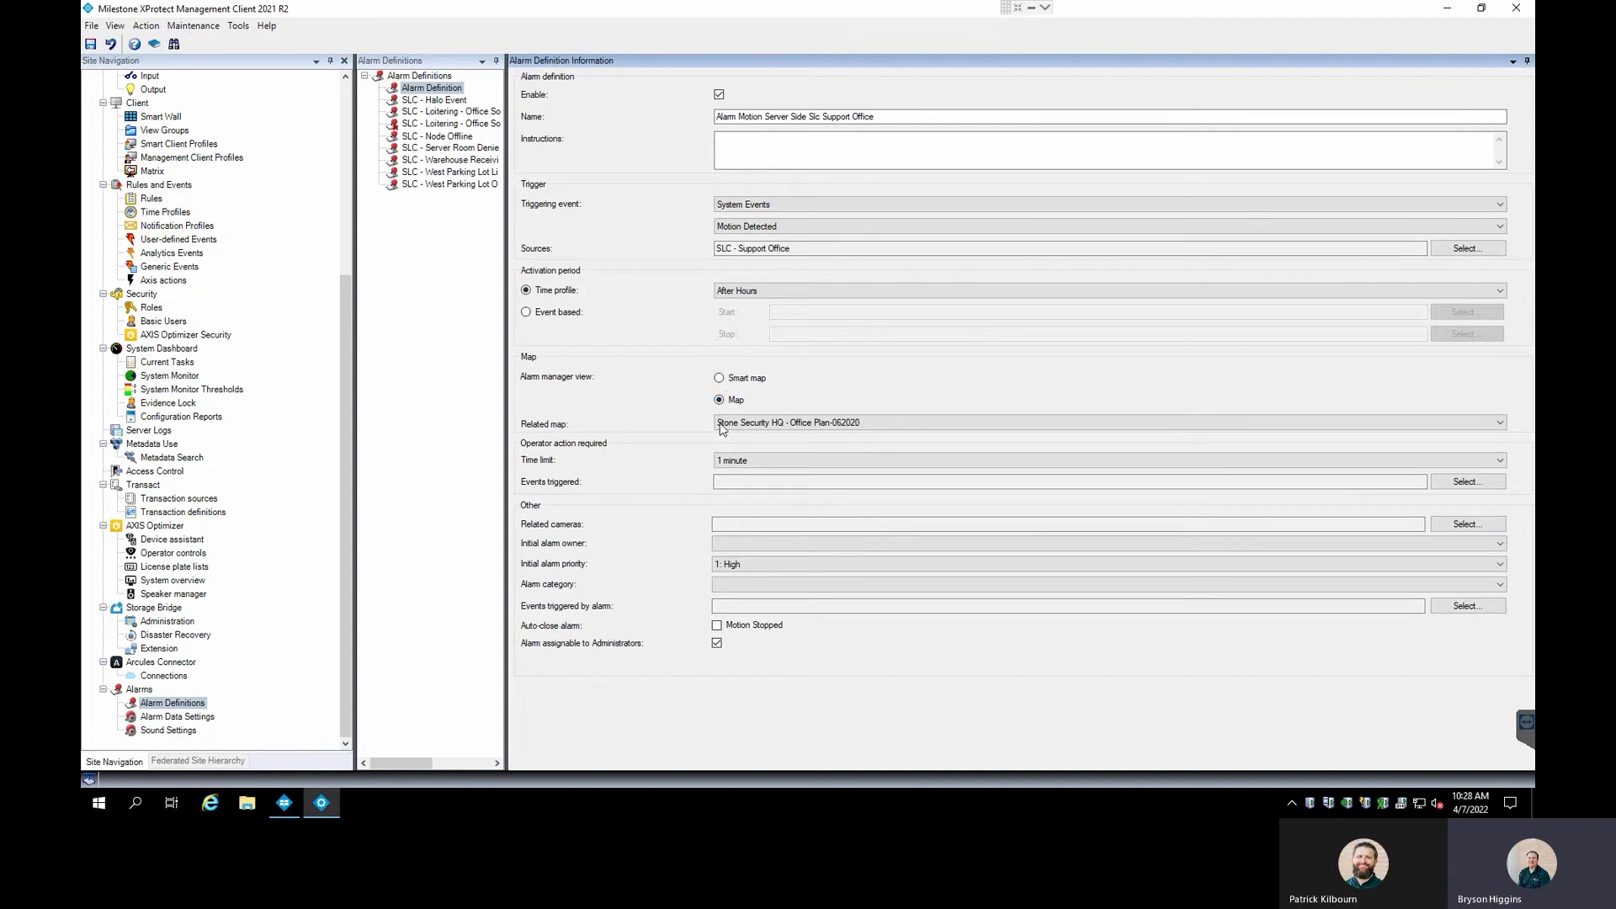
Keep the operator time limit at 1 minute and assign a stonead domain user as the initial alarm owner.
left_click(754, 460)
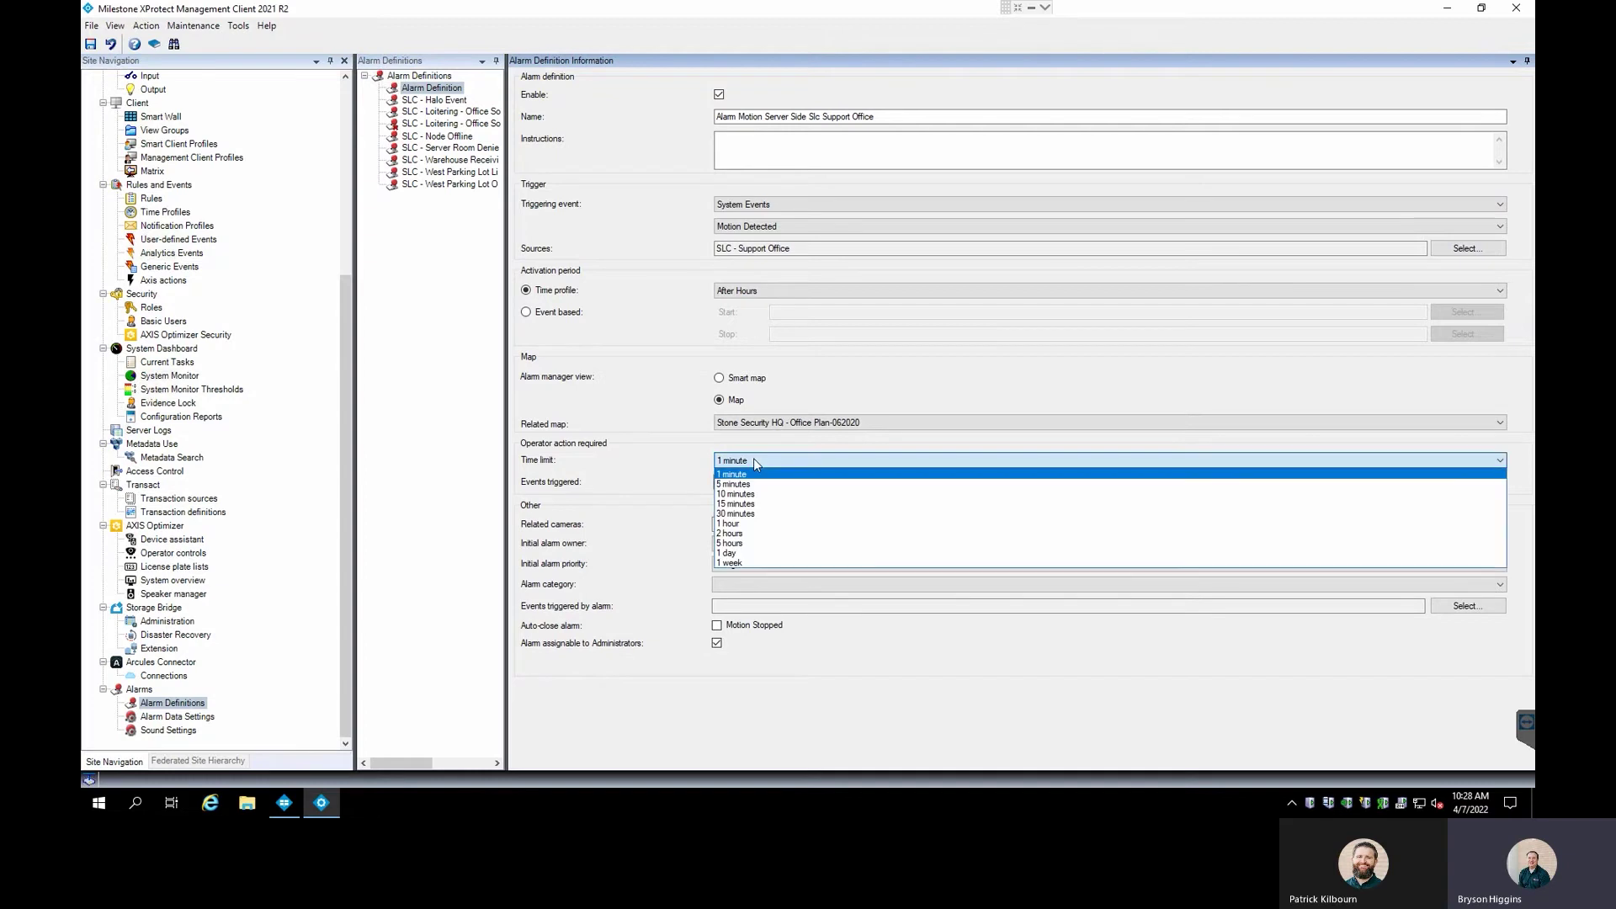
left_click(754, 460)
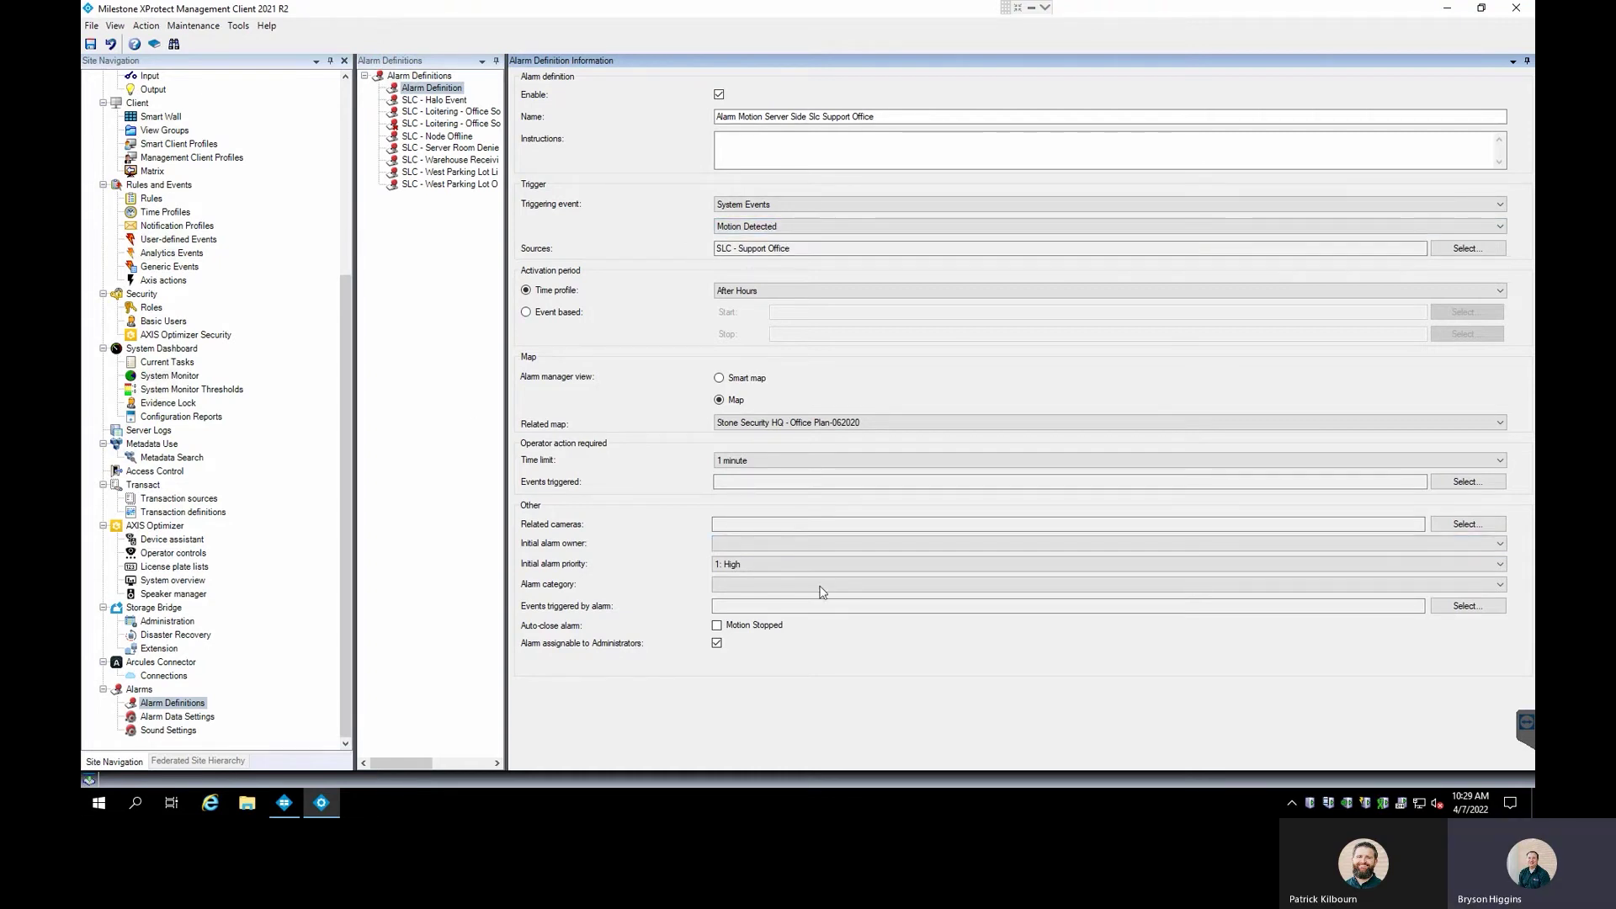
left_click(754, 546)
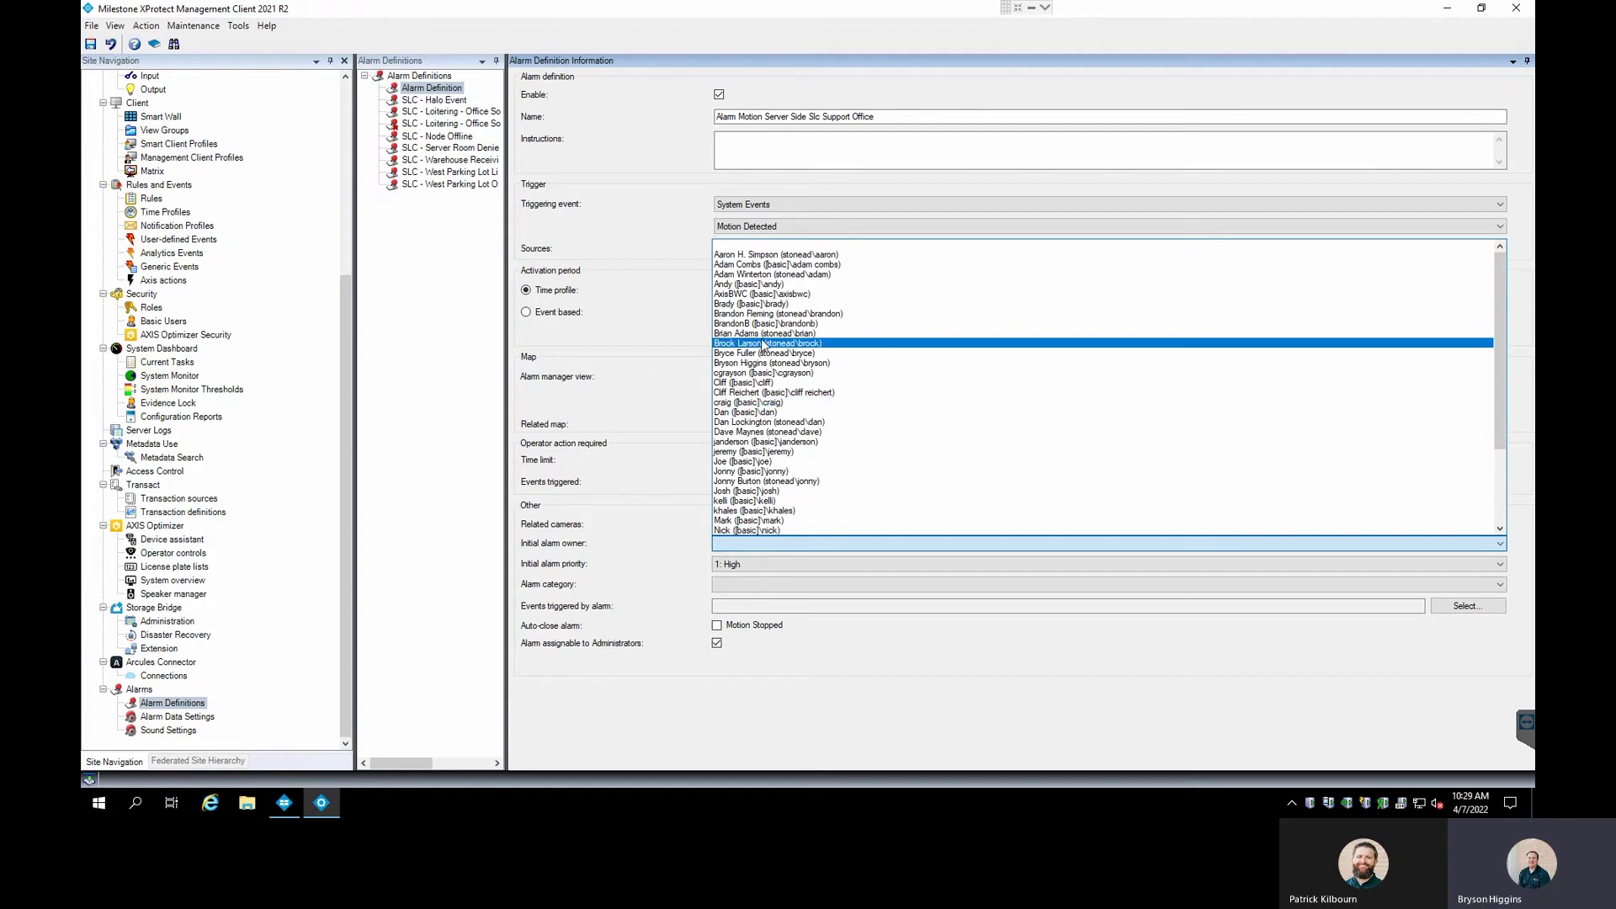
left_click(756, 362)
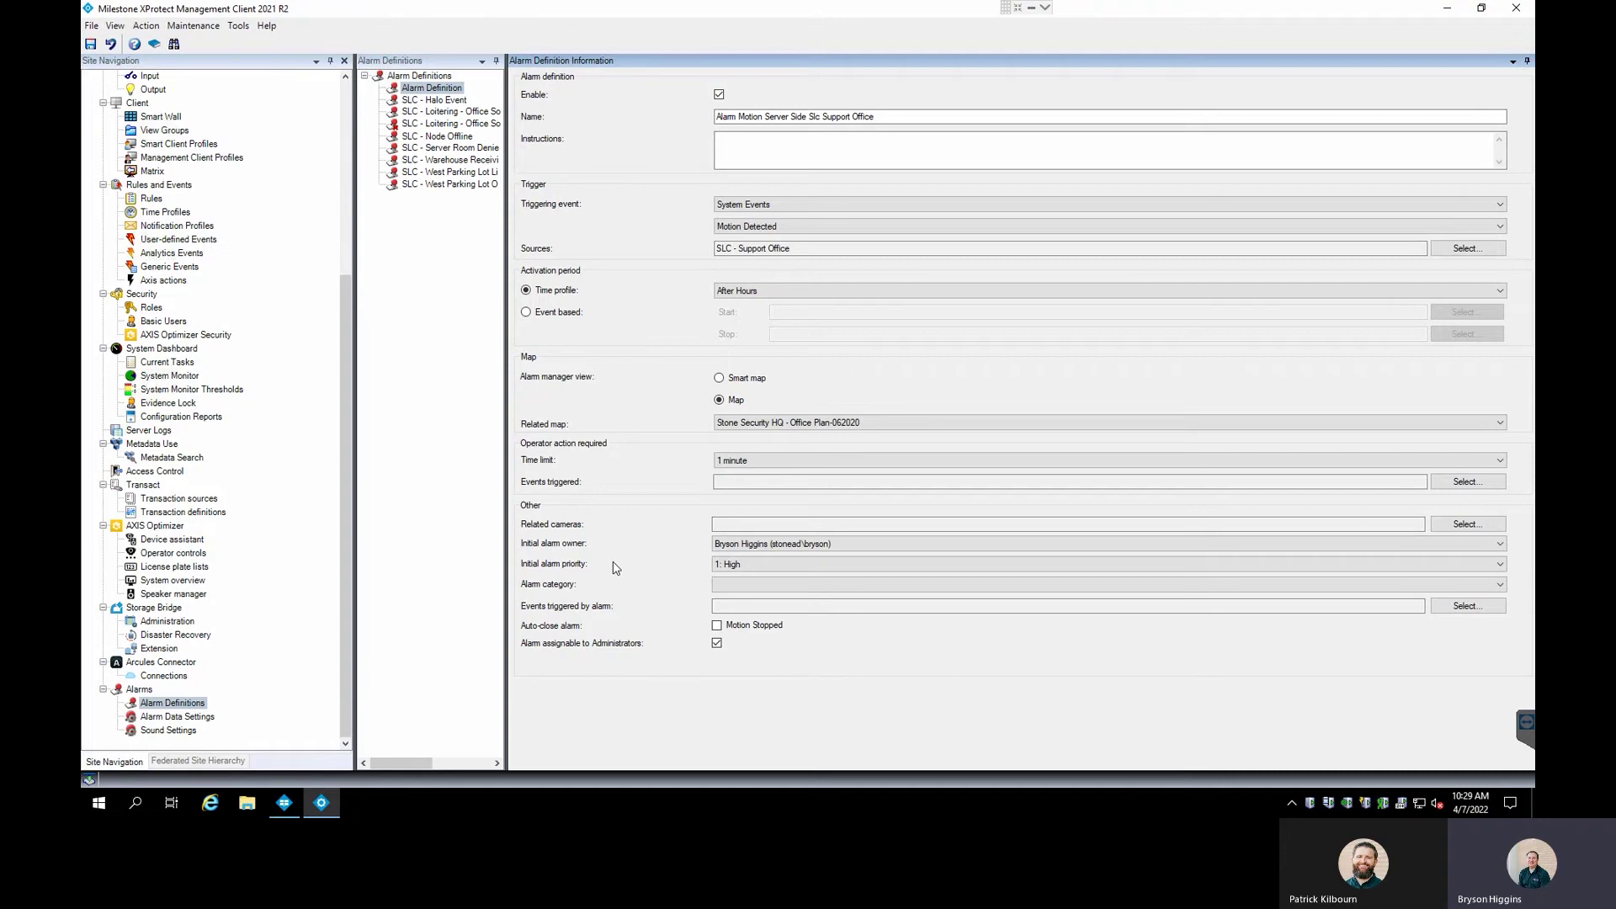
Clear the initial alarm owner by choosing the blank entry.
left_click(776, 544)
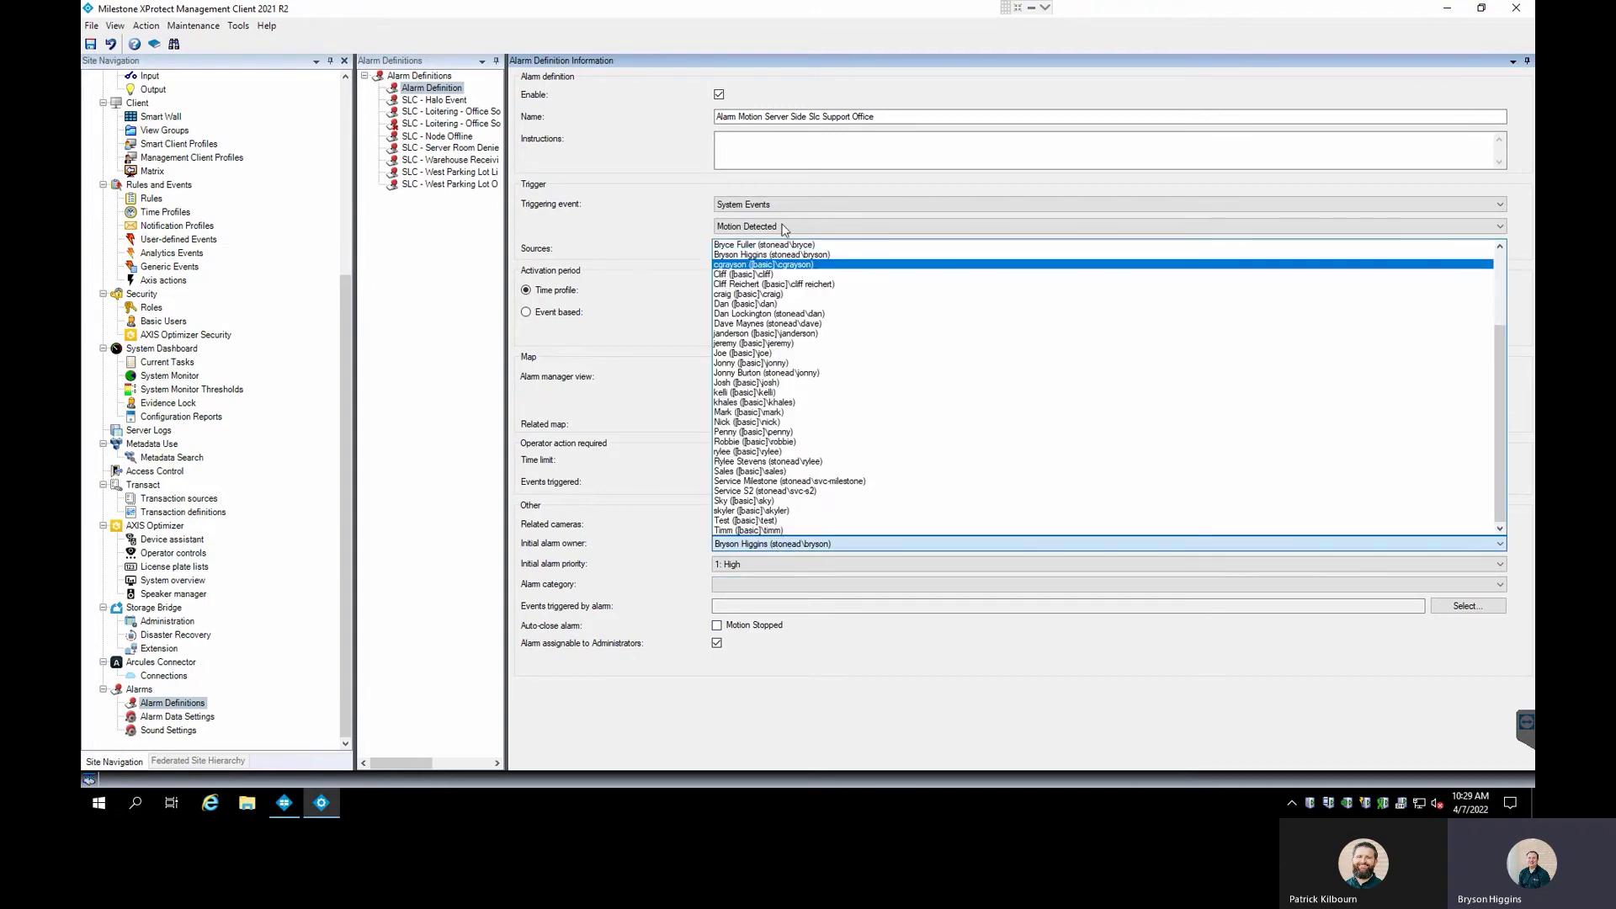
scroll(926, 421, "up", 4)
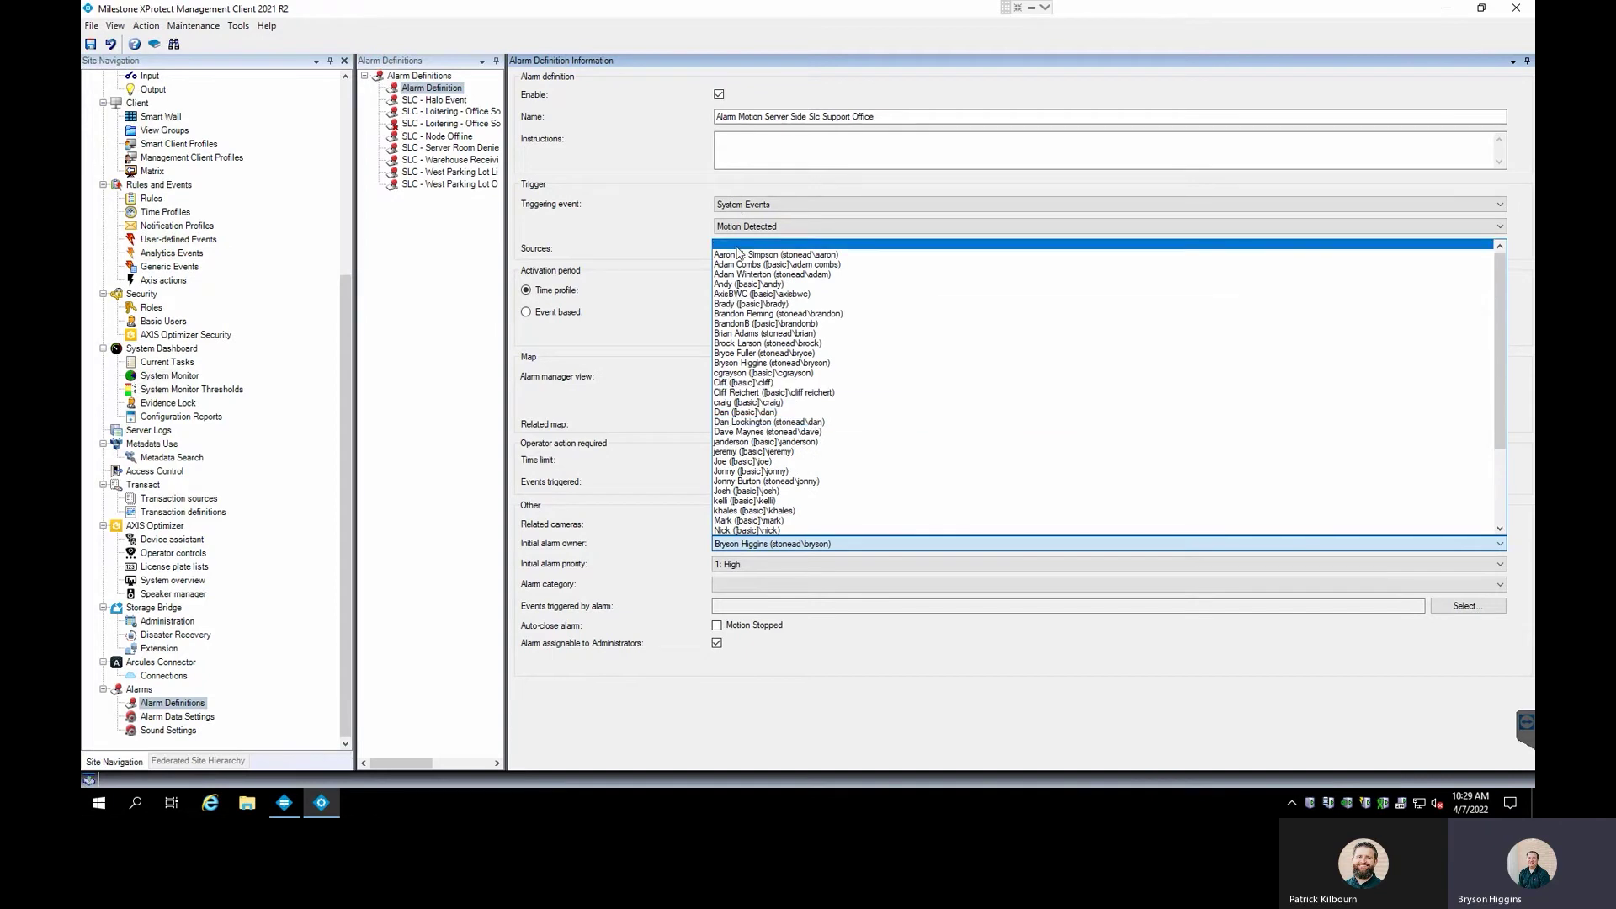
left_click(737, 246)
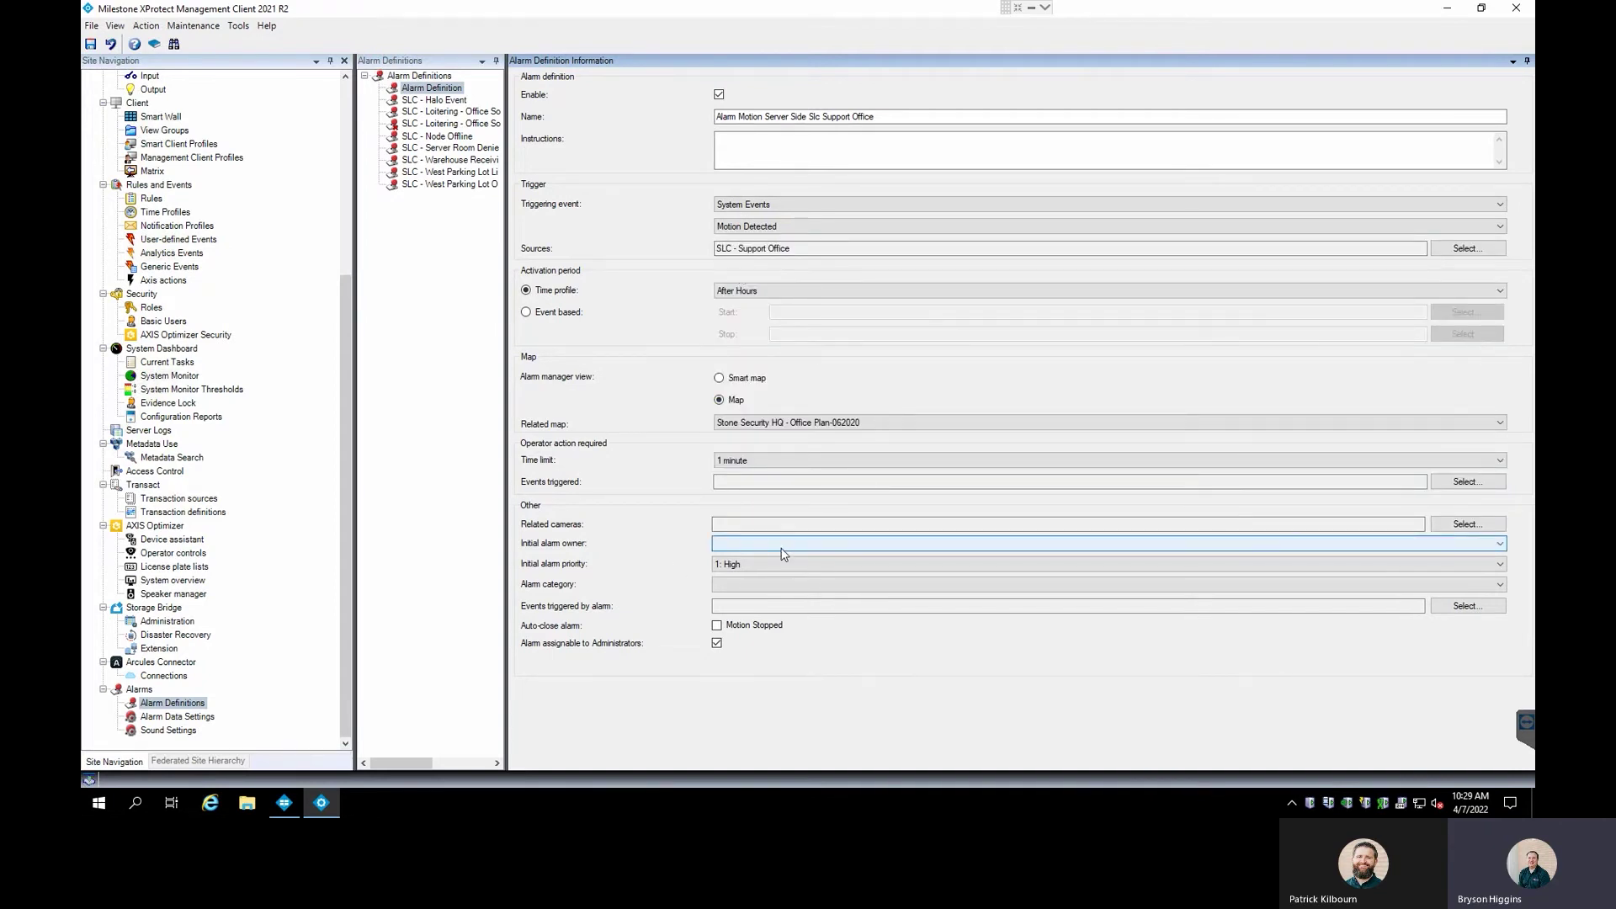
Assign the same domain user as initial alarm owner again, with initial priority 1: High and a blank alarm category.
left_click(783, 553)
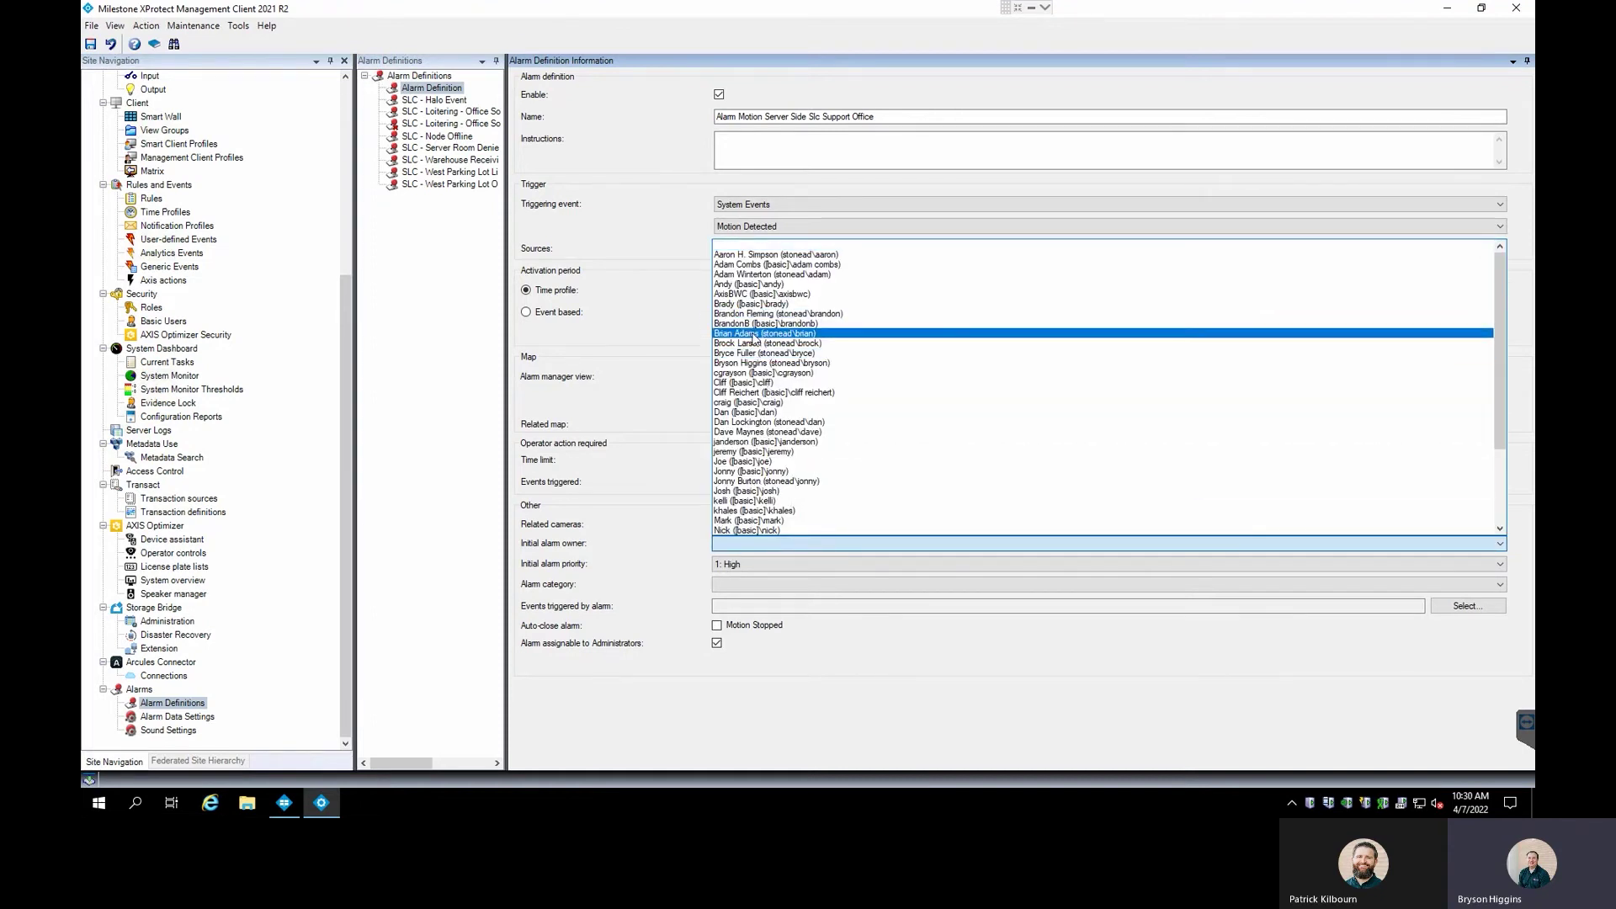
left_click(762, 363)
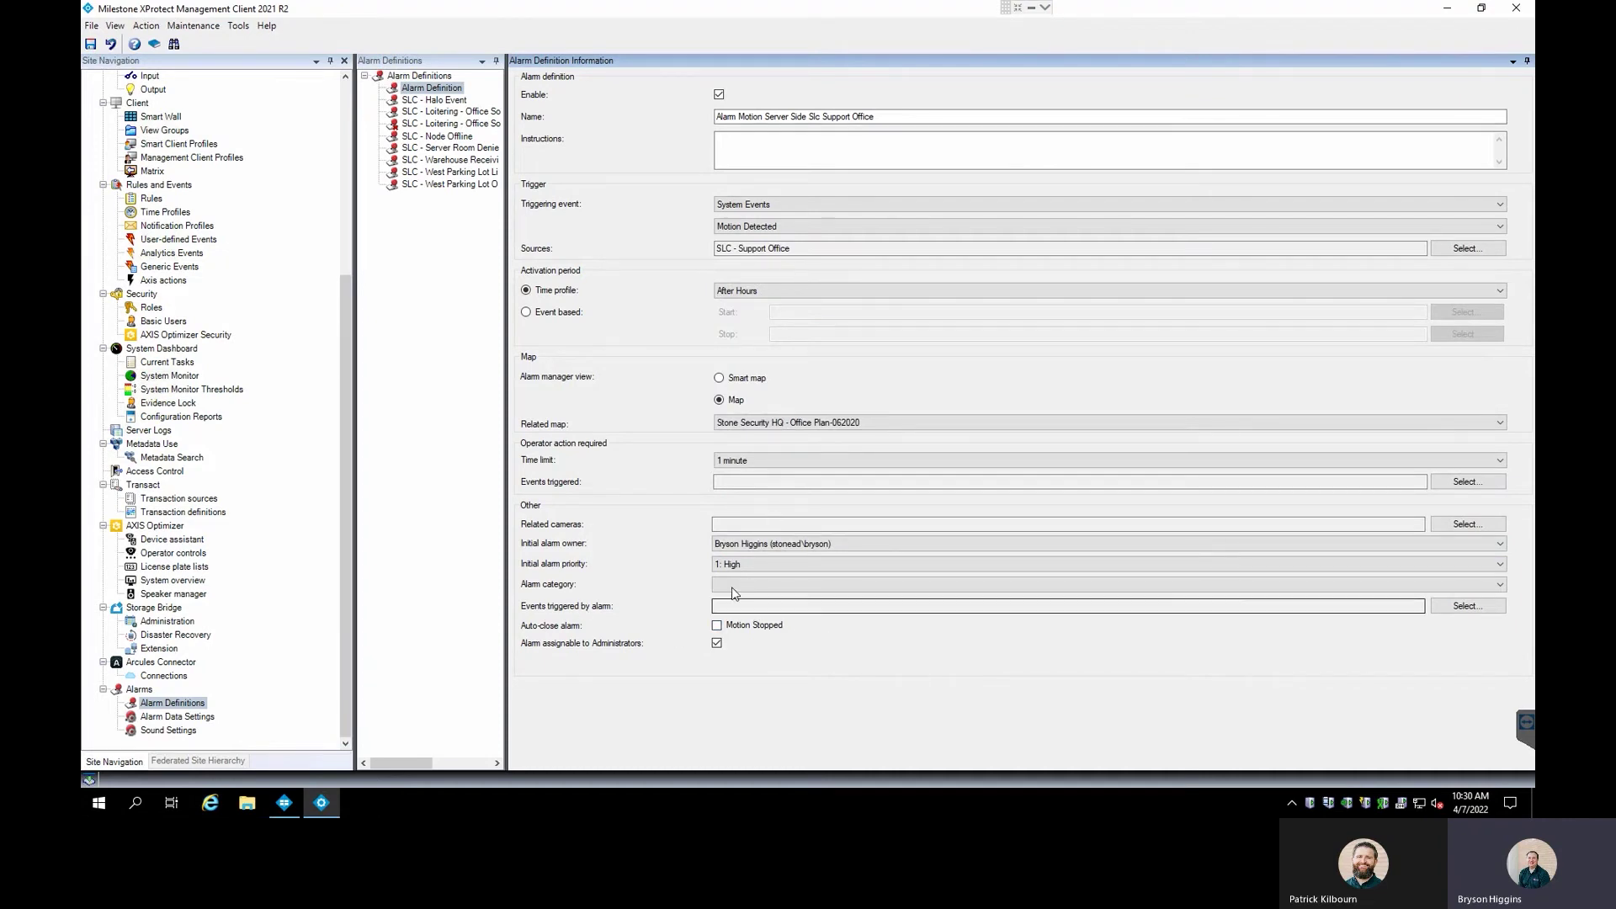
left_click(776, 570)
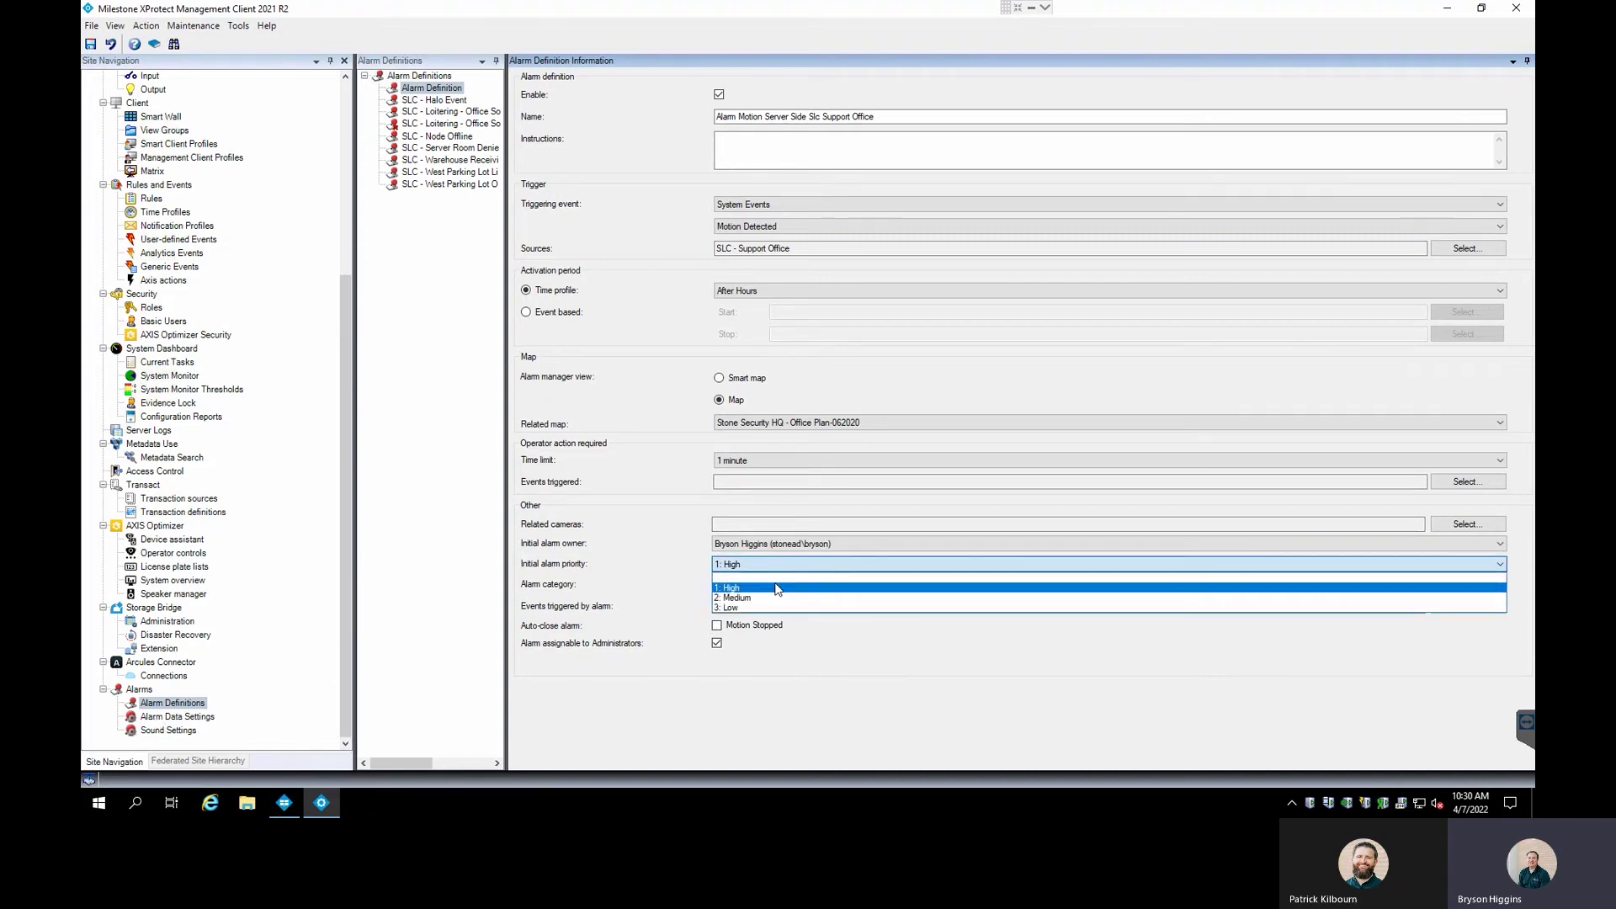
left_click(771, 589)
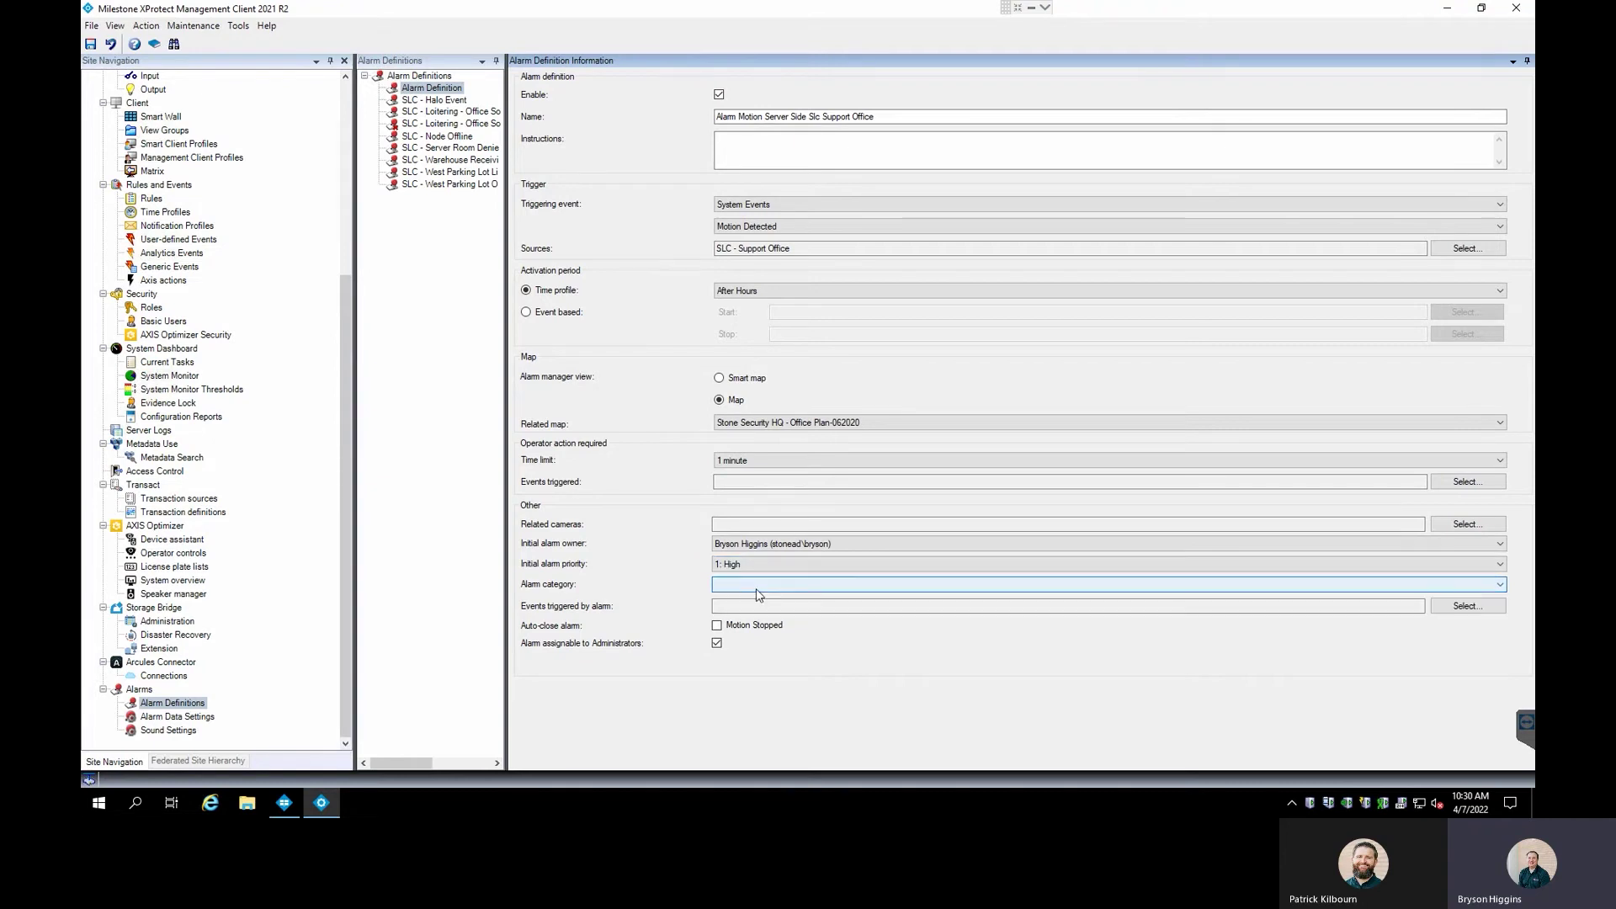
left_click(793, 588)
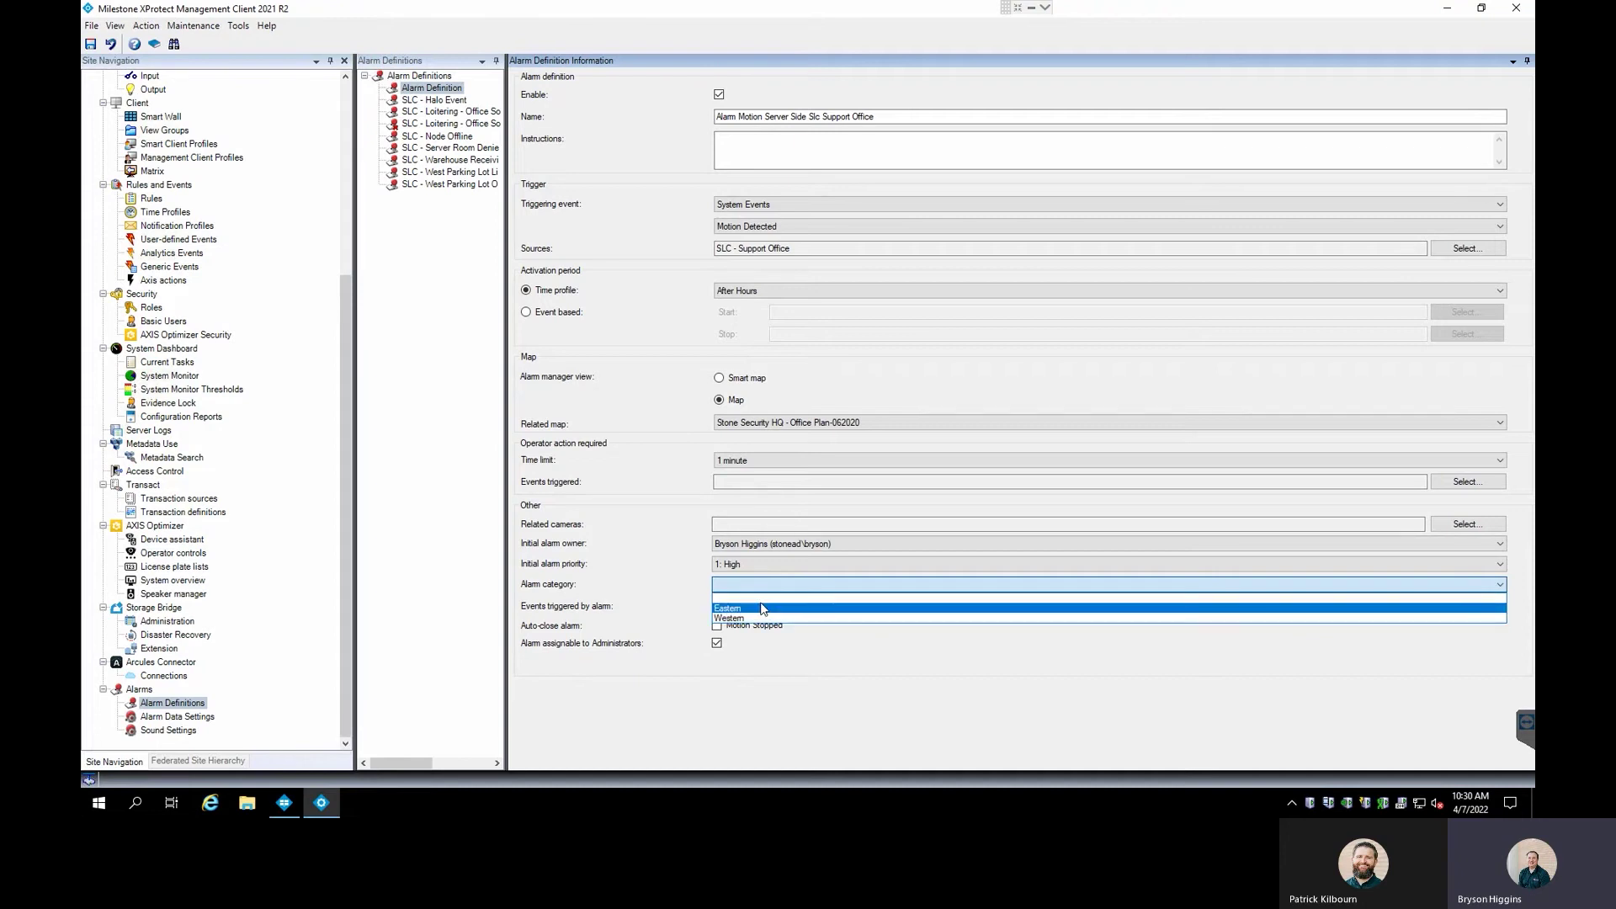
left_click(761, 598)
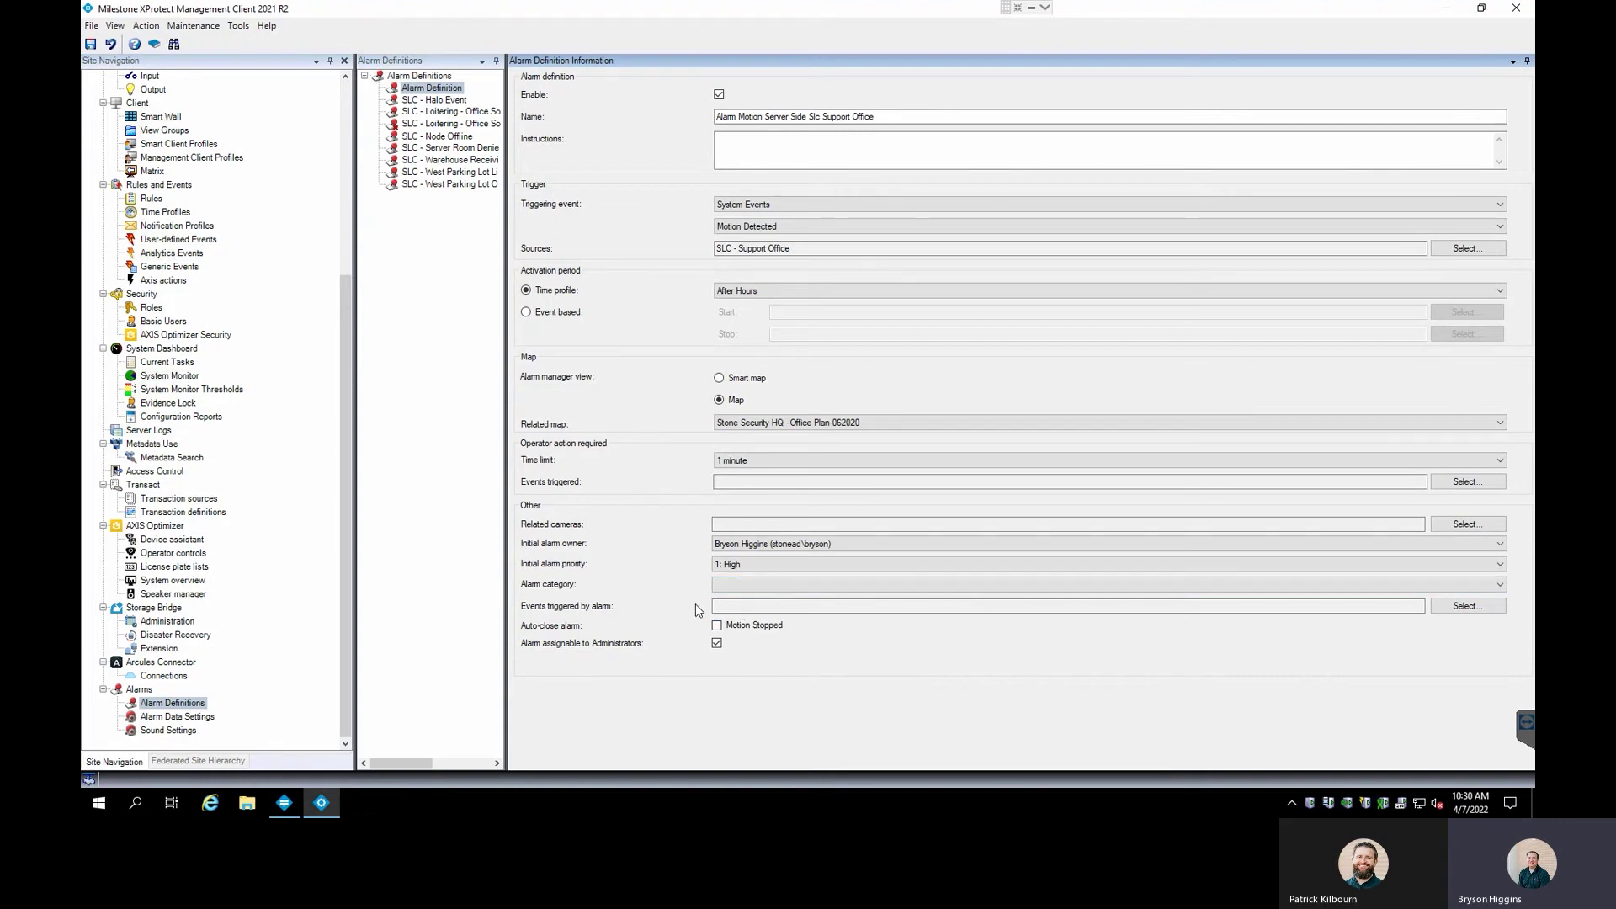
Examine the device groups and type filters available for events triggered by the alarm, and leave the selection empty.
left_click(1449, 610)
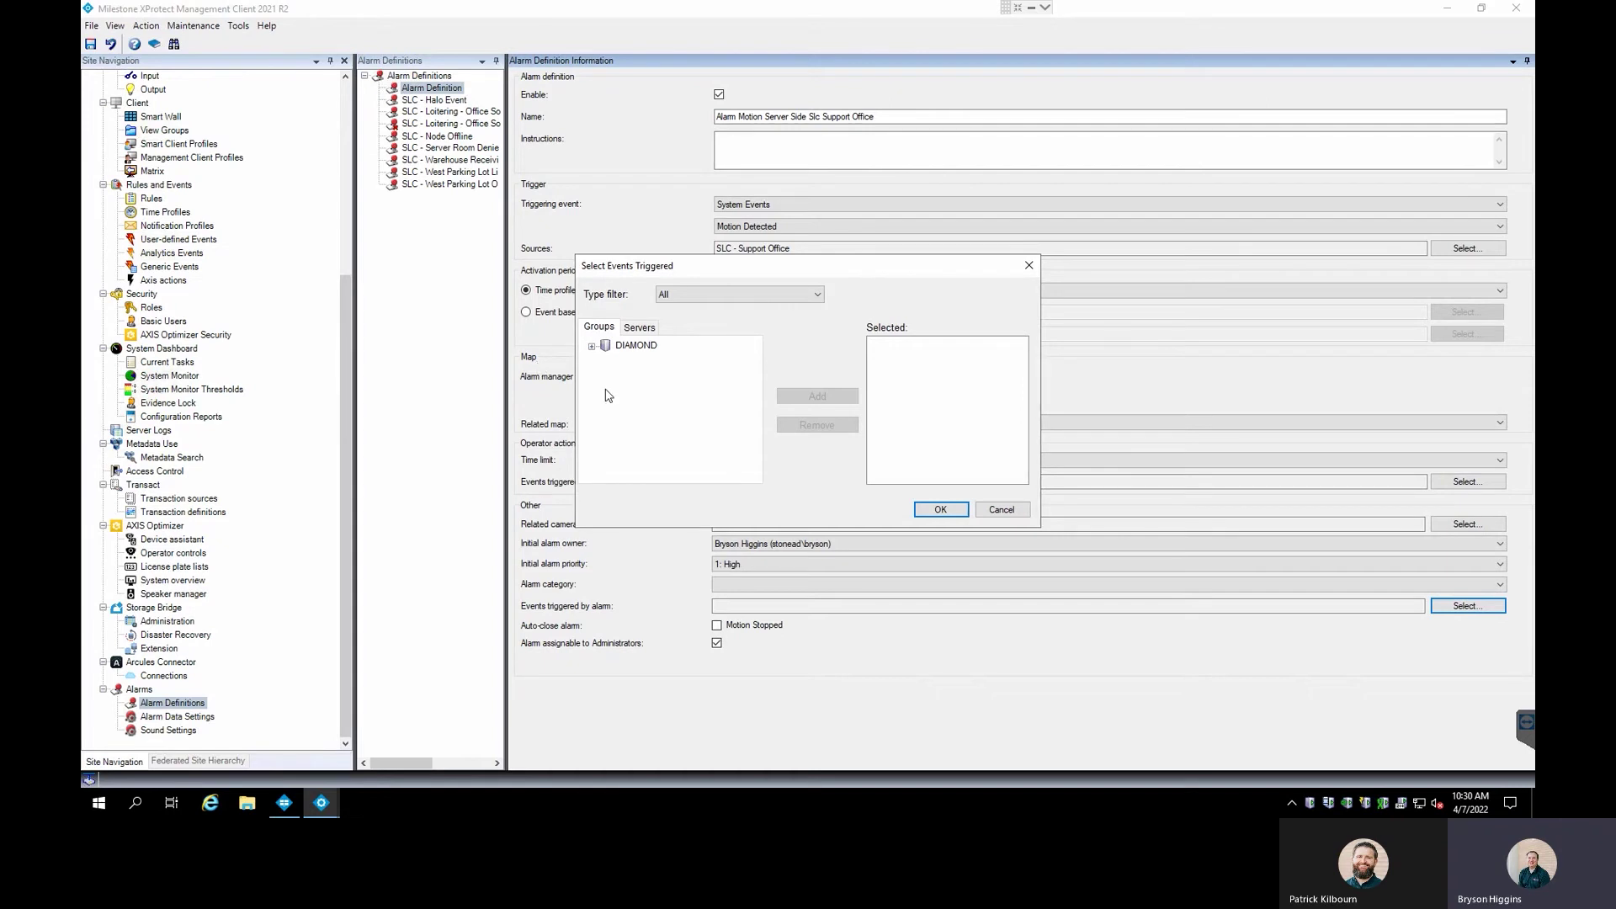
left_click(591, 346)
left_click(718, 298)
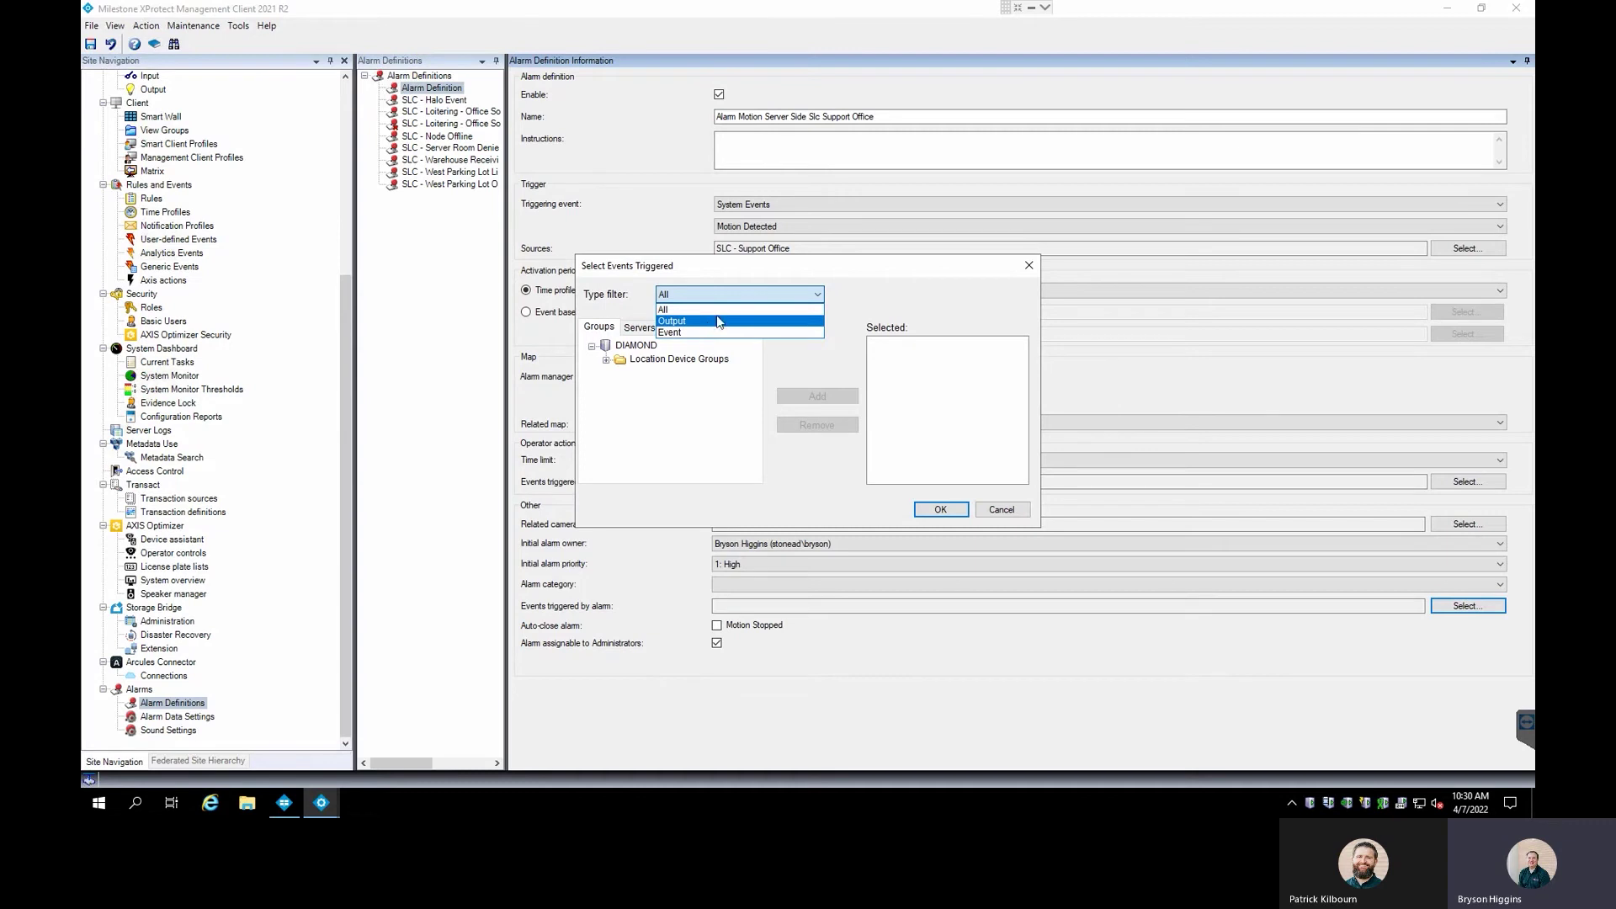
left_click(881, 301)
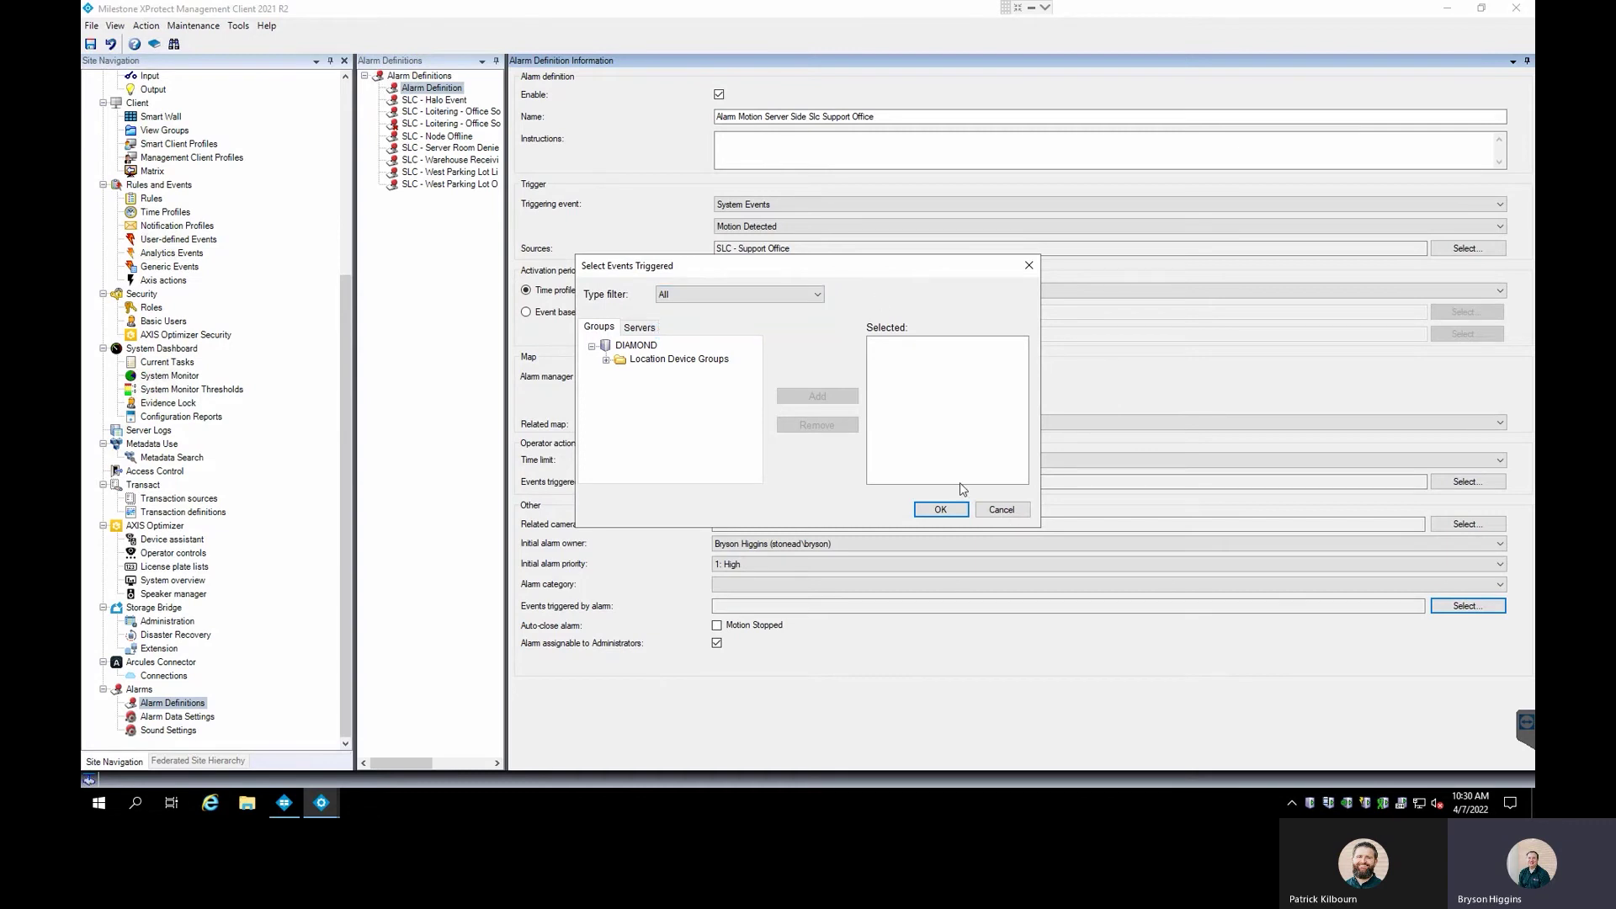
left_click(999, 509)
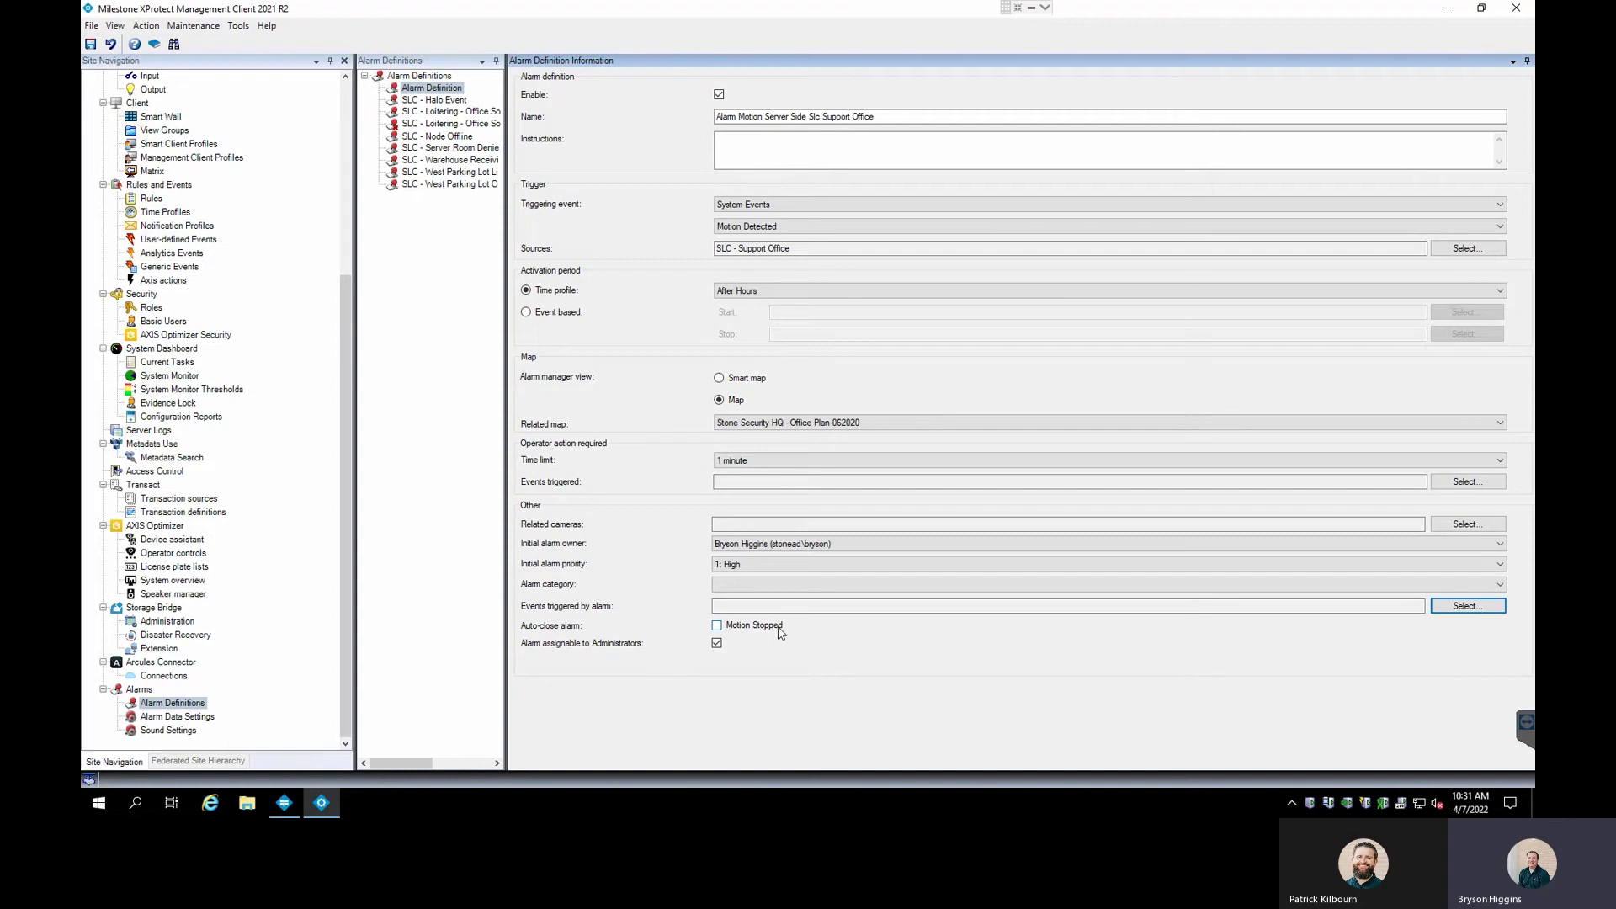
Keep Motion Detected as the triggering event and save the alarm definition.
left_click(744, 227)
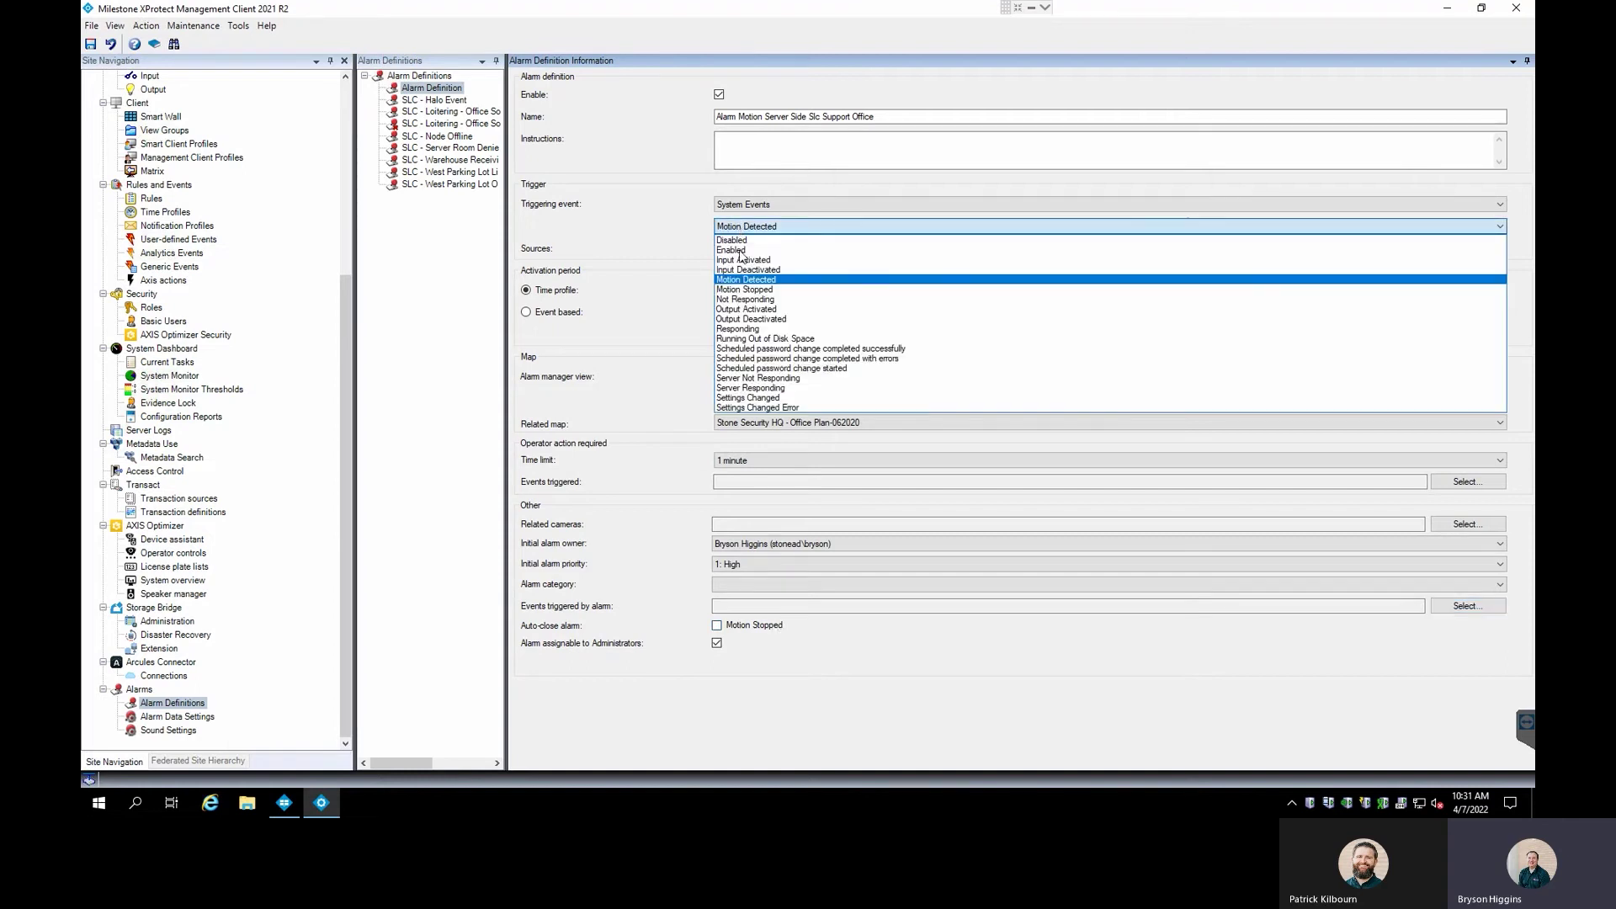
left_click(671, 248)
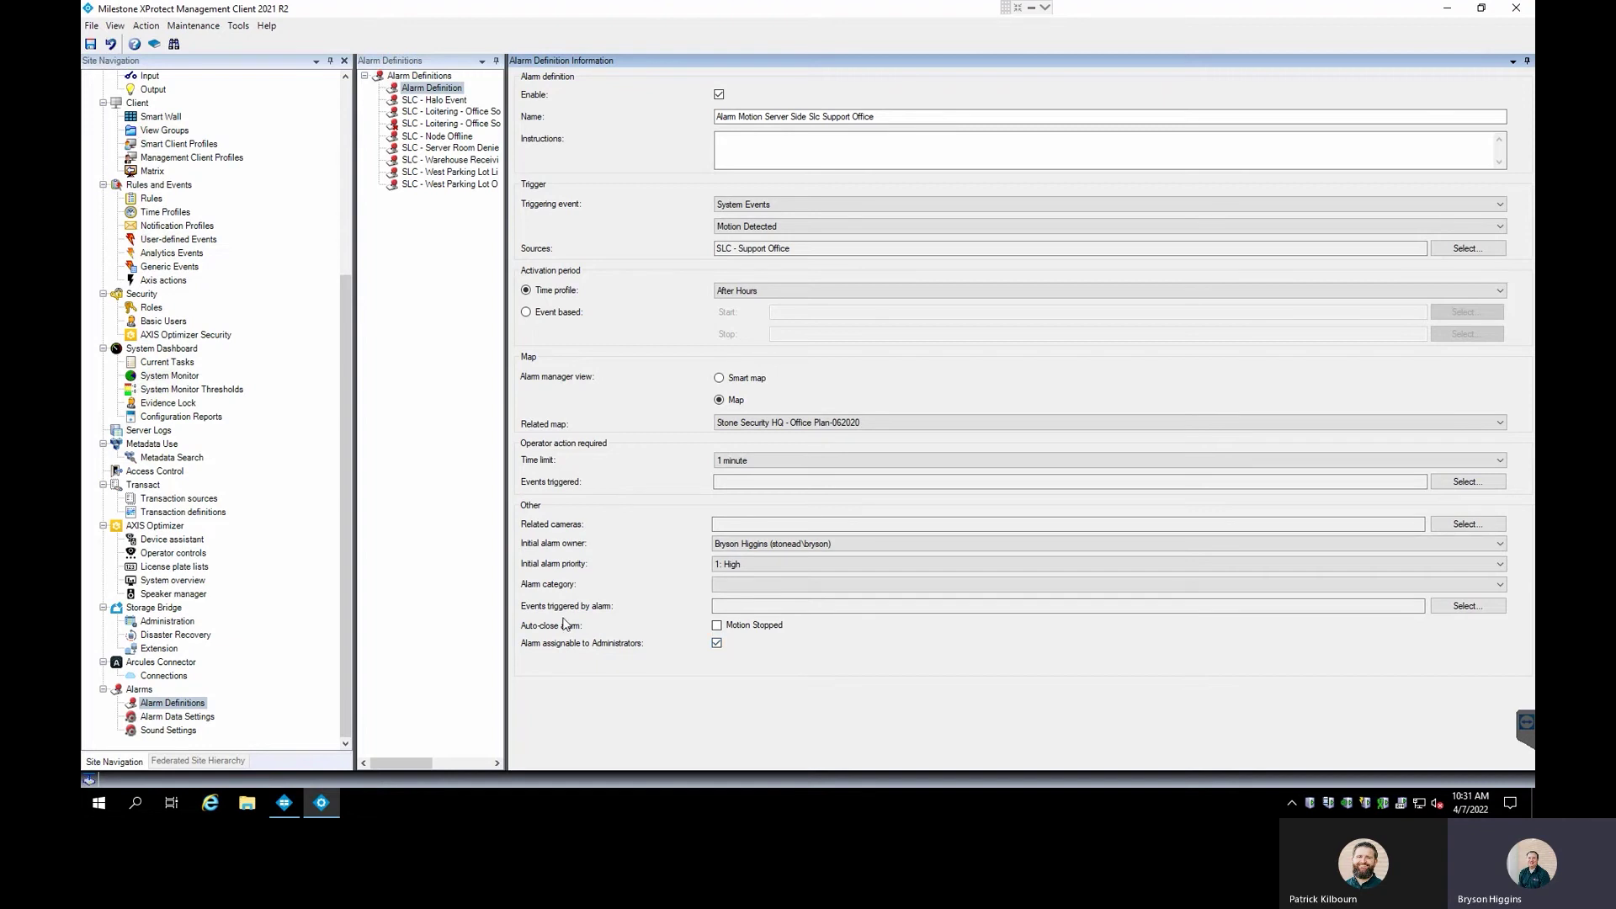
left_click(89, 45)
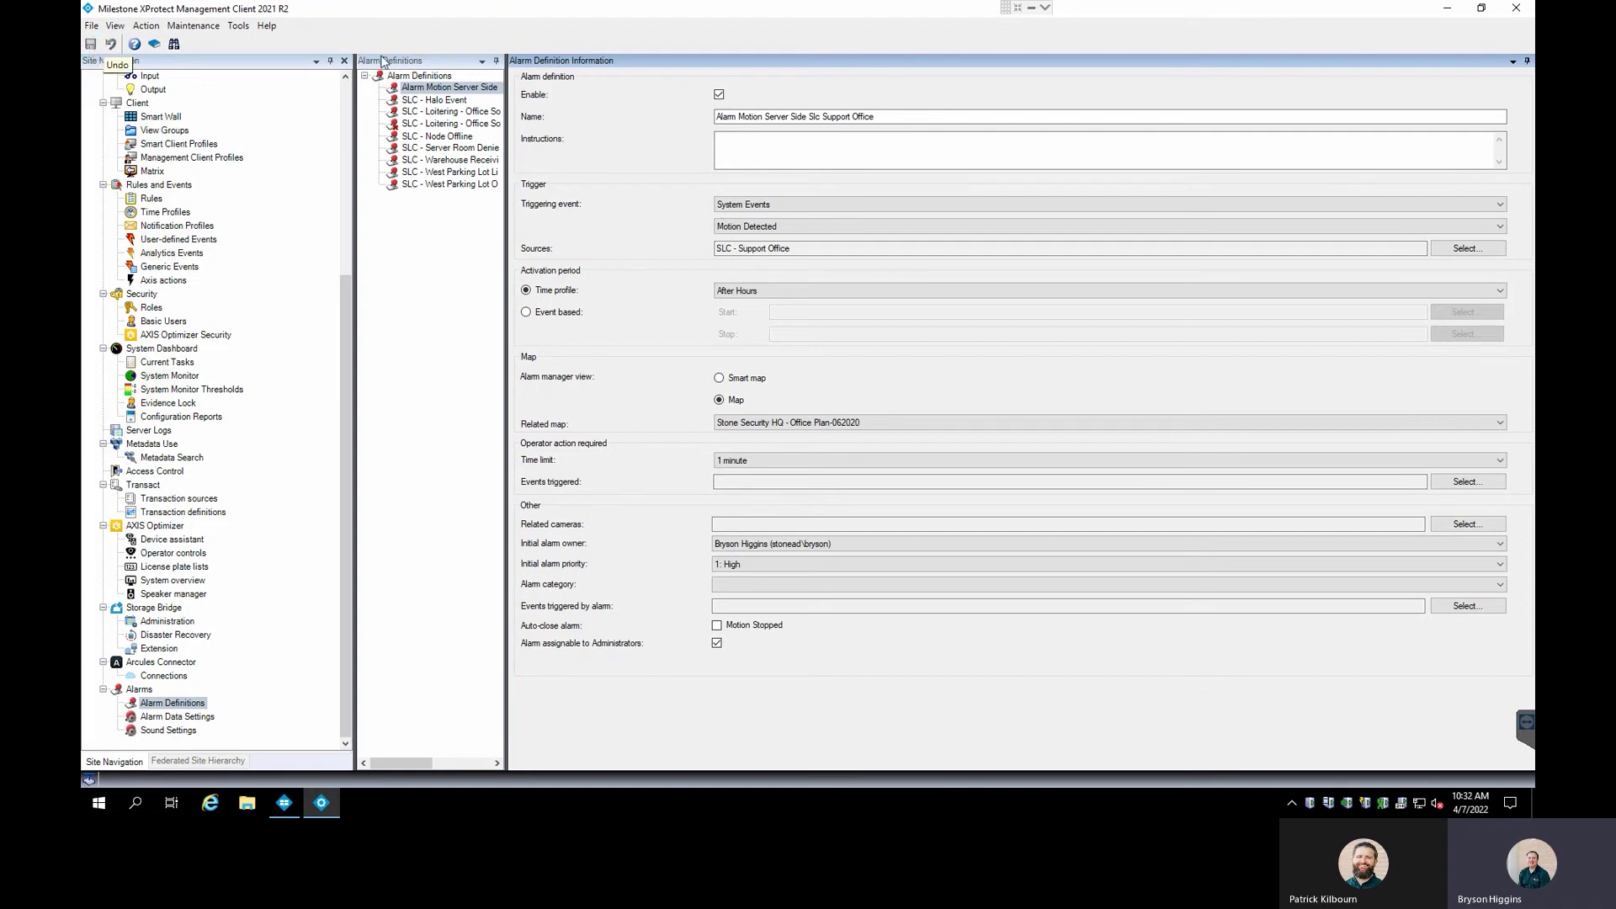
left_click(760, 164)
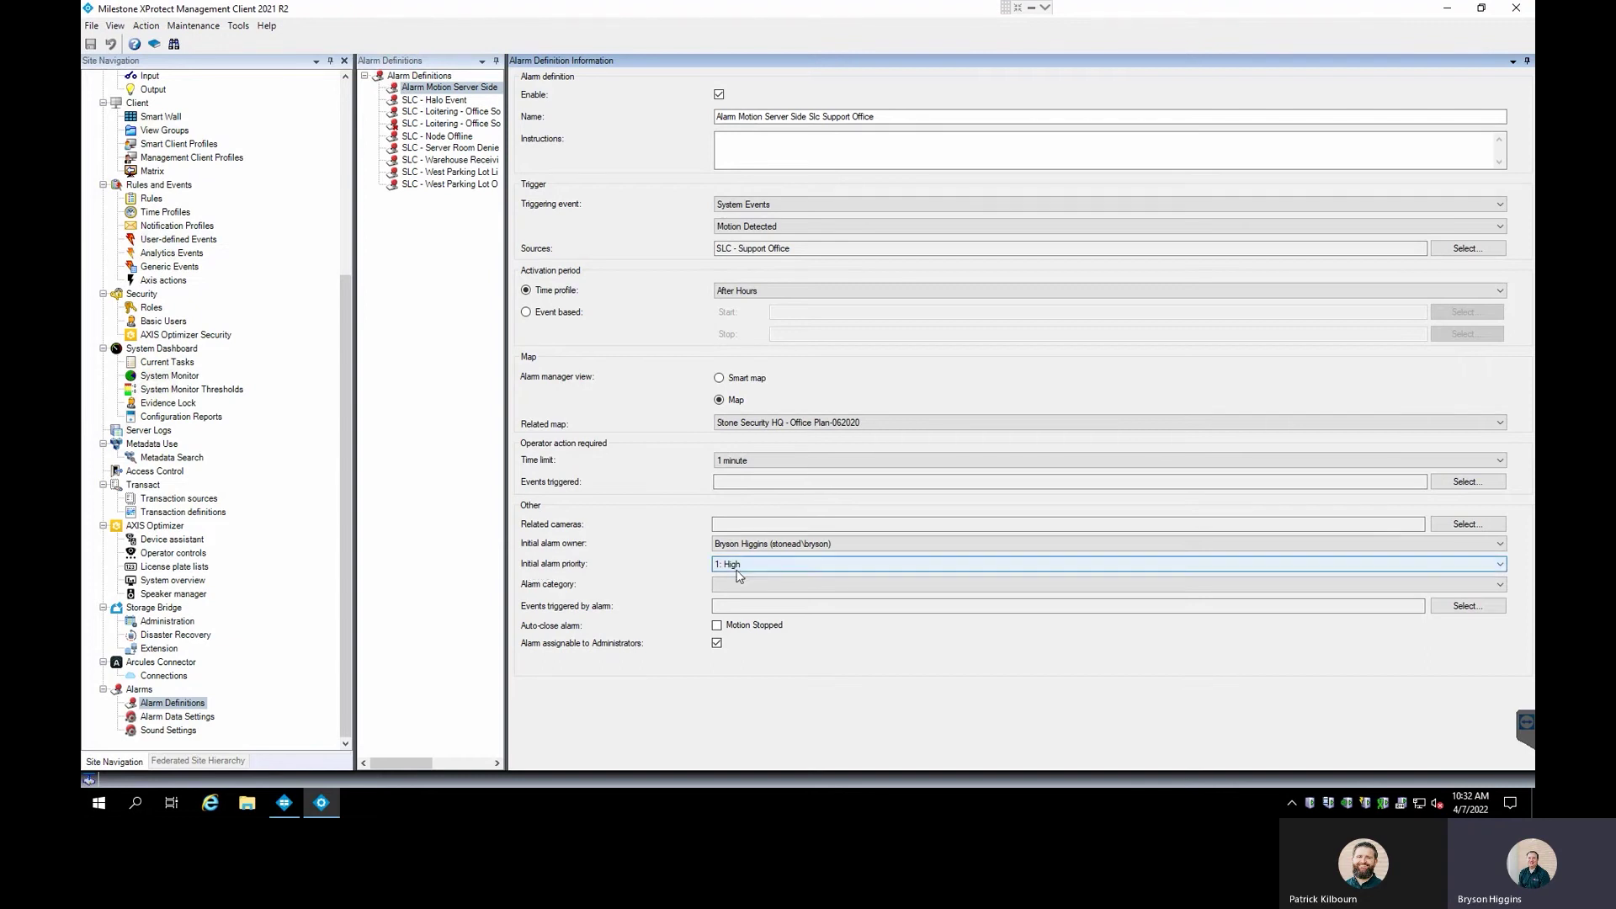
Examine the sound choices for the High priority level in the alarm data settings.
left_click(167, 720)
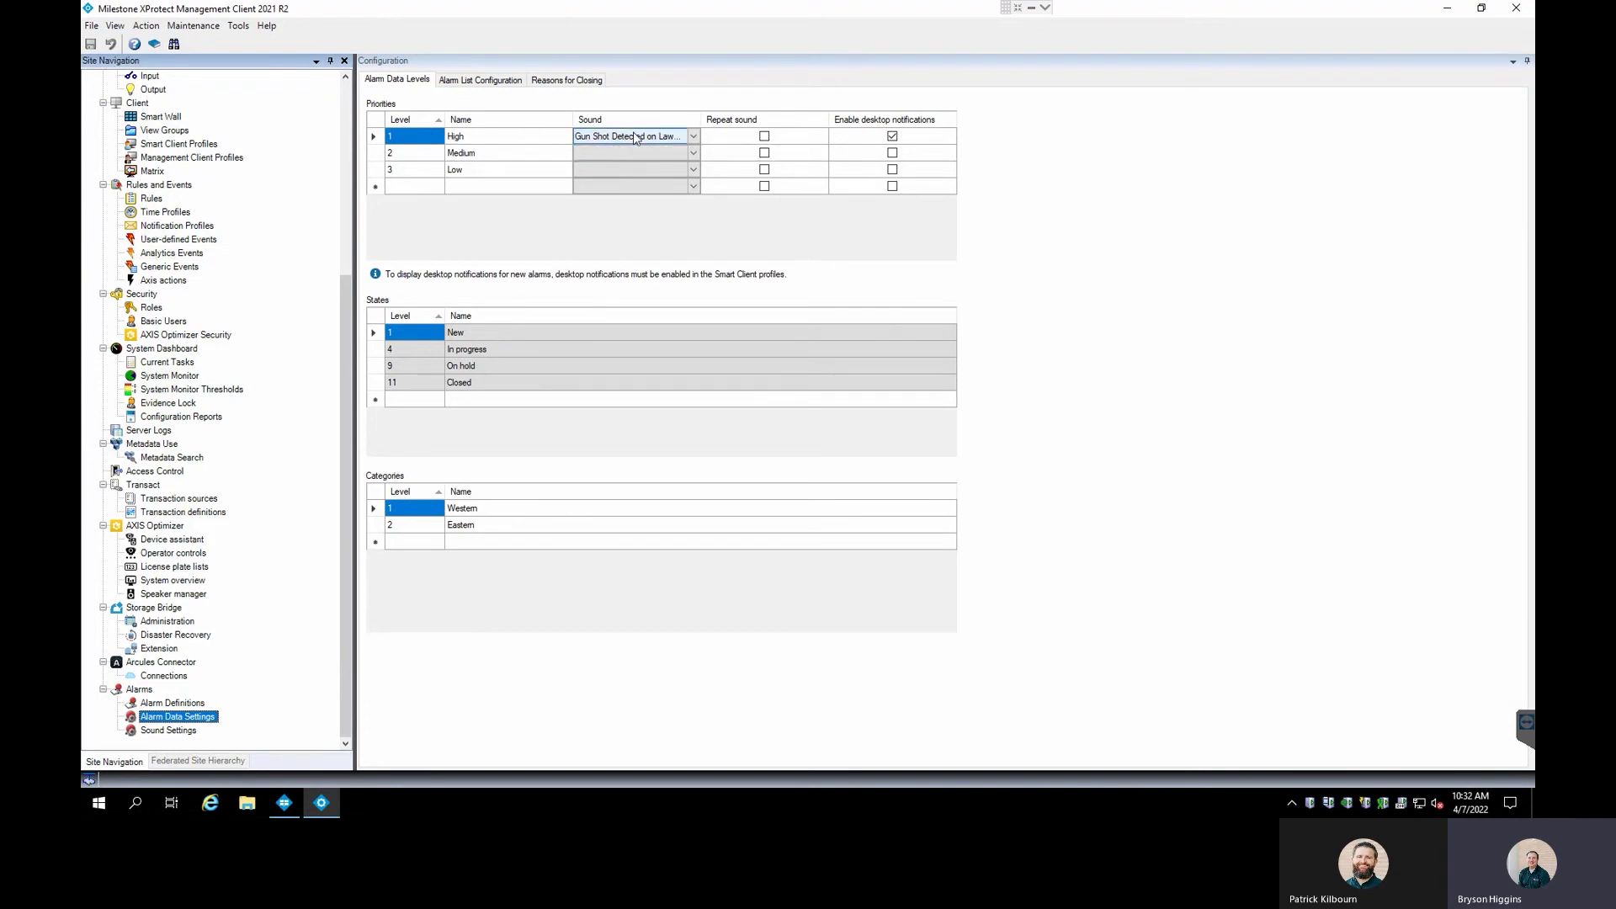
left_click(665, 137)
left_click(695, 136)
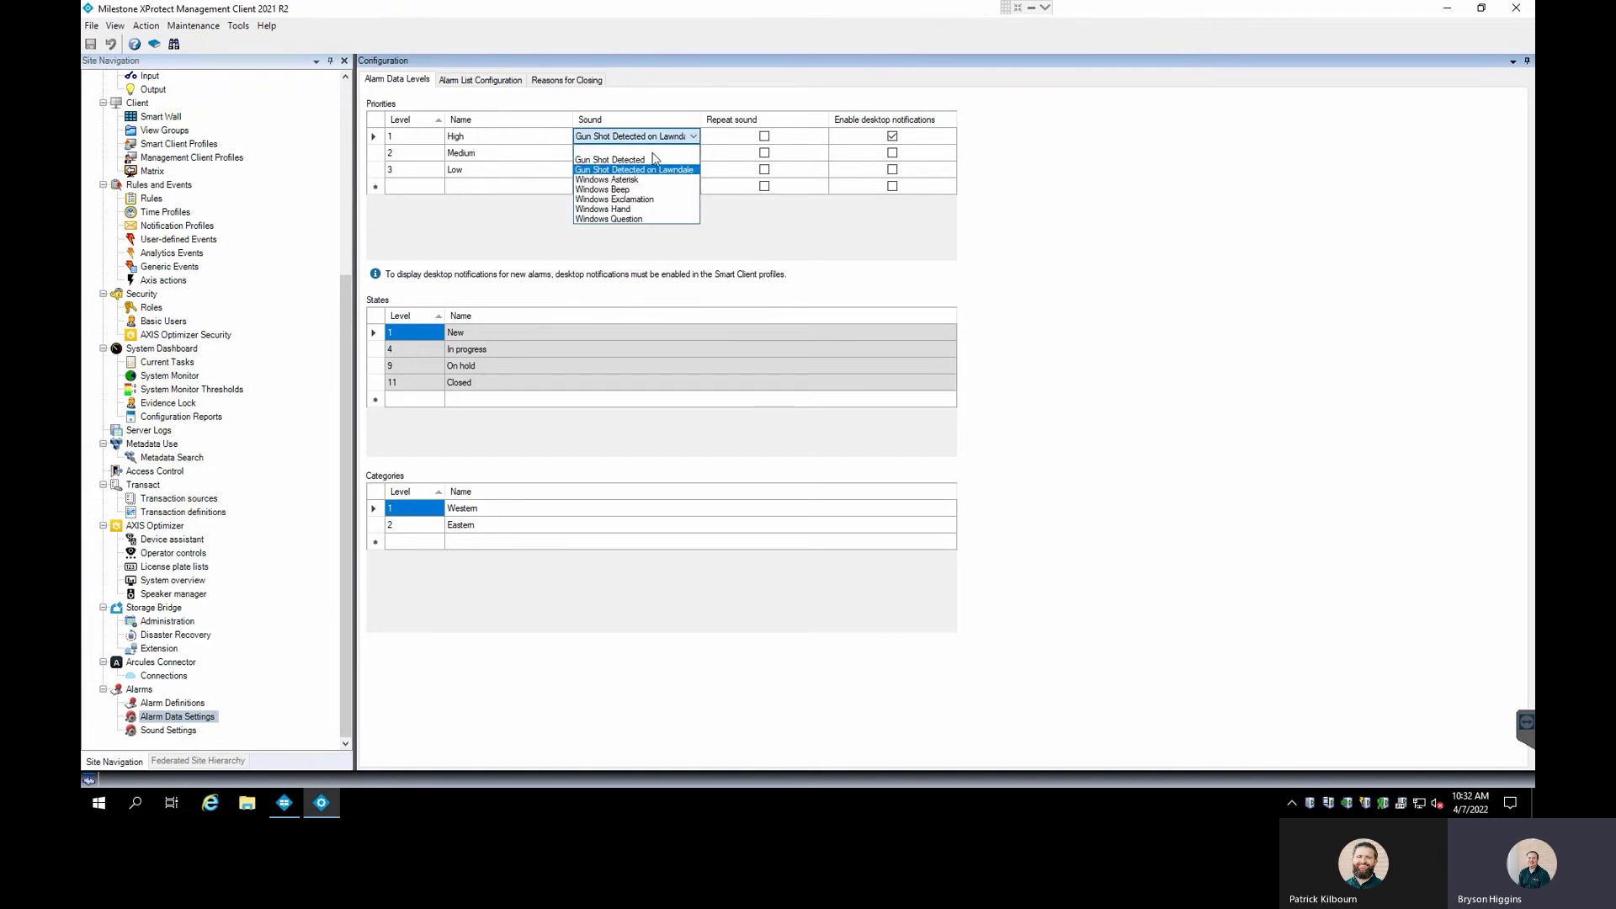
left_click(405, 228)
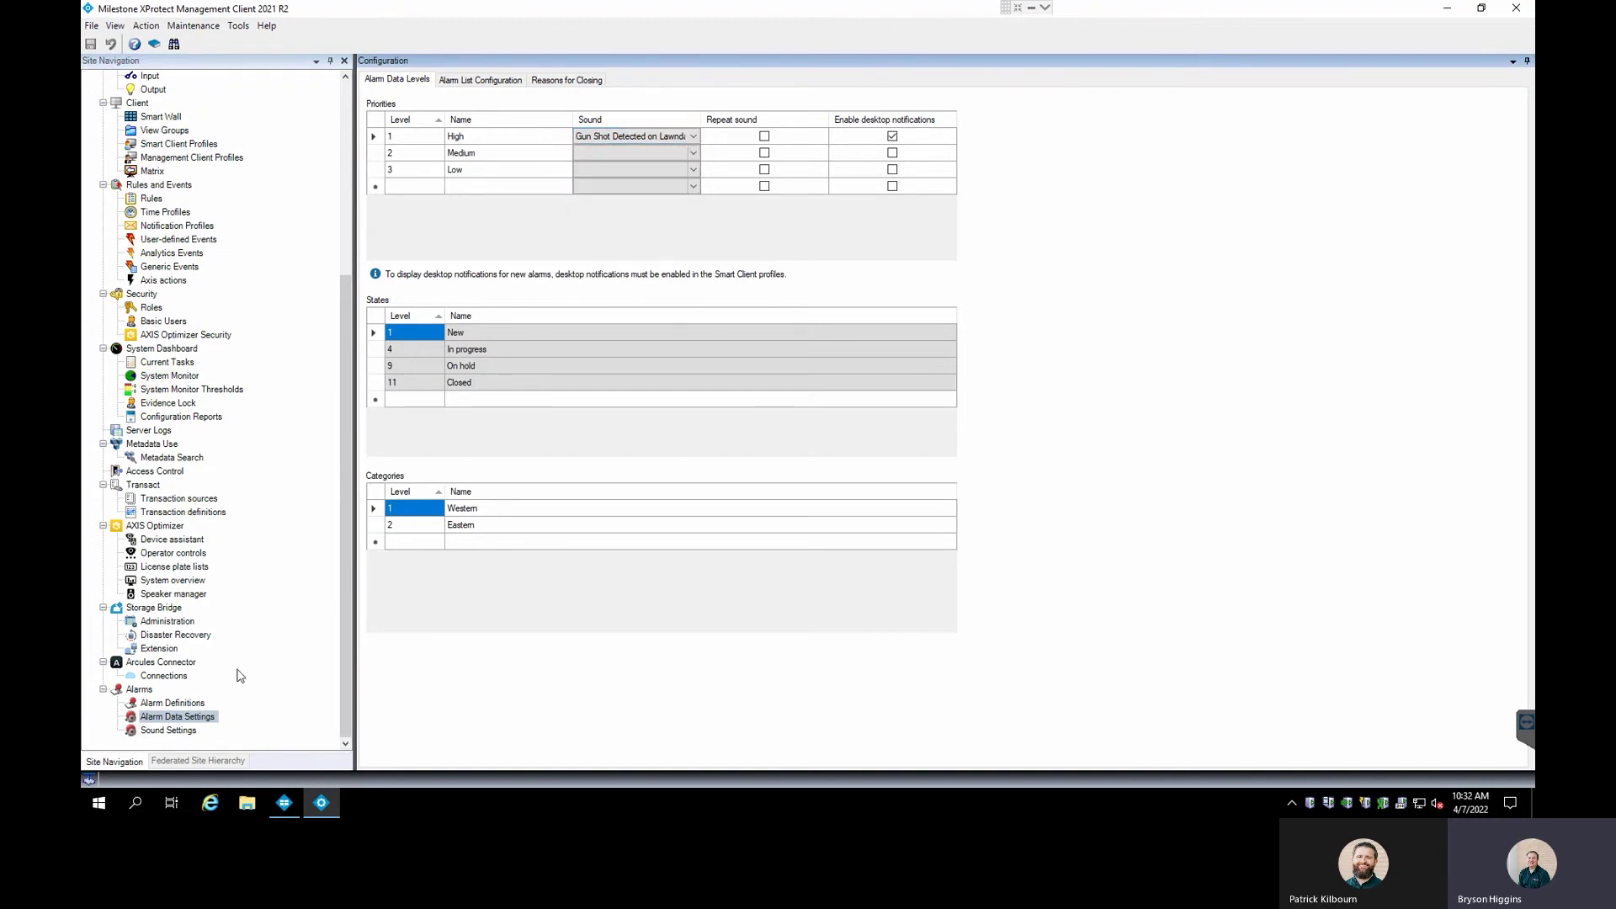
Set the support office motion alarm's initial priority to 2: Medium and save the definition.
left_click(169, 703)
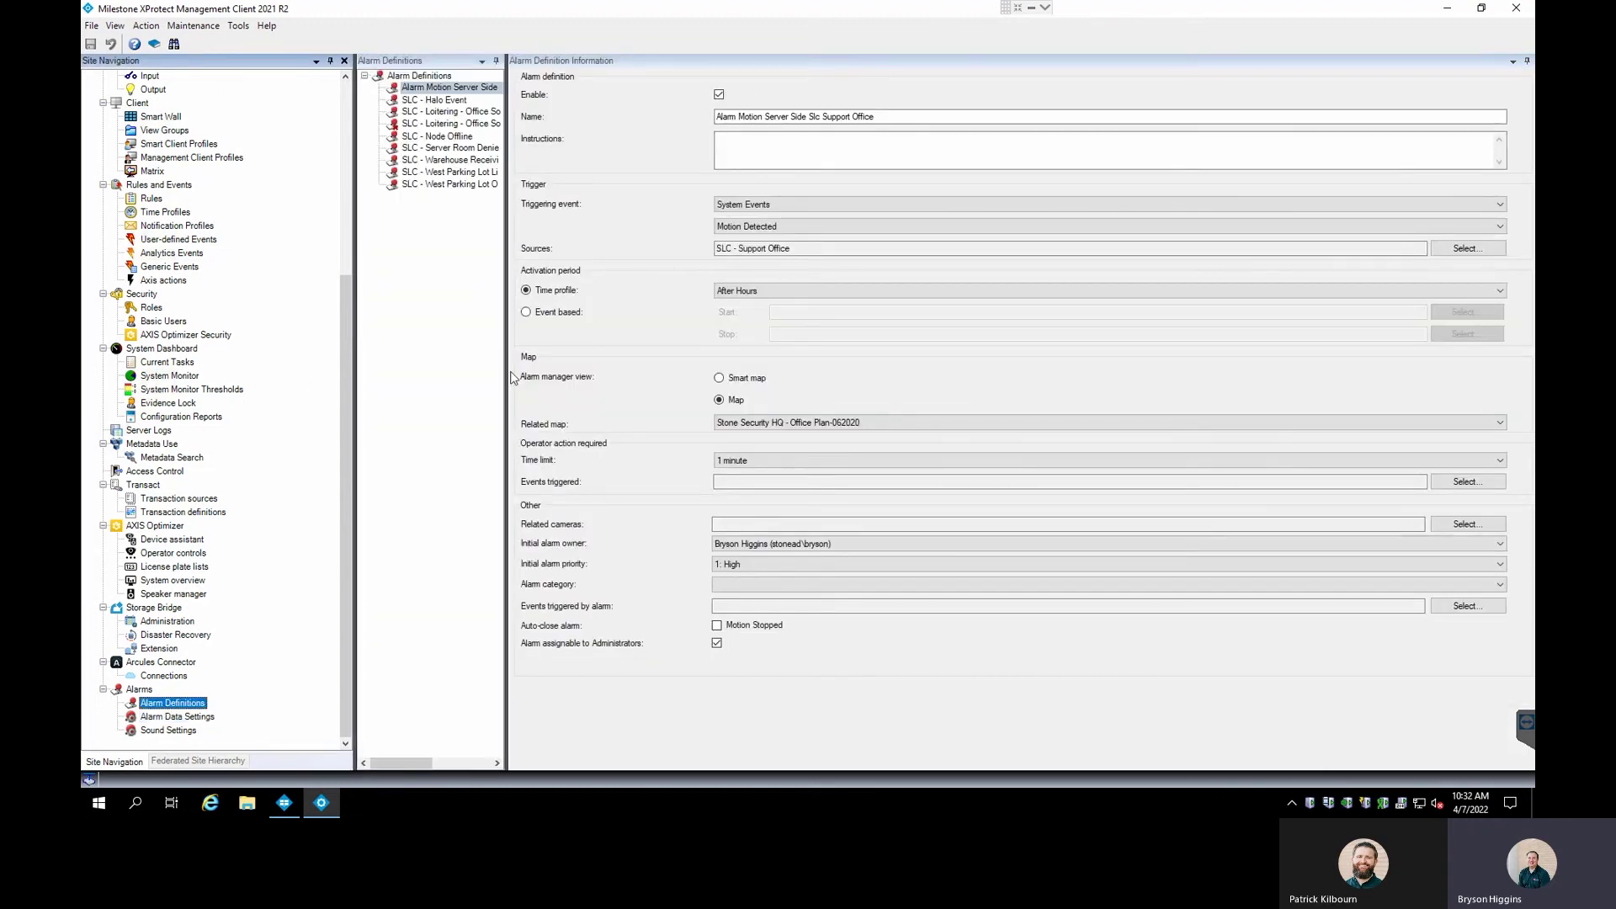
left_click(747, 564)
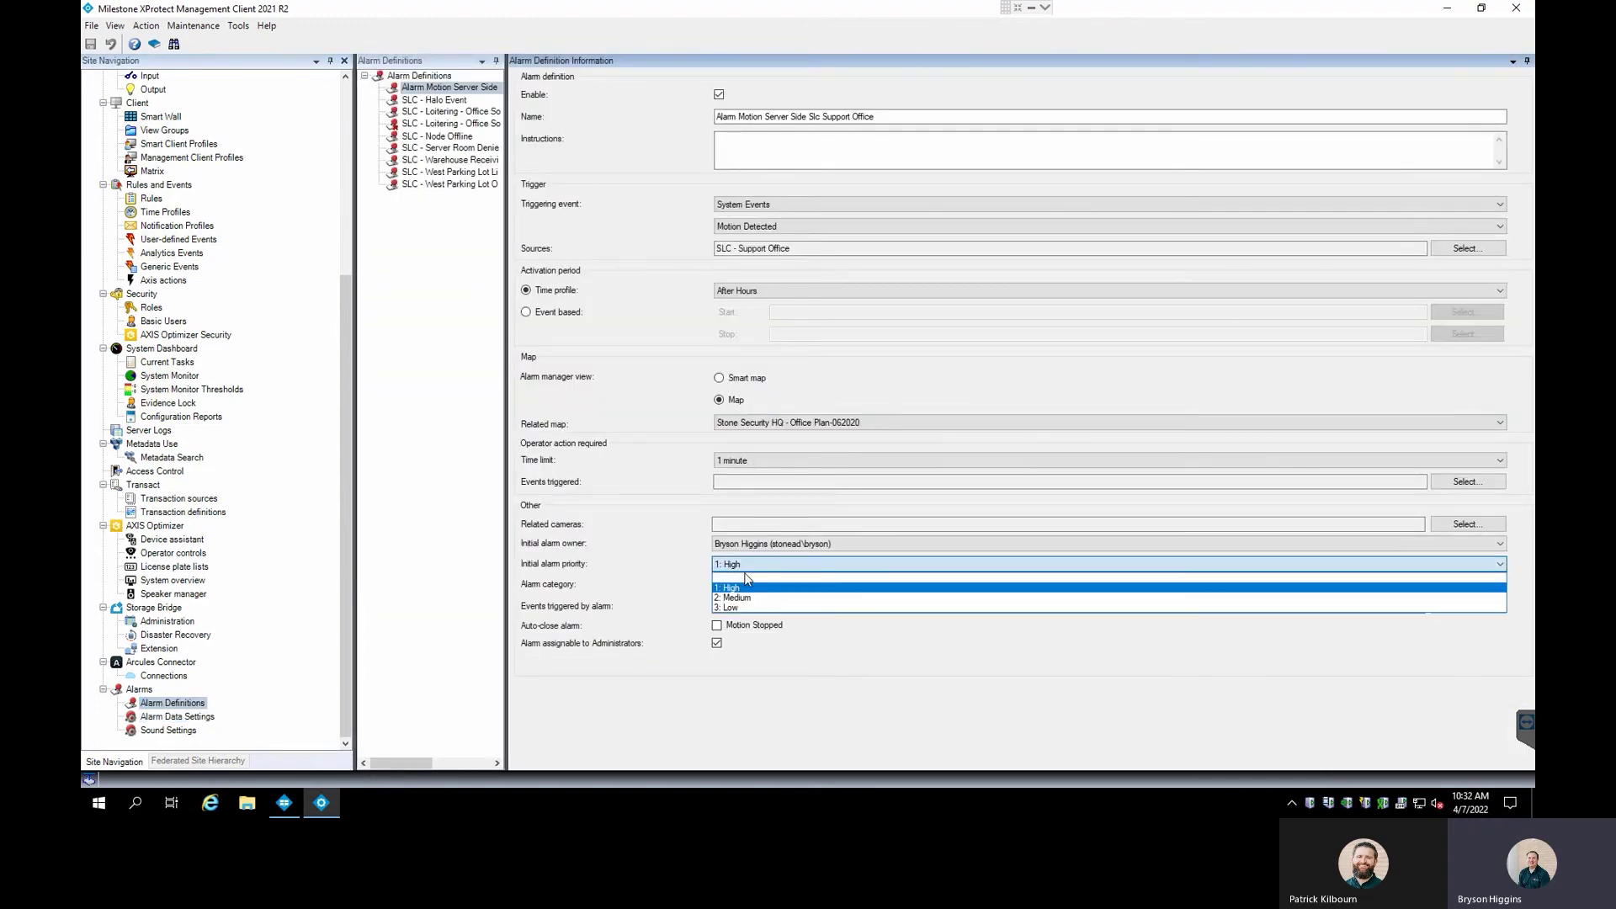
left_click(735, 599)
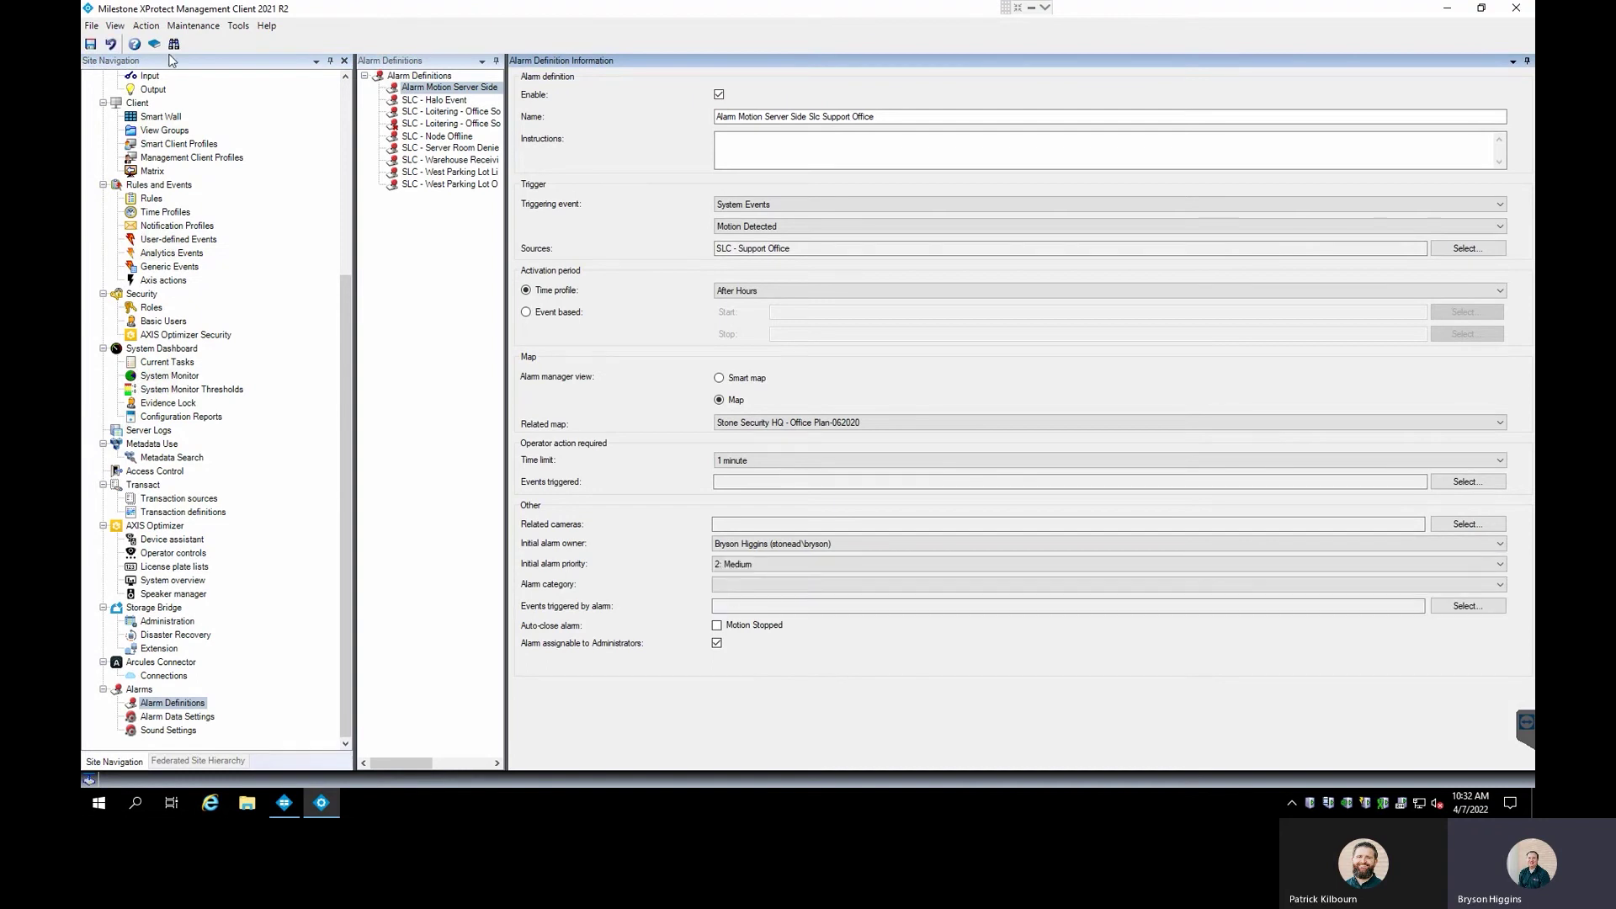
left_click(91, 45)
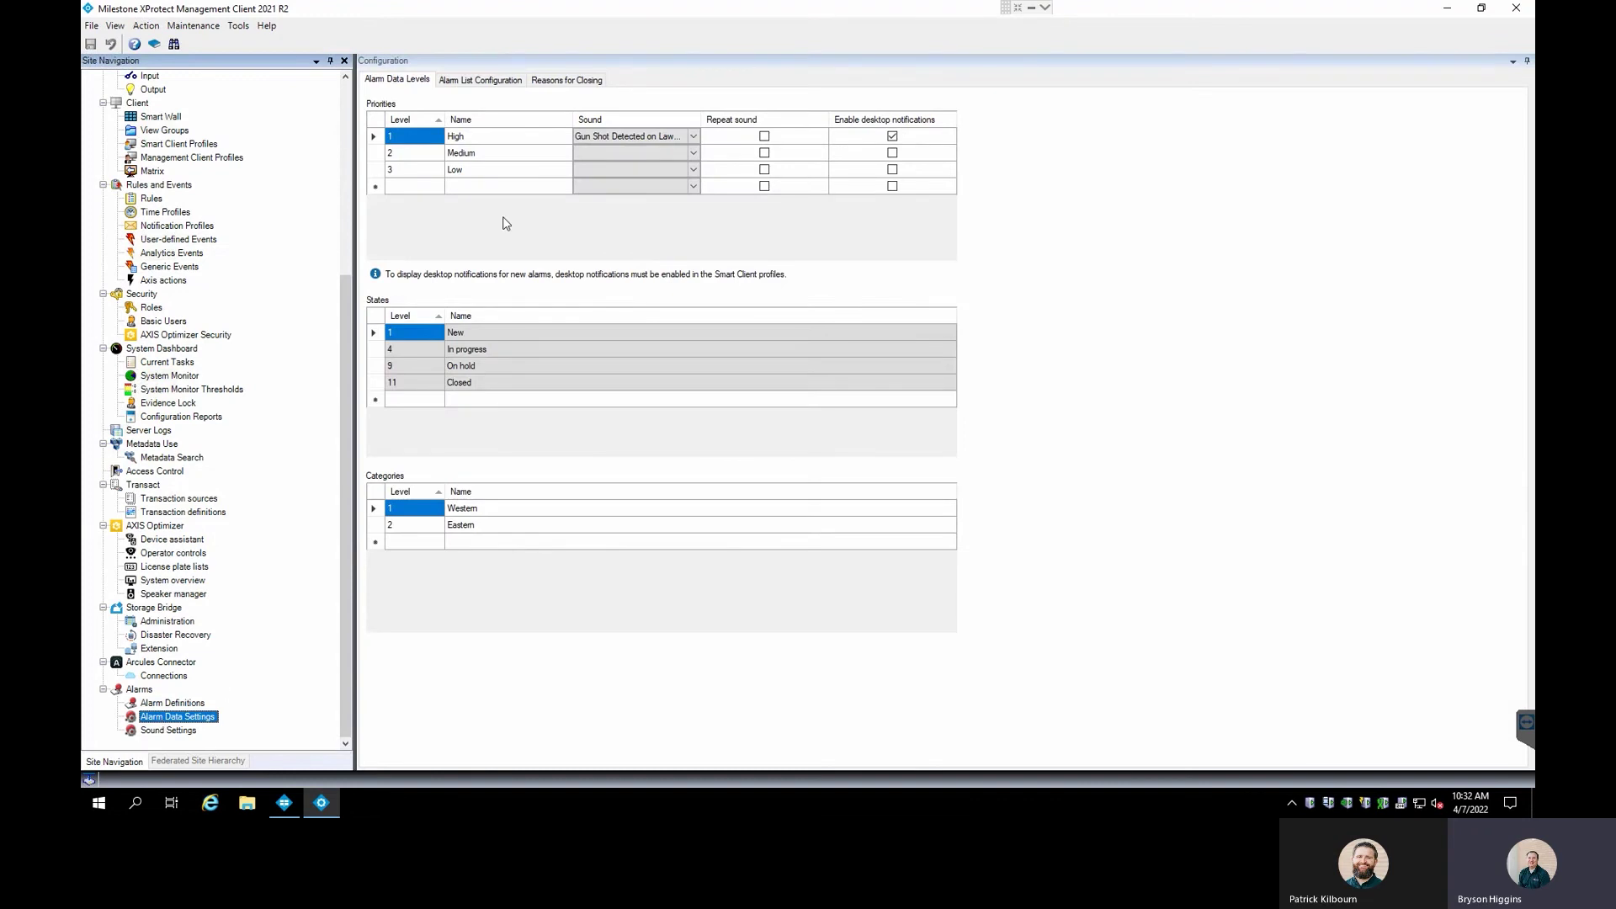
Examine the sound choices for the Medium priority level in the alarm data settings, without assigning one.
left_click(628, 153)
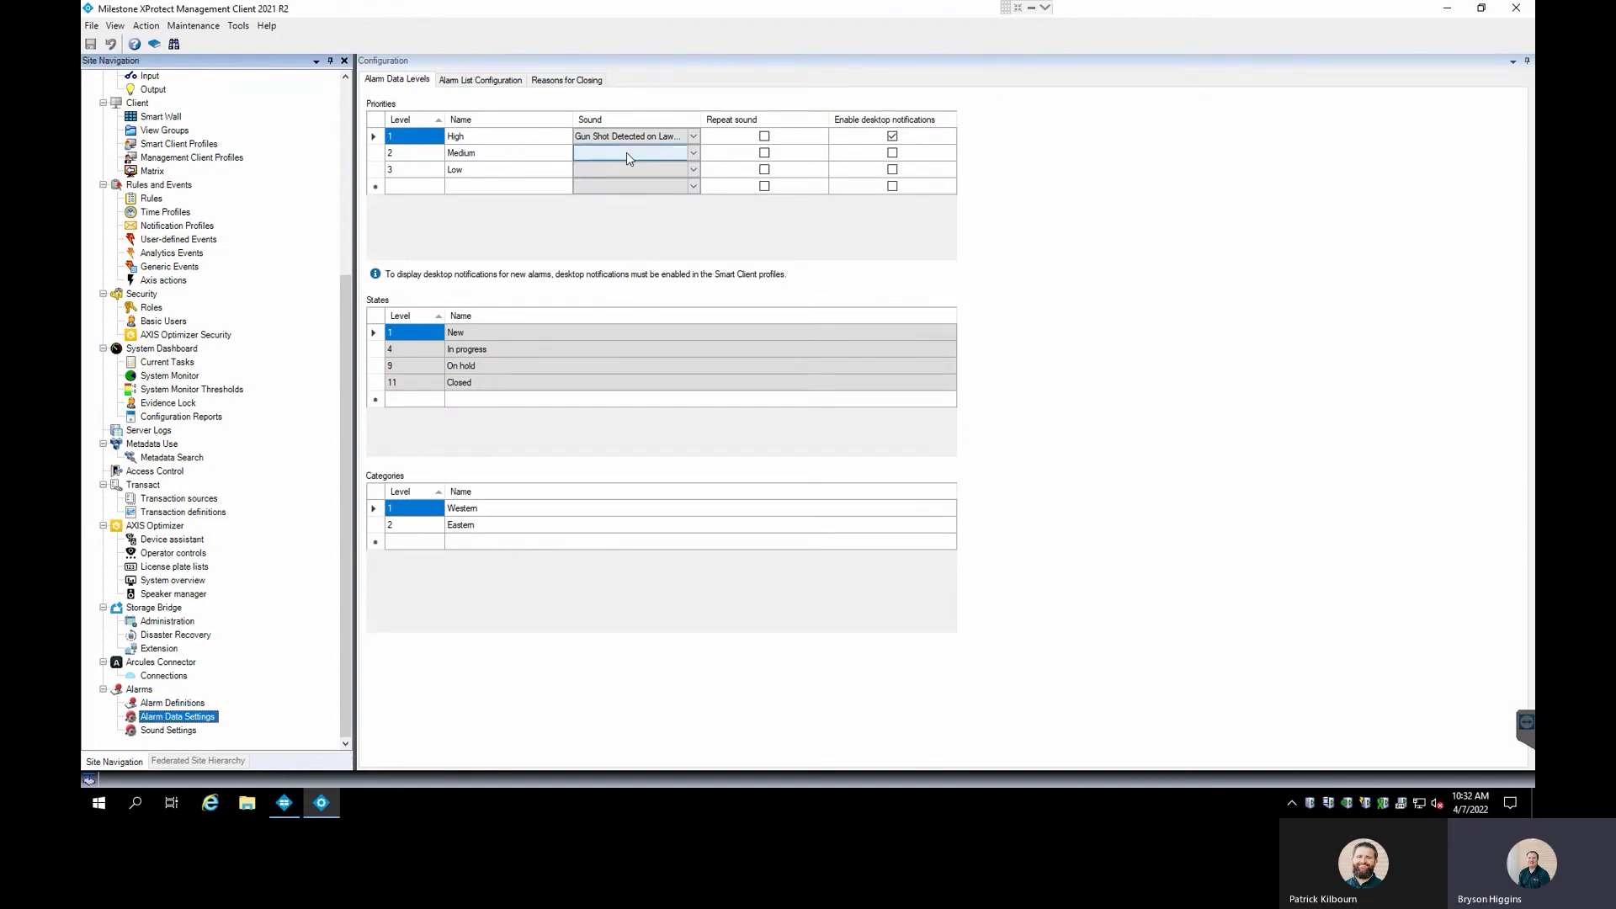
left_click(640, 153)
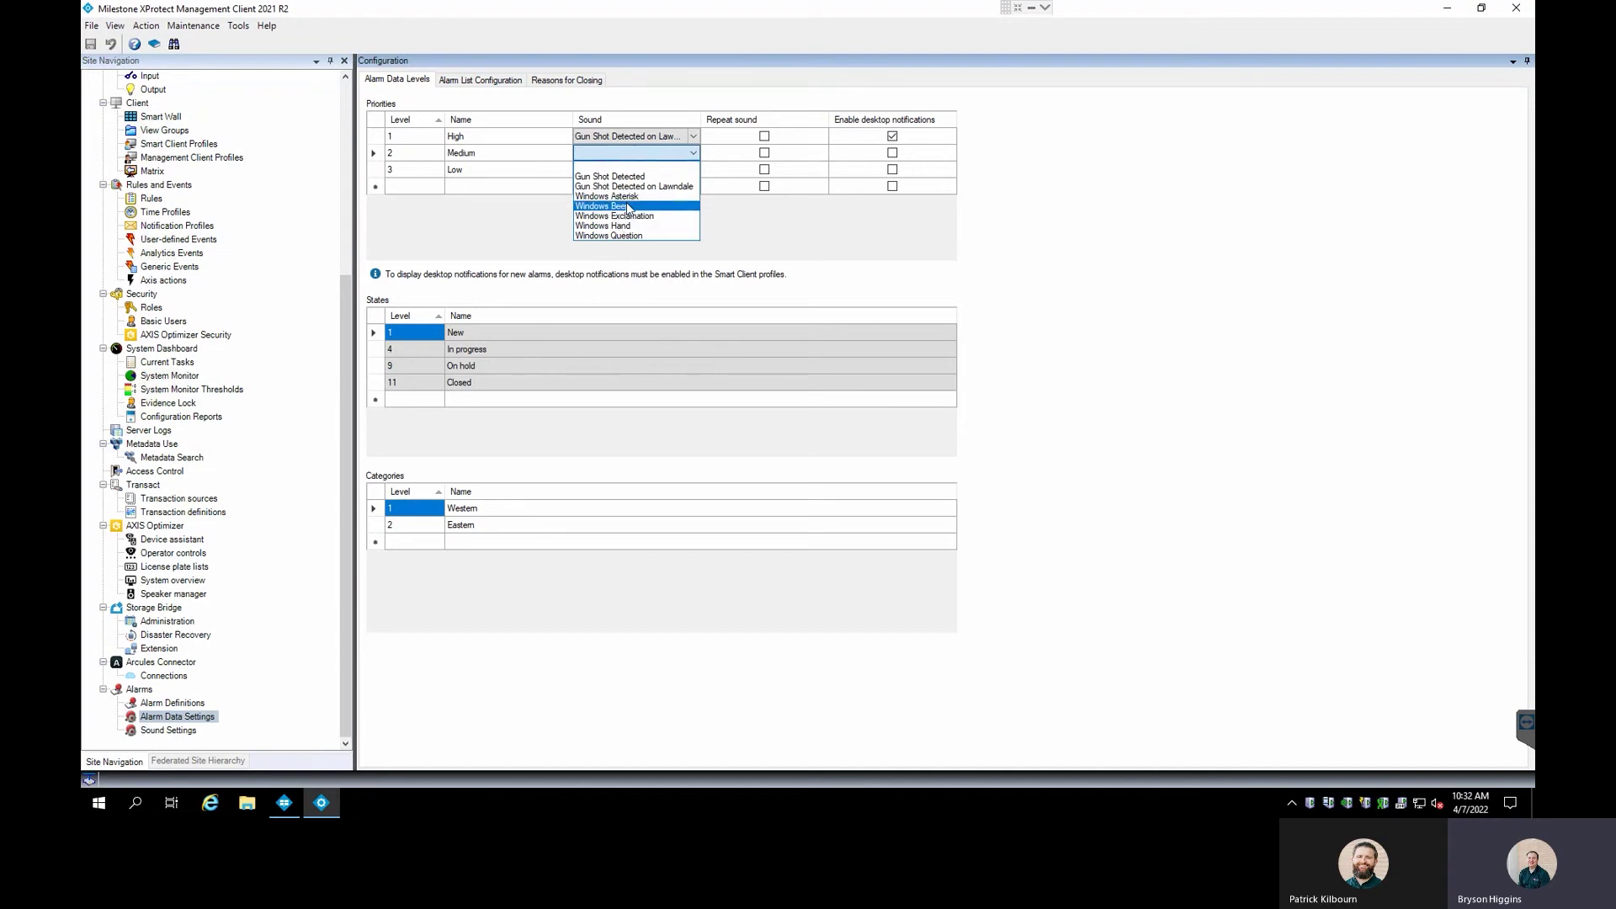
left_click(532, 212)
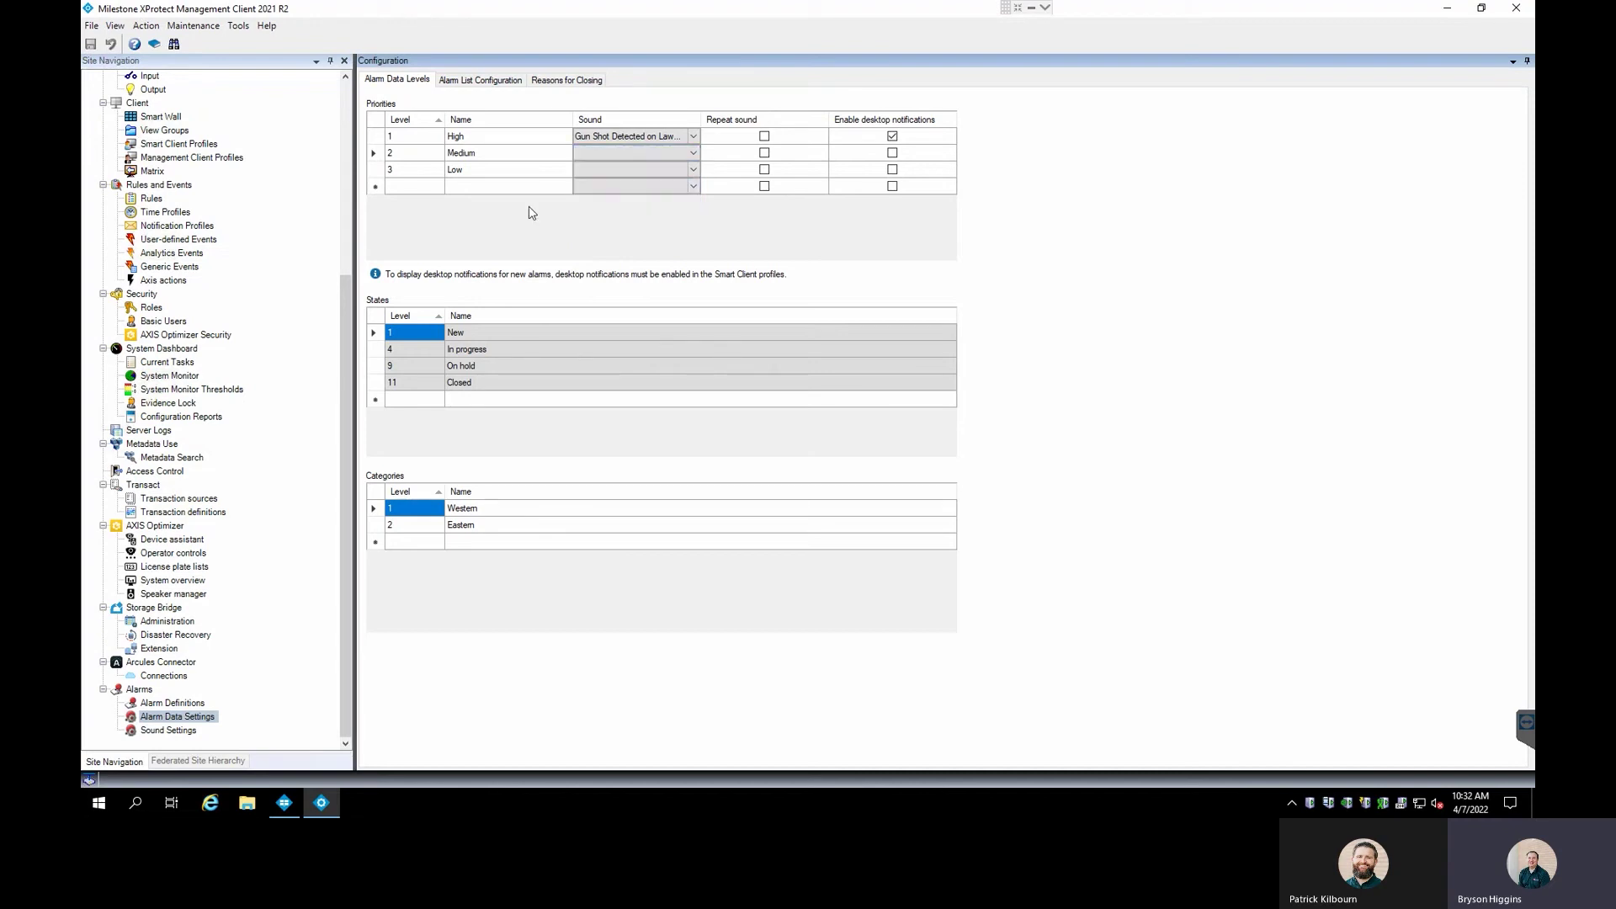
Inspect the gun shot sounds in the alarm sound settings and the WAV file picker for adding sounds, and cancel it.
left_click(178, 733)
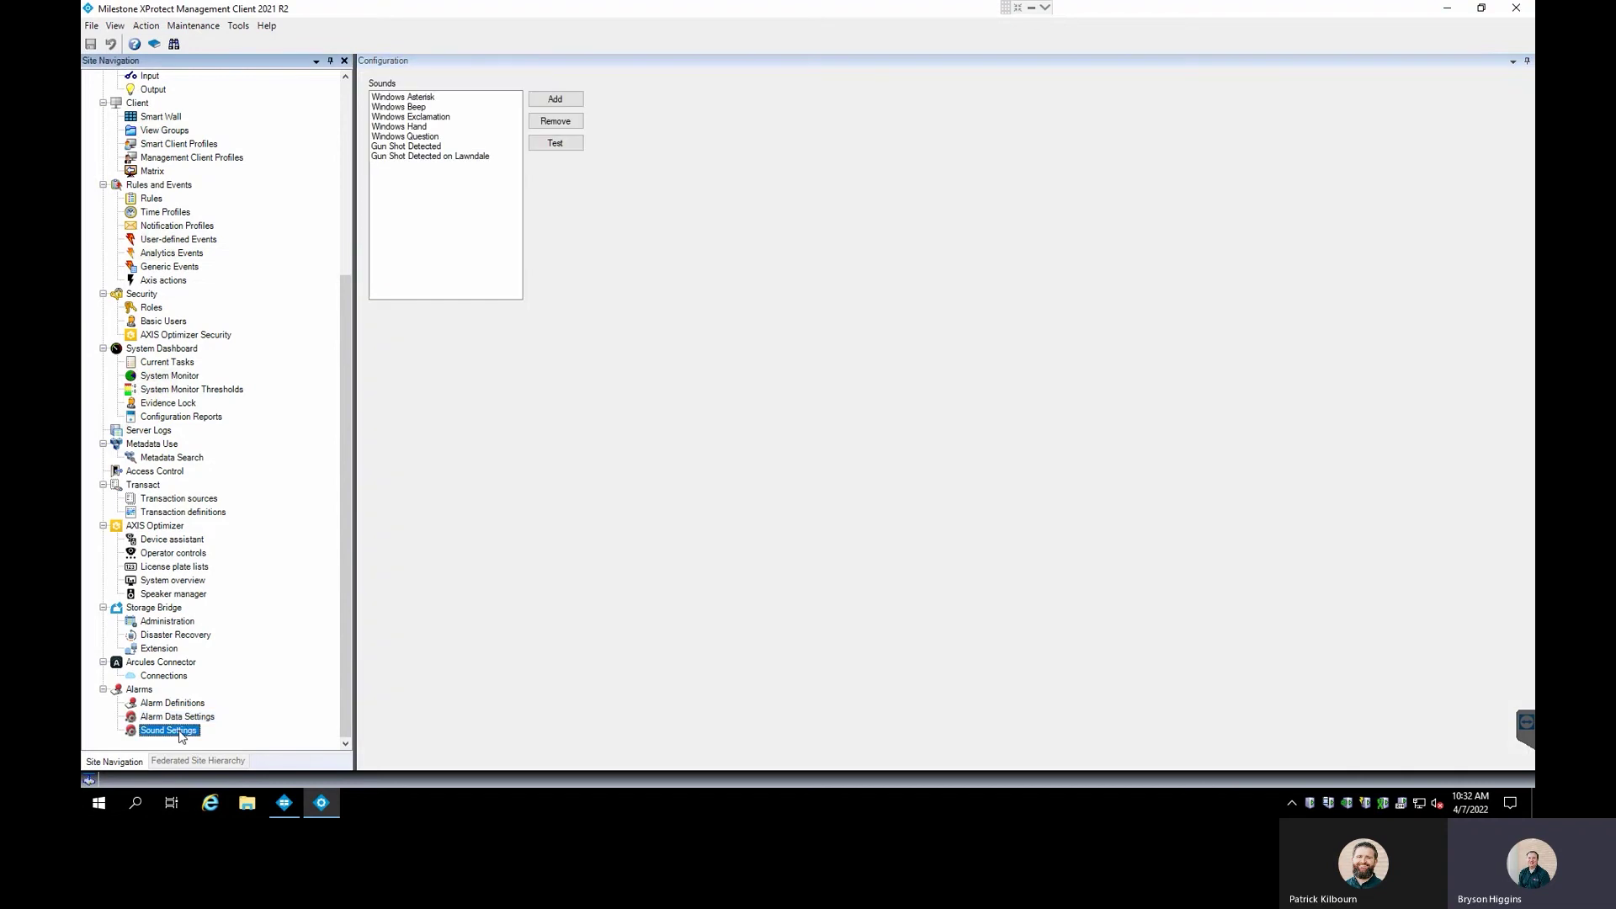
left_click(400, 148)
left_click(403, 158)
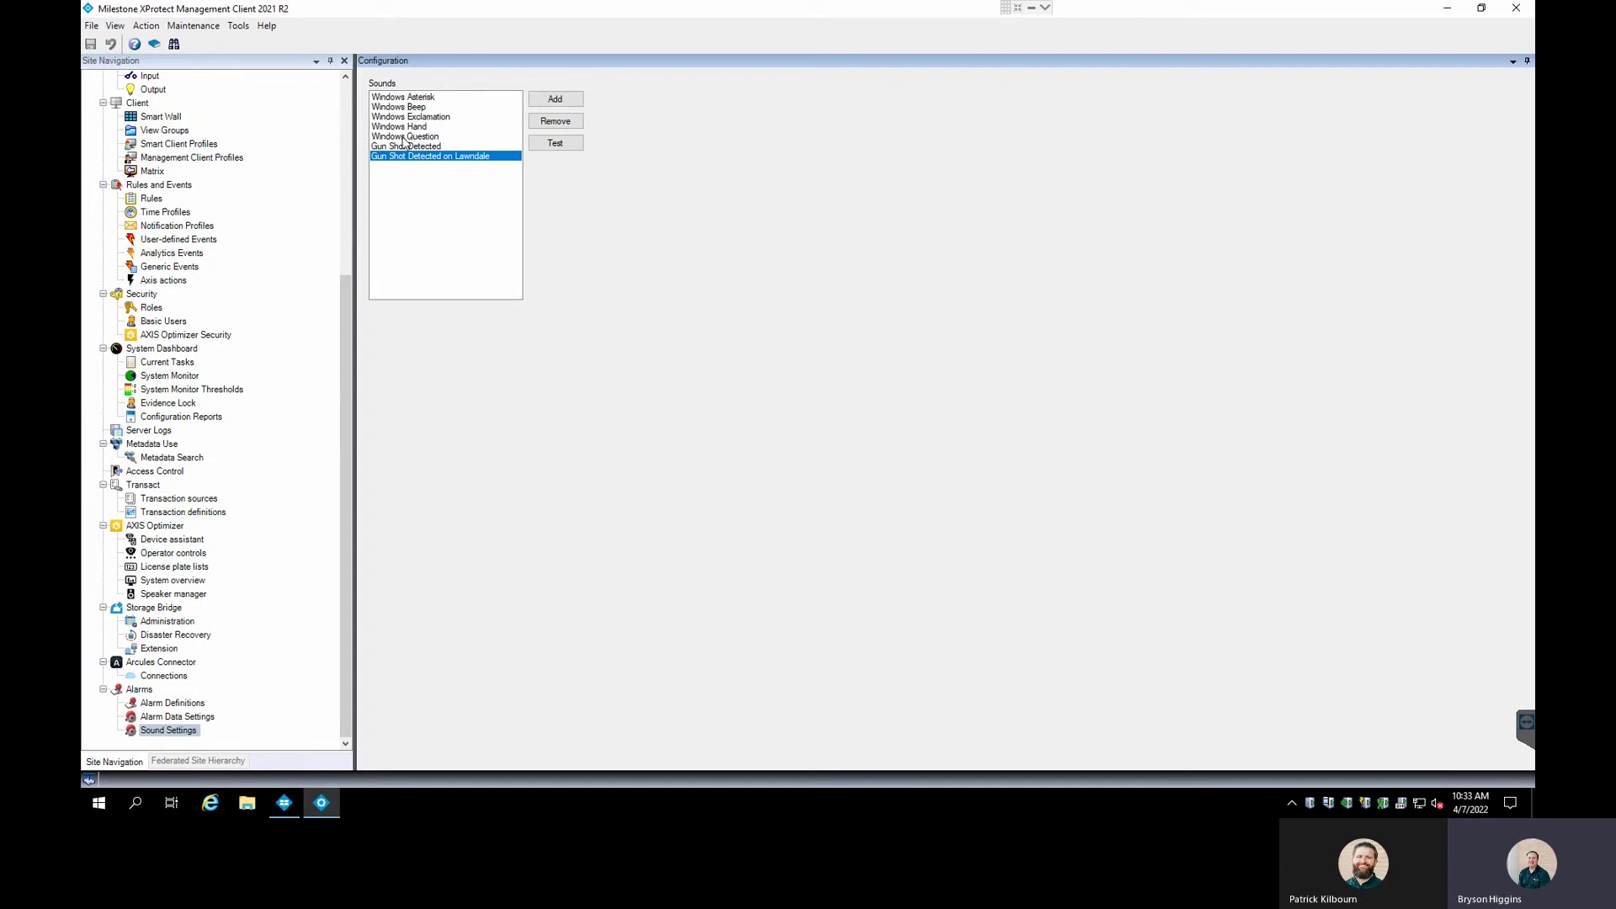
left_click(576, 101)
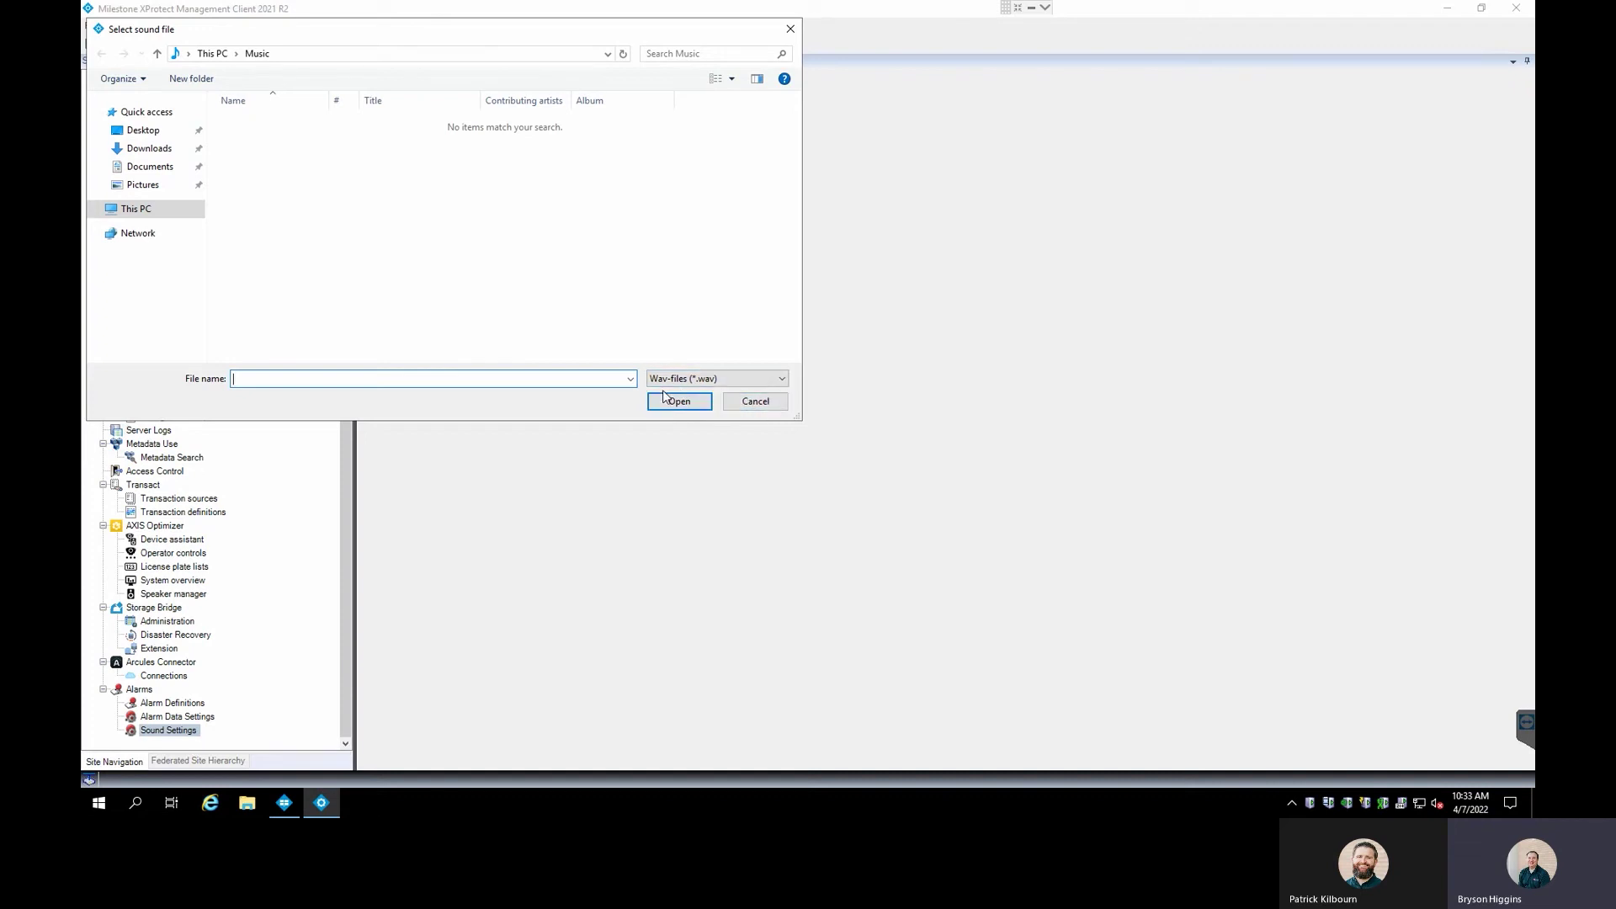
left_click(742, 407)
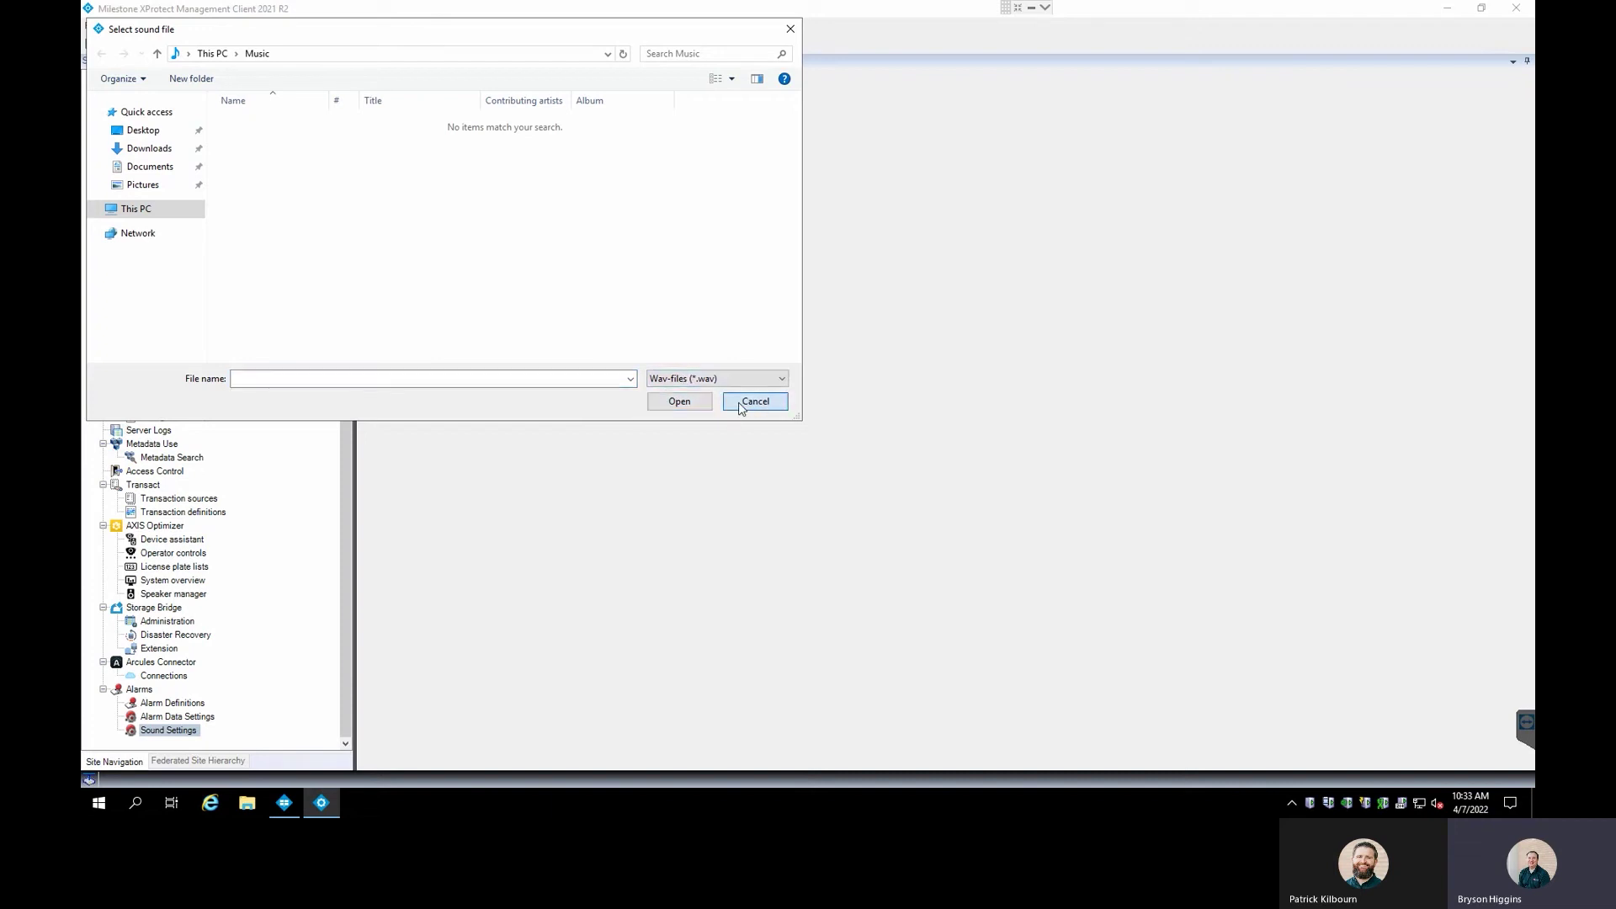
Assign the Windows Beep sound to the Medium priority in the alarm data settings, with repeat sound and desktop notifications enabled.
left_click(176, 717)
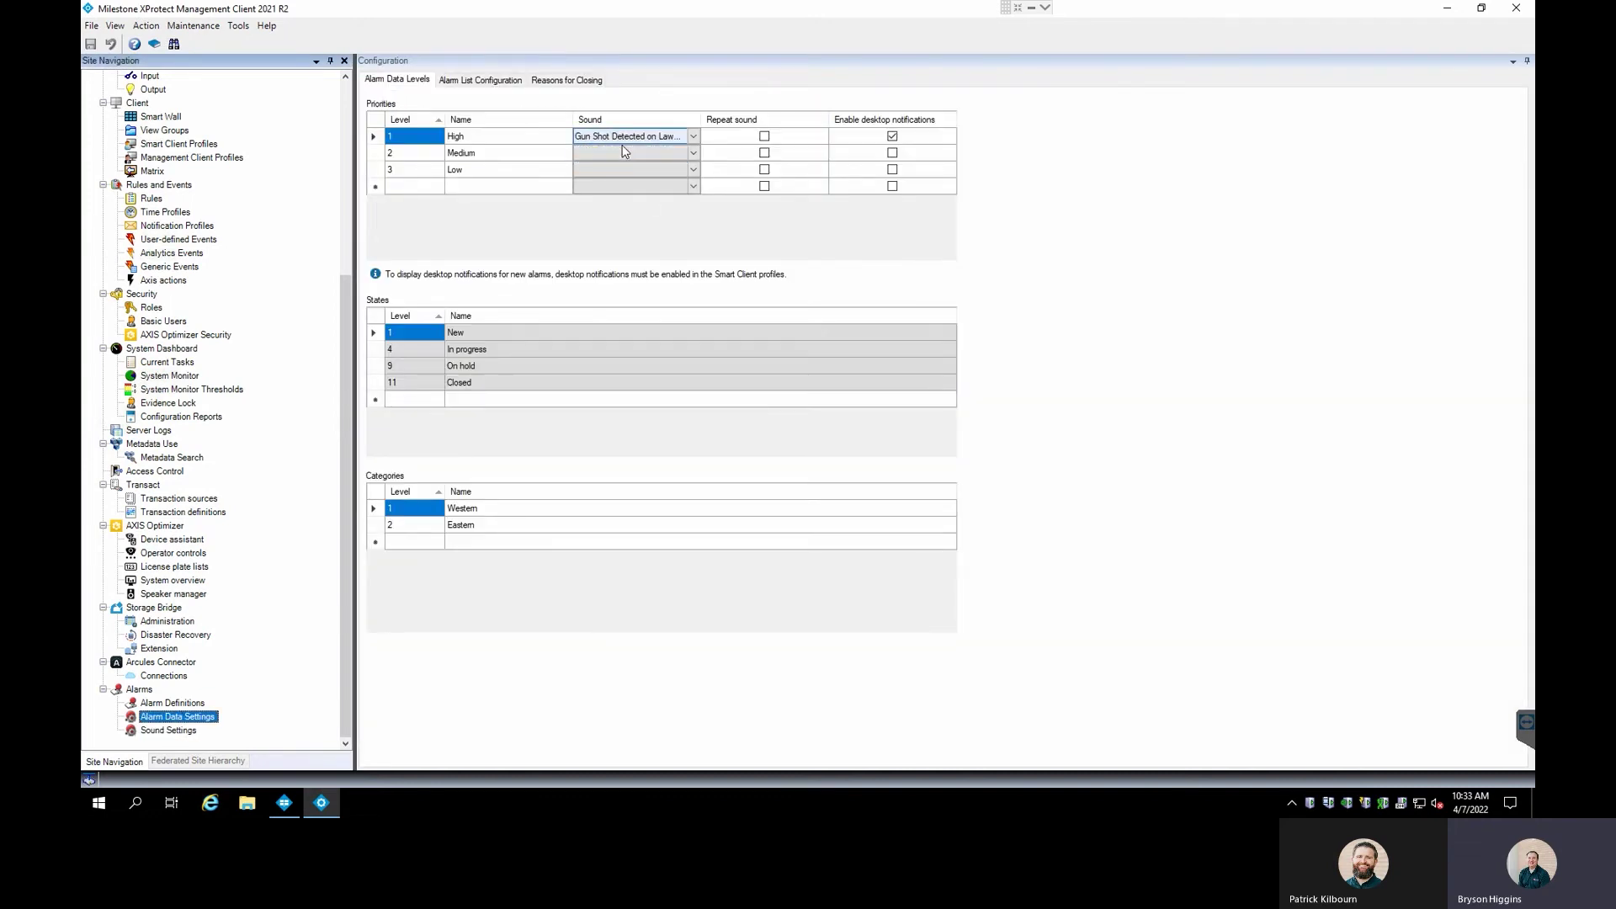
left_click(673, 153)
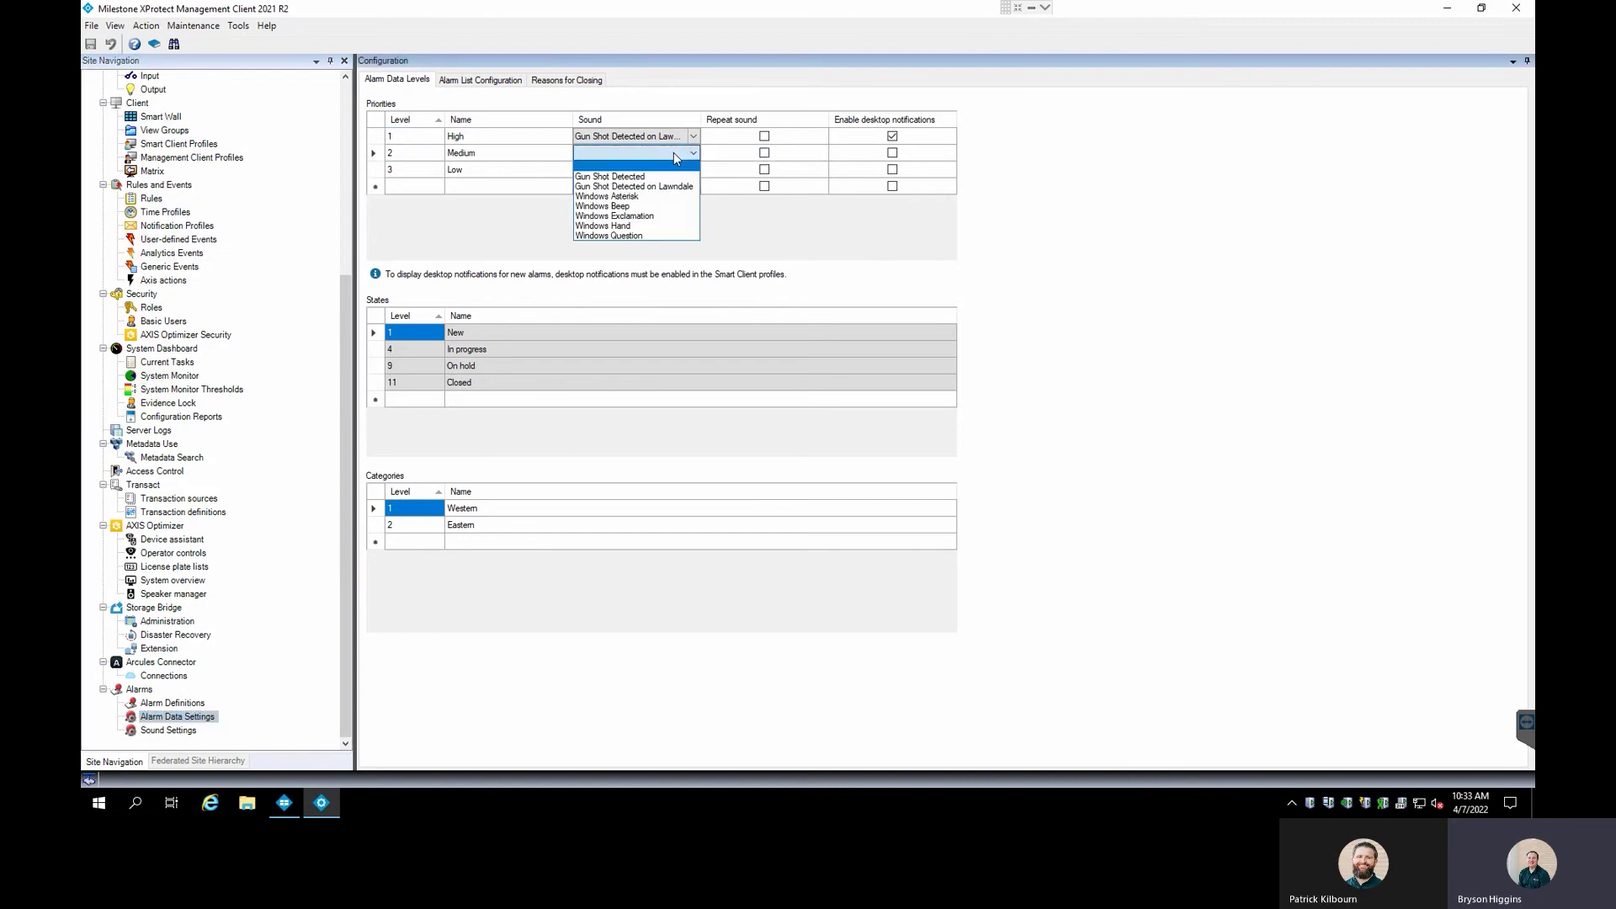
left_click(643, 207)
left_click(764, 153)
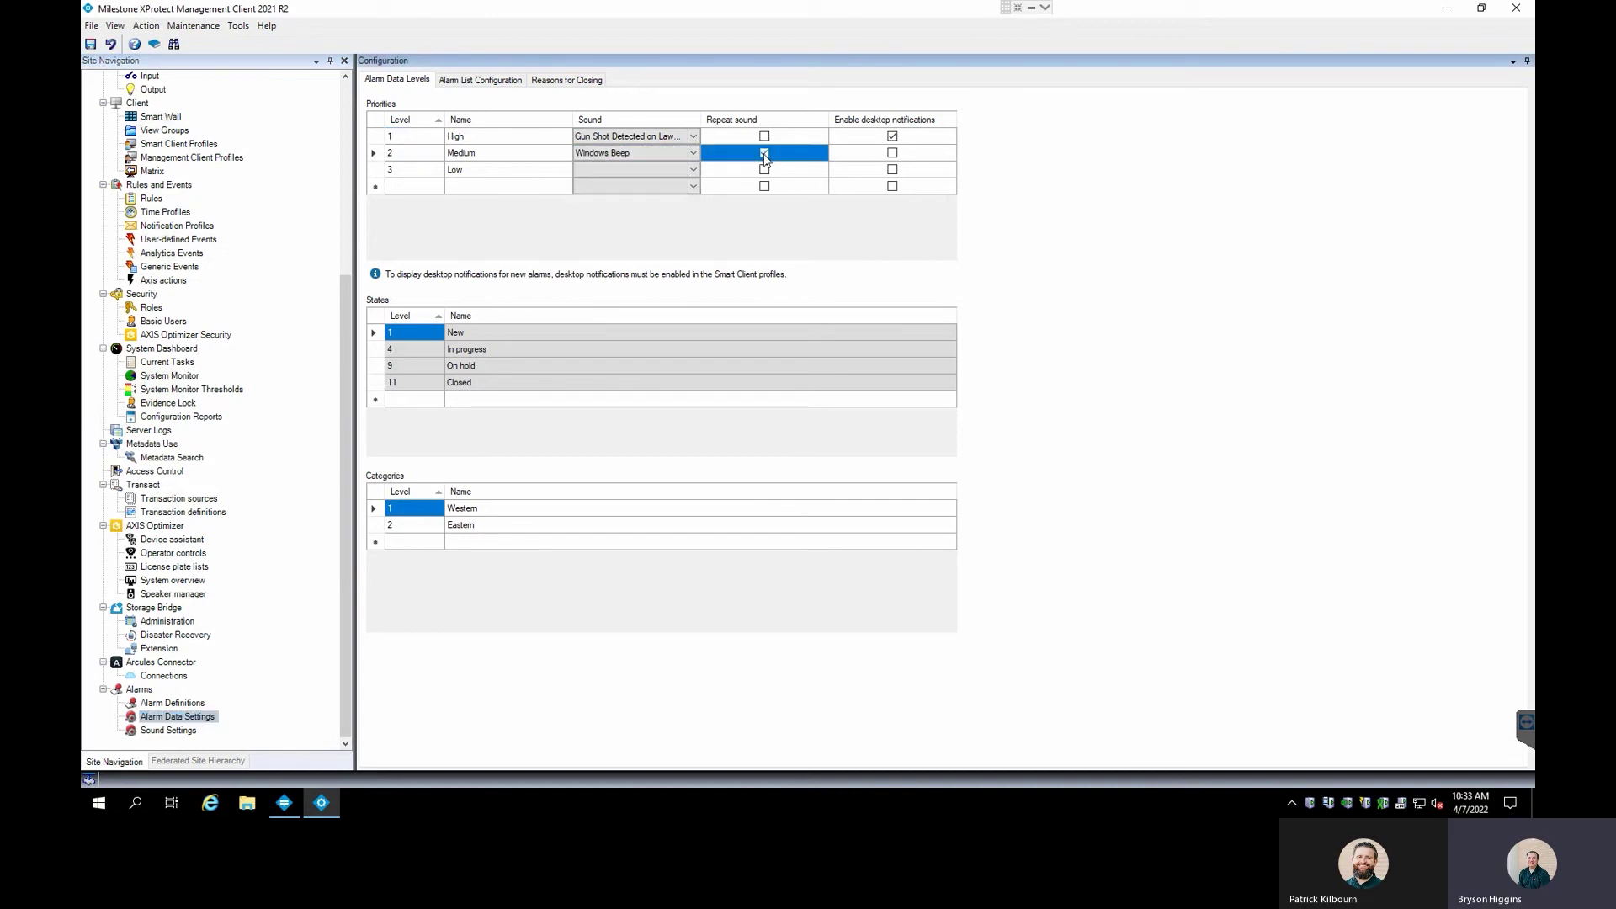
left_click(893, 152)
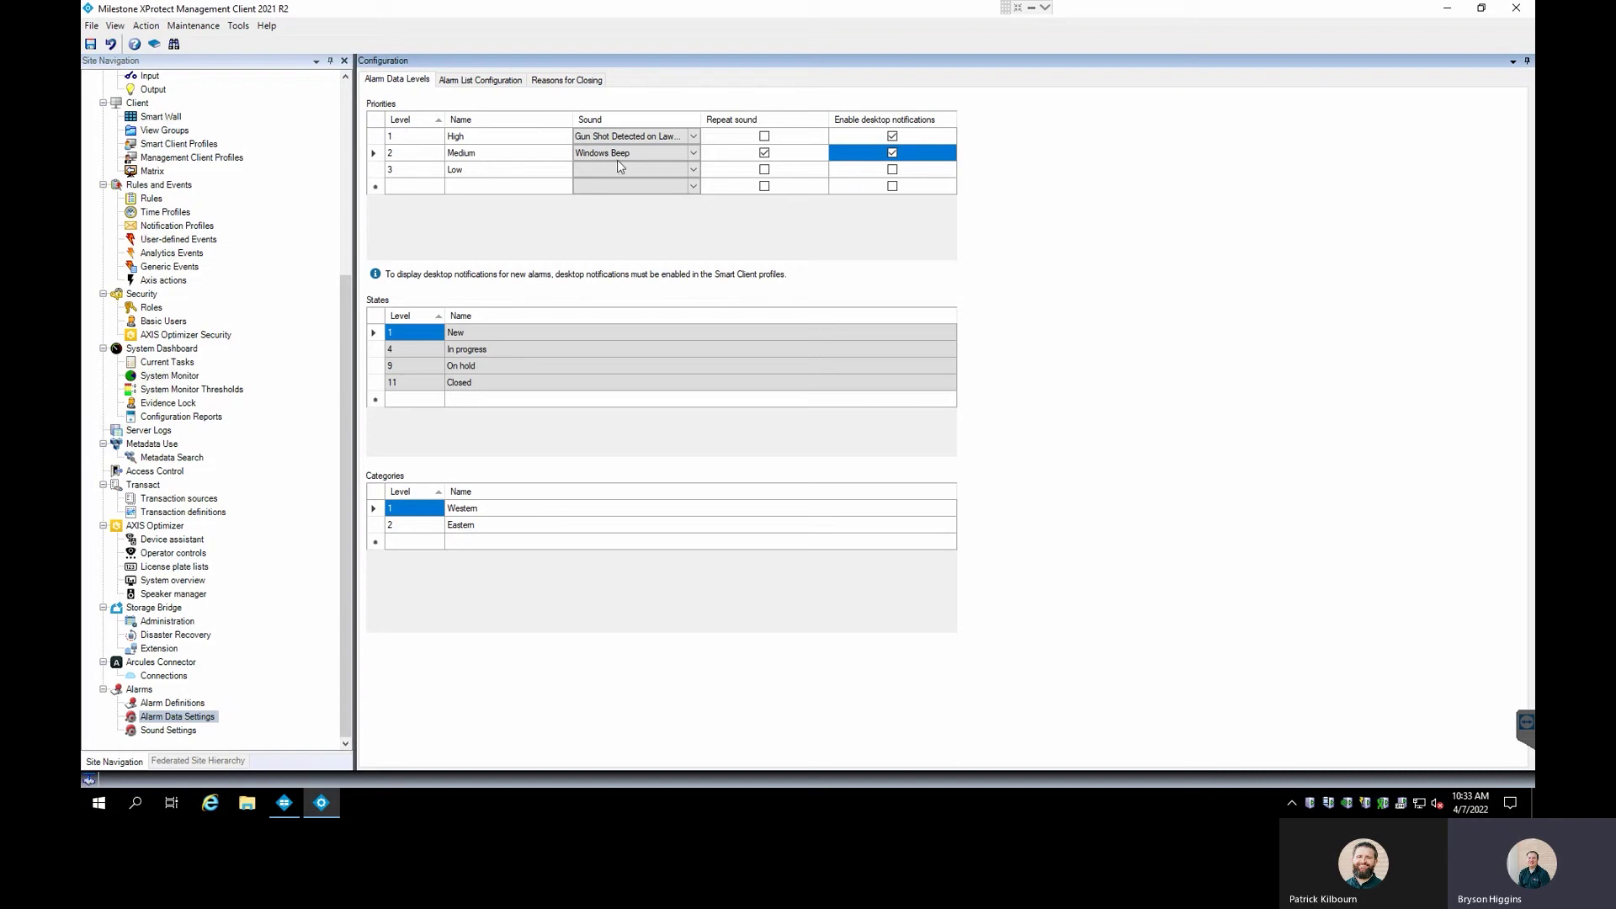
Rename the Medium priority level as Motion Alert and save the changes.
left_click(481, 159)
left_click(481, 160)
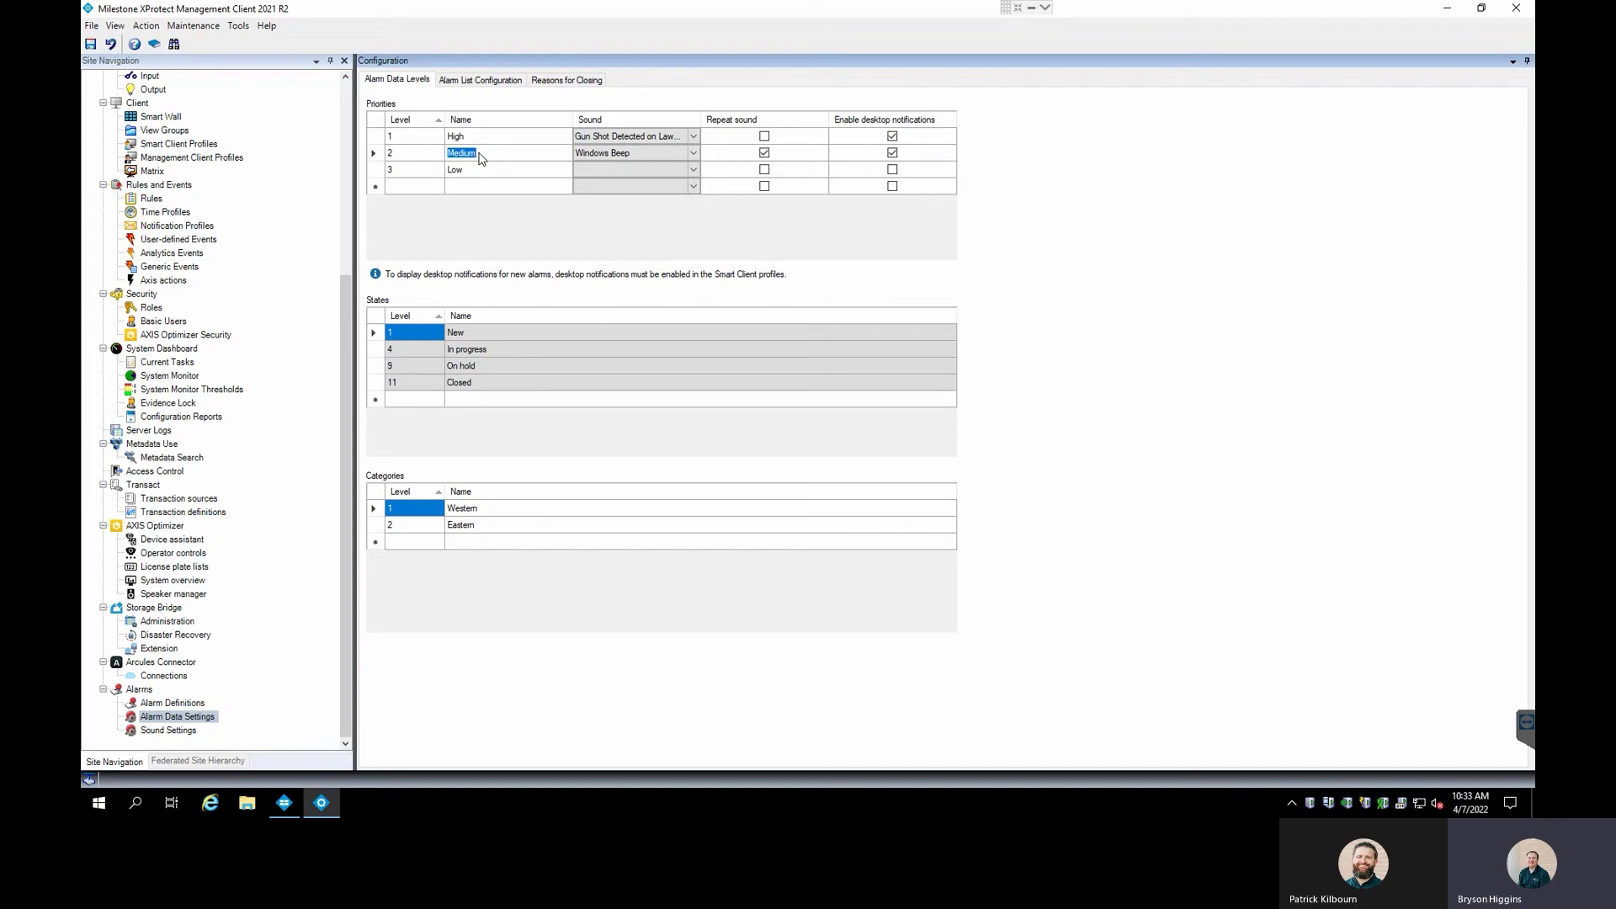
type("Motion Alert")
left_click(173, 713)
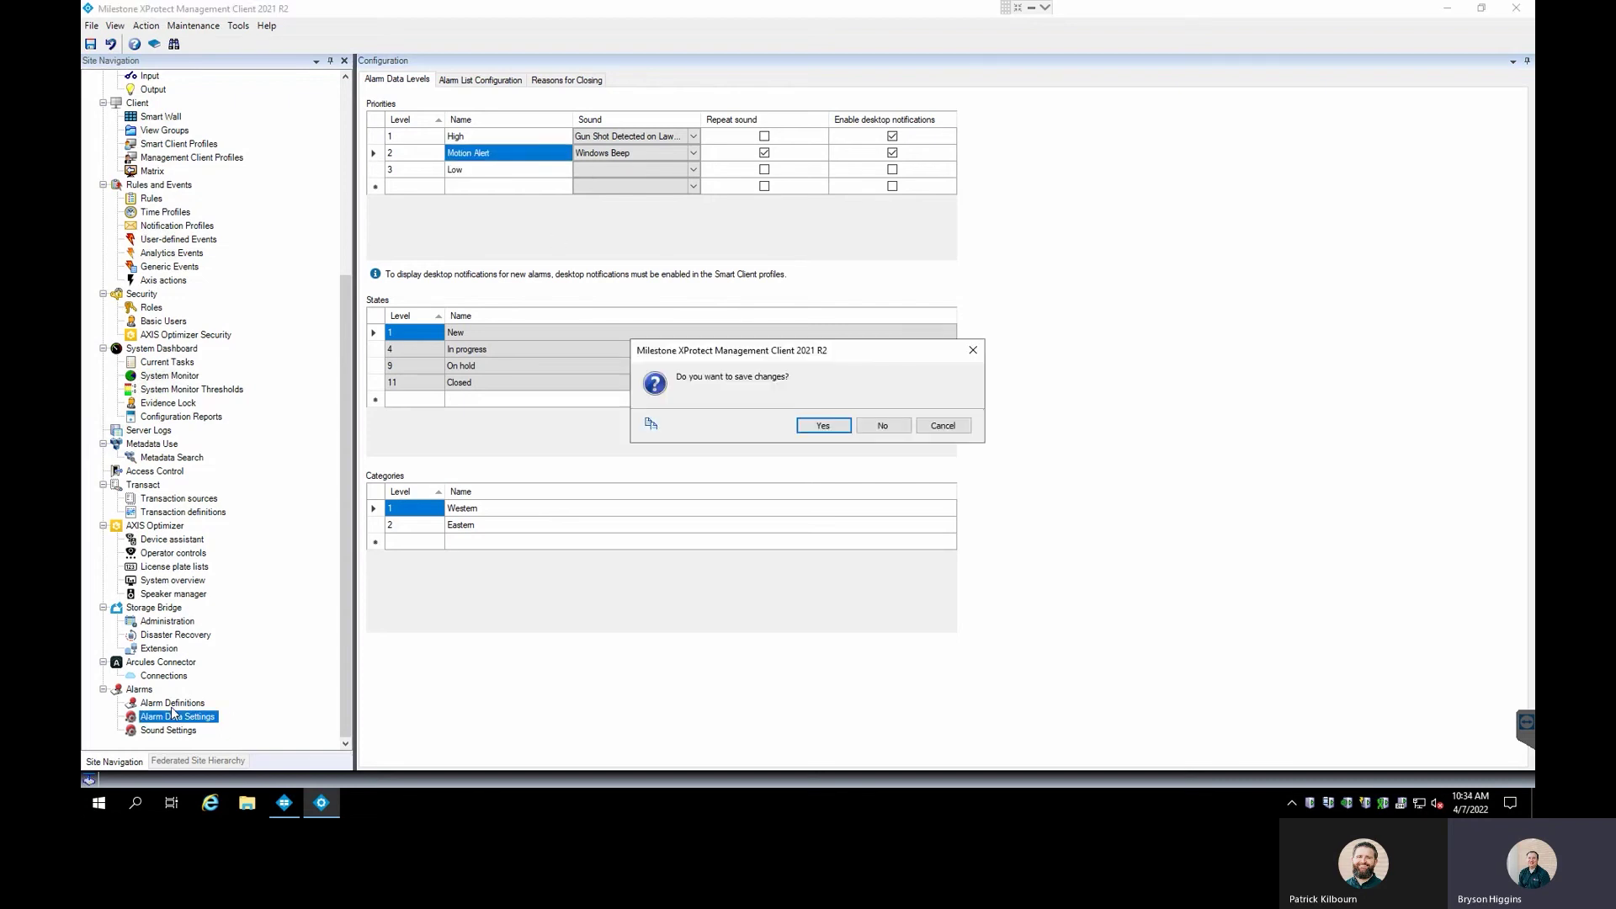
left_click(823, 425)
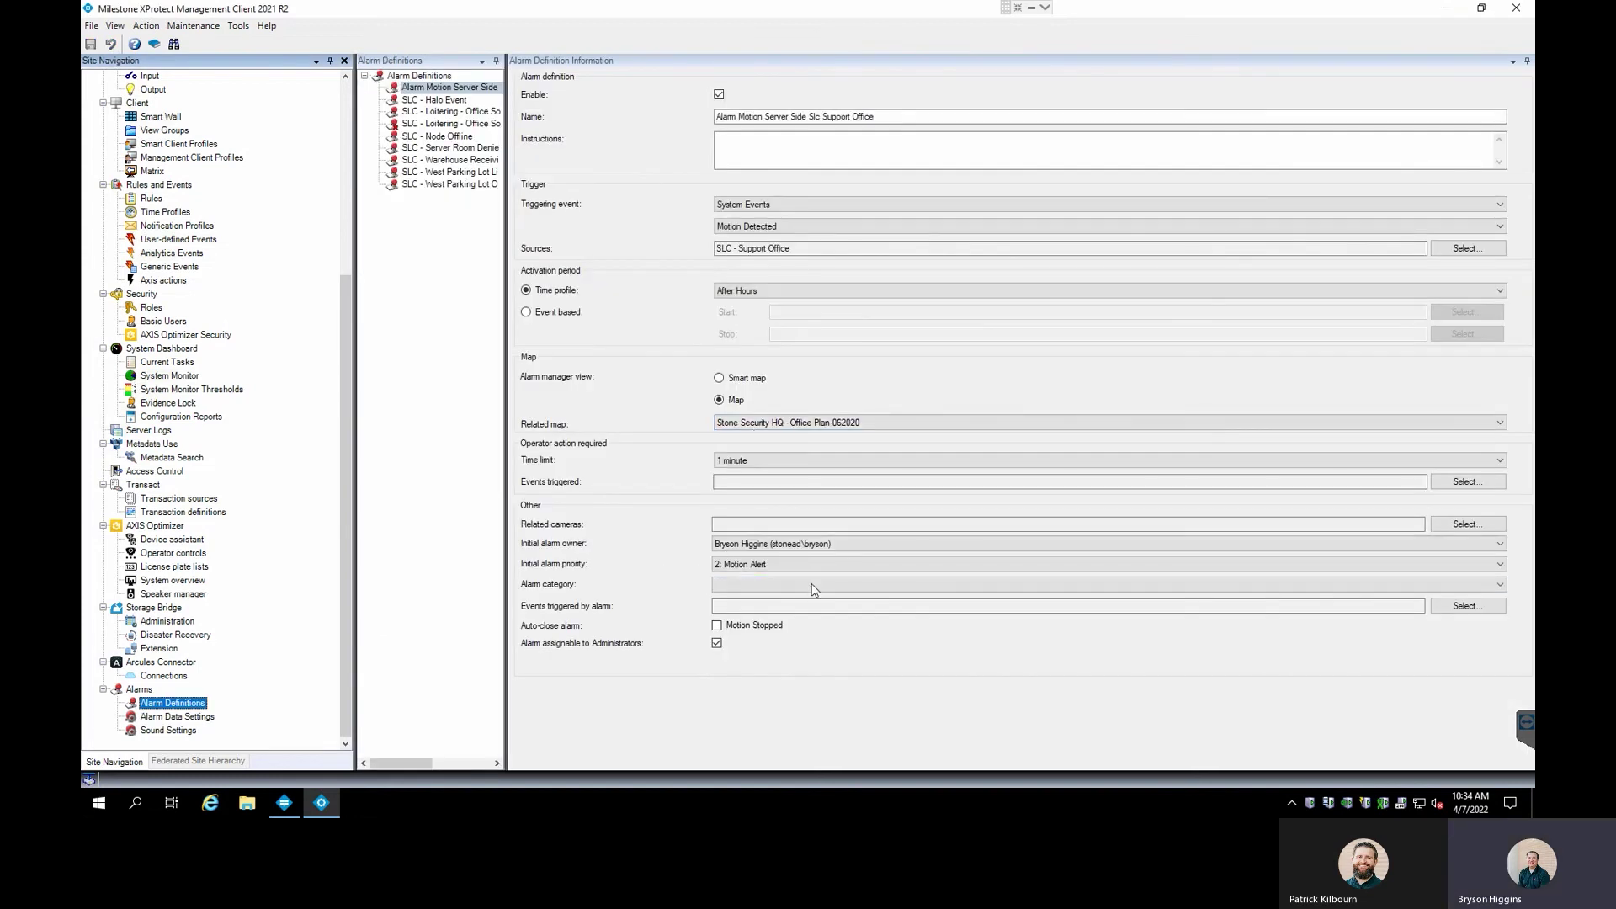
Examine the priority levels and the alarm states in the alarm data settings.
left_click(179, 718)
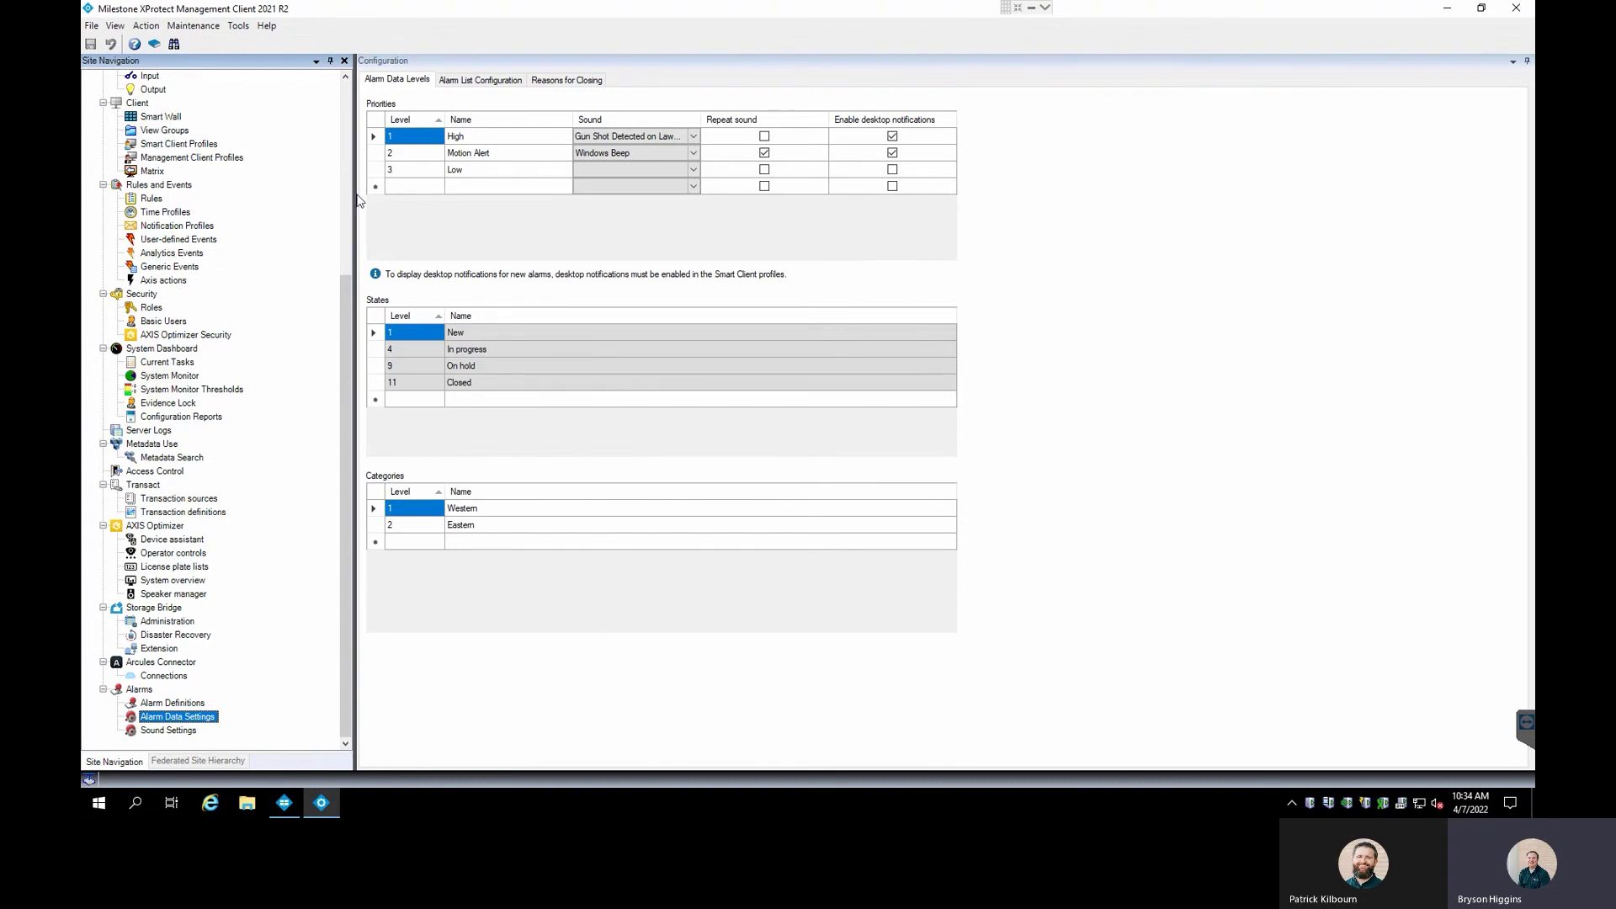
left_click(401, 187)
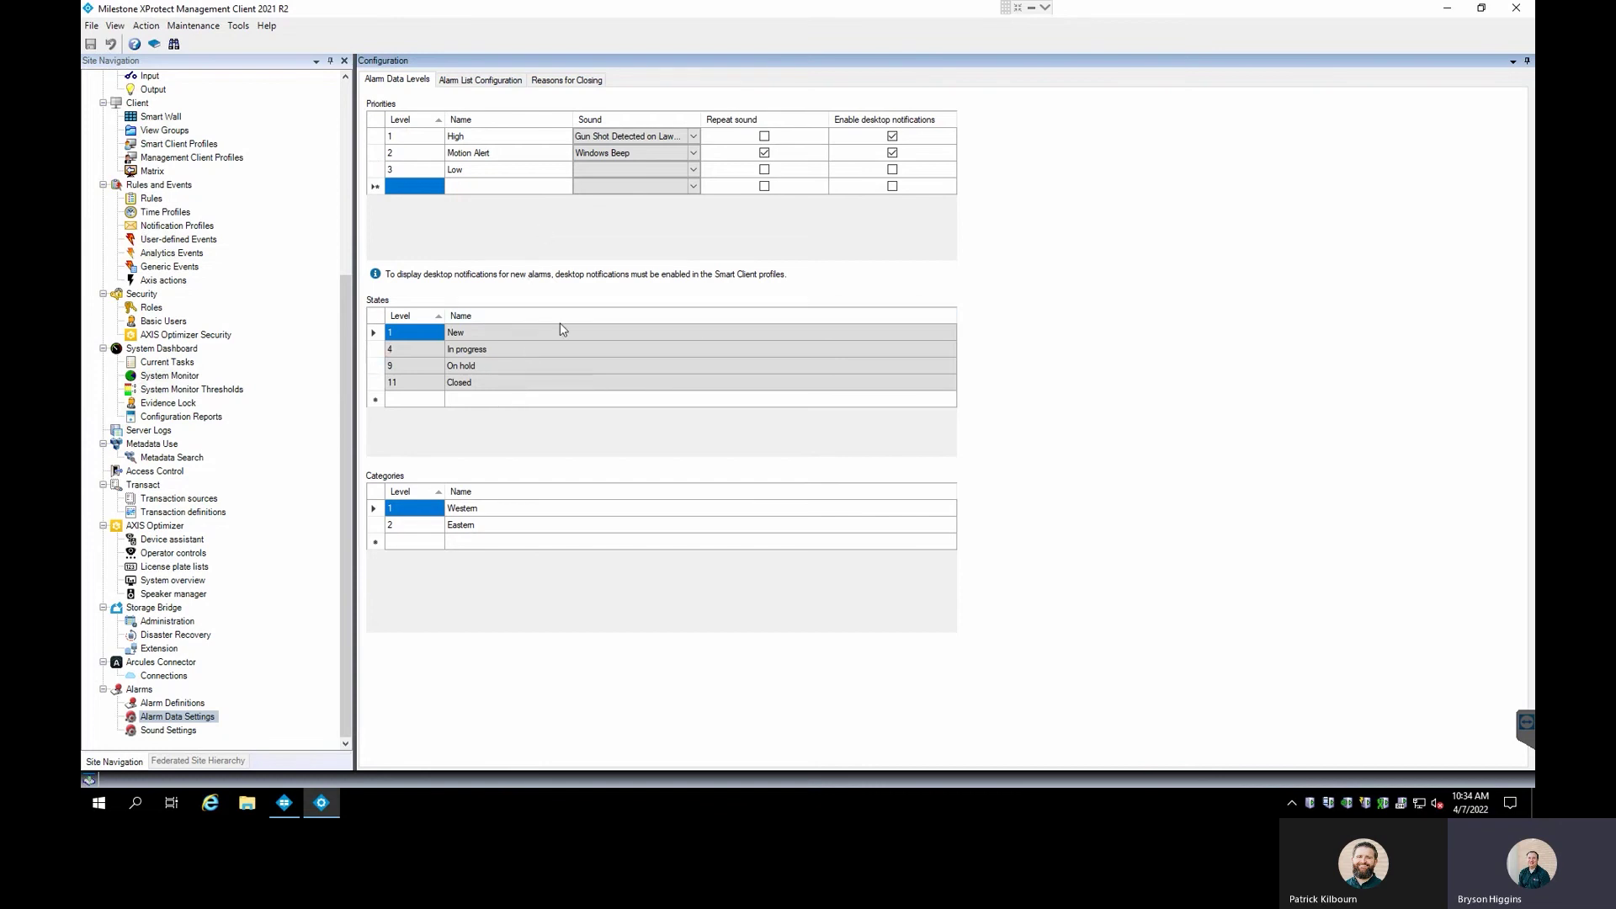
left_click(485, 334)
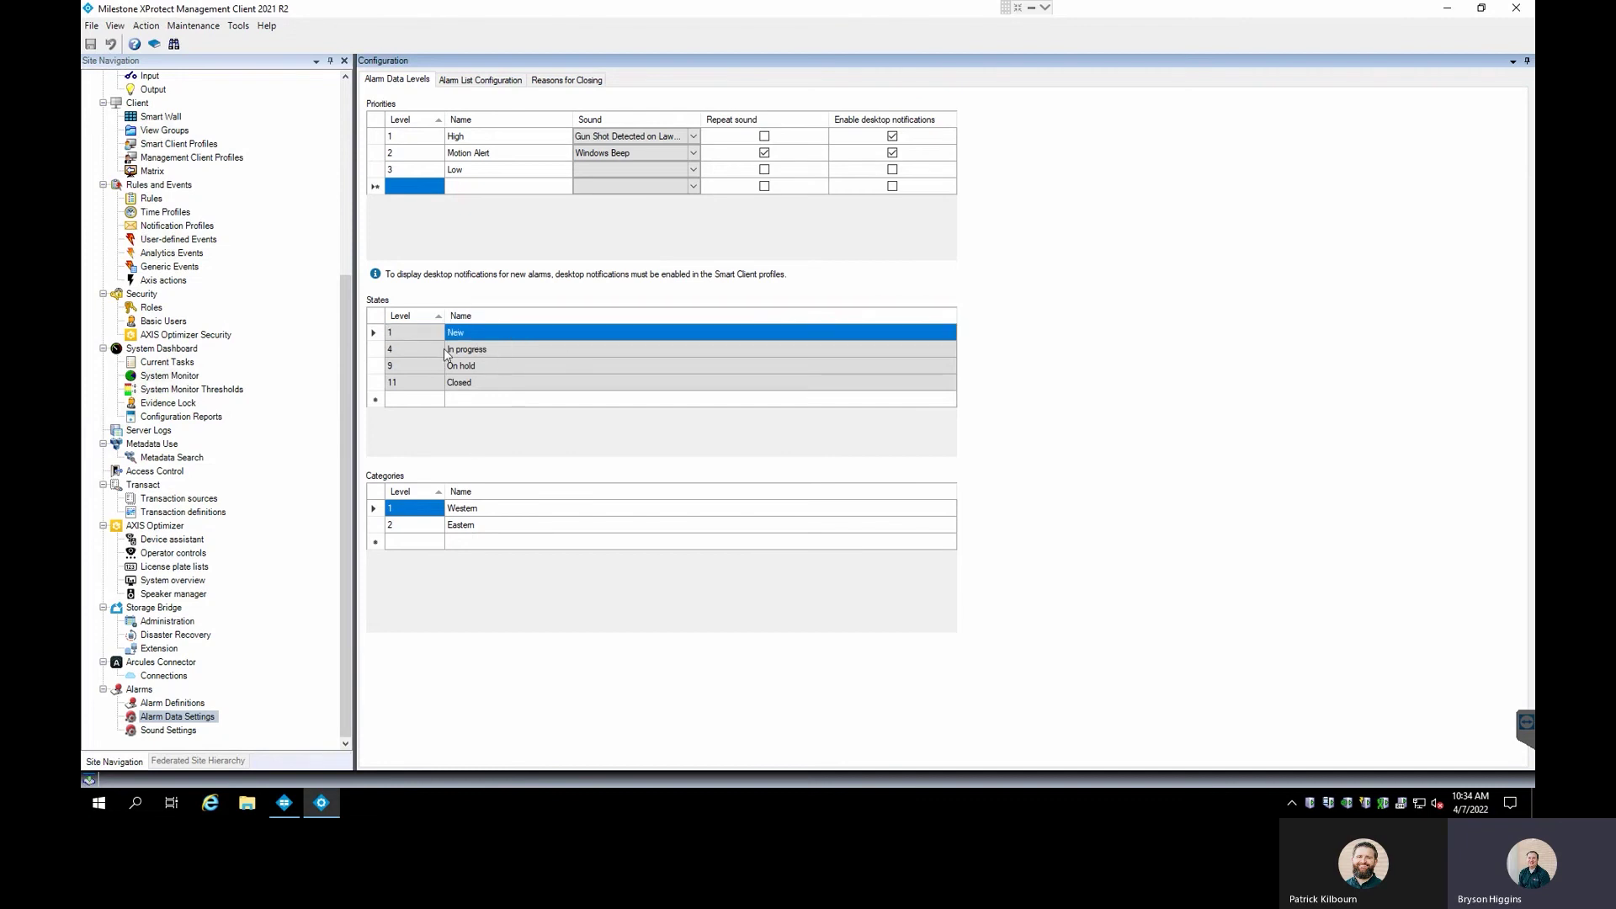
left_click(497, 354)
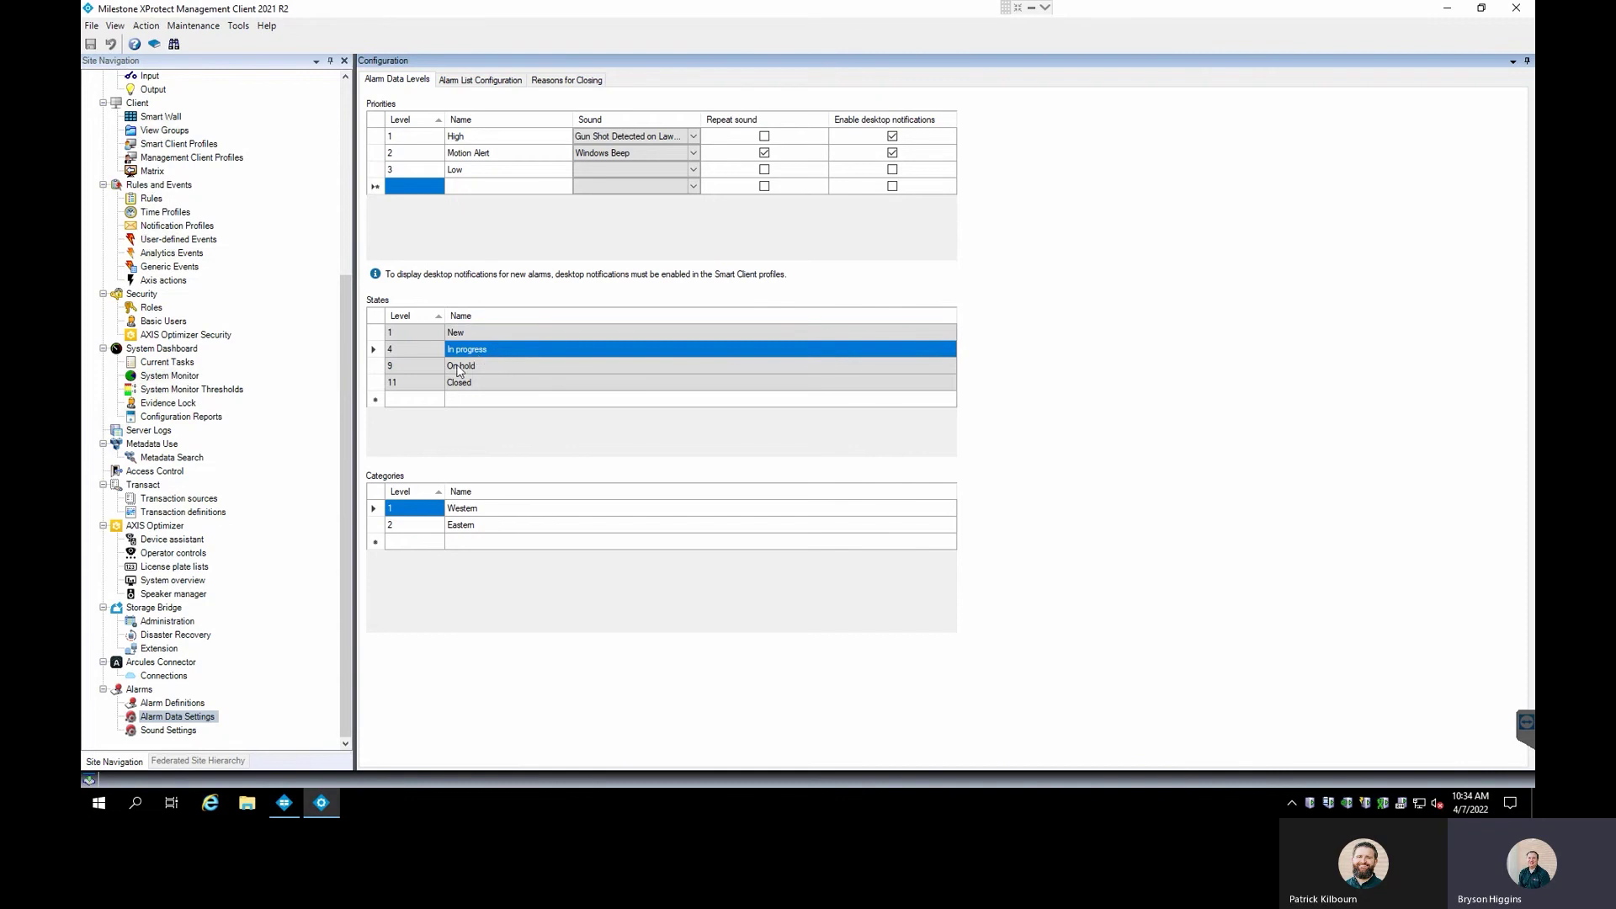
left_click(462, 368)
left_click(486, 385)
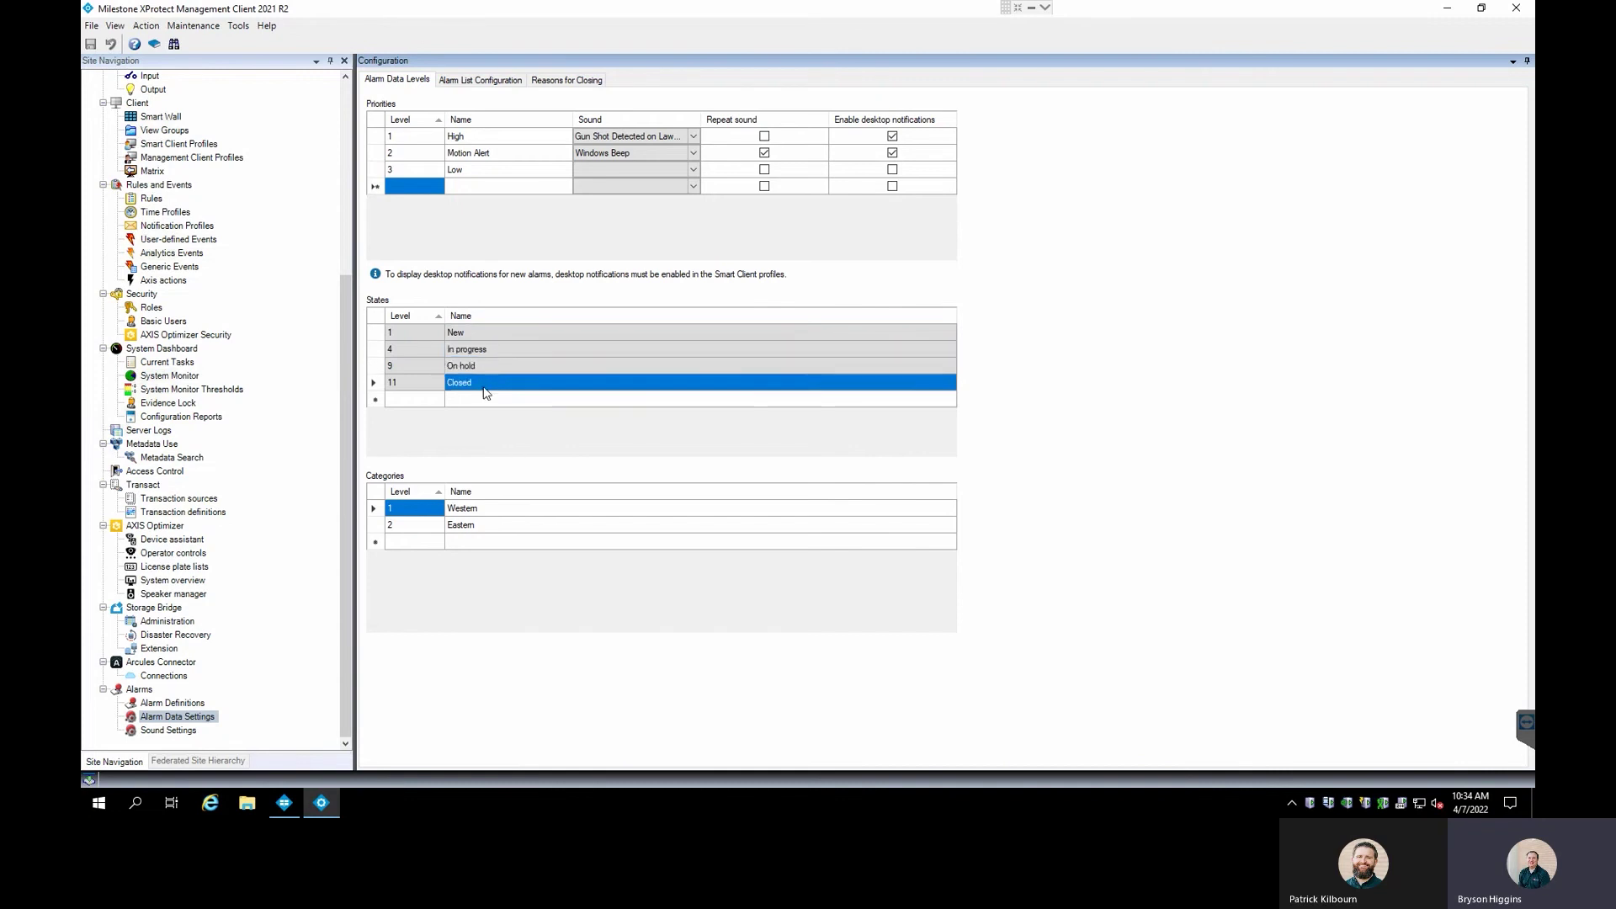
left_click(412, 402)
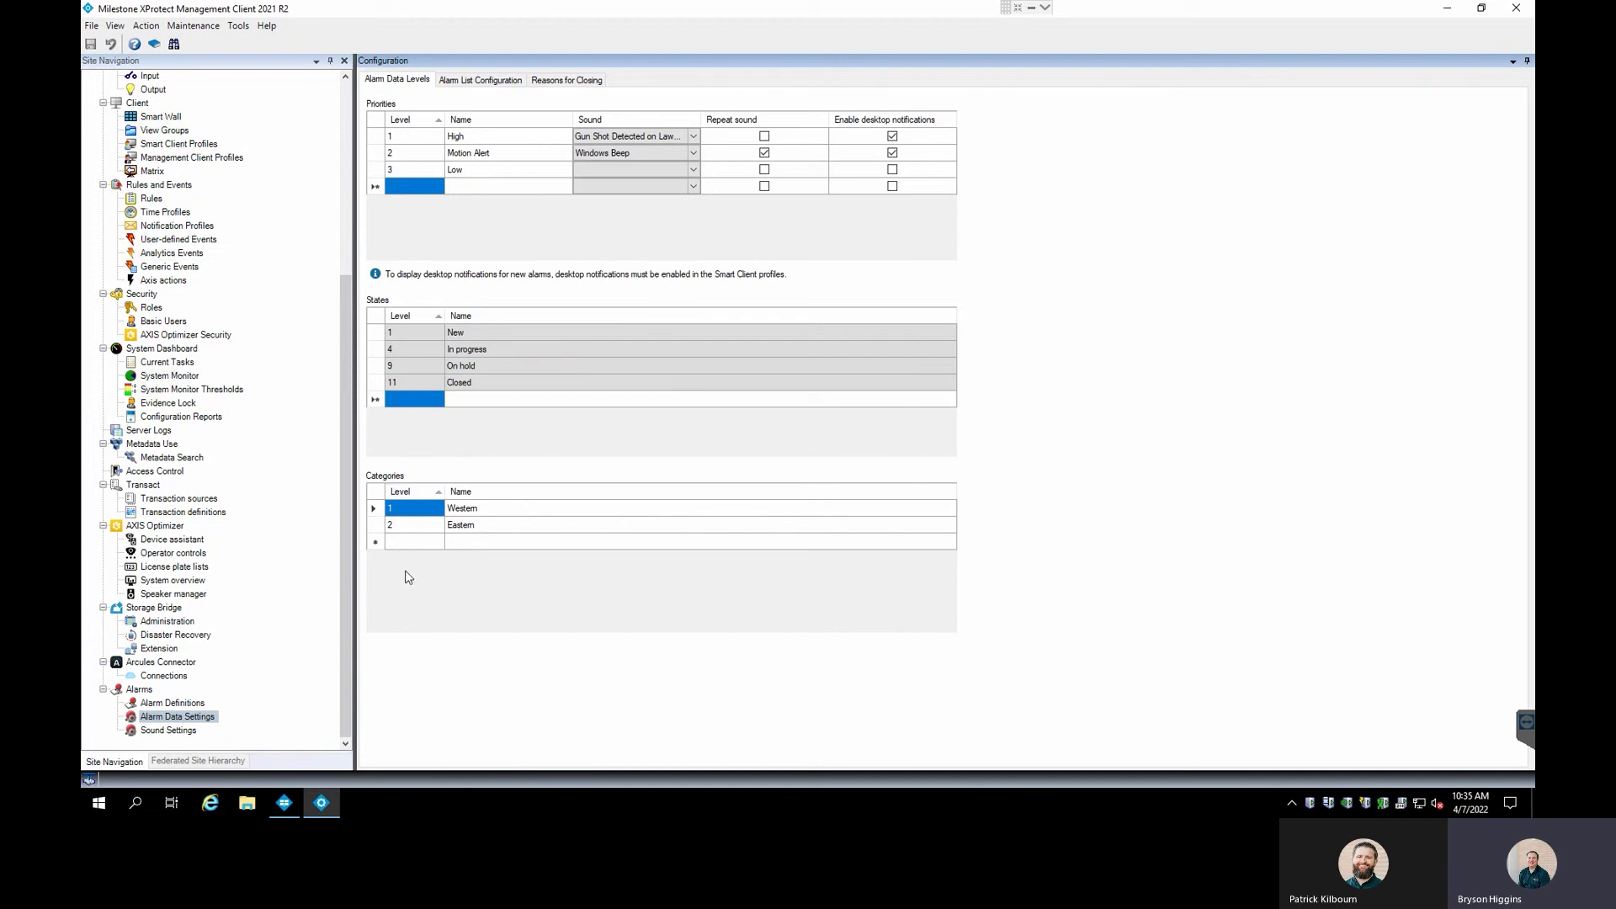
Add an alarm category with level 3 named Motion Alerts and save the changes.
left_click(420, 527)
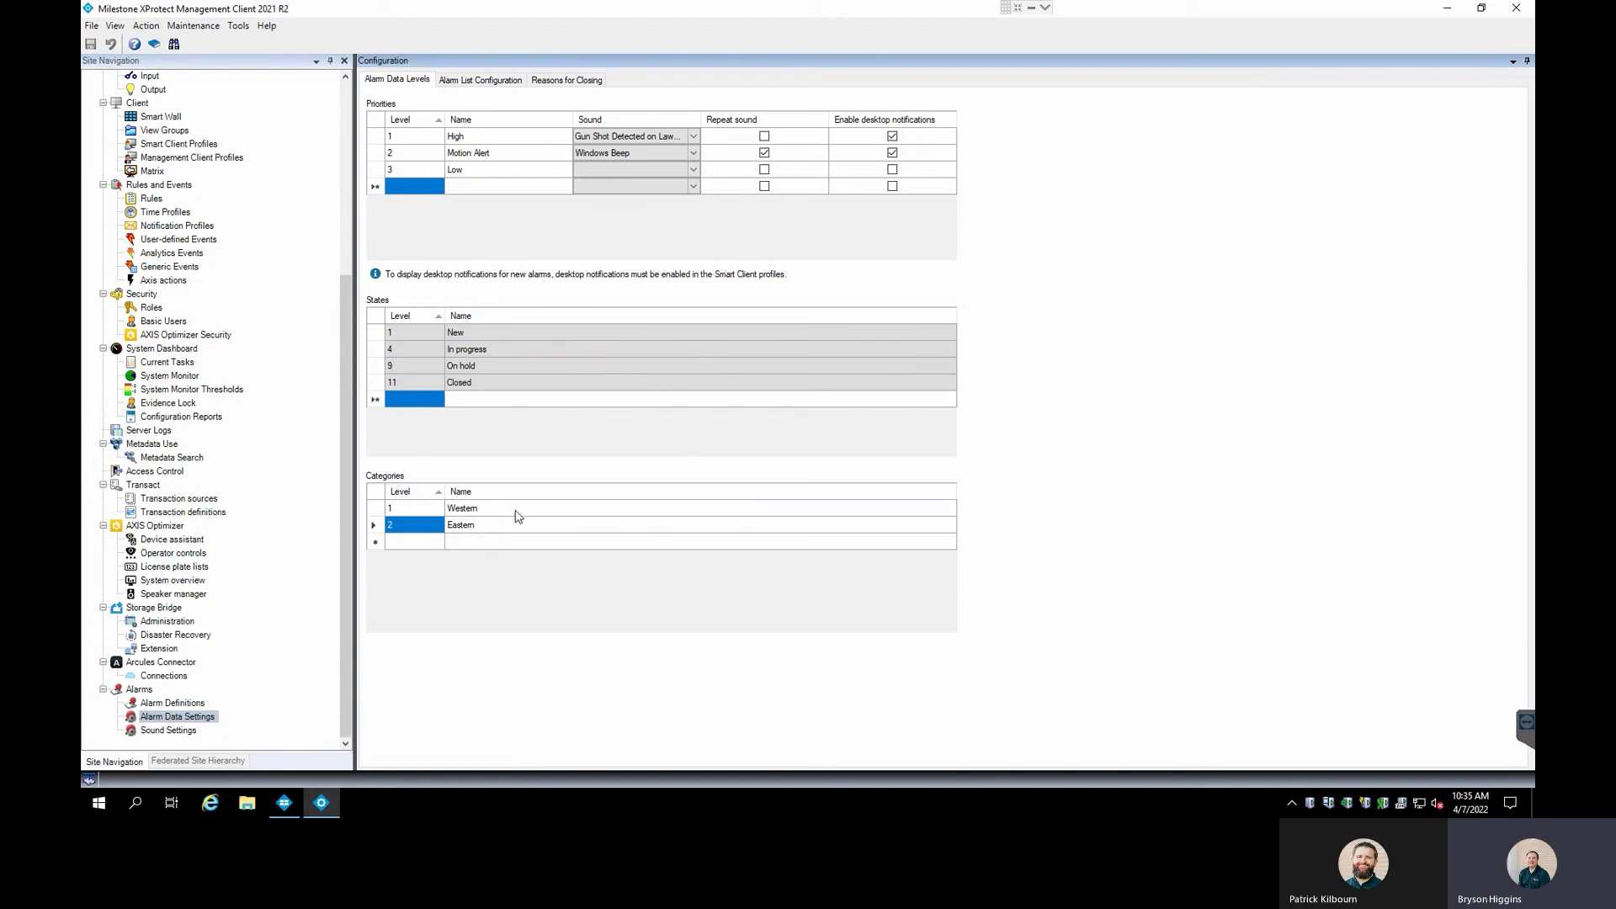
left_click(421, 543)
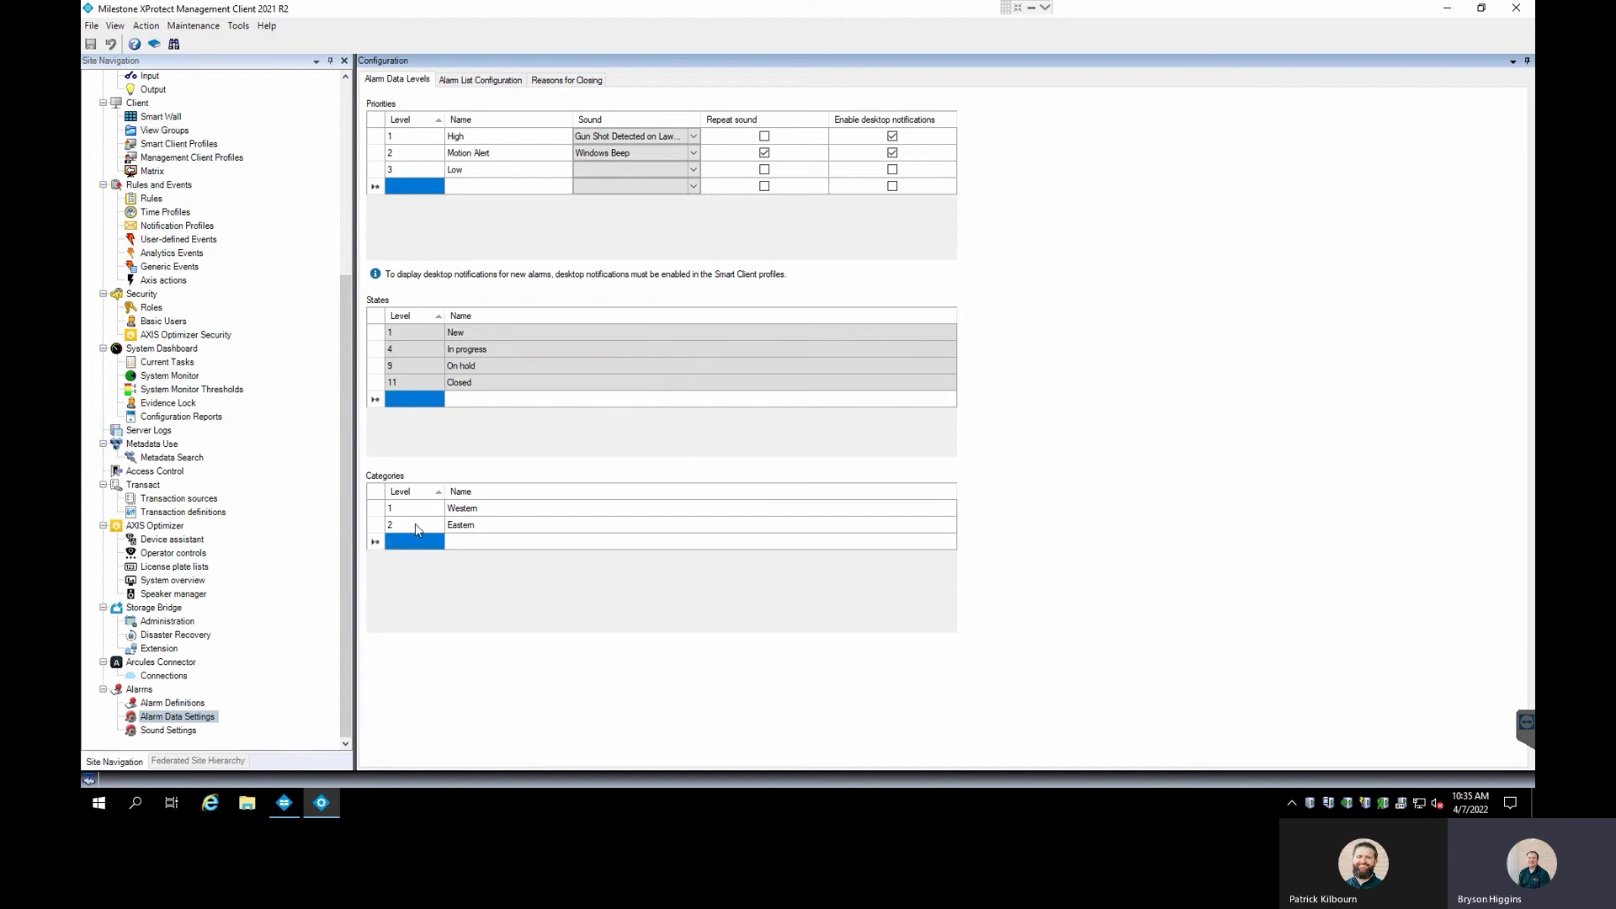
type("3")
left_click(467, 537)
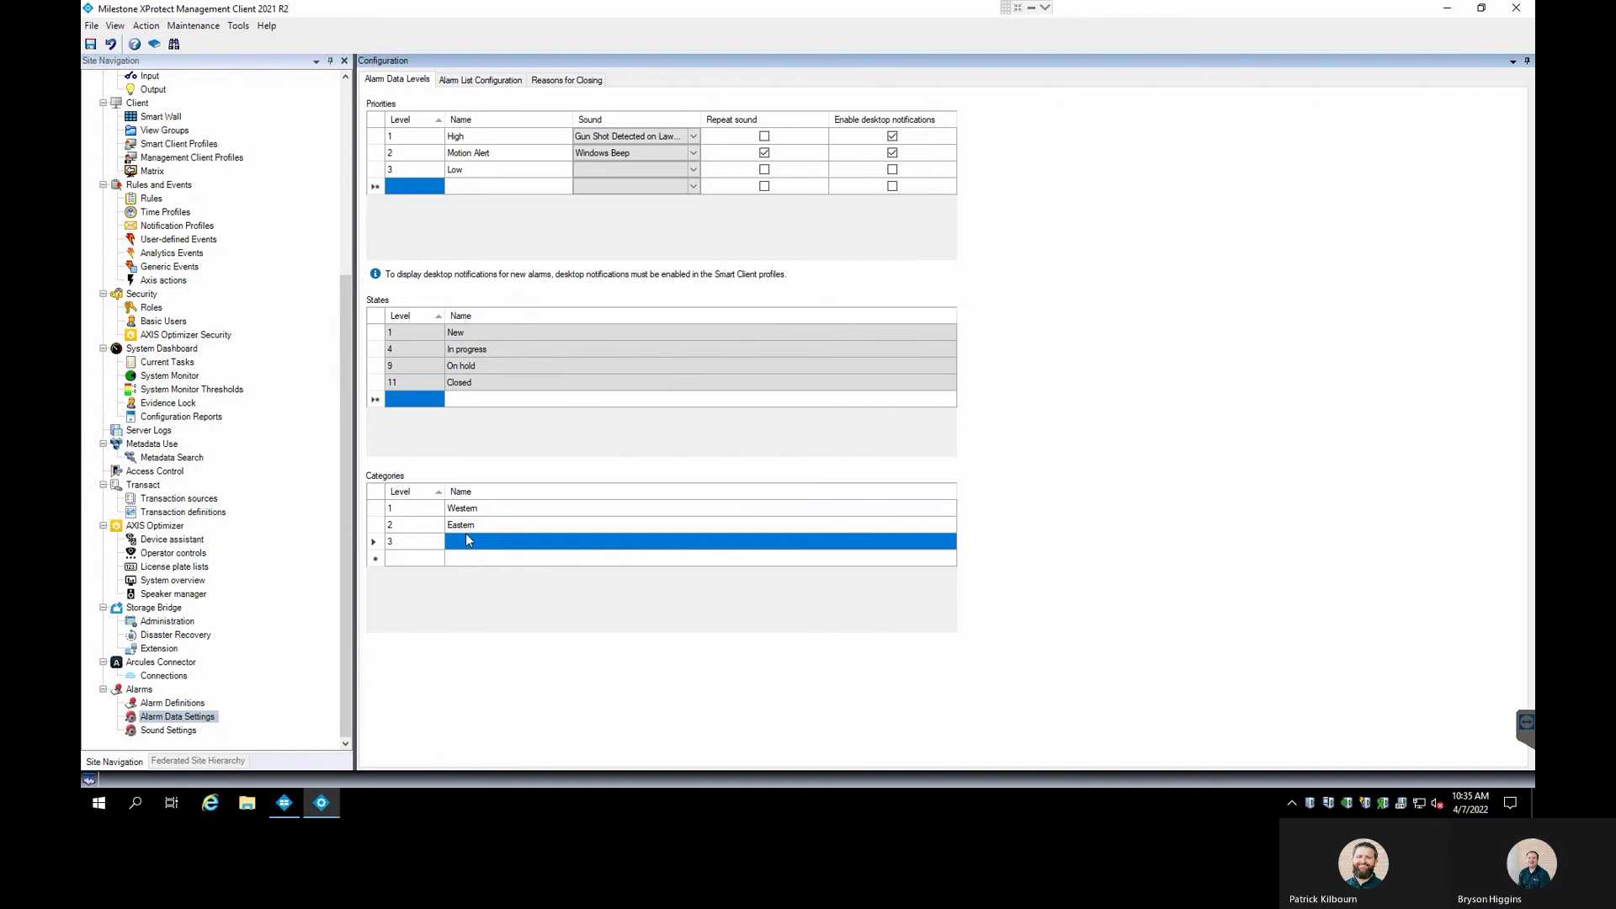
type("Motion Alerts")
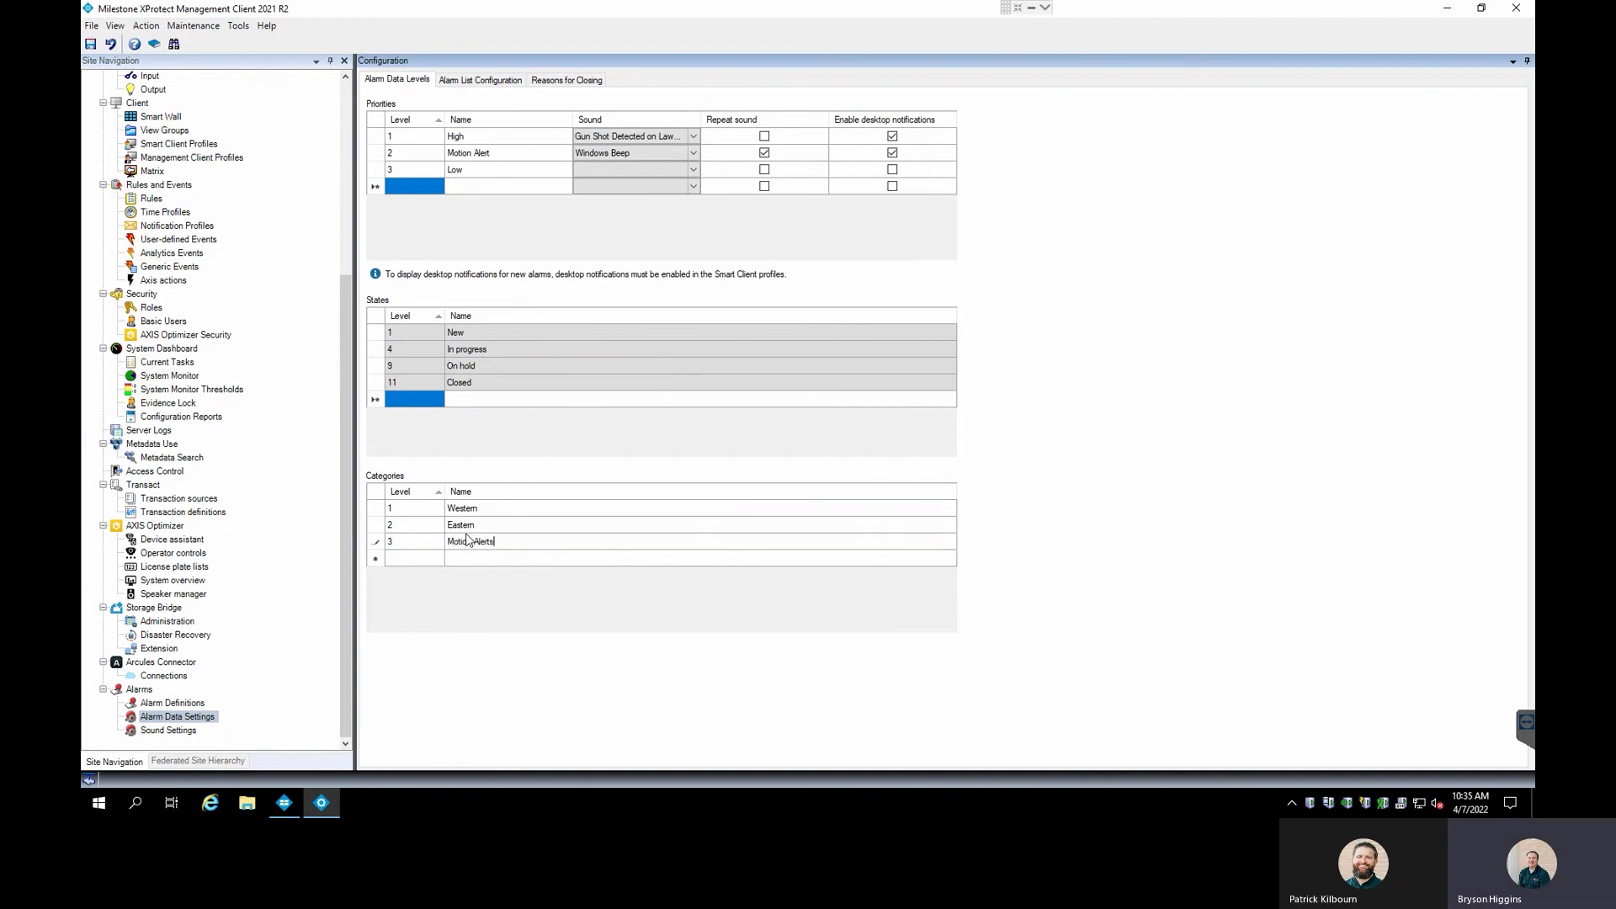
left_click(185, 716)
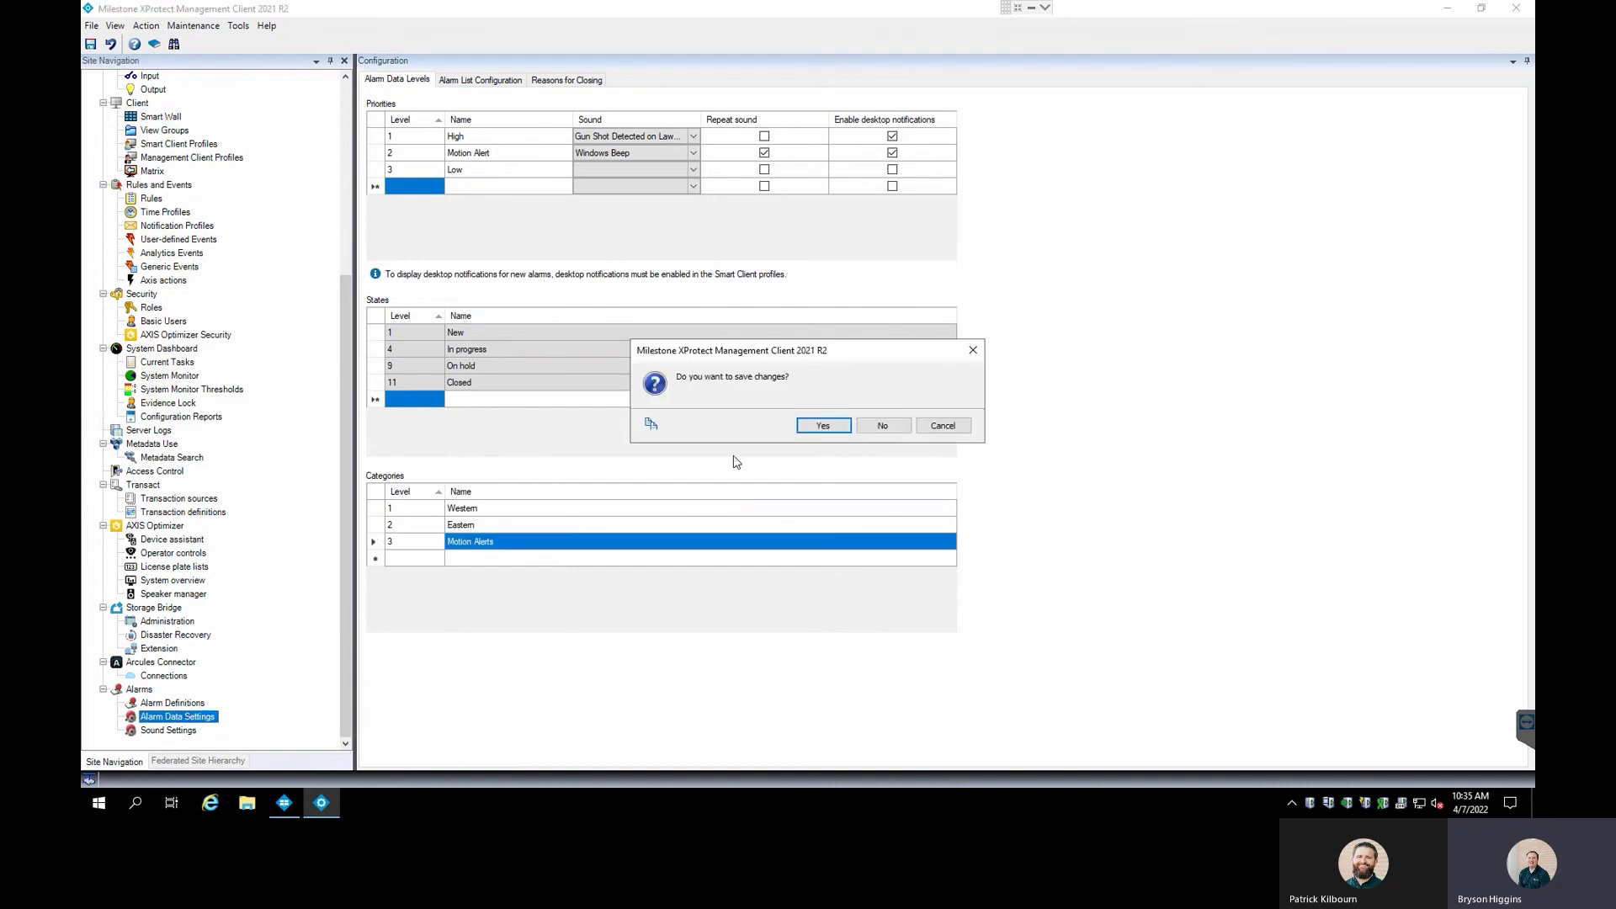
left_click(830, 428)
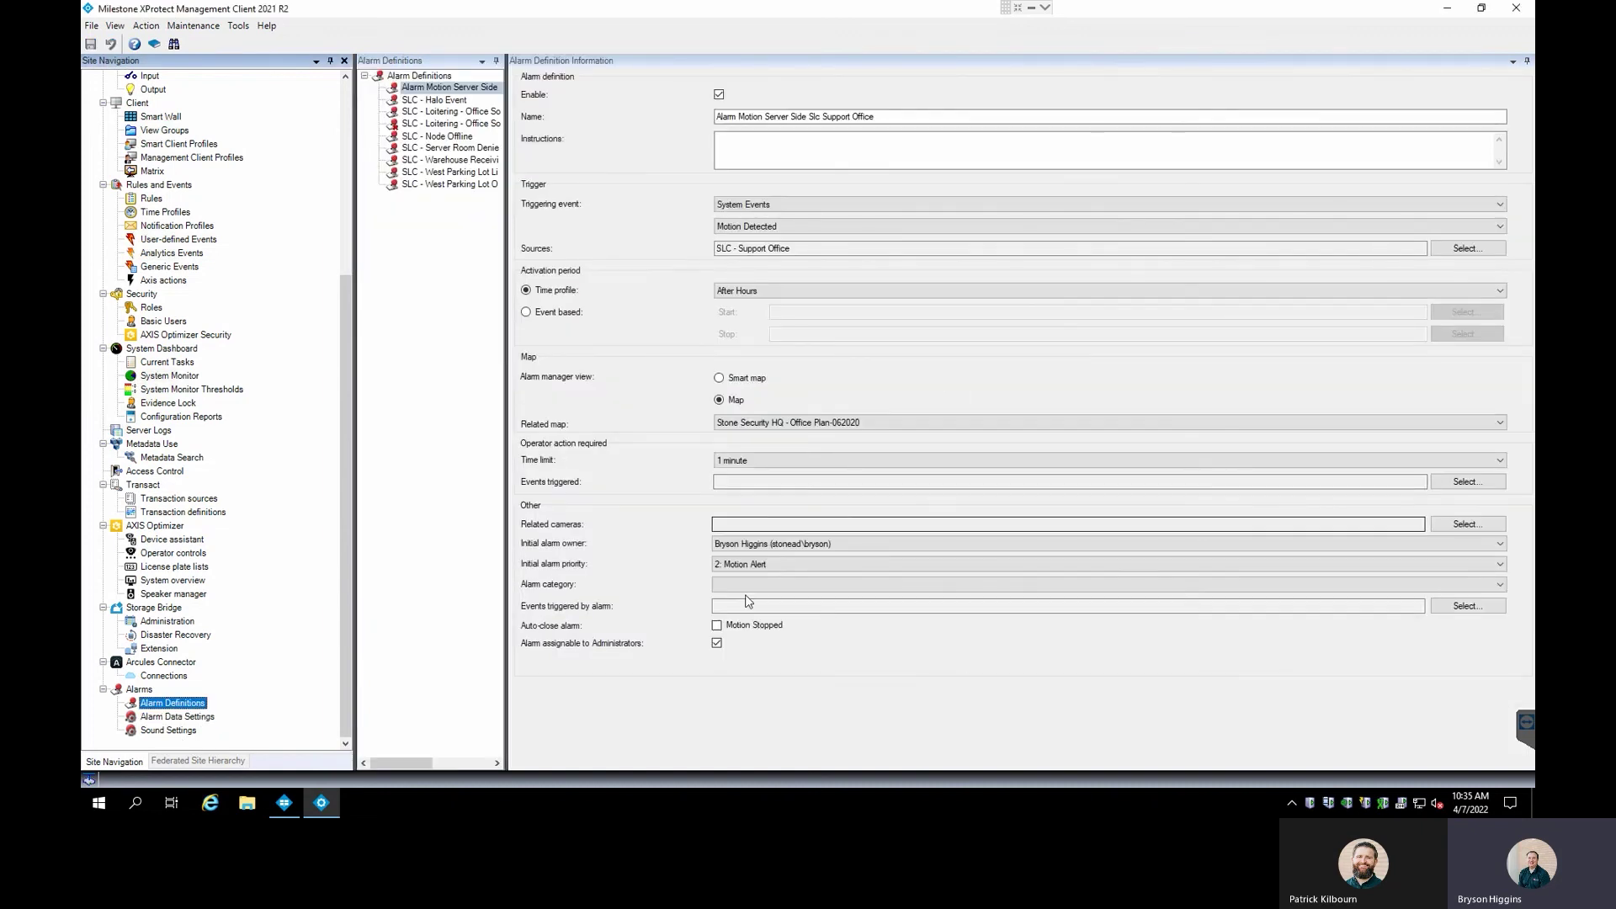
Set the support office motion alarm's category to Motion Alerts and revisit the sound and alarm data settings.
left_click(746, 585)
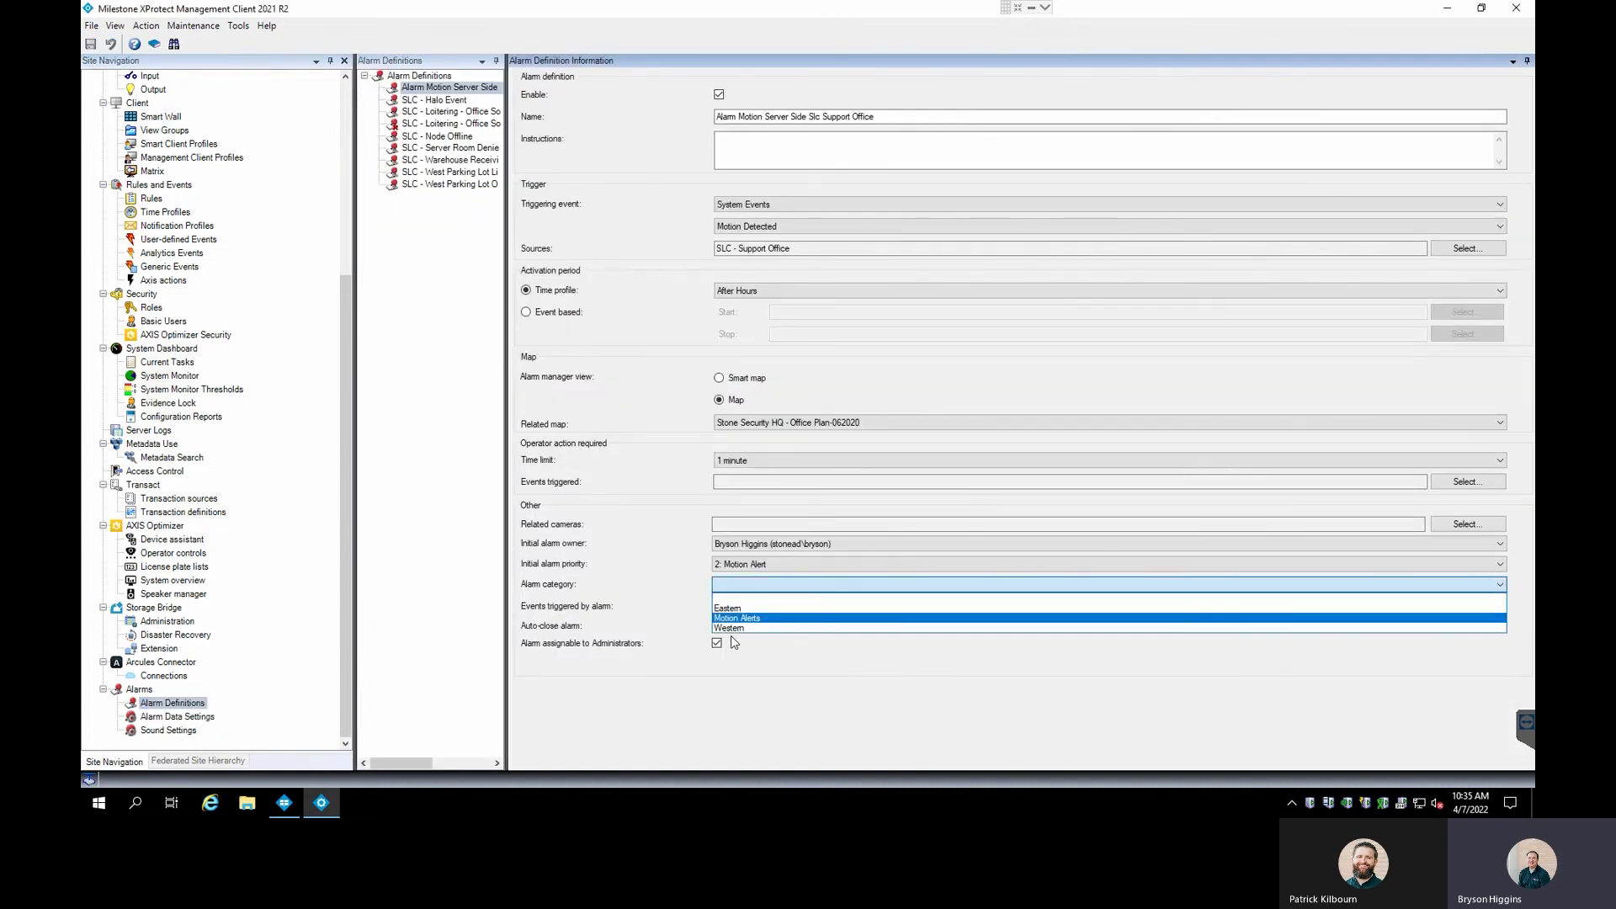
left_click(753, 618)
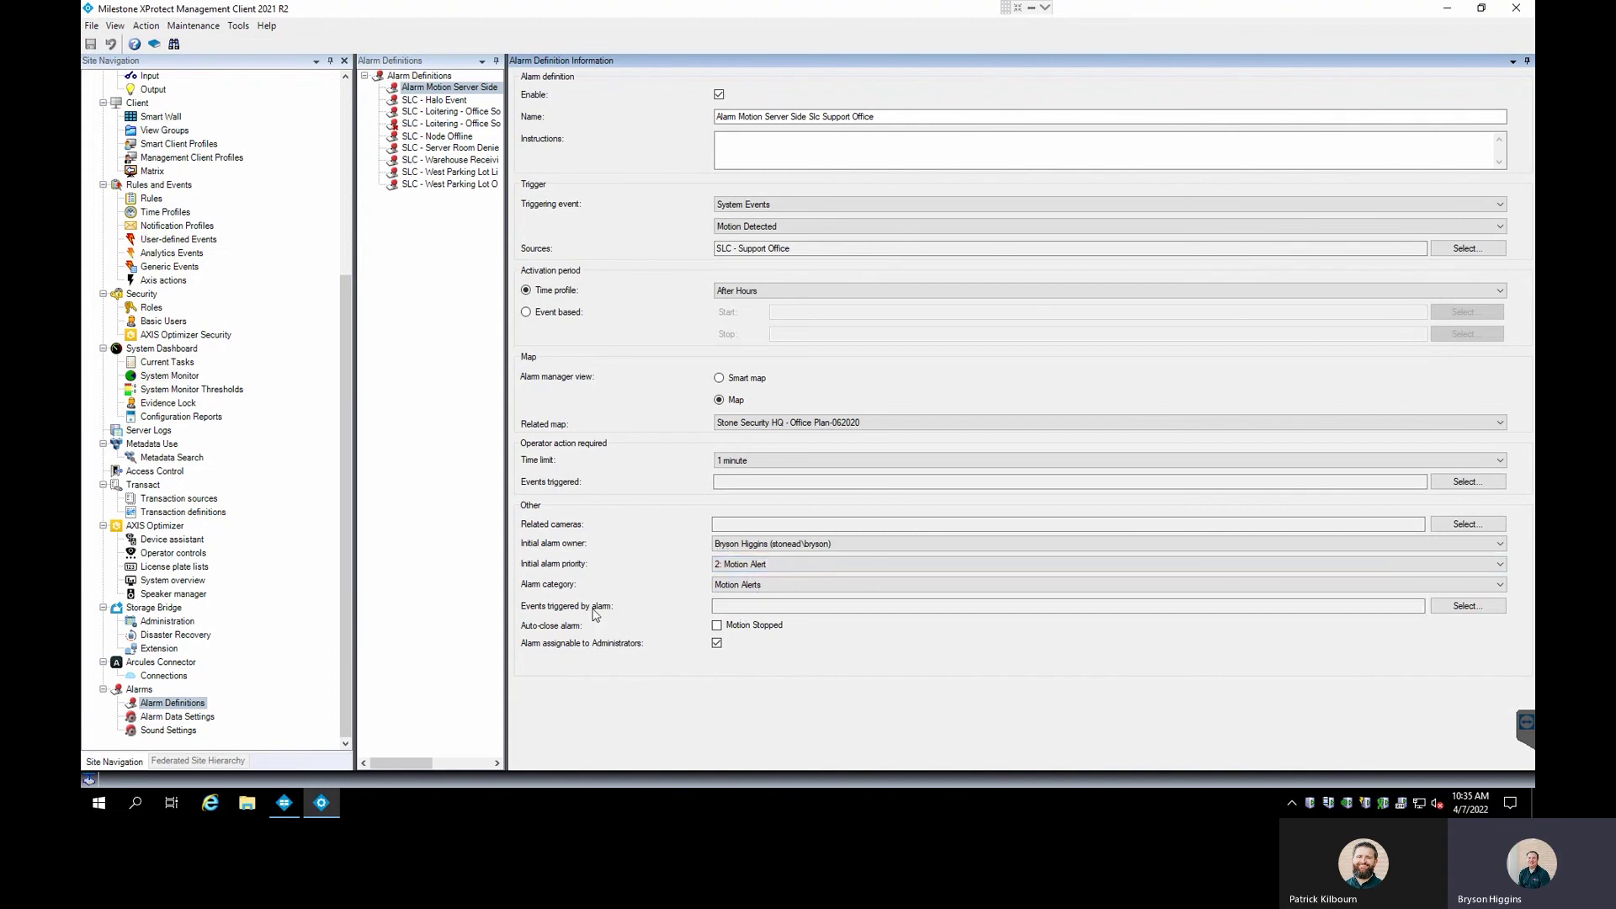
left_click(162, 730)
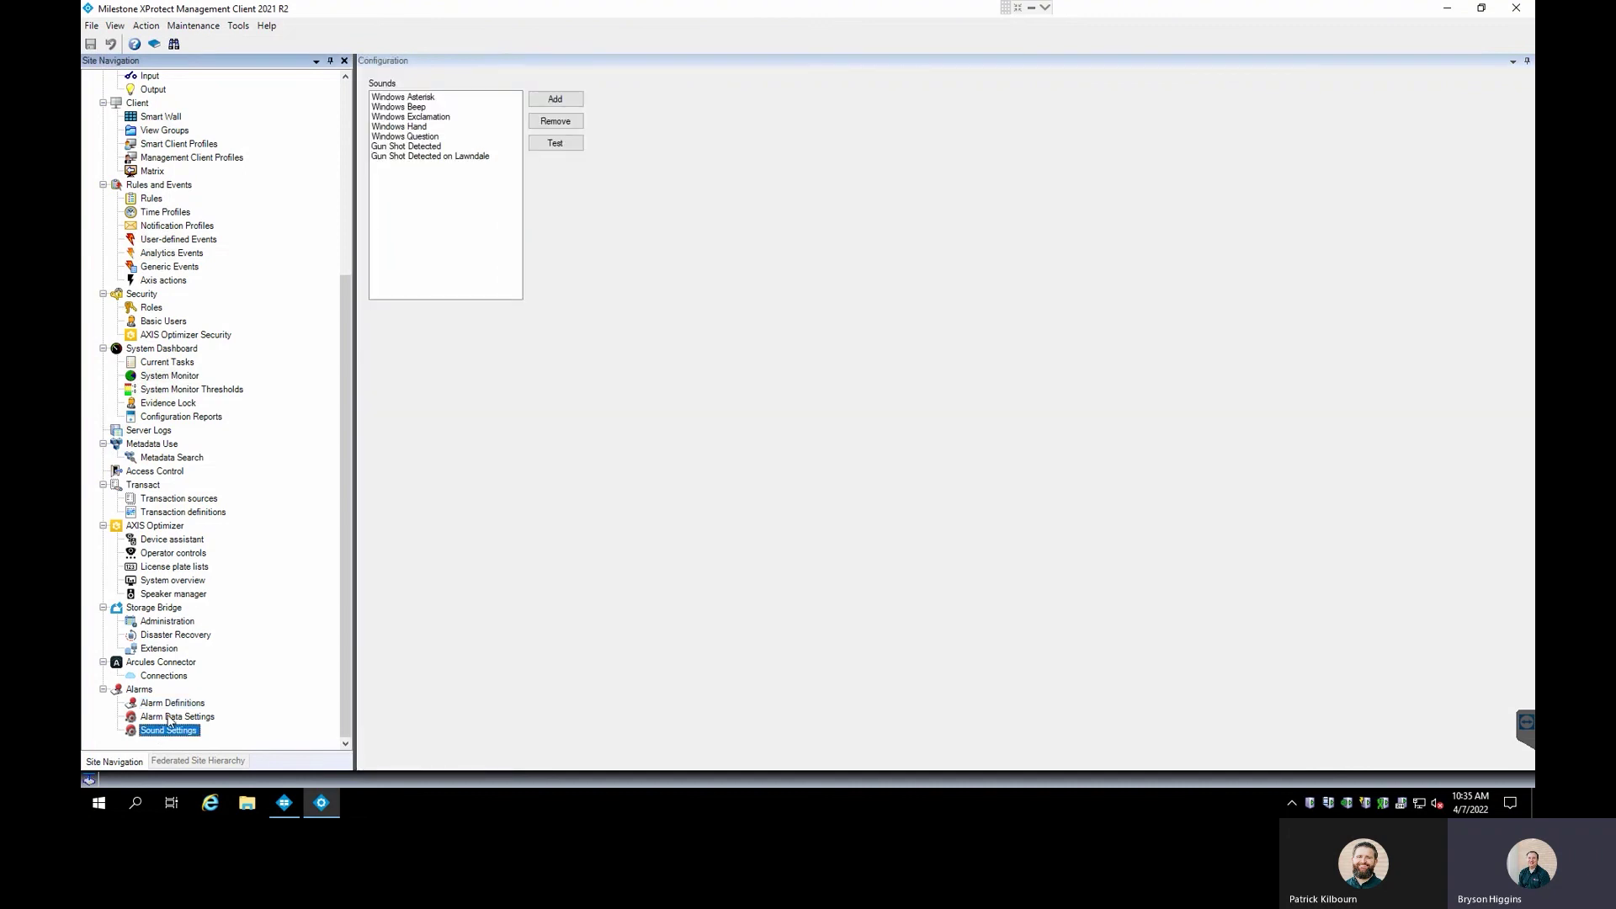
left_click(170, 717)
left_click(174, 704)
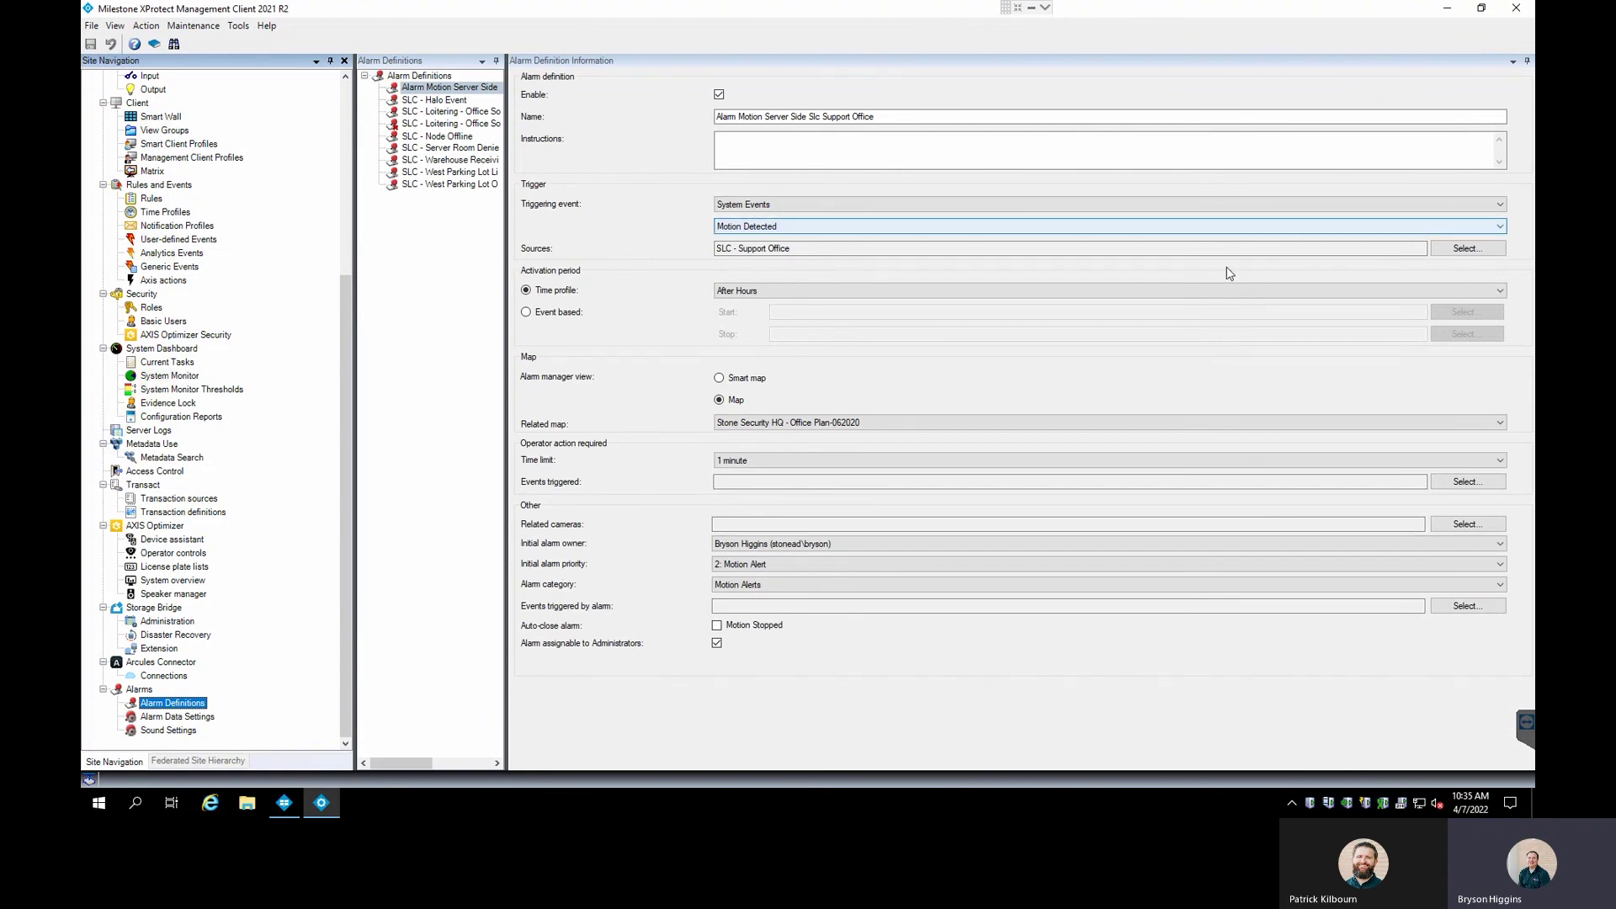
Set the support office motion alarm's time profile to Always and save the definition.
left_click(738, 293)
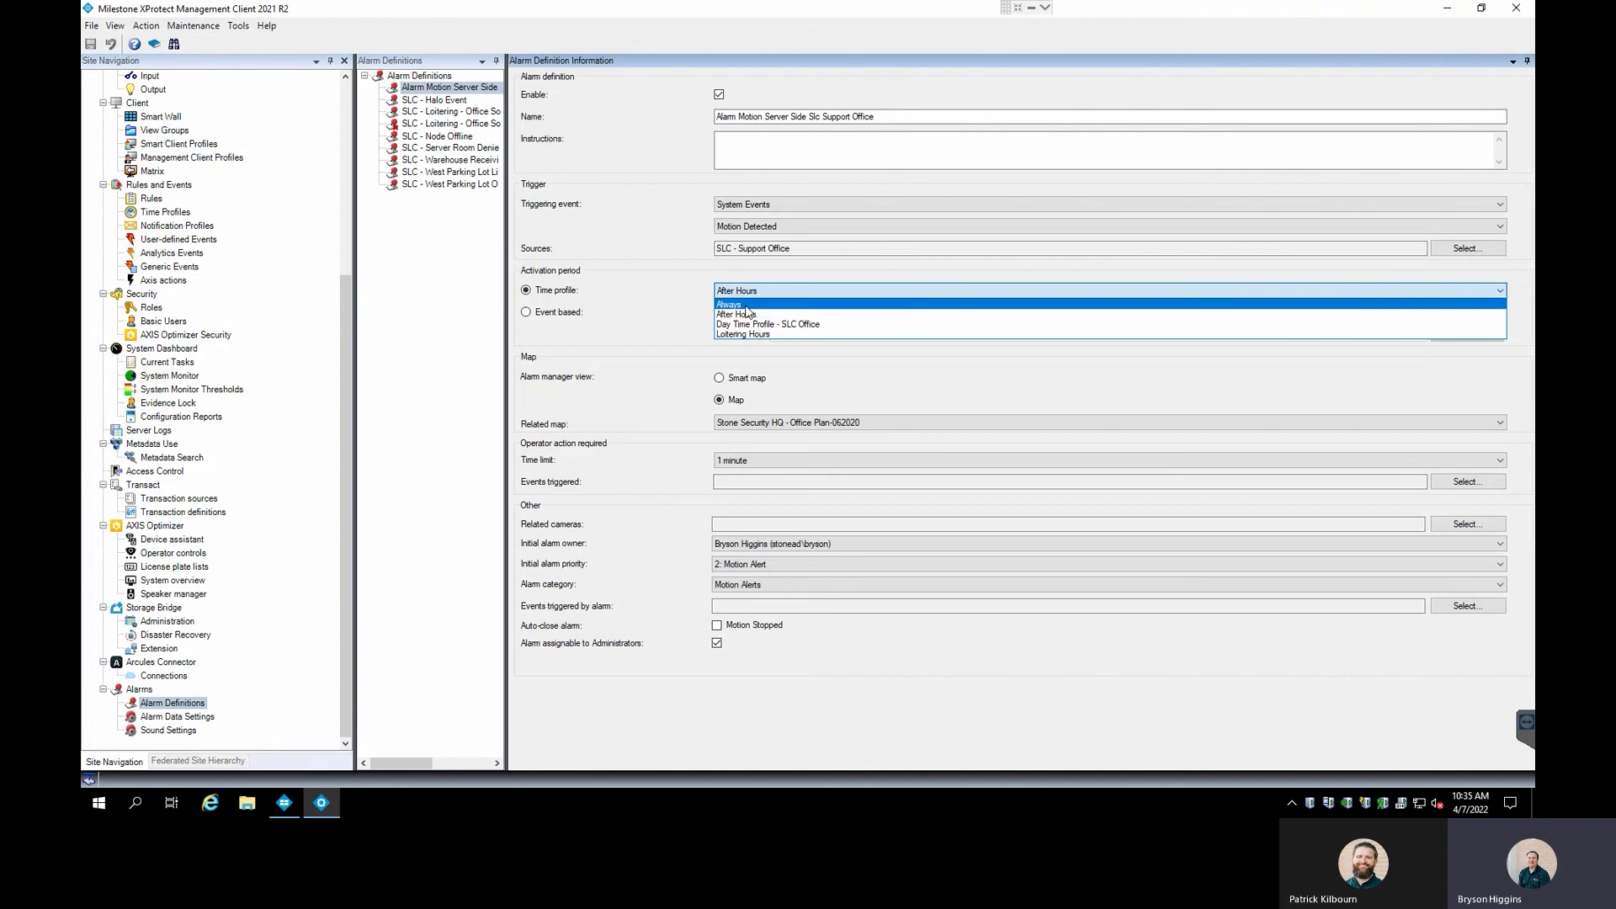
left_click(746, 306)
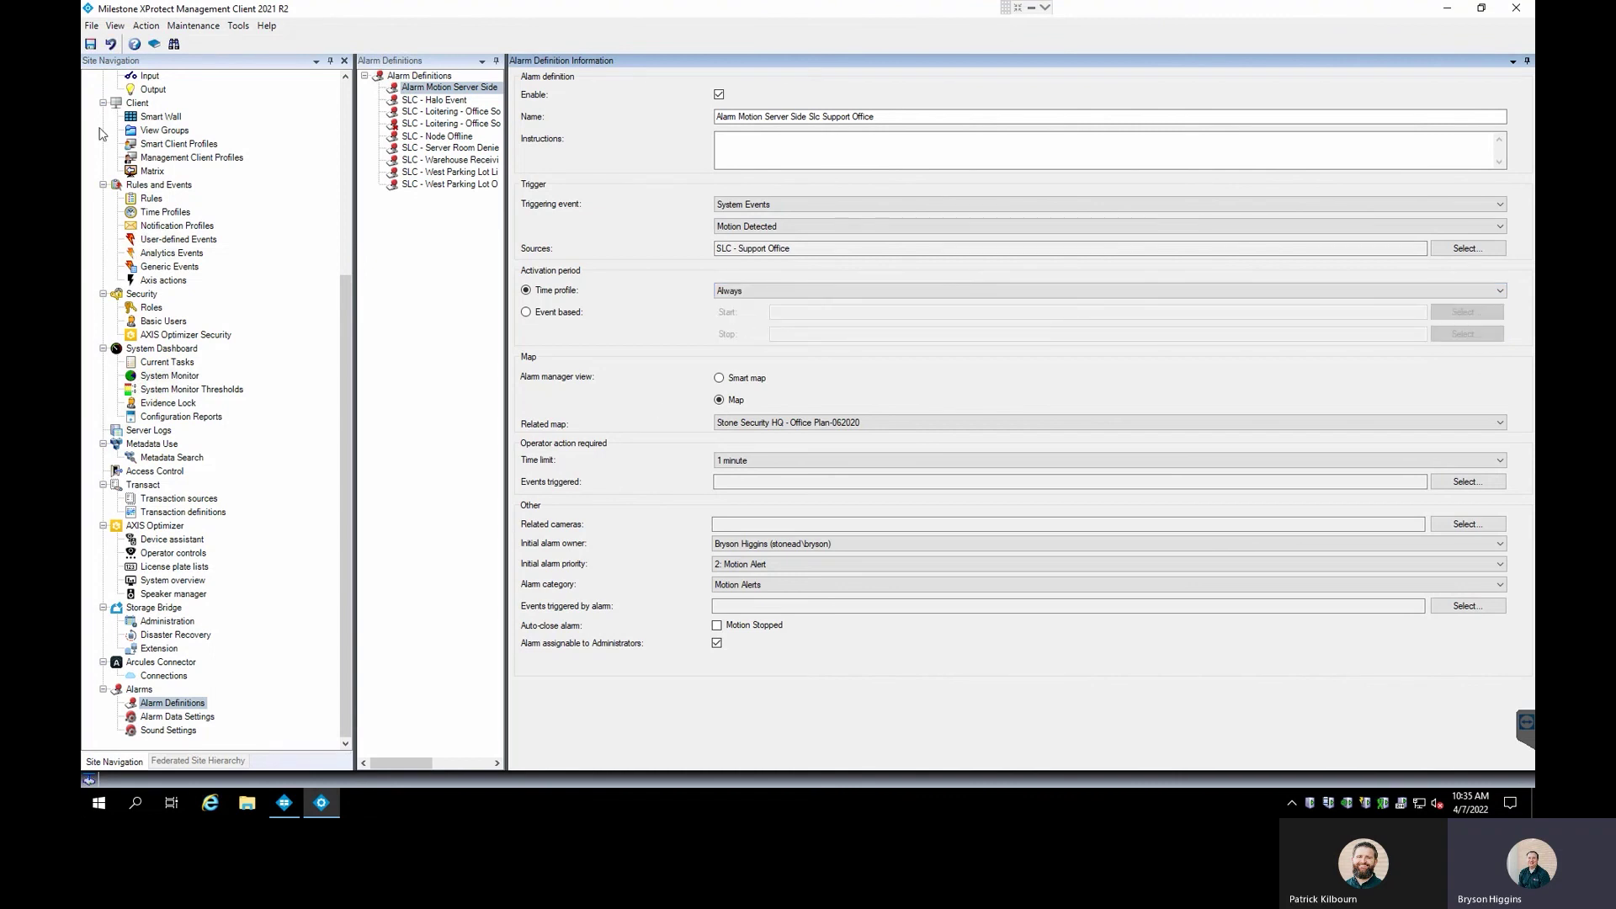
left_click(90, 45)
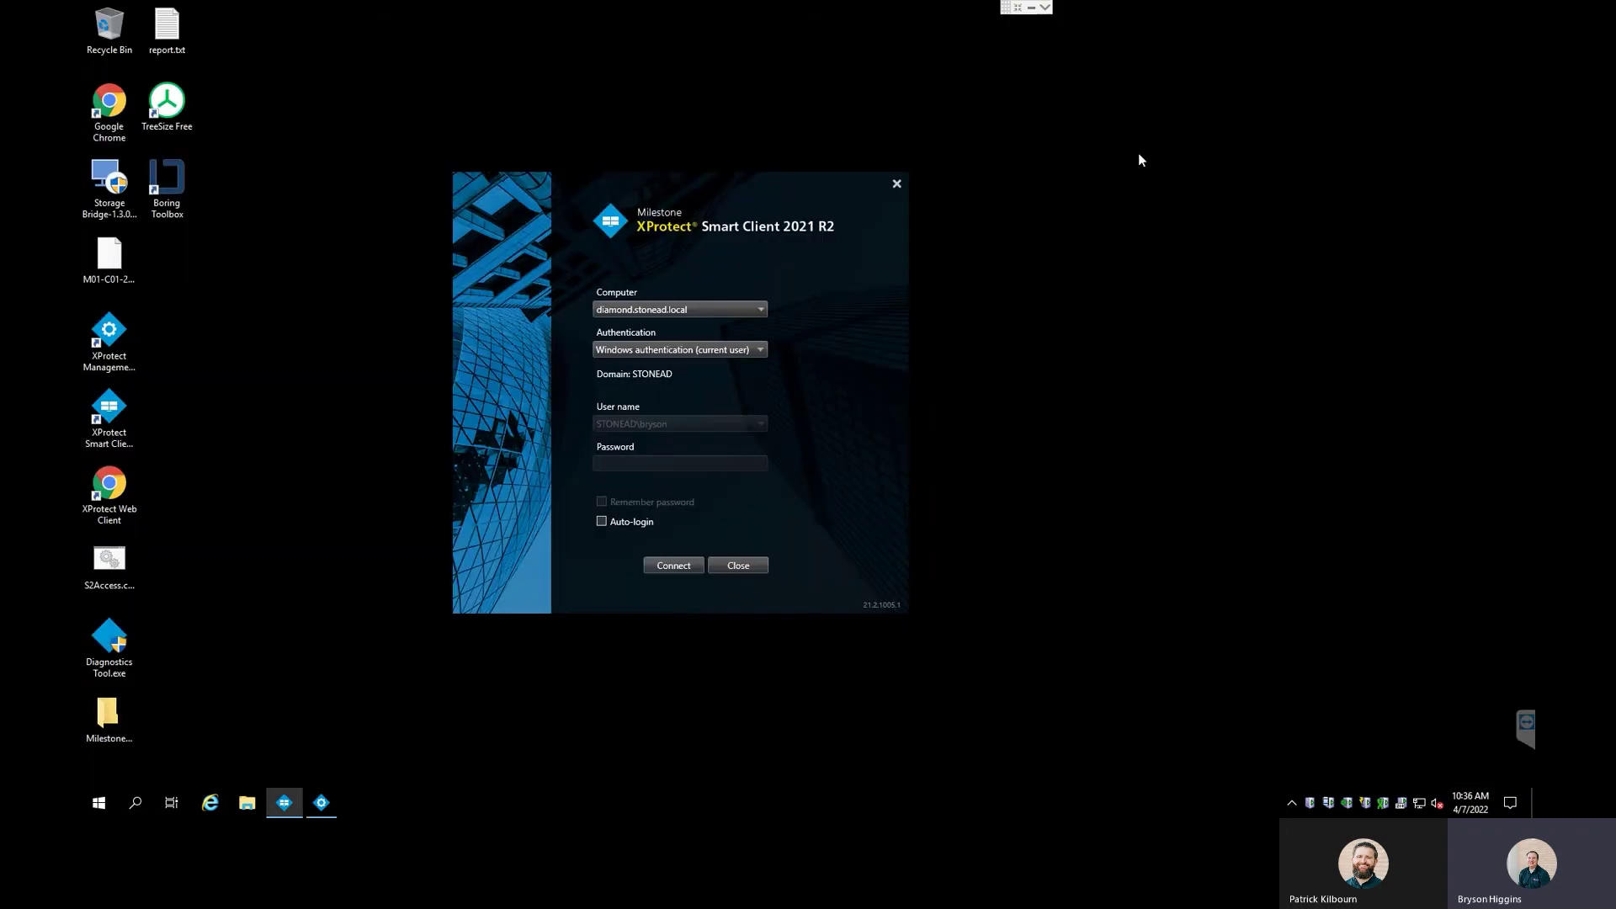
Switch to XProtect Smart Client, connect as the current Windows user, and view the 10:39:49 and 10:40:28 AM support office motion alarms.
left_click(658, 566)
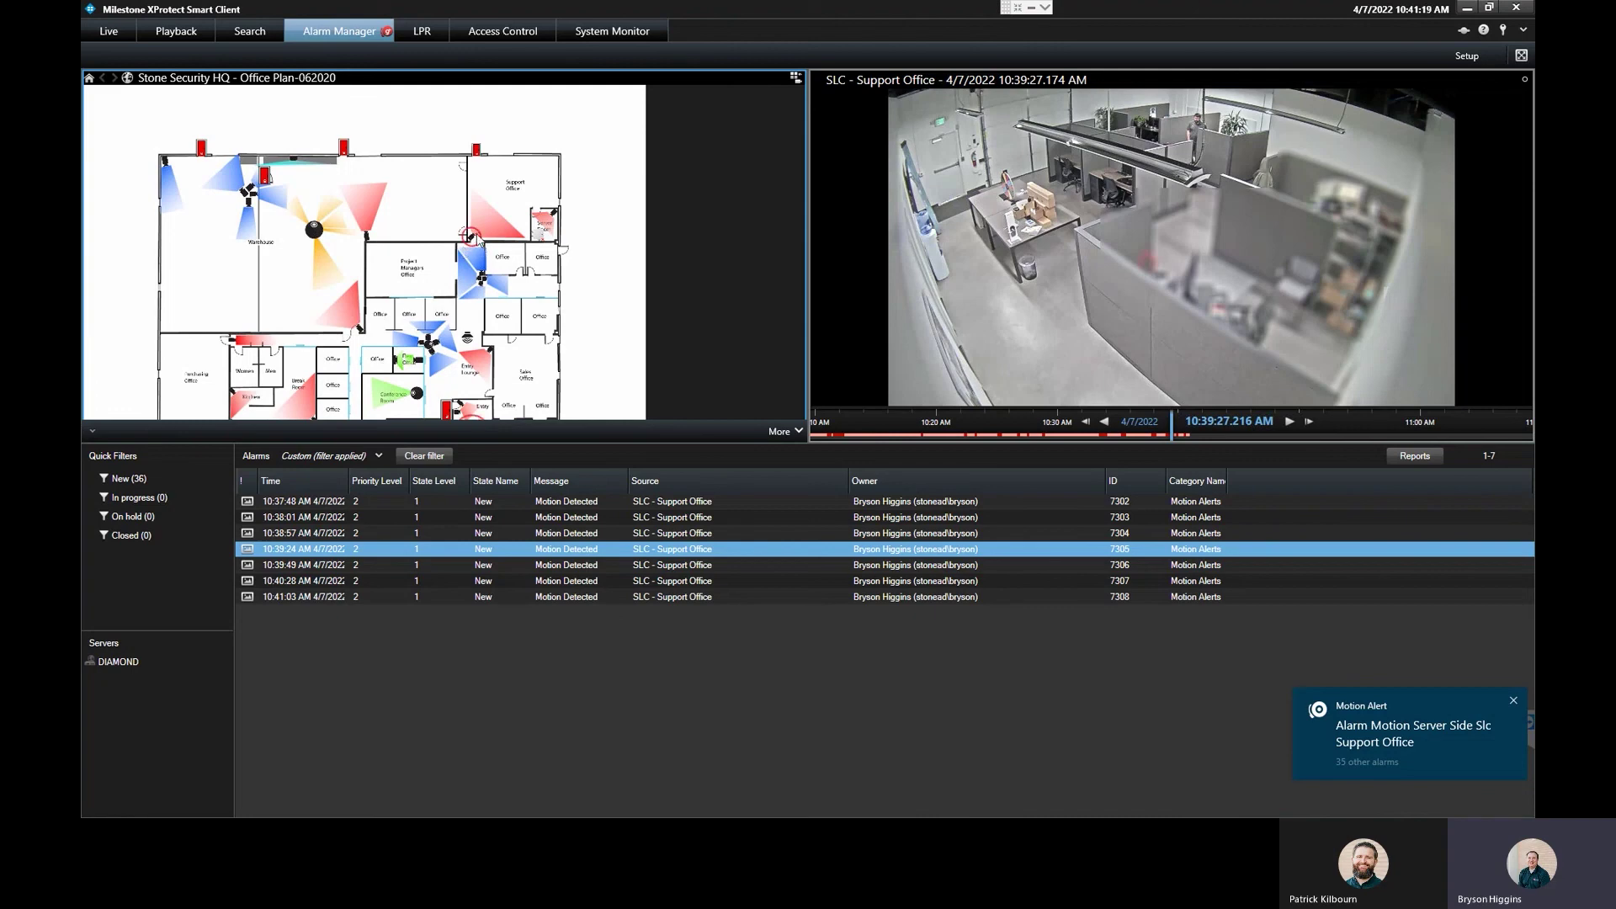
left_click(517, 564)
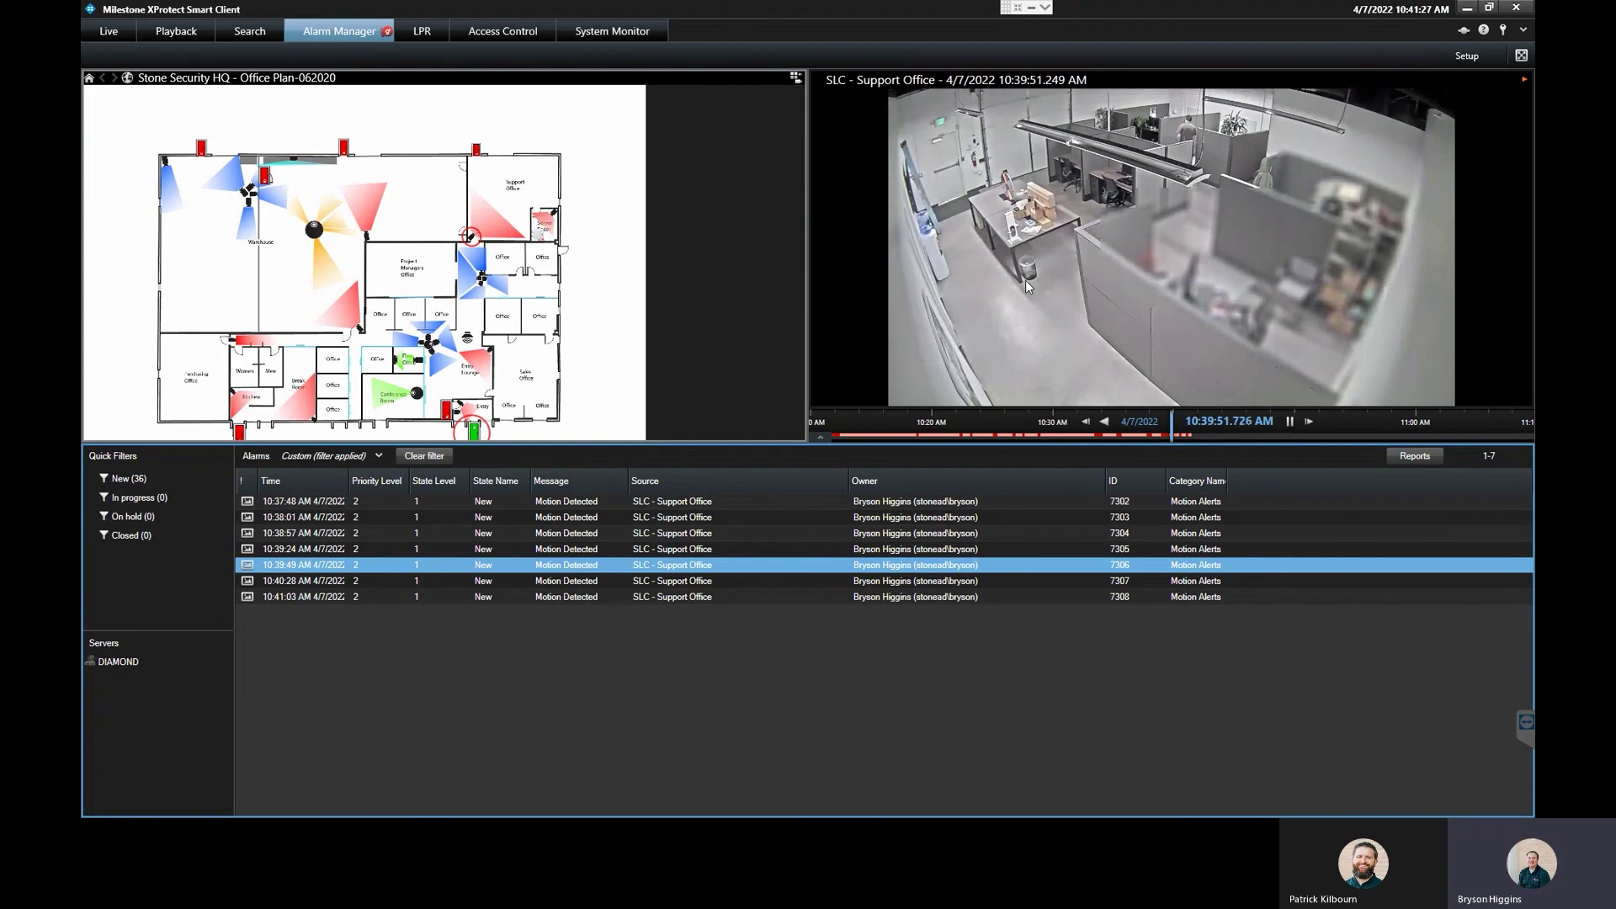
left_click(561, 587)
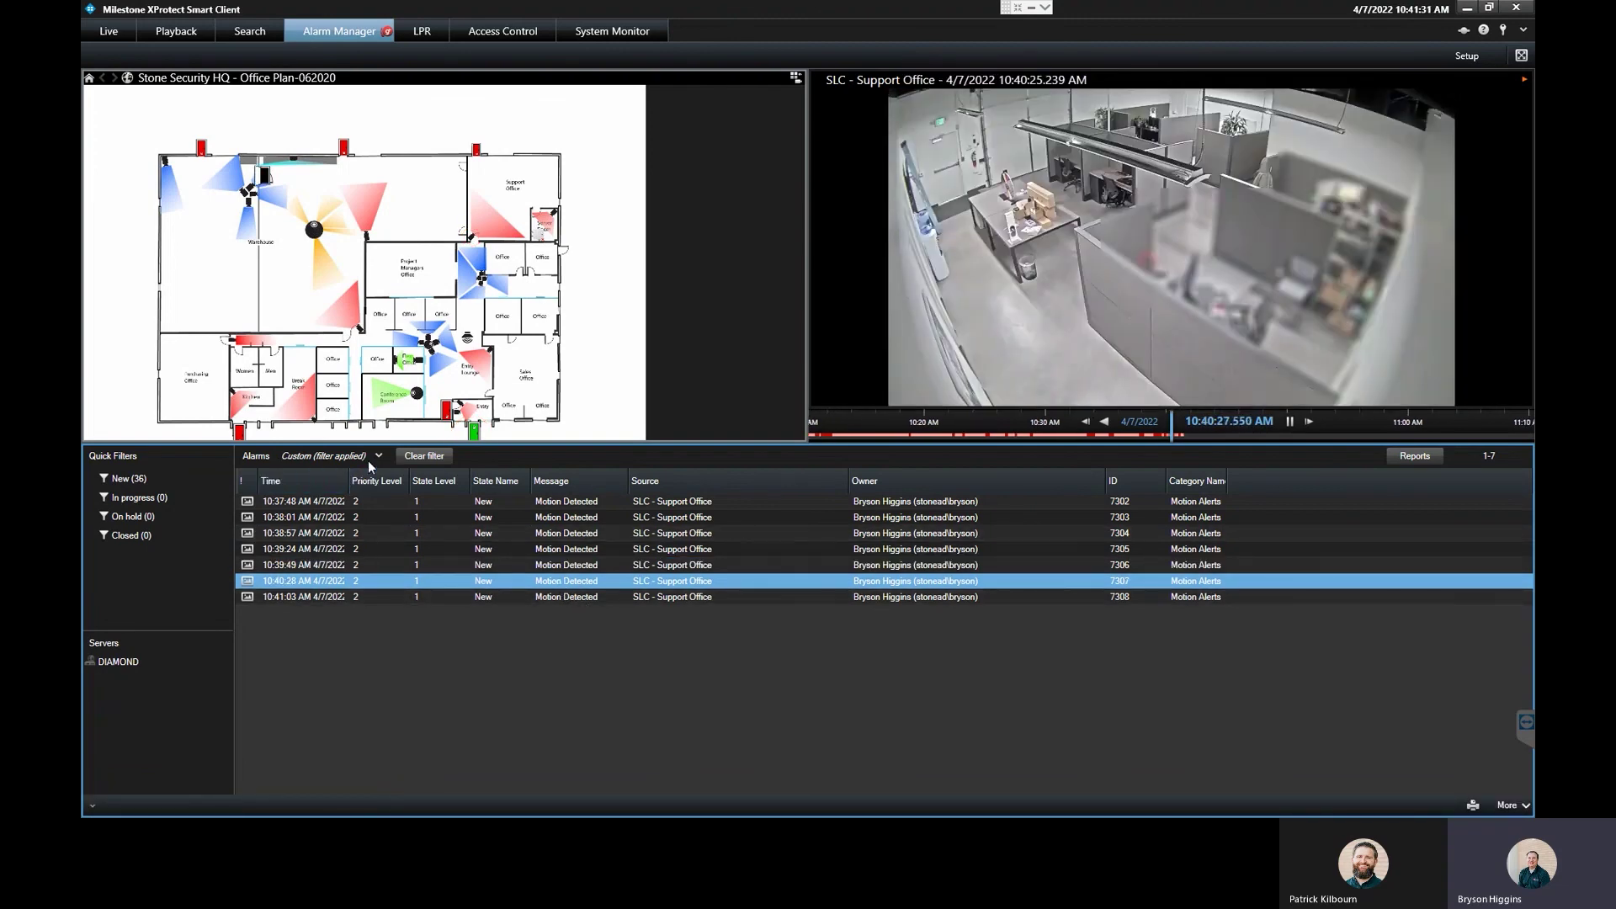
Examine the alarm list's filter settings and the actions available for the 10:40:28 AM motion alarm.
left_click(375, 456)
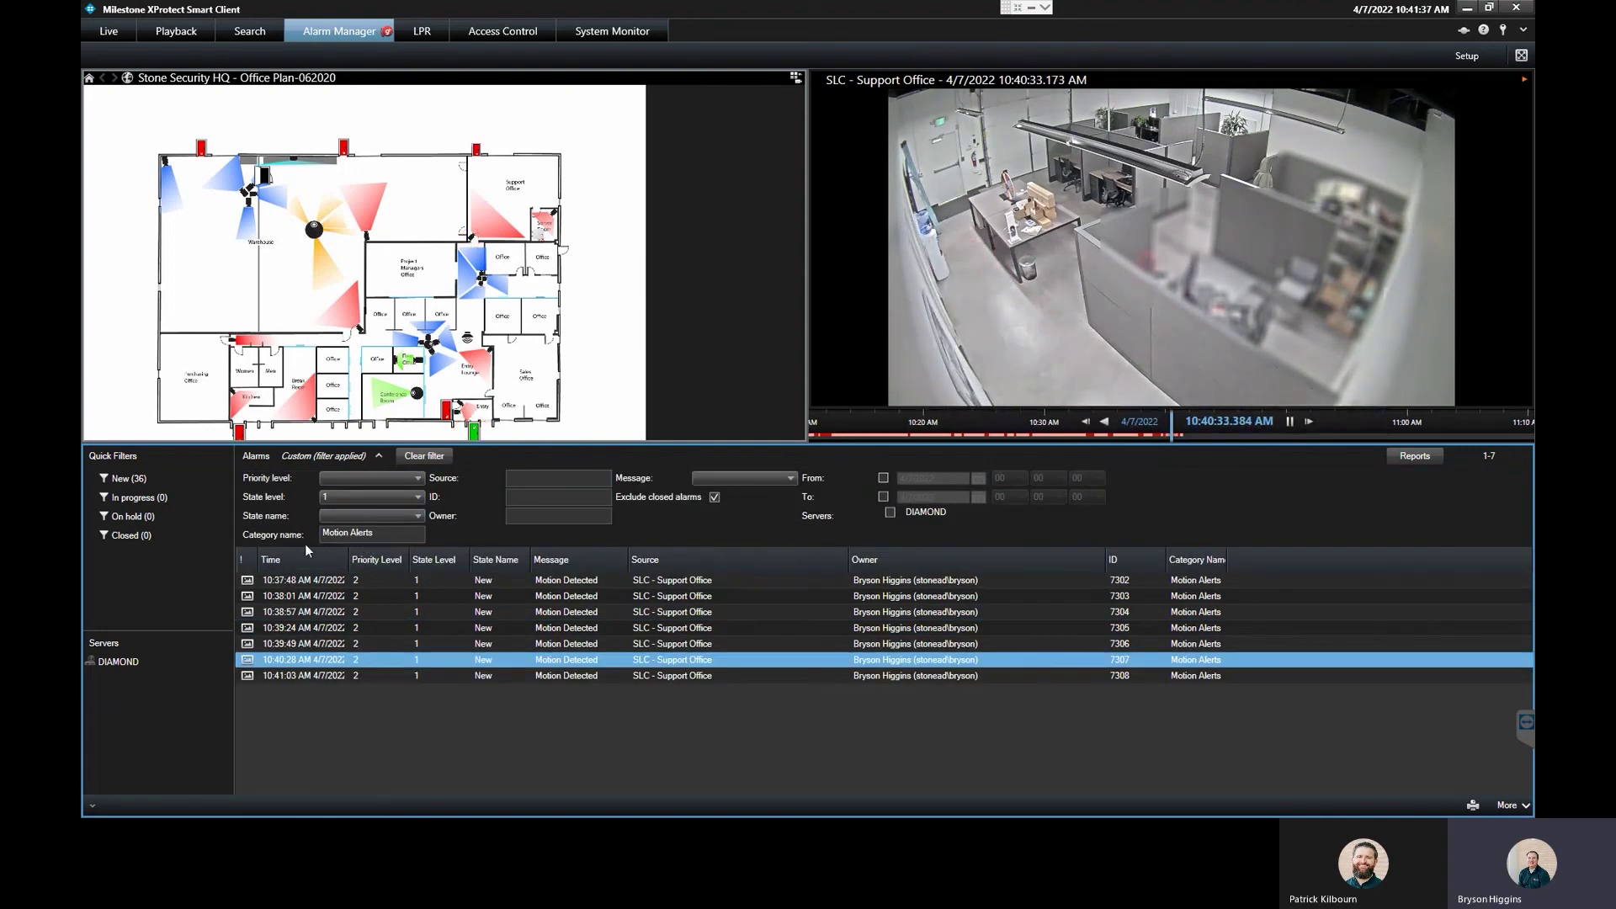
left_click(380, 456)
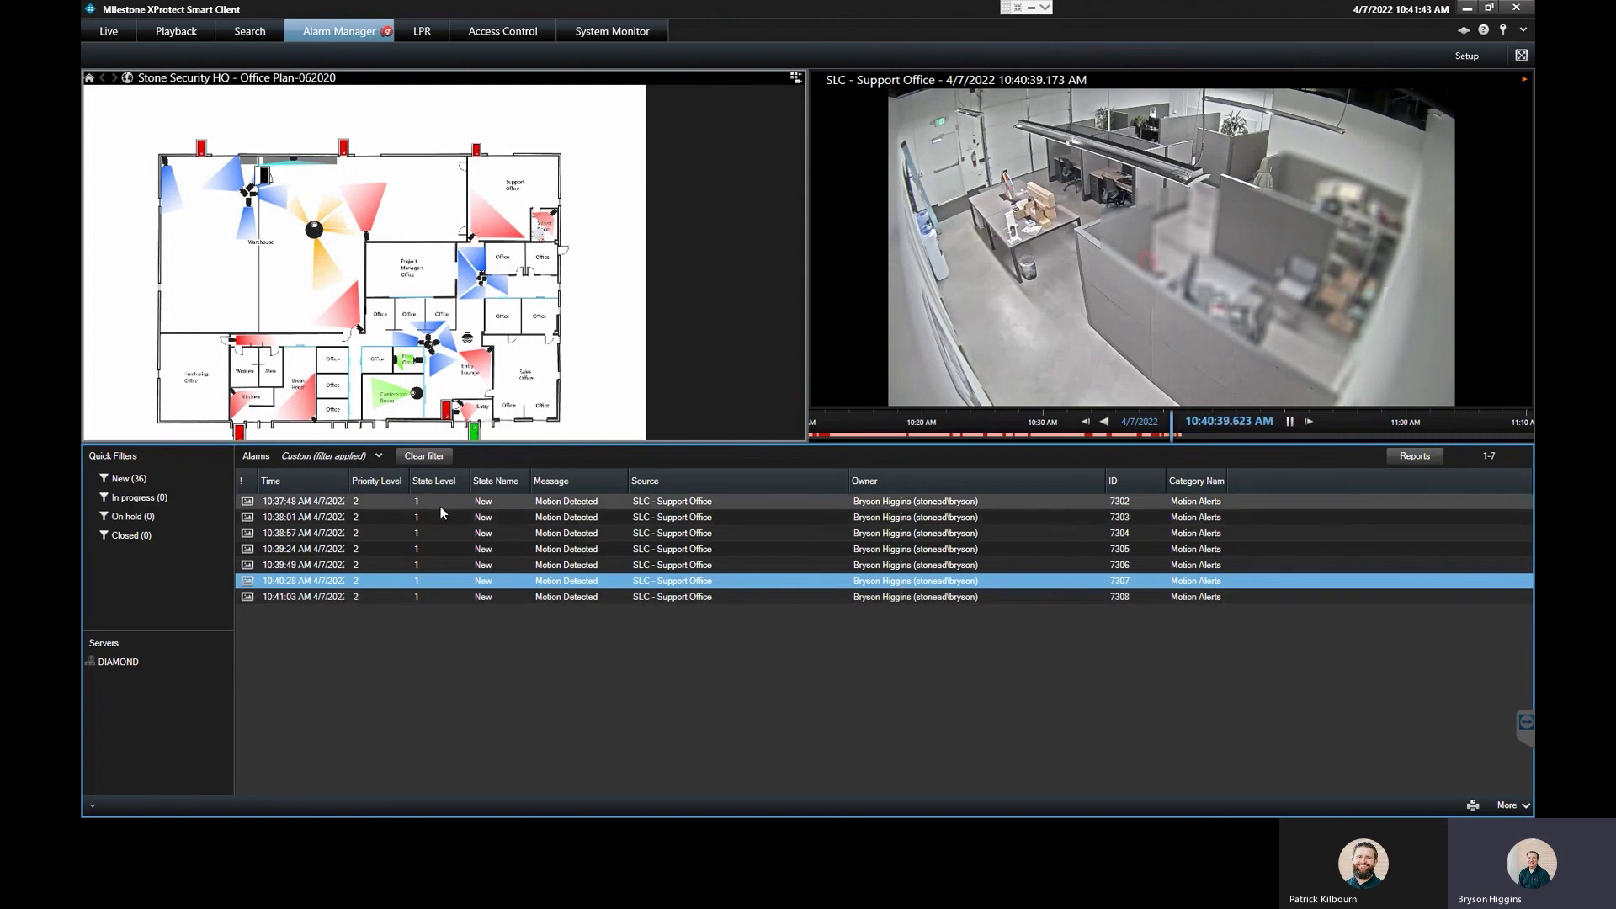
right_click(437, 582)
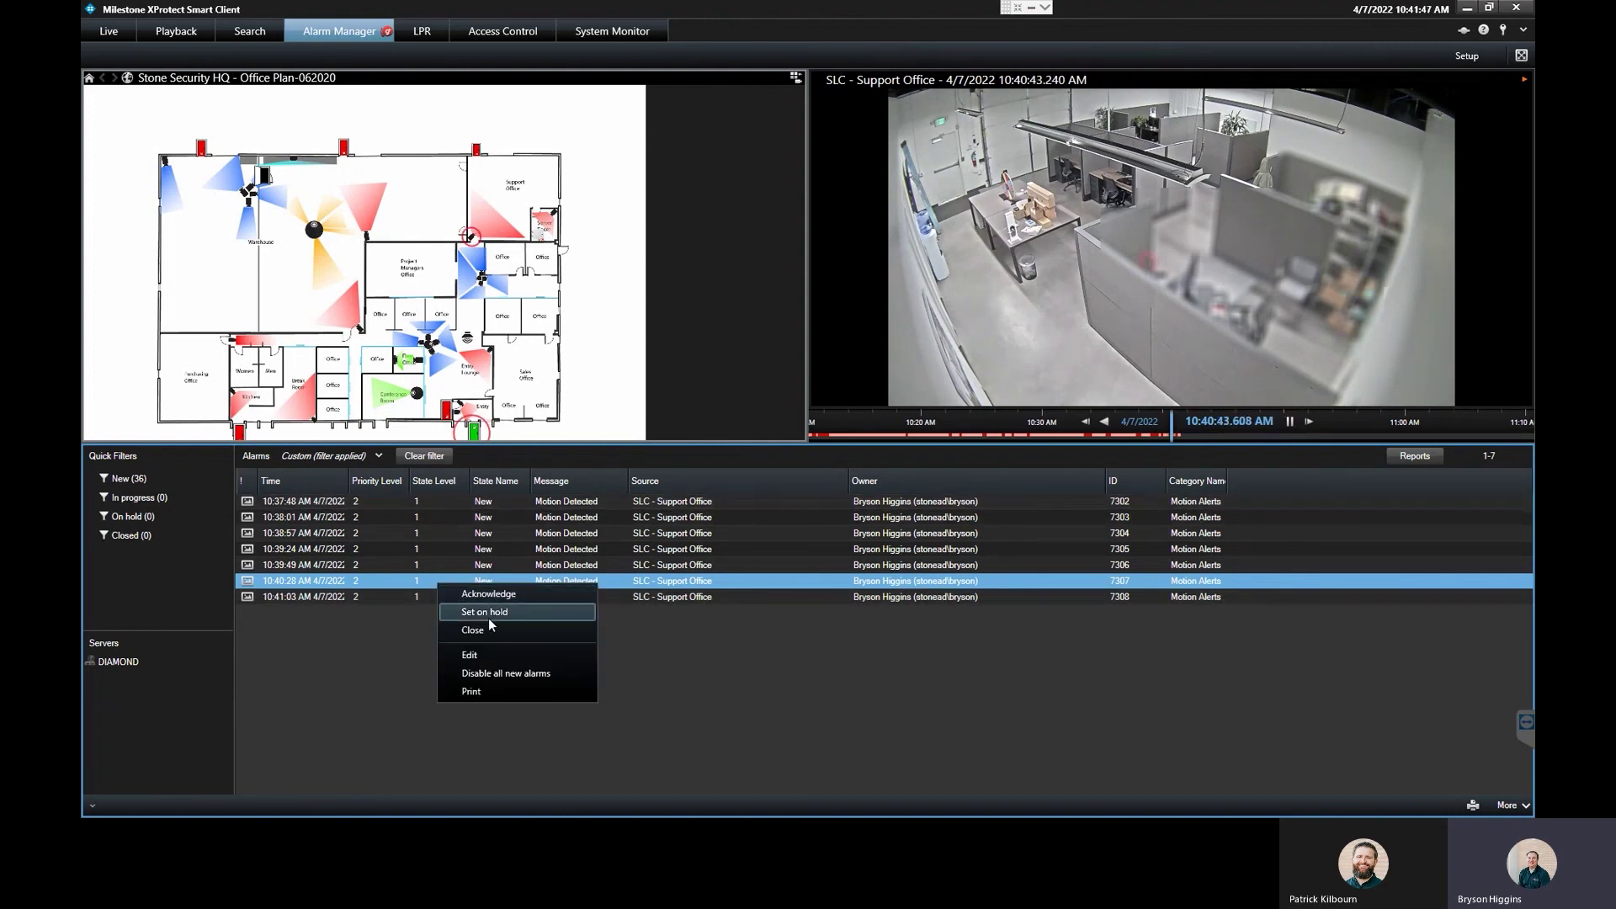
left_click(402, 643)
Inspect the reasons offered for closing the 10:41:03 AM motion alarm, and cancel the closing.
right_click(431, 600)
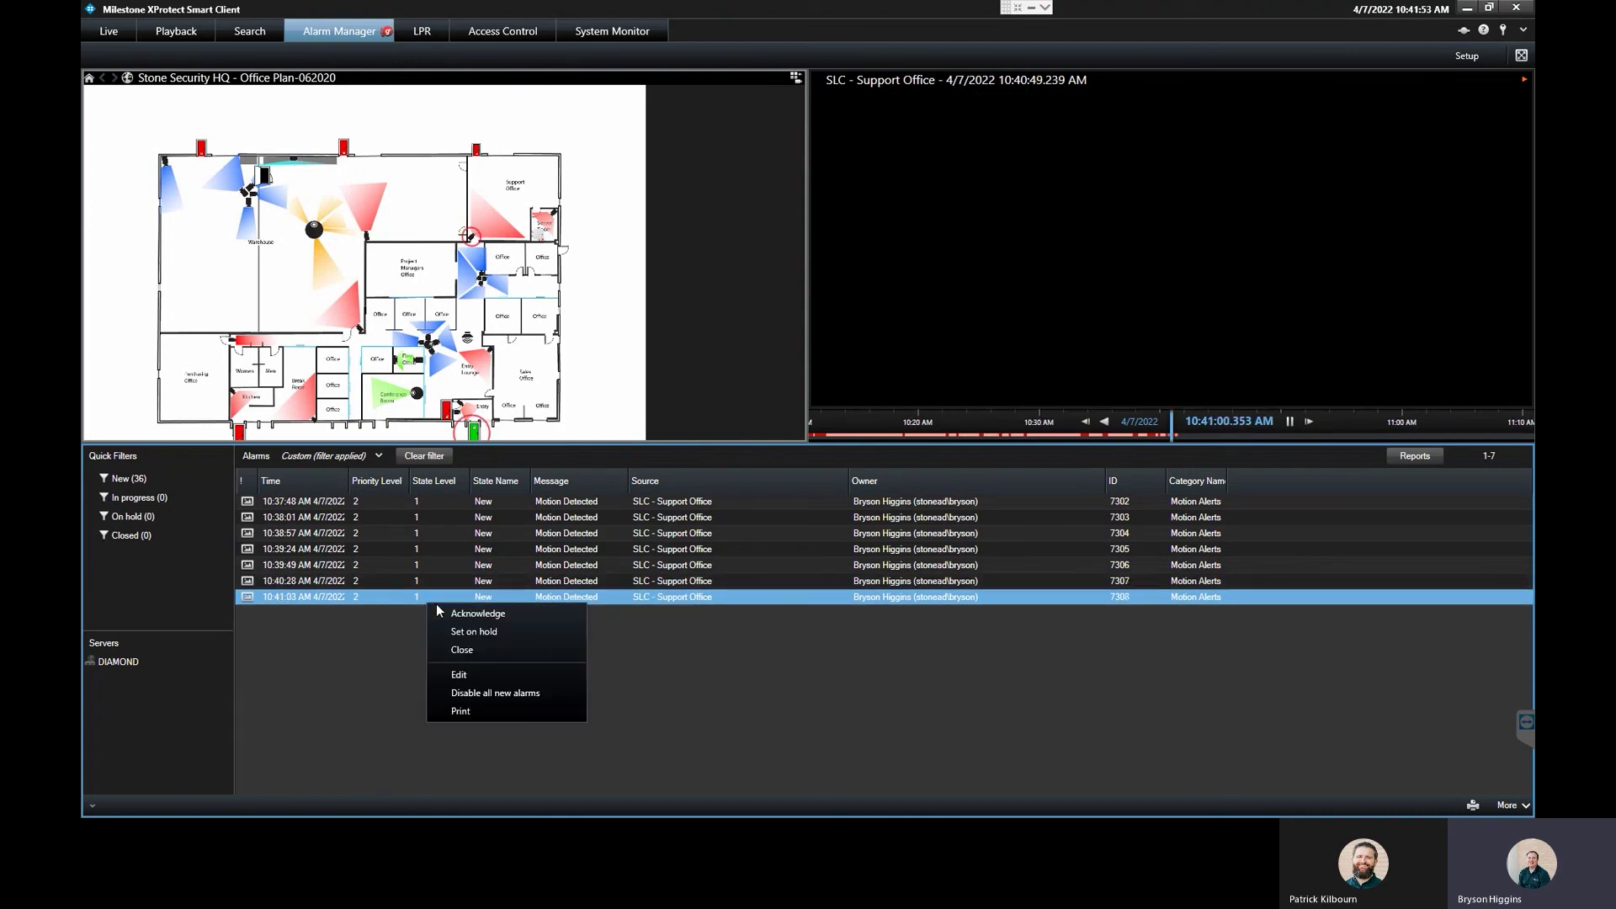
left_click(462, 650)
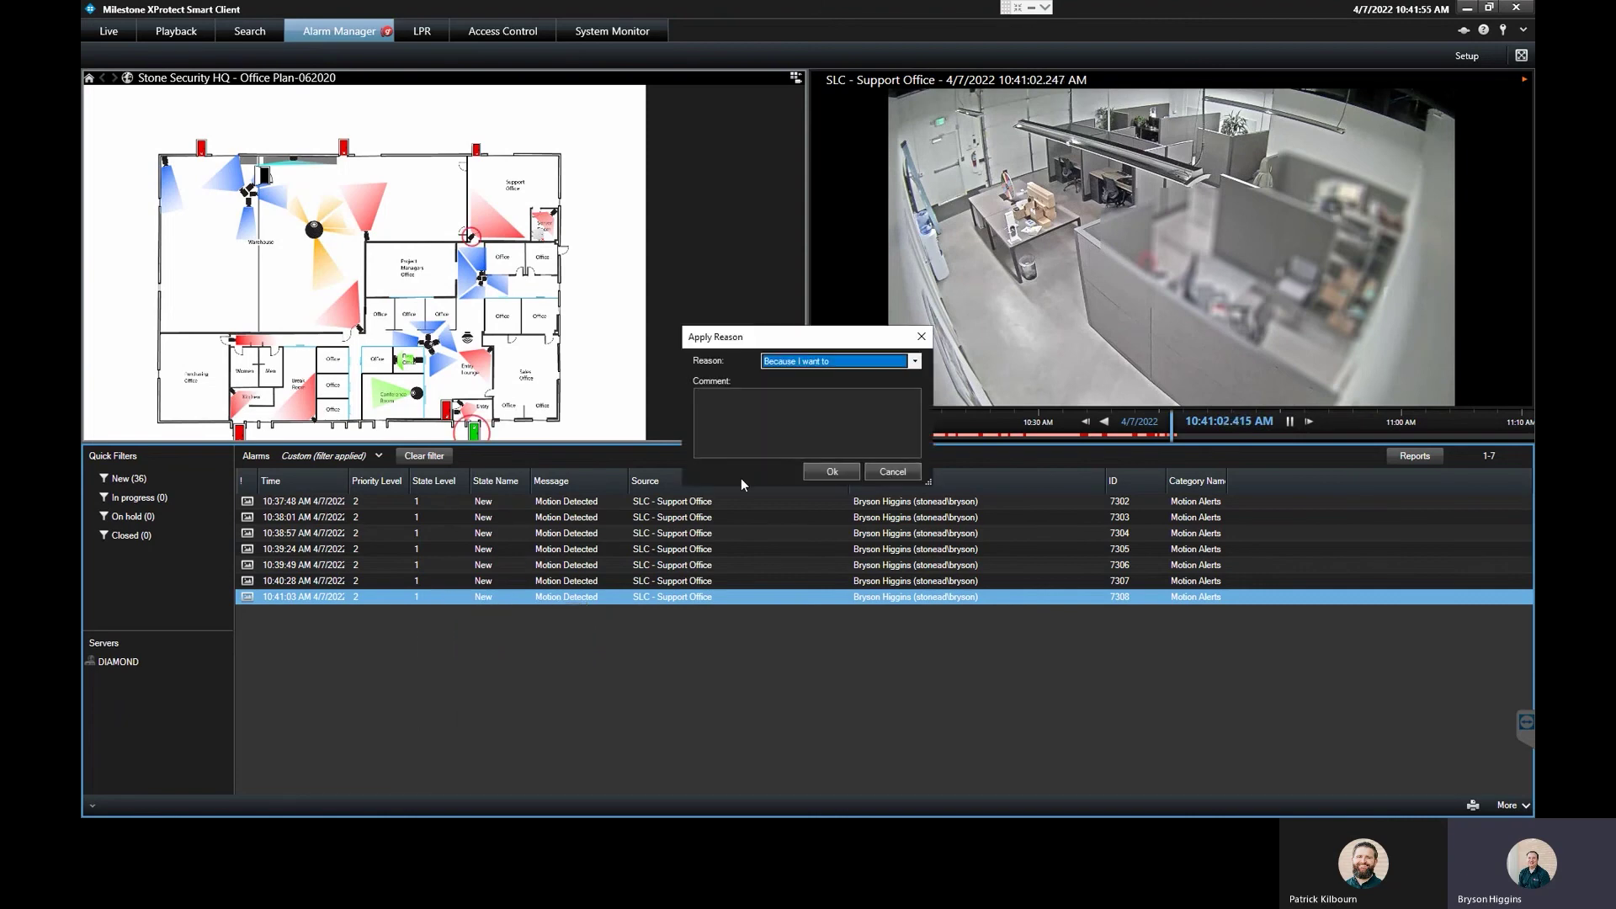
left_click(855, 361)
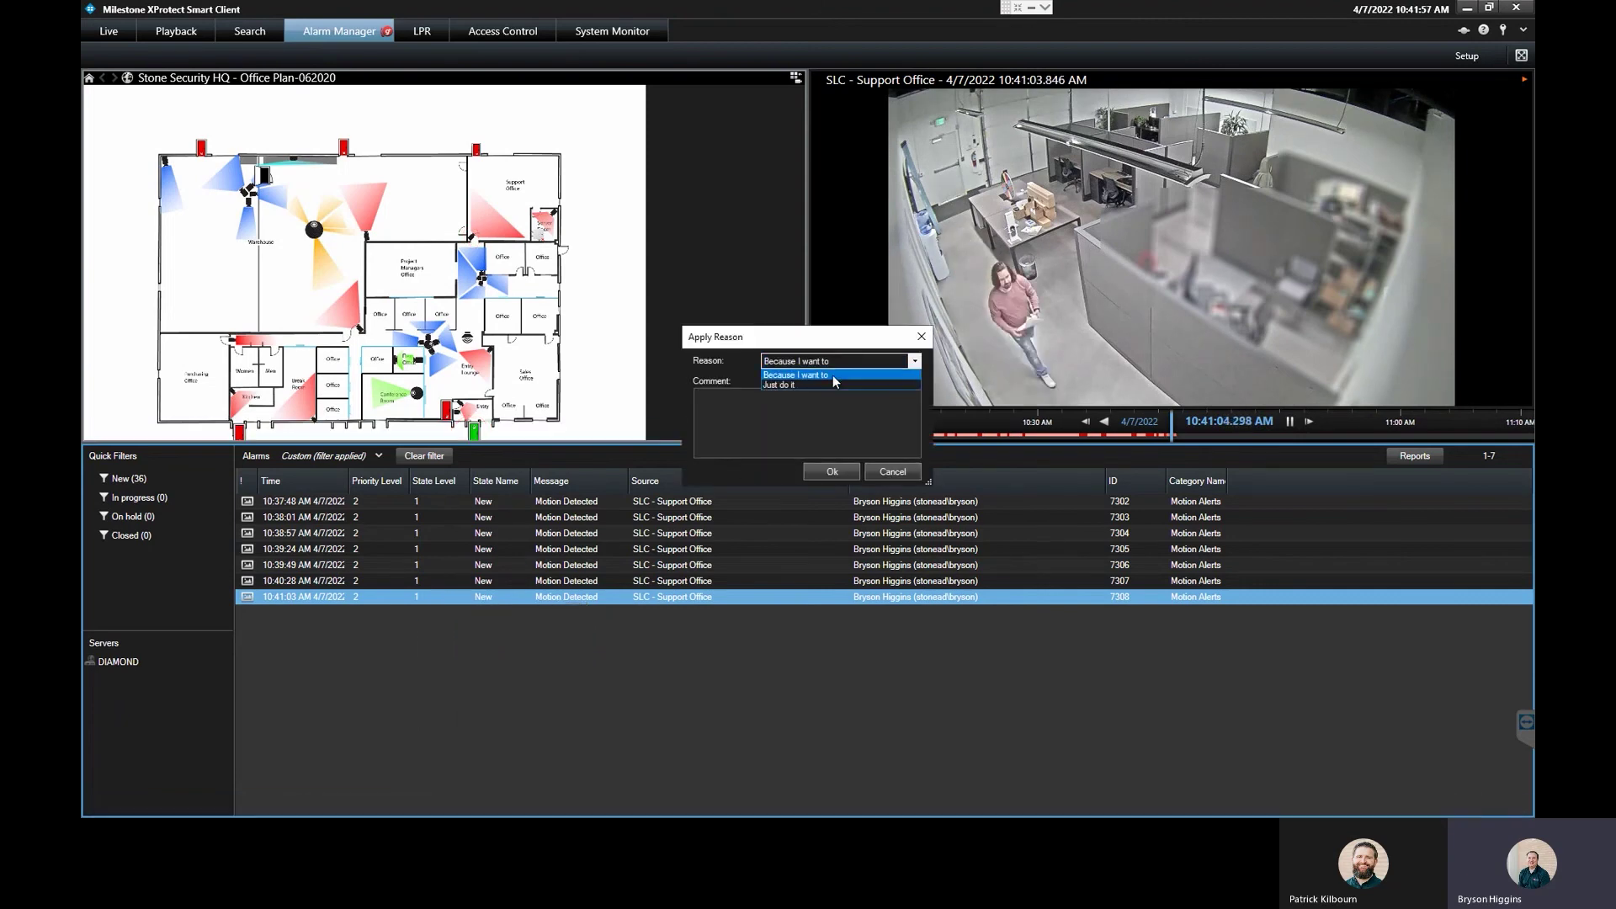
left_click(806, 372)
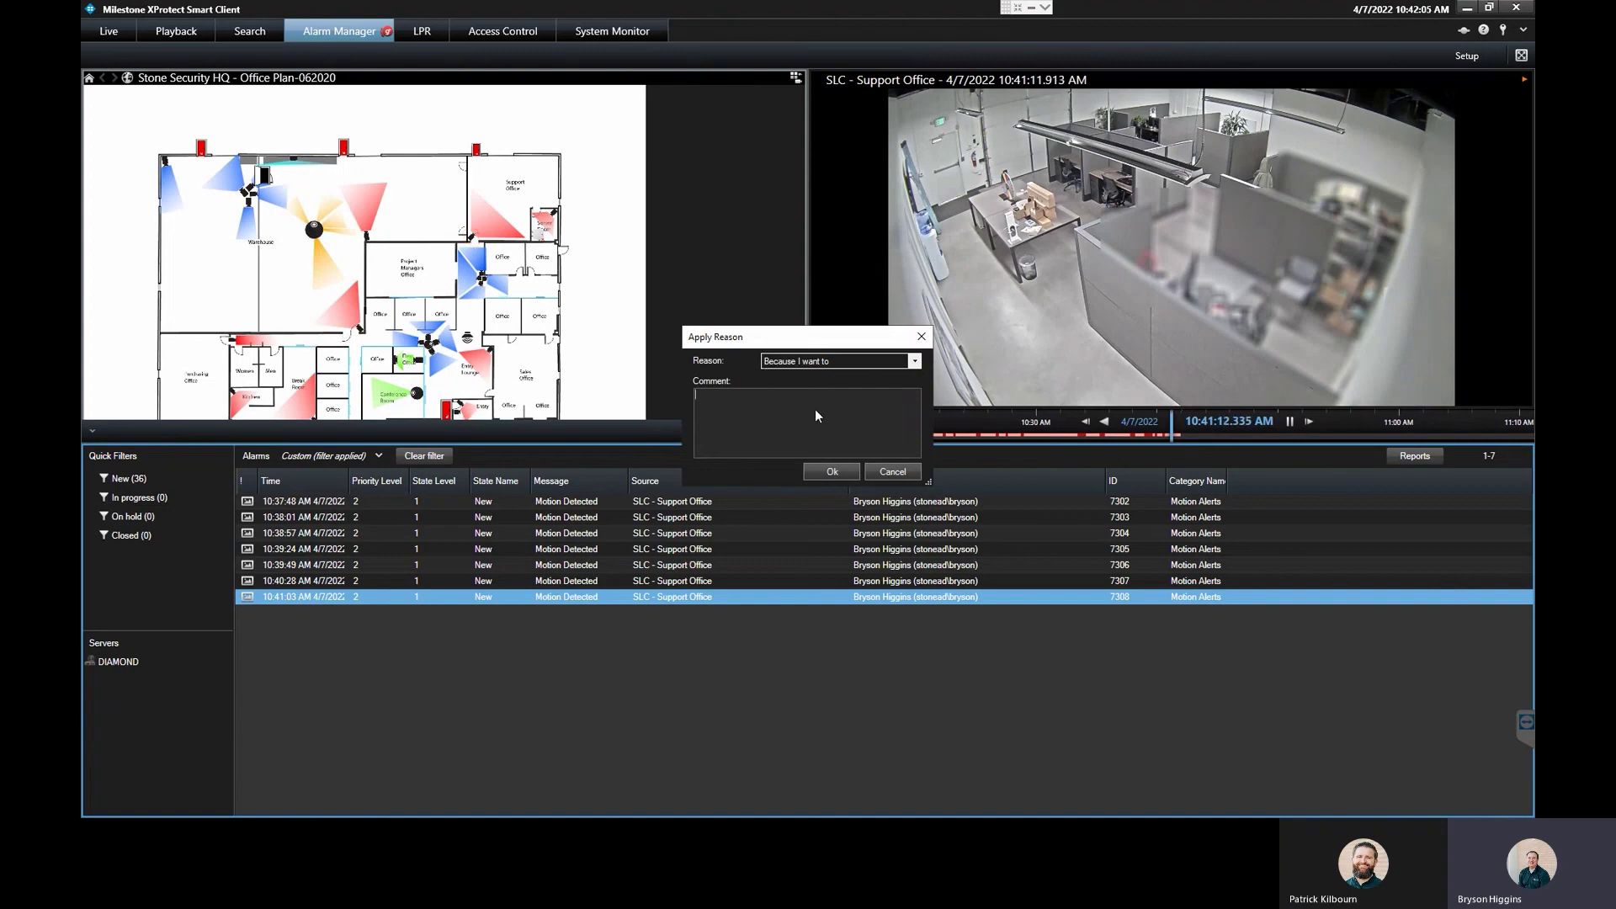
left_click(894, 472)
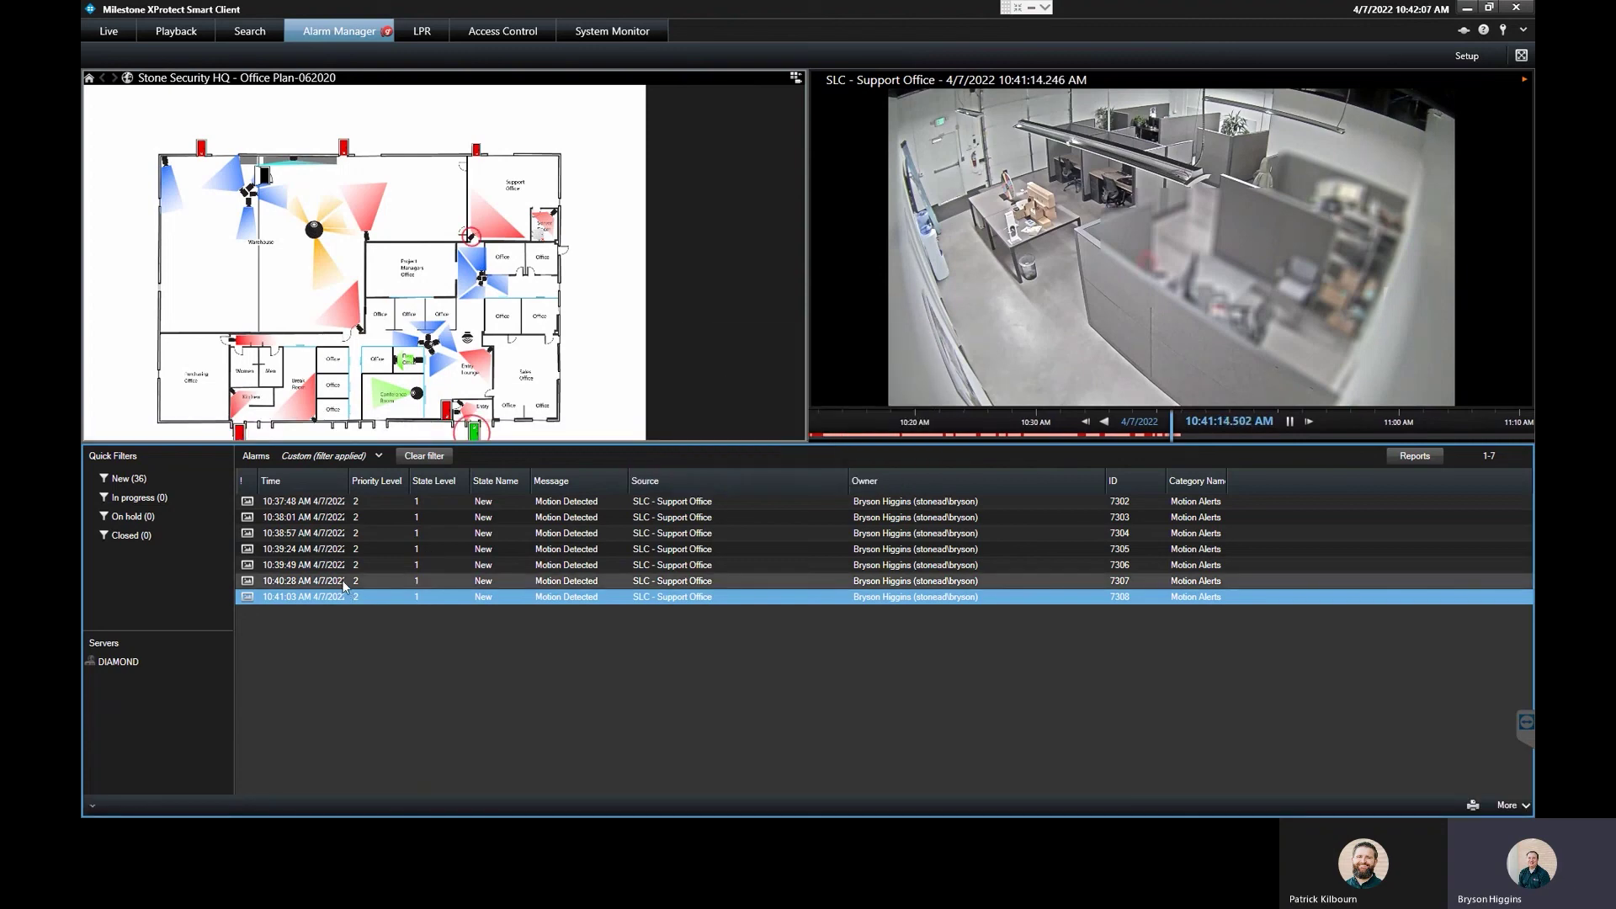